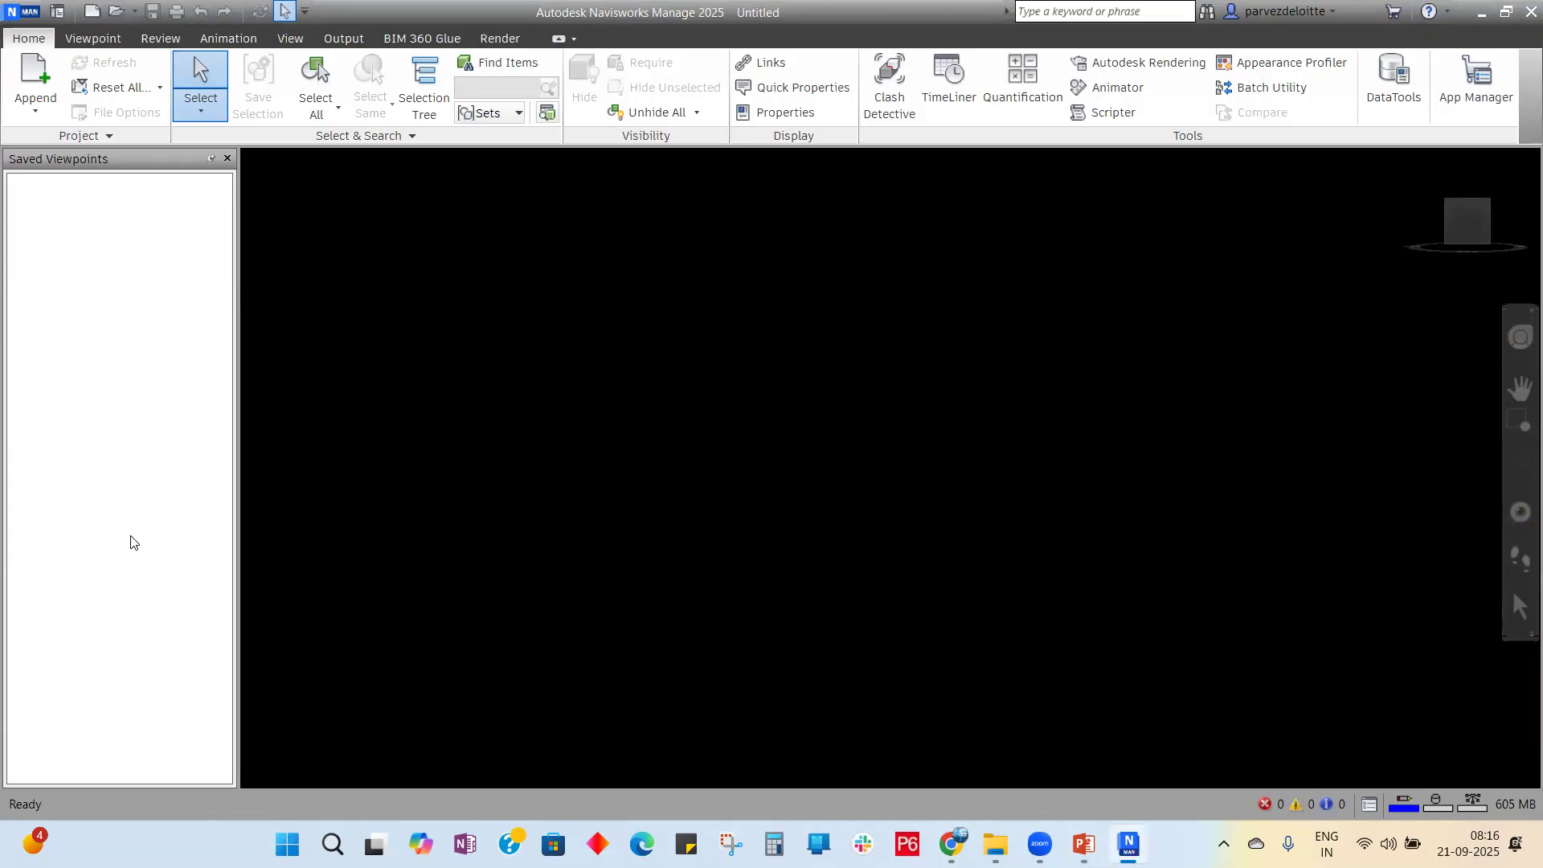
Step: Open the Open file dialog from the application menu
left_click(13, 12)
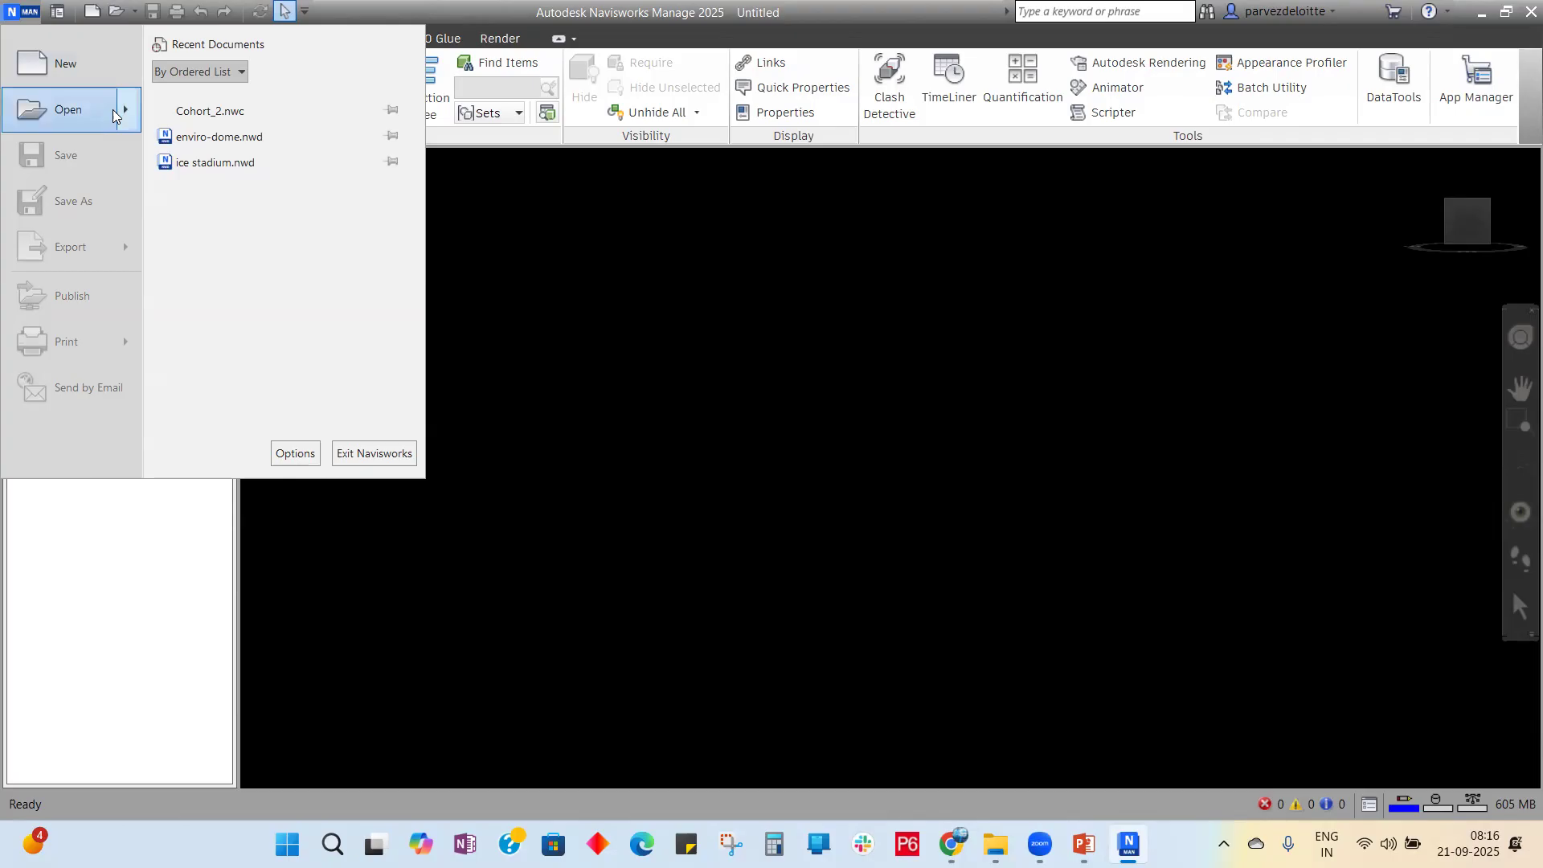
mouse_move(68, 109)
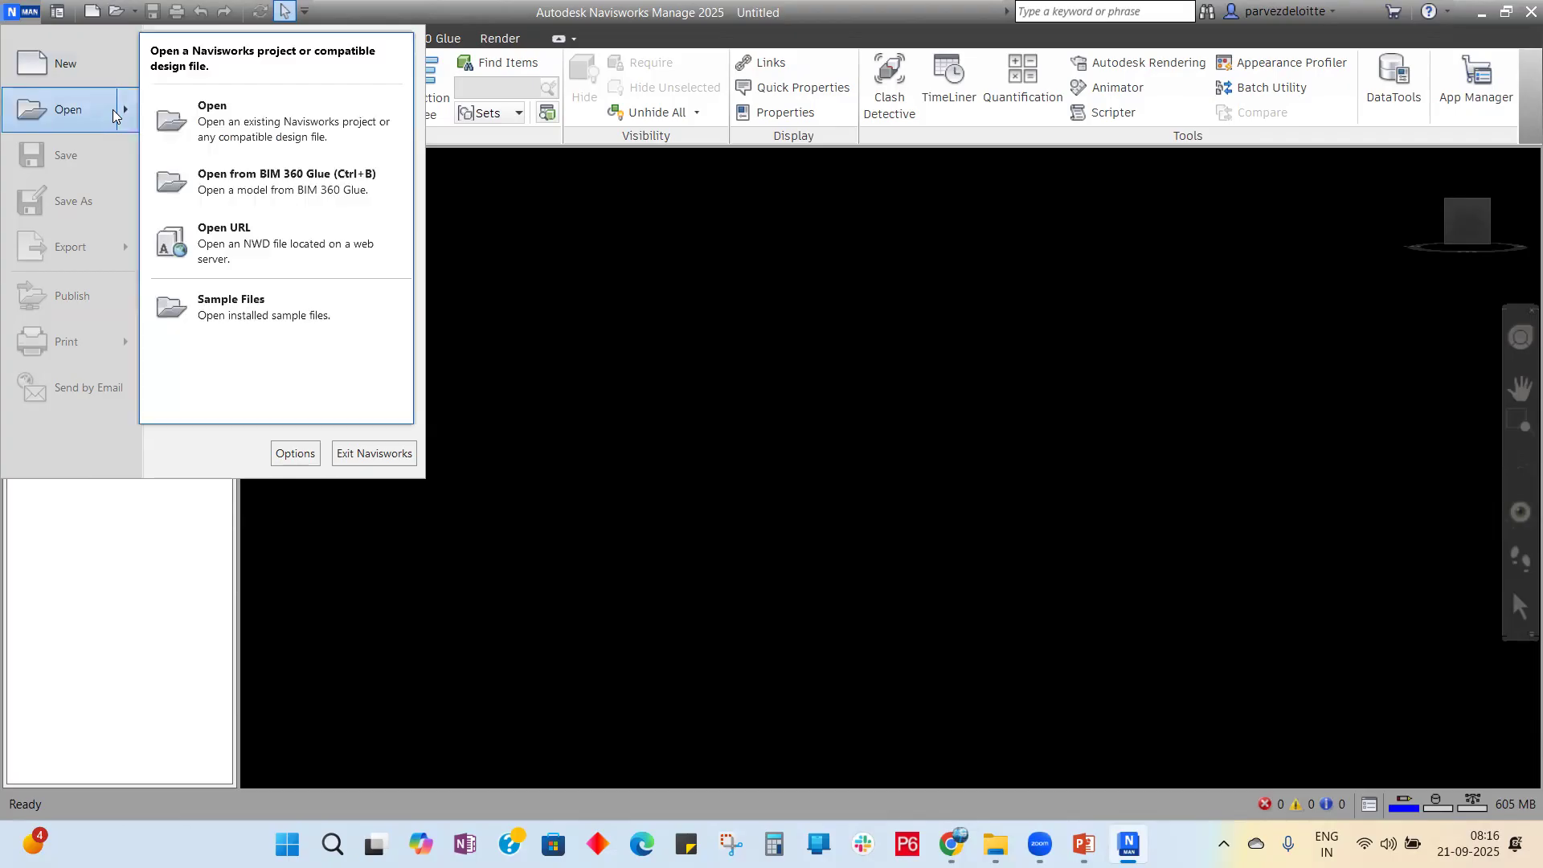
left_click(194, 111)
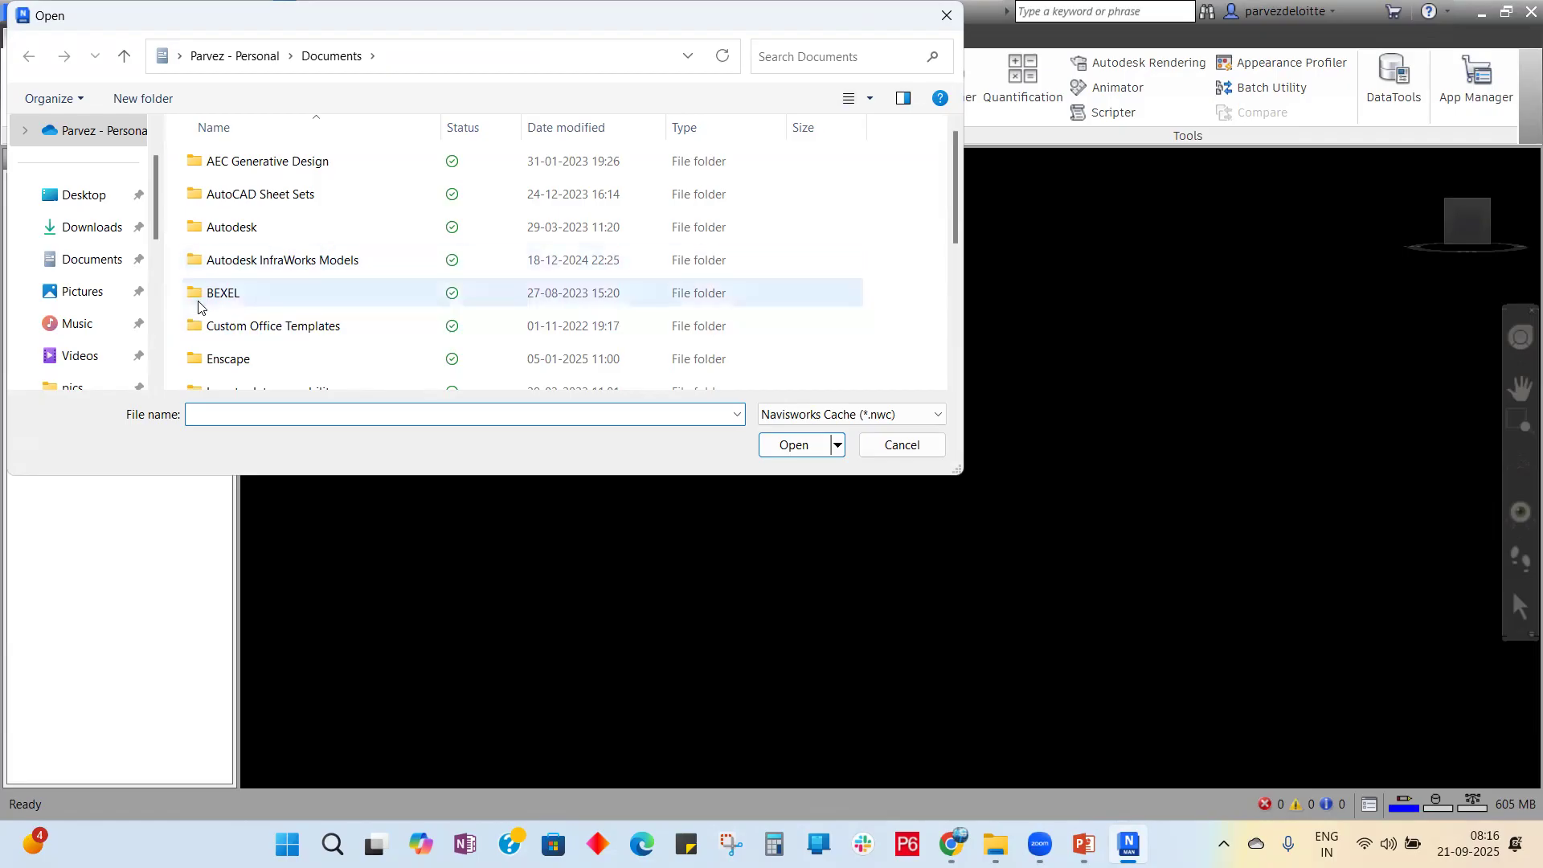
Step: Browse to D:\BW.com\Batch_2\Cohort_2_Navisworks\Sample_files in the Open dialog
scroll(88, 268, "down", 5)
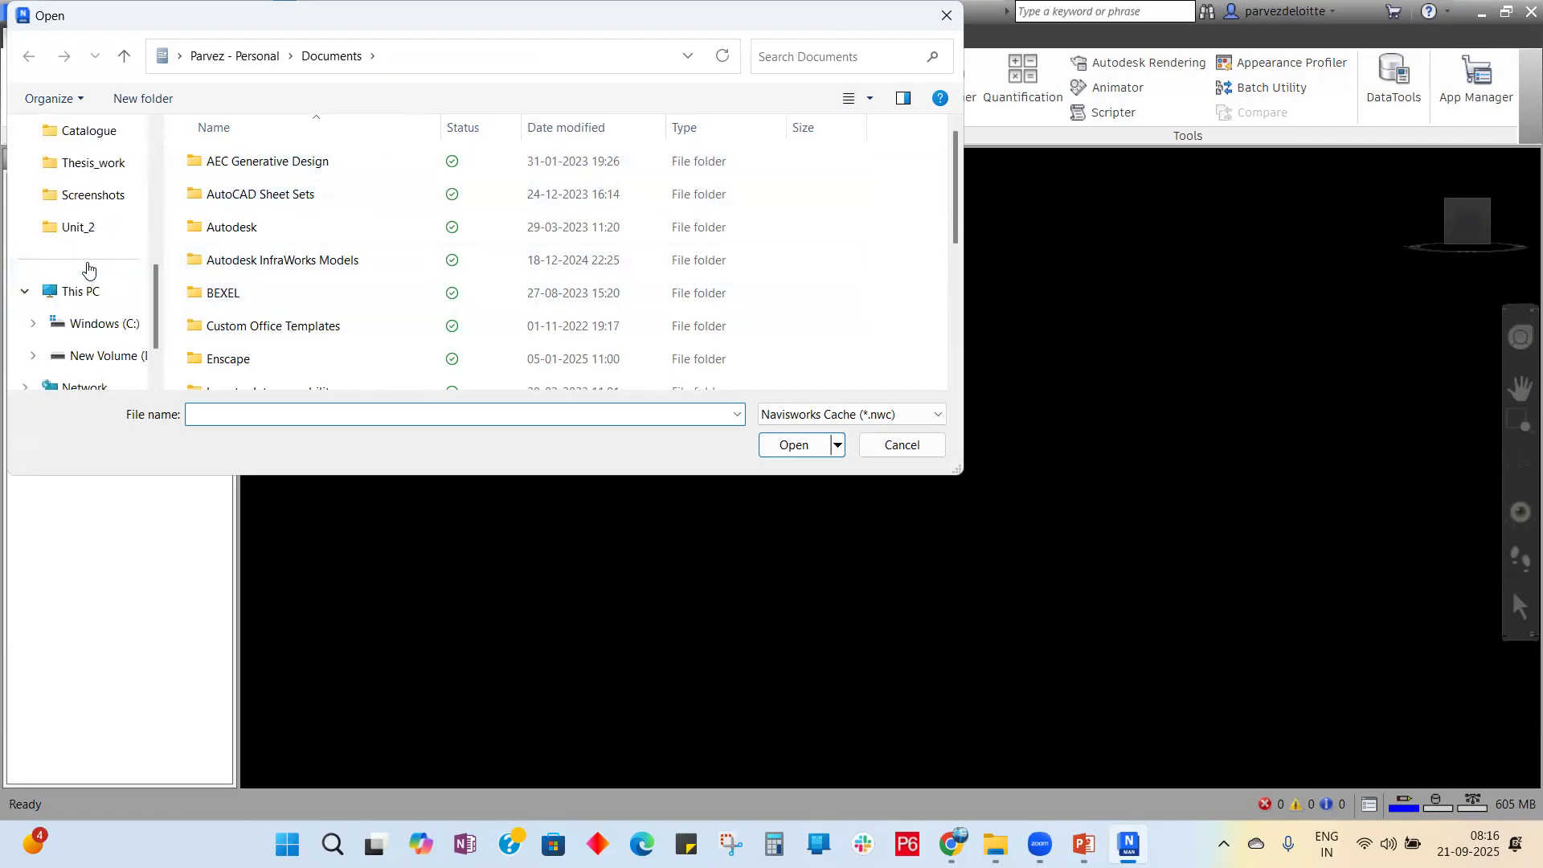
scroll(88, 268, "down", 2)
left_click(104, 291)
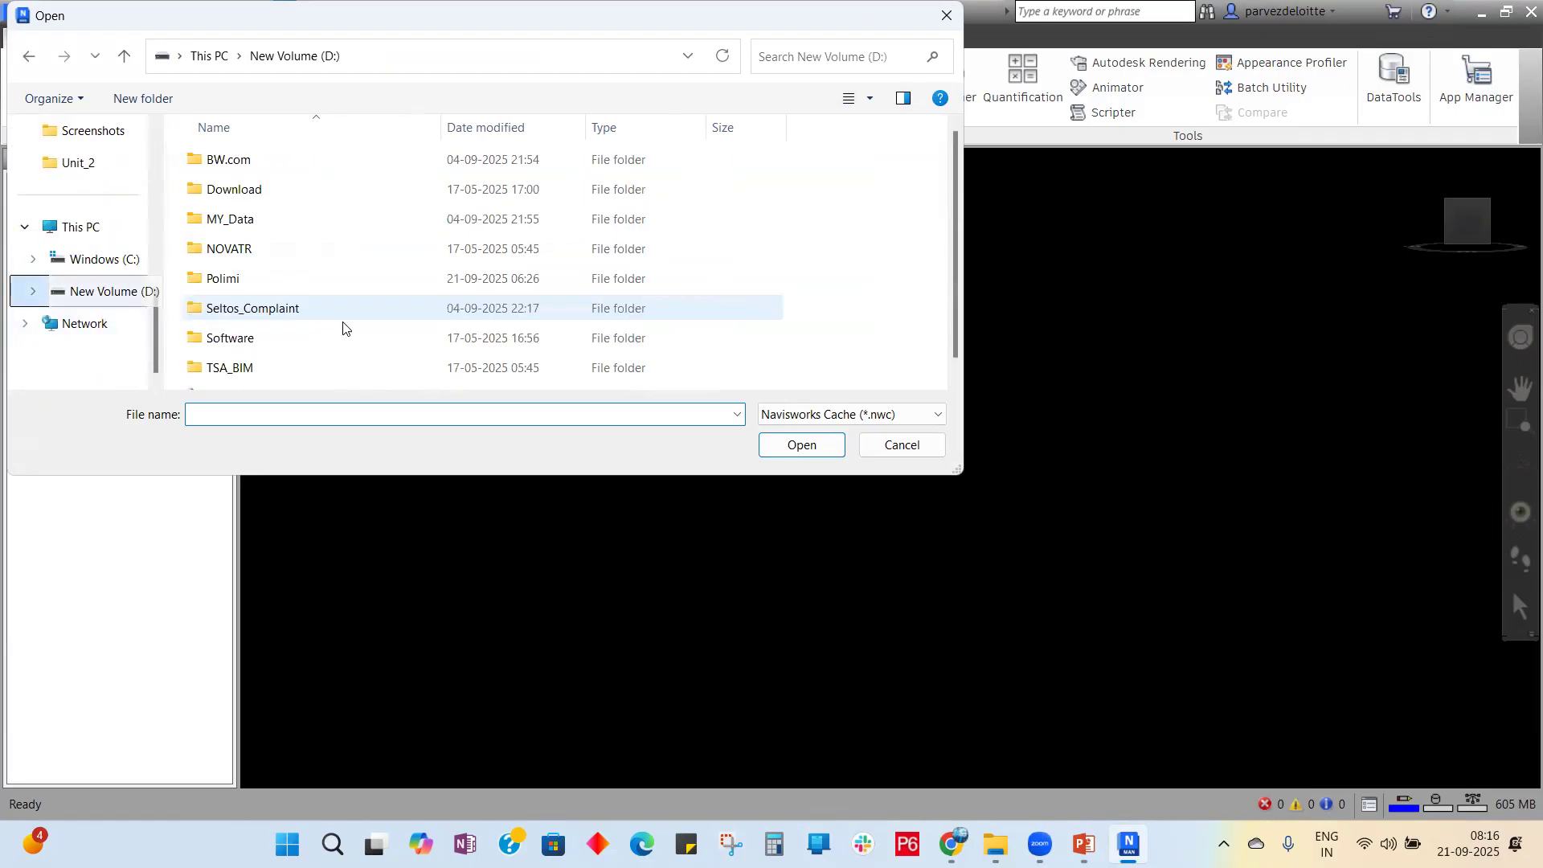
double_click(265, 165)
left_click(267, 217)
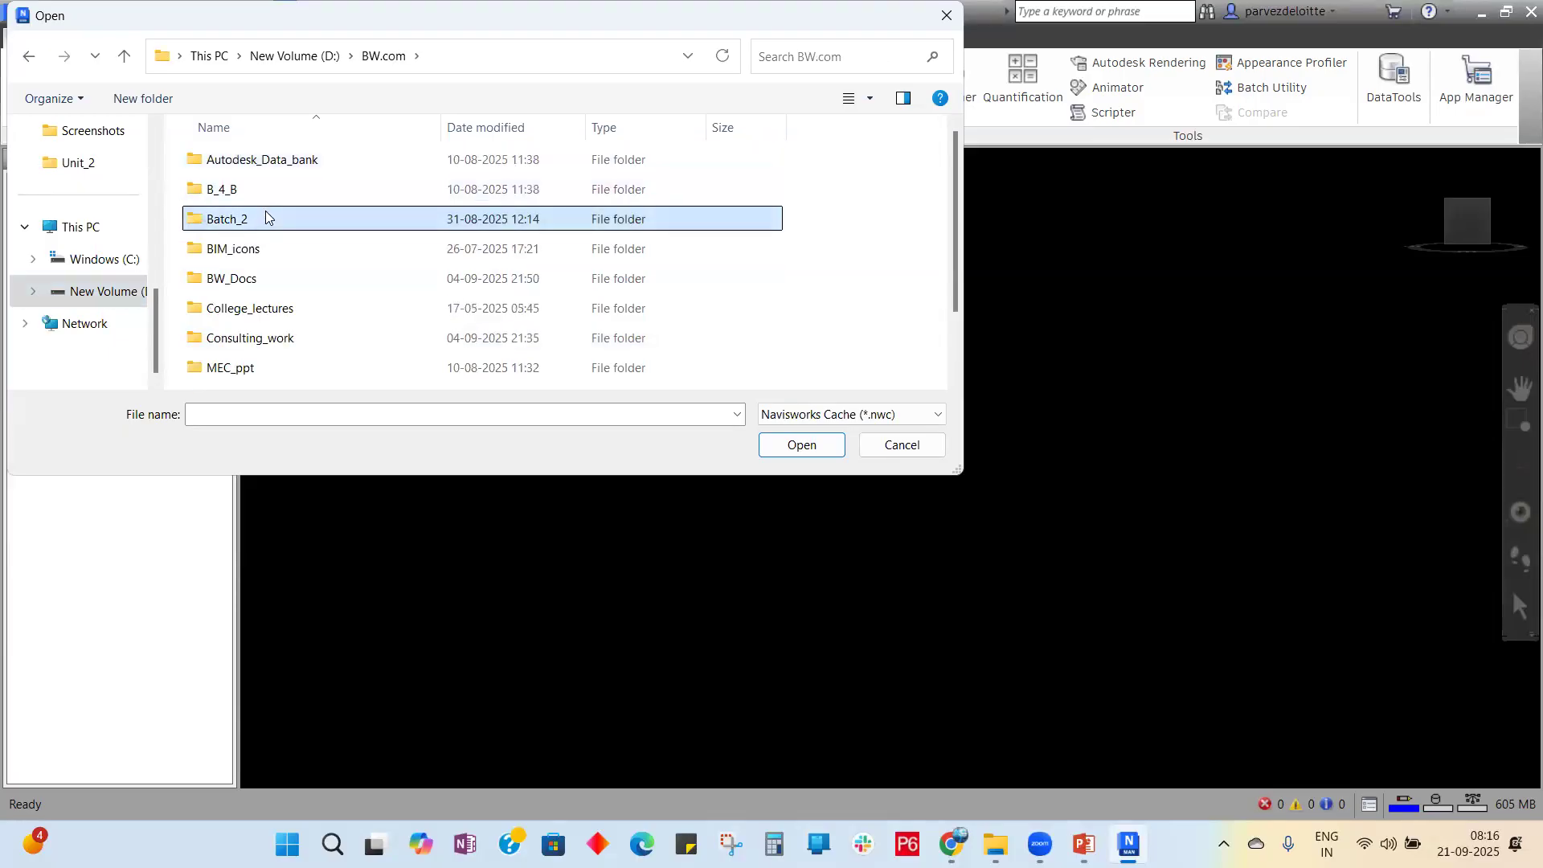
left_click(317, 281)
double_click(270, 227)
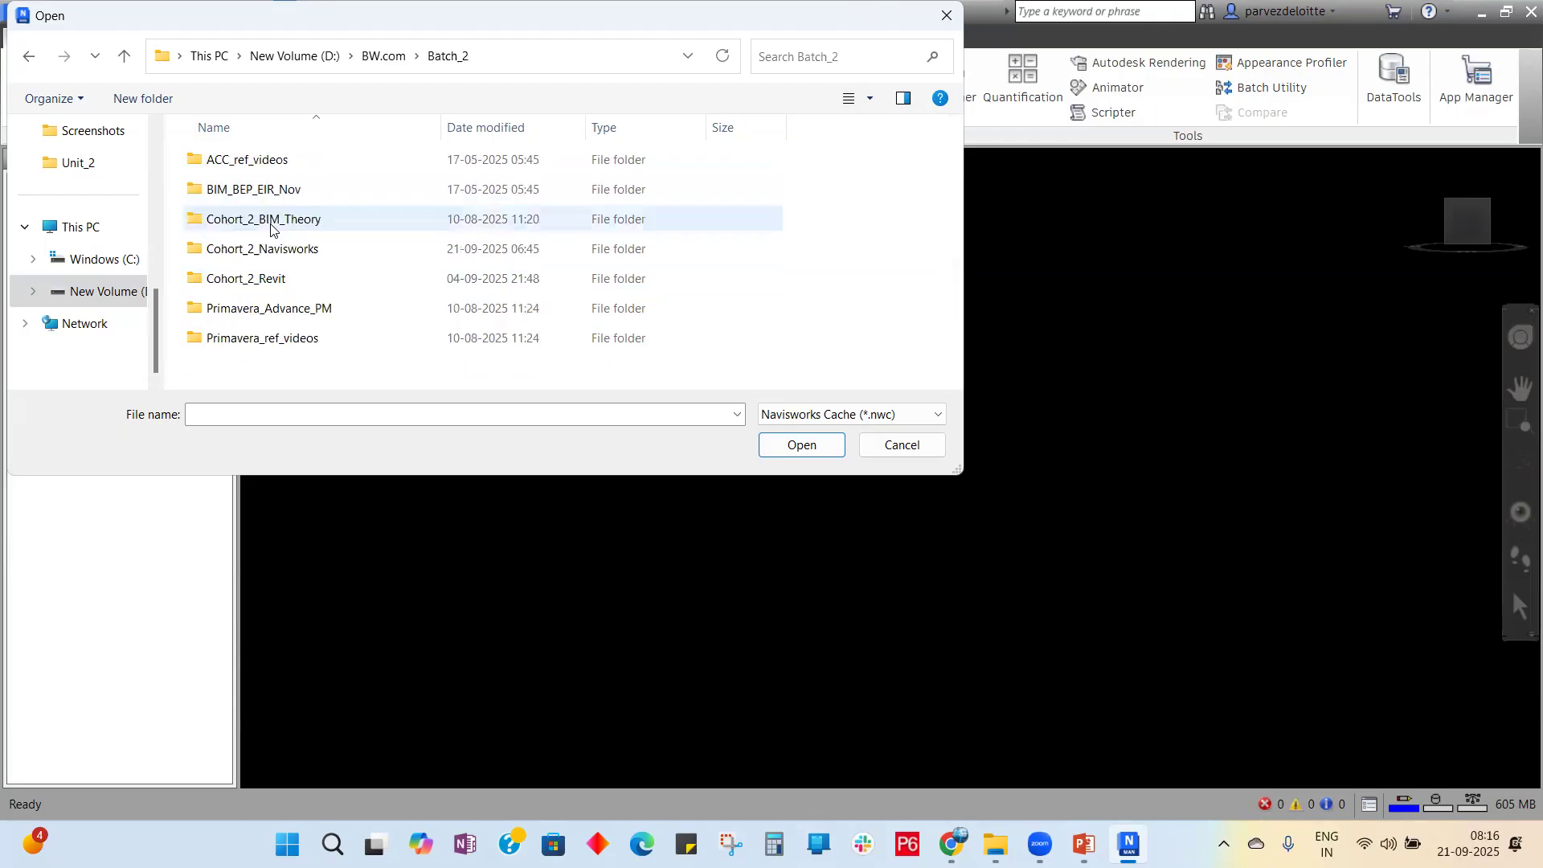
double_click(295, 254)
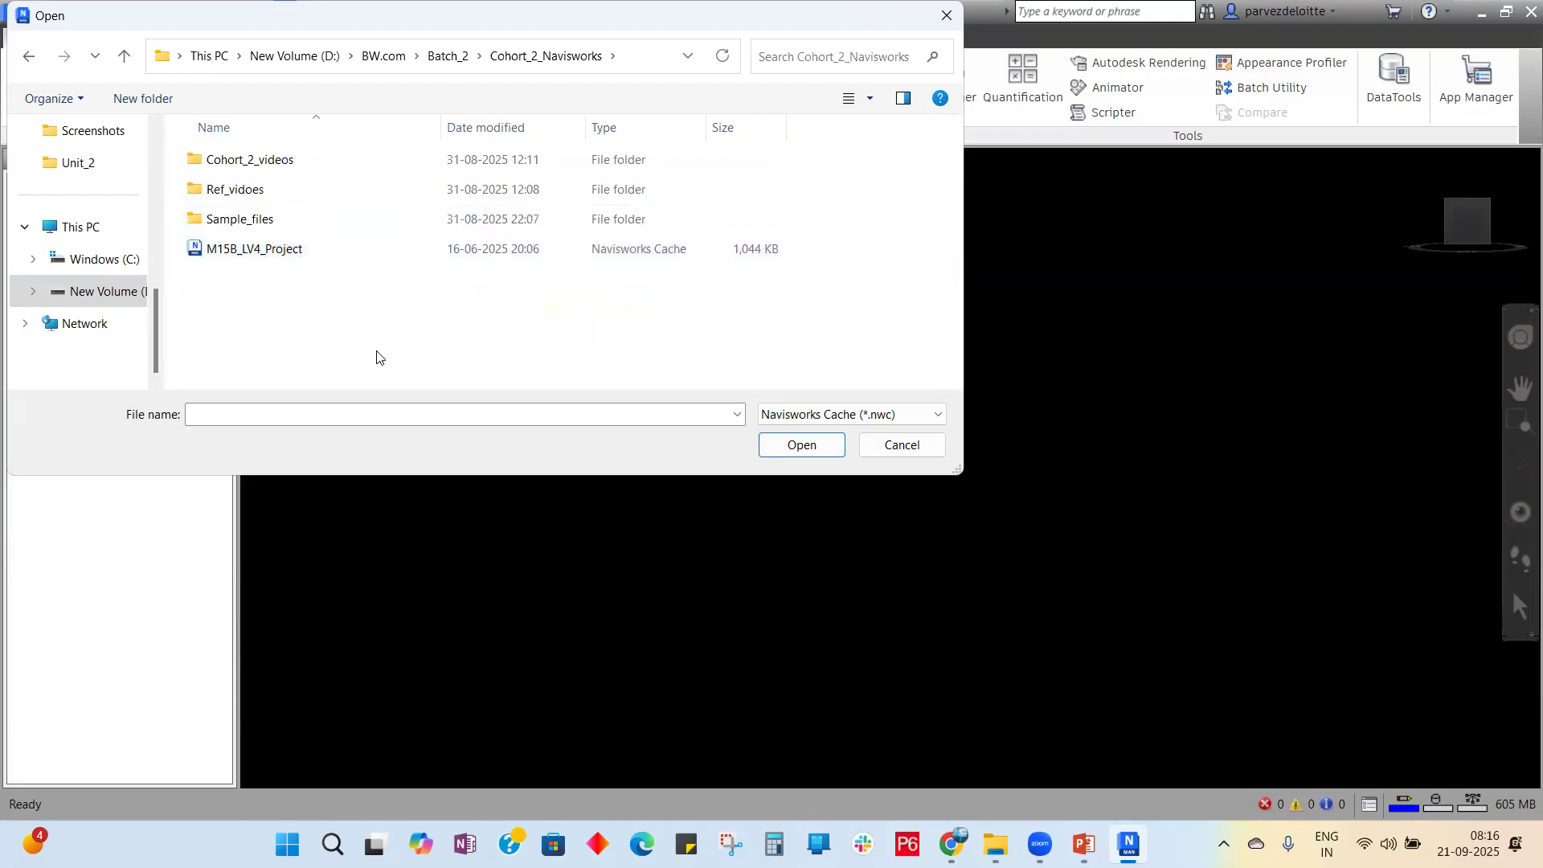
double_click(276, 222)
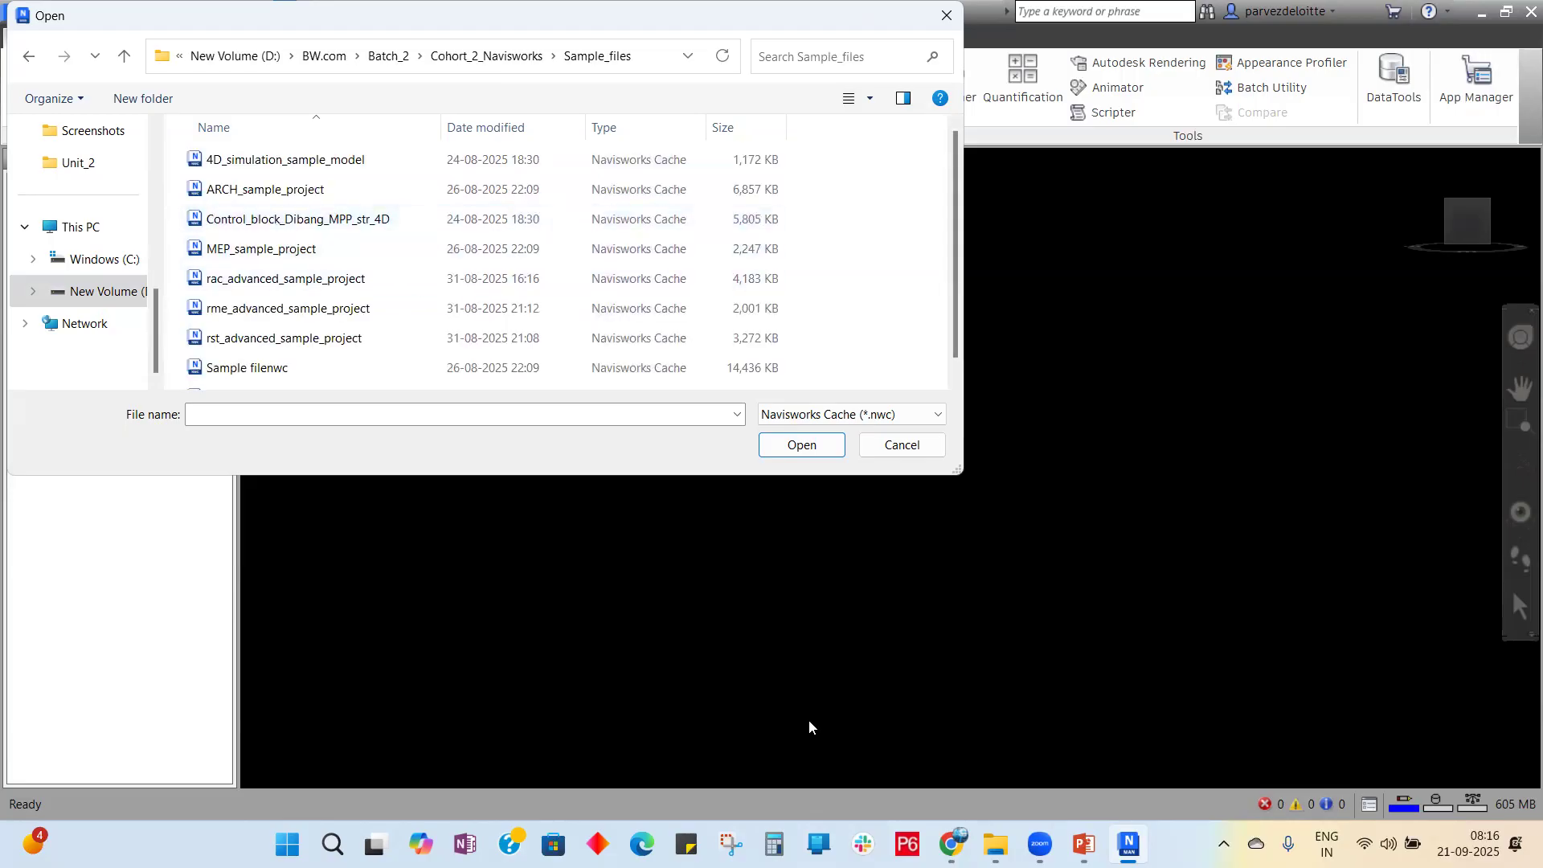
Step: View slide 6 of the PowerPoint show, then return to the Sample_files File Explorer window
left_click(1084, 843)
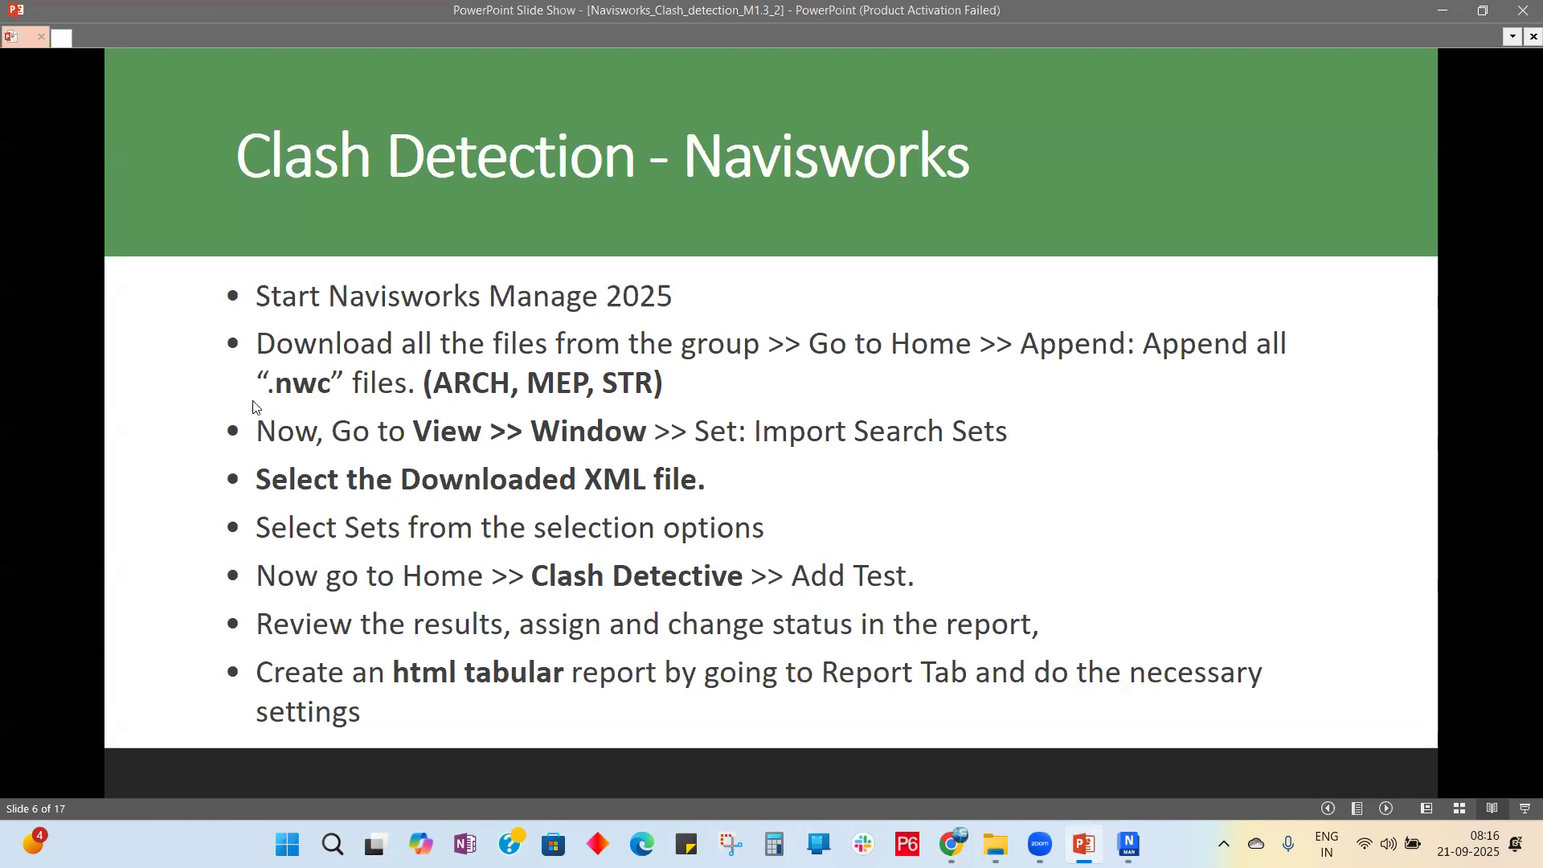
left_click(995, 844)
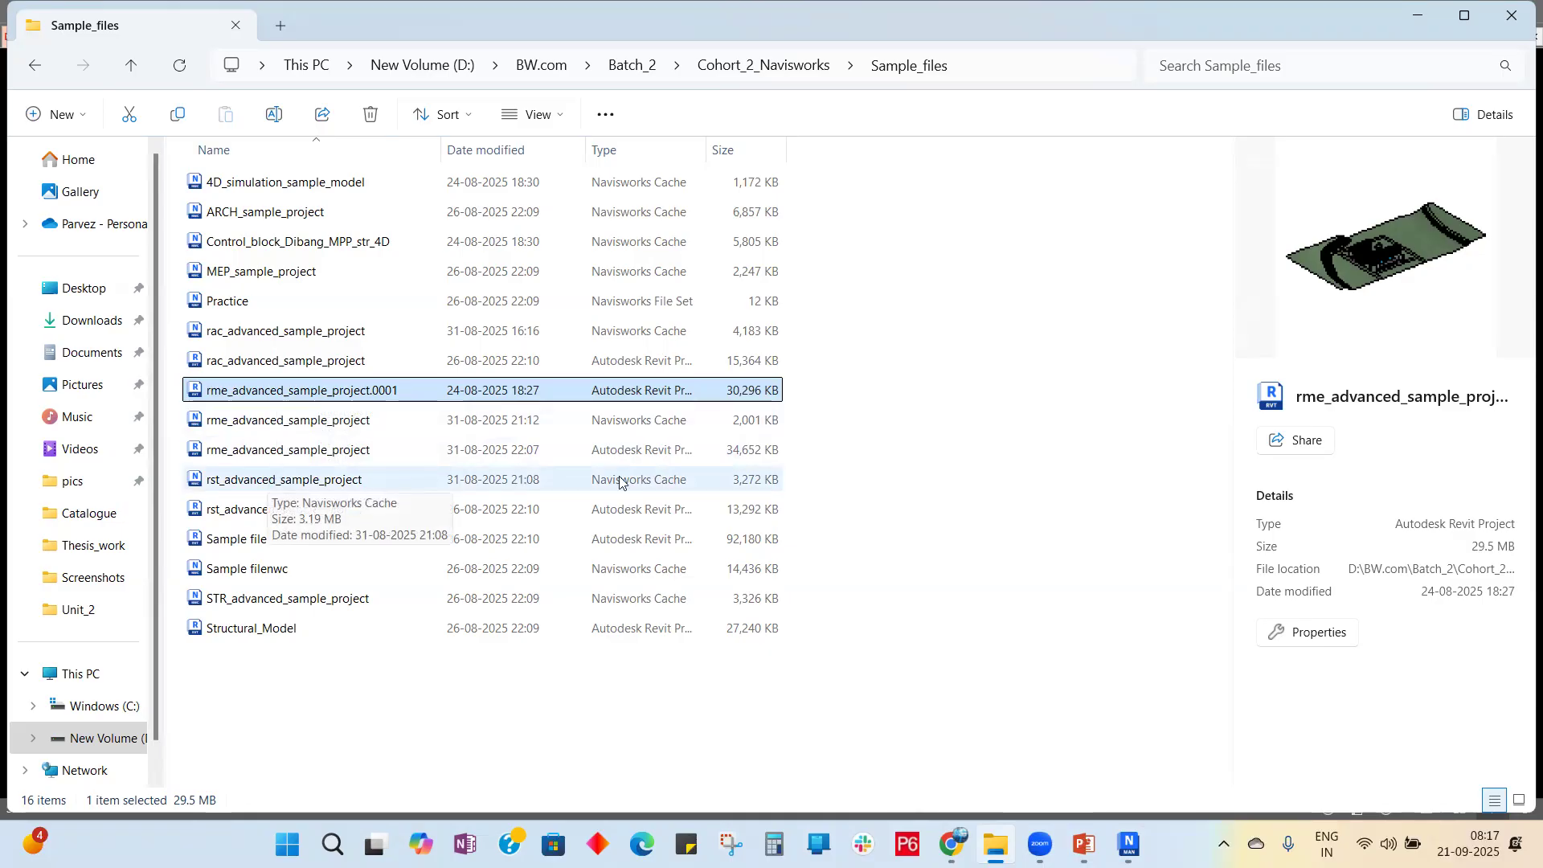
Step: Check the rst_advanced_sample_project cache file's details and narrow the Explorer window beside the slide
key("ctrl")
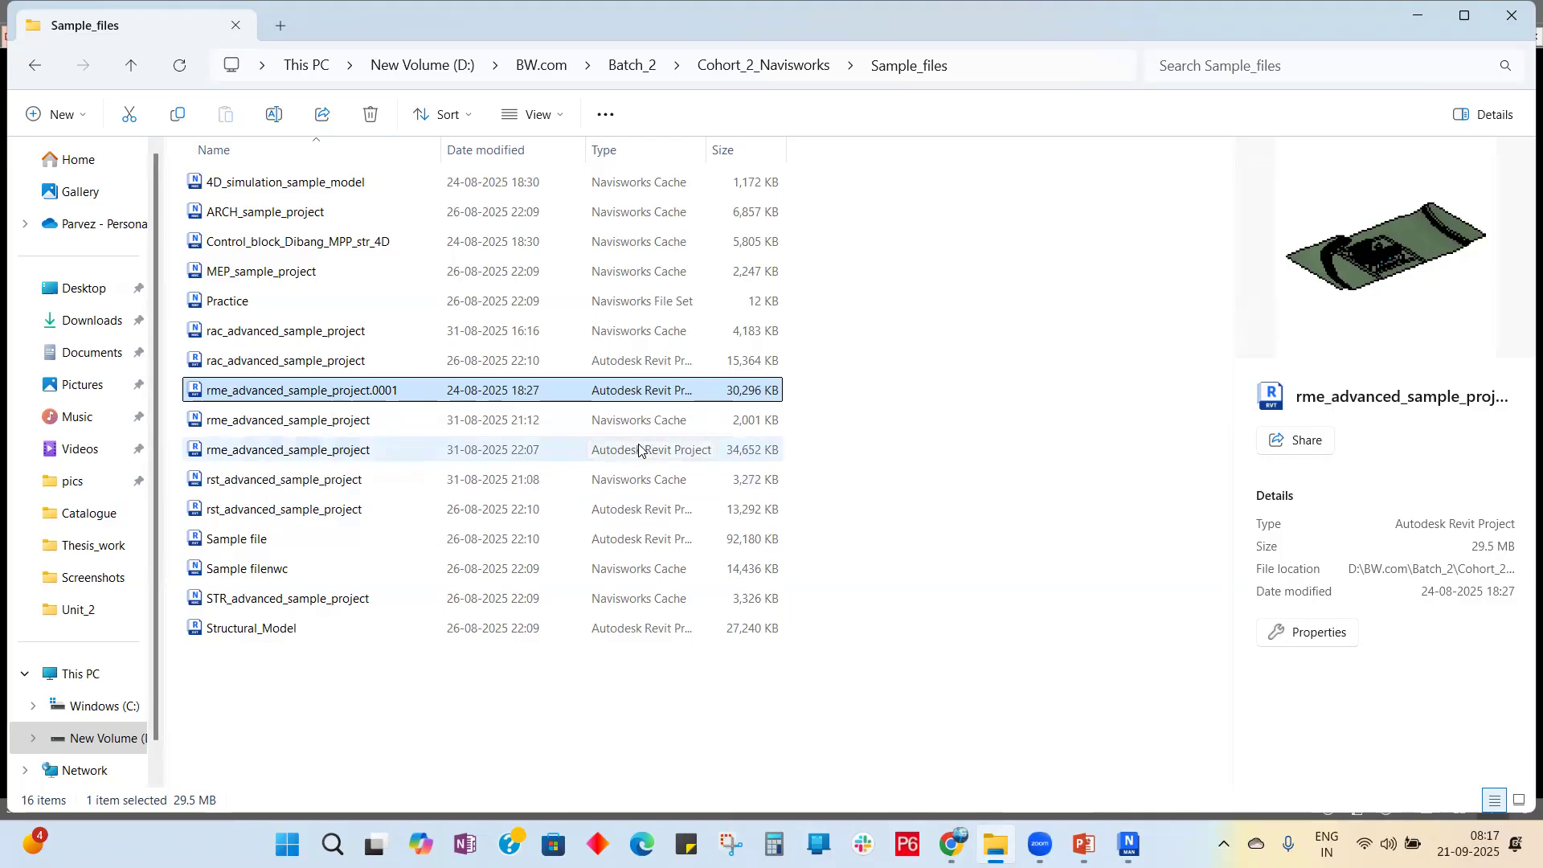
left_click(380, 480)
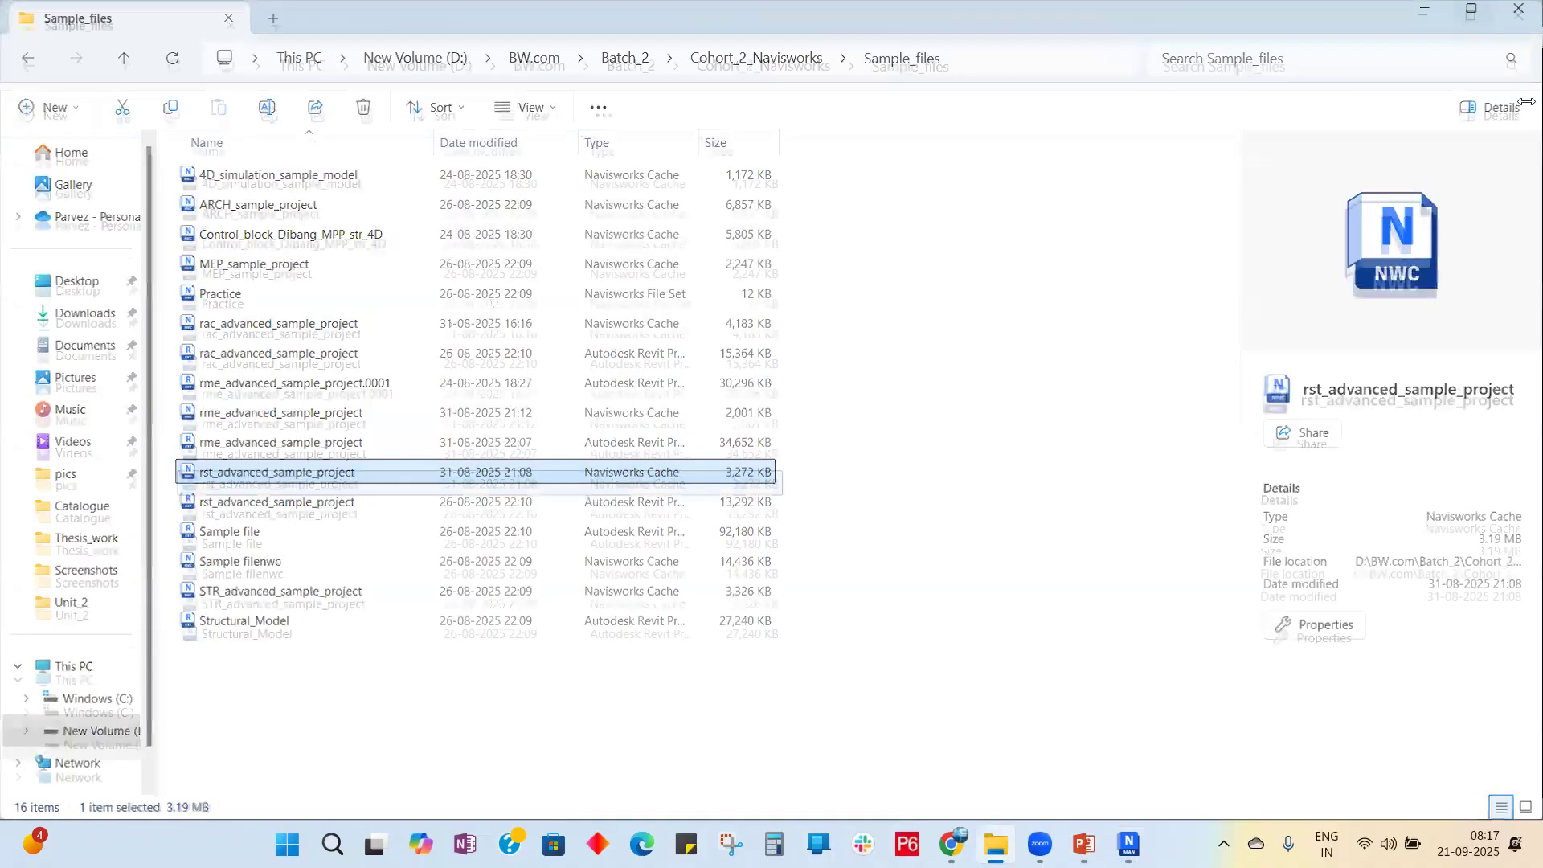
left_click_drag(1525, 101, 902, 112)
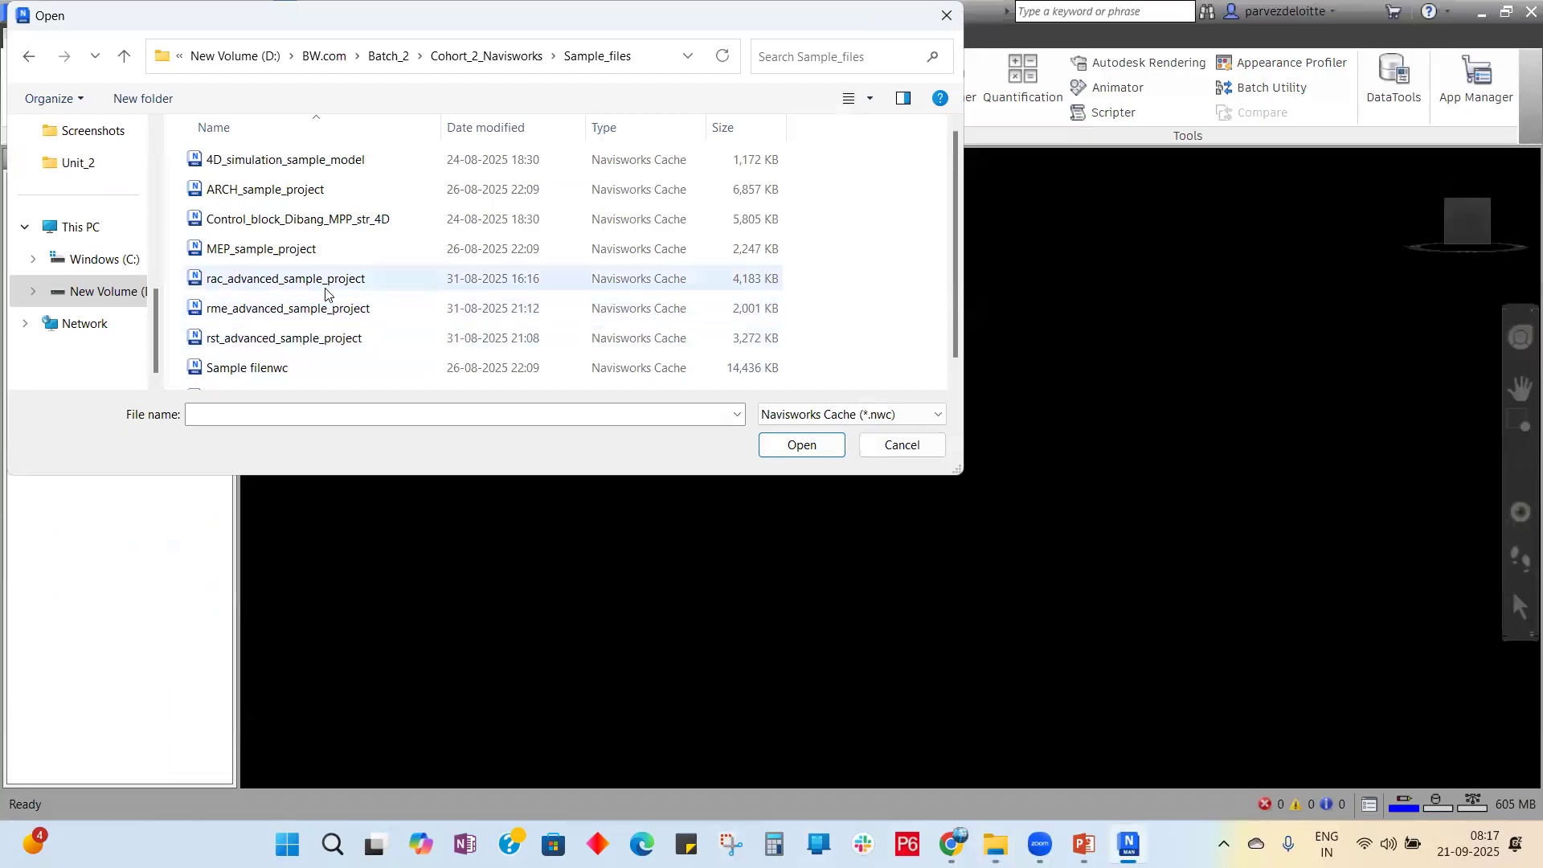
Step: Open rst_advanced_sample_project.nwc from the Sample_files folder
scroll(325, 293, "down", 1)
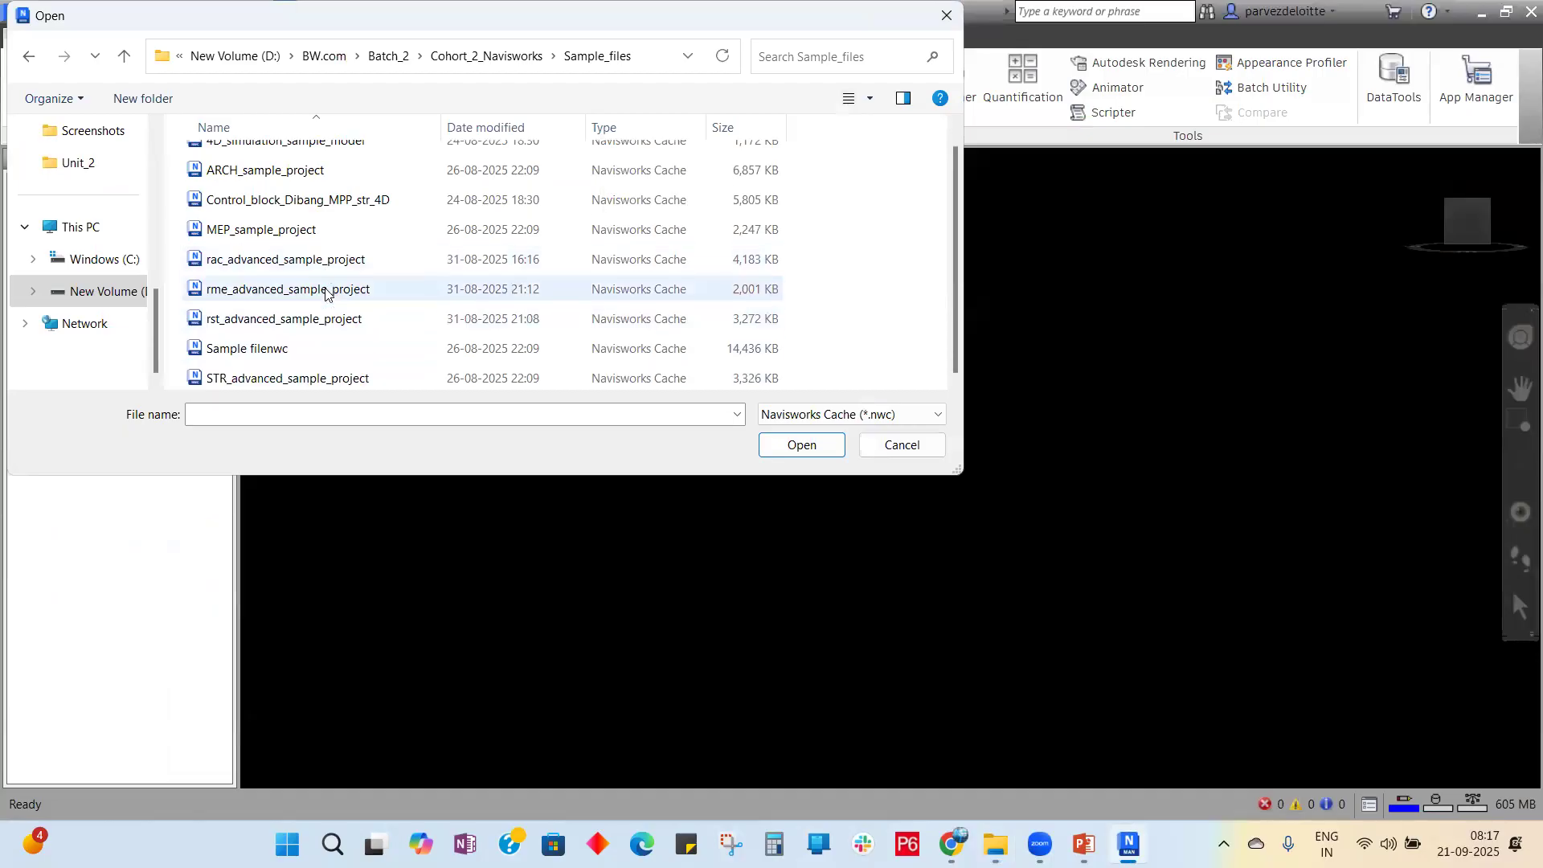
left_click(356, 318)
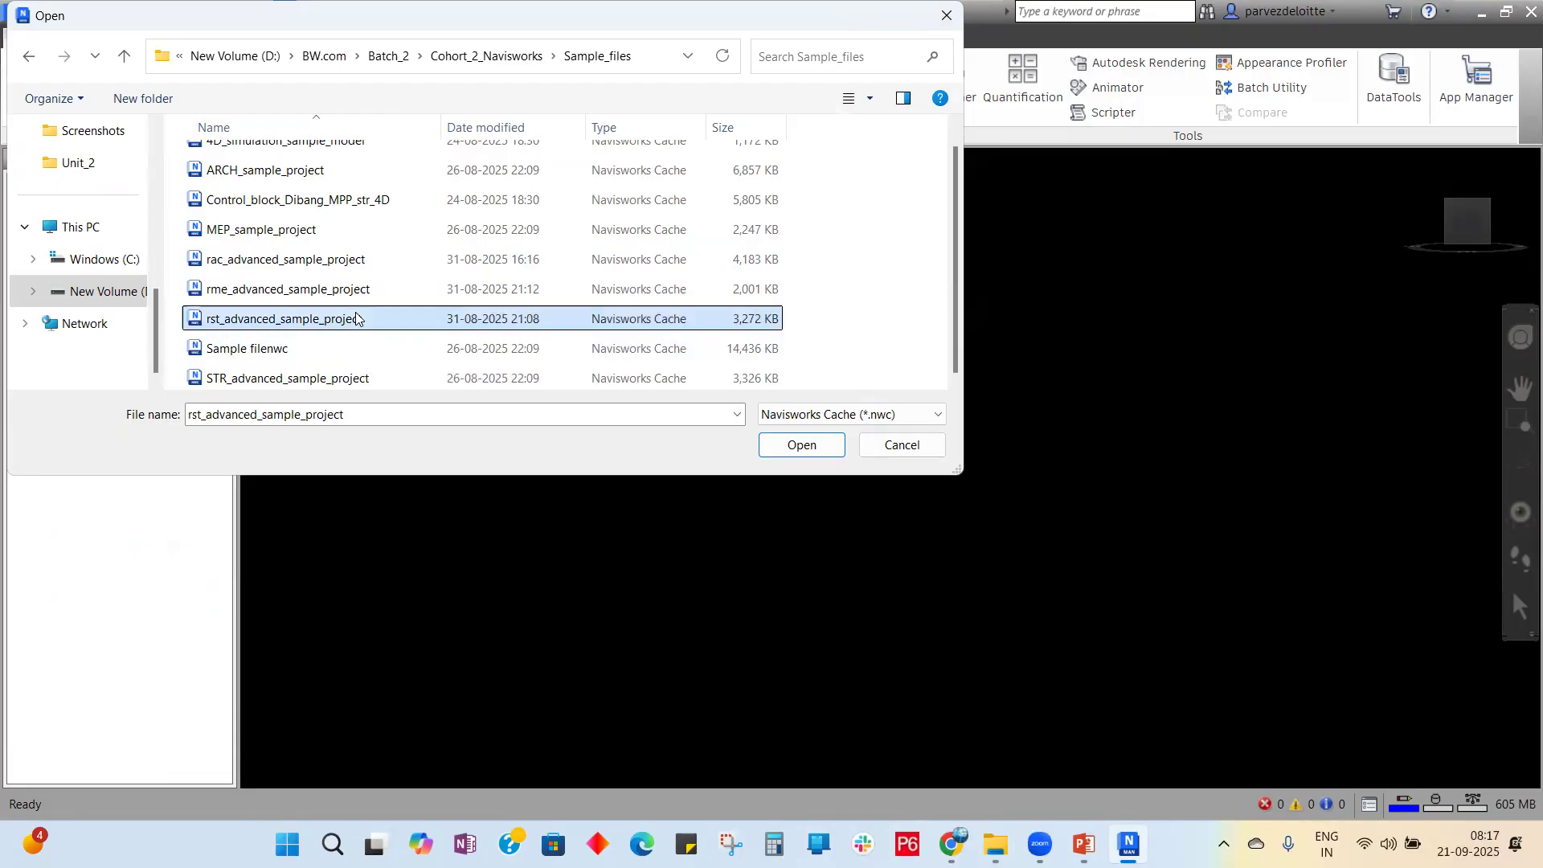
left_click(826, 447)
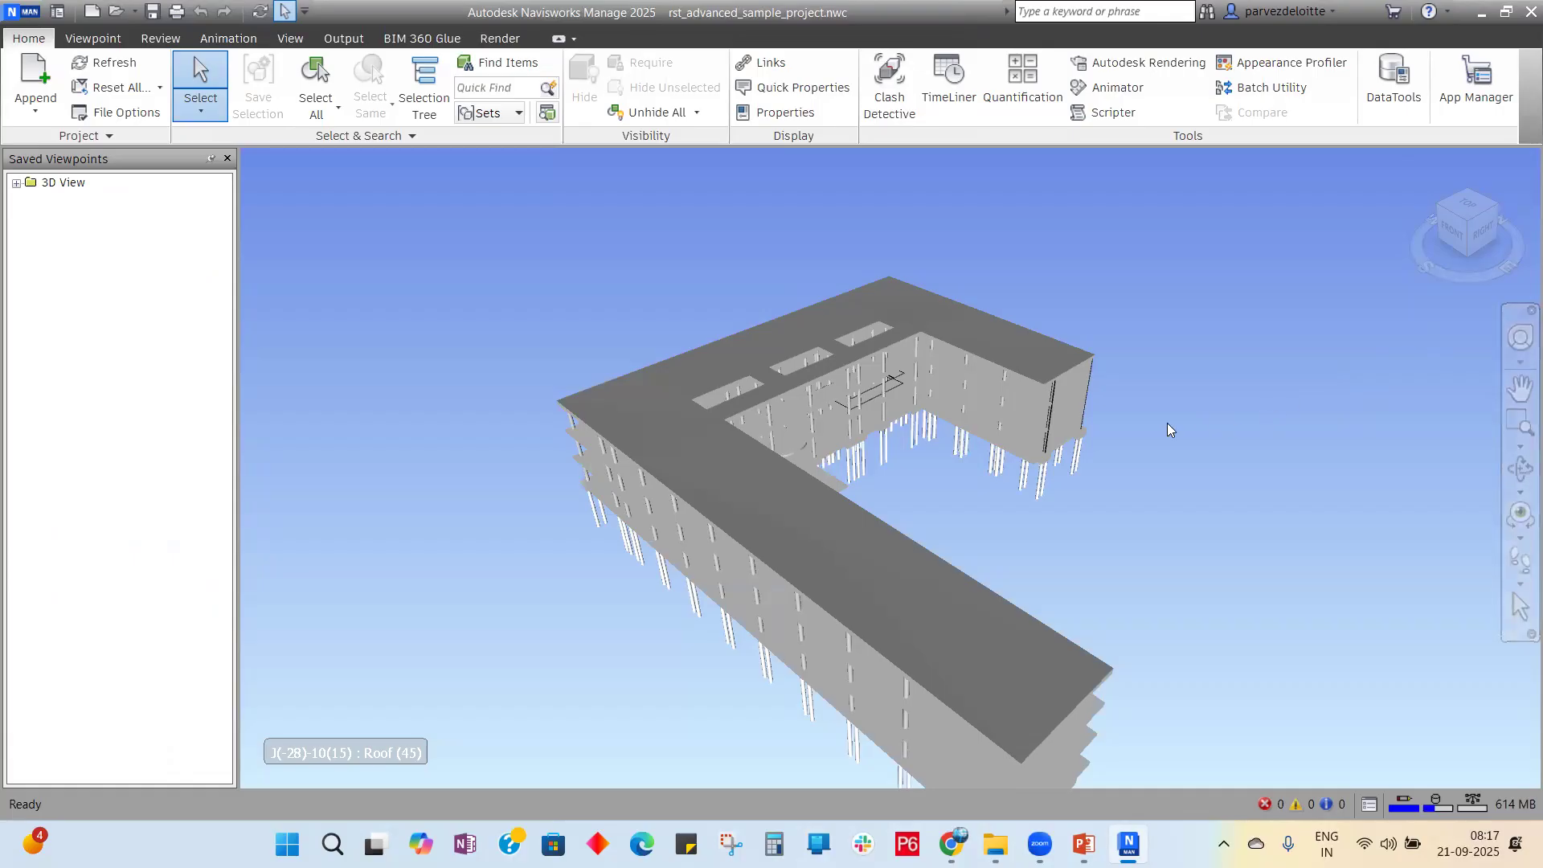
Step: Orbit the U-shaped structural frame with the Steering Wheel to see it from the side
left_click(1518, 343)
left_click_drag(1325, 420, 1016, 389)
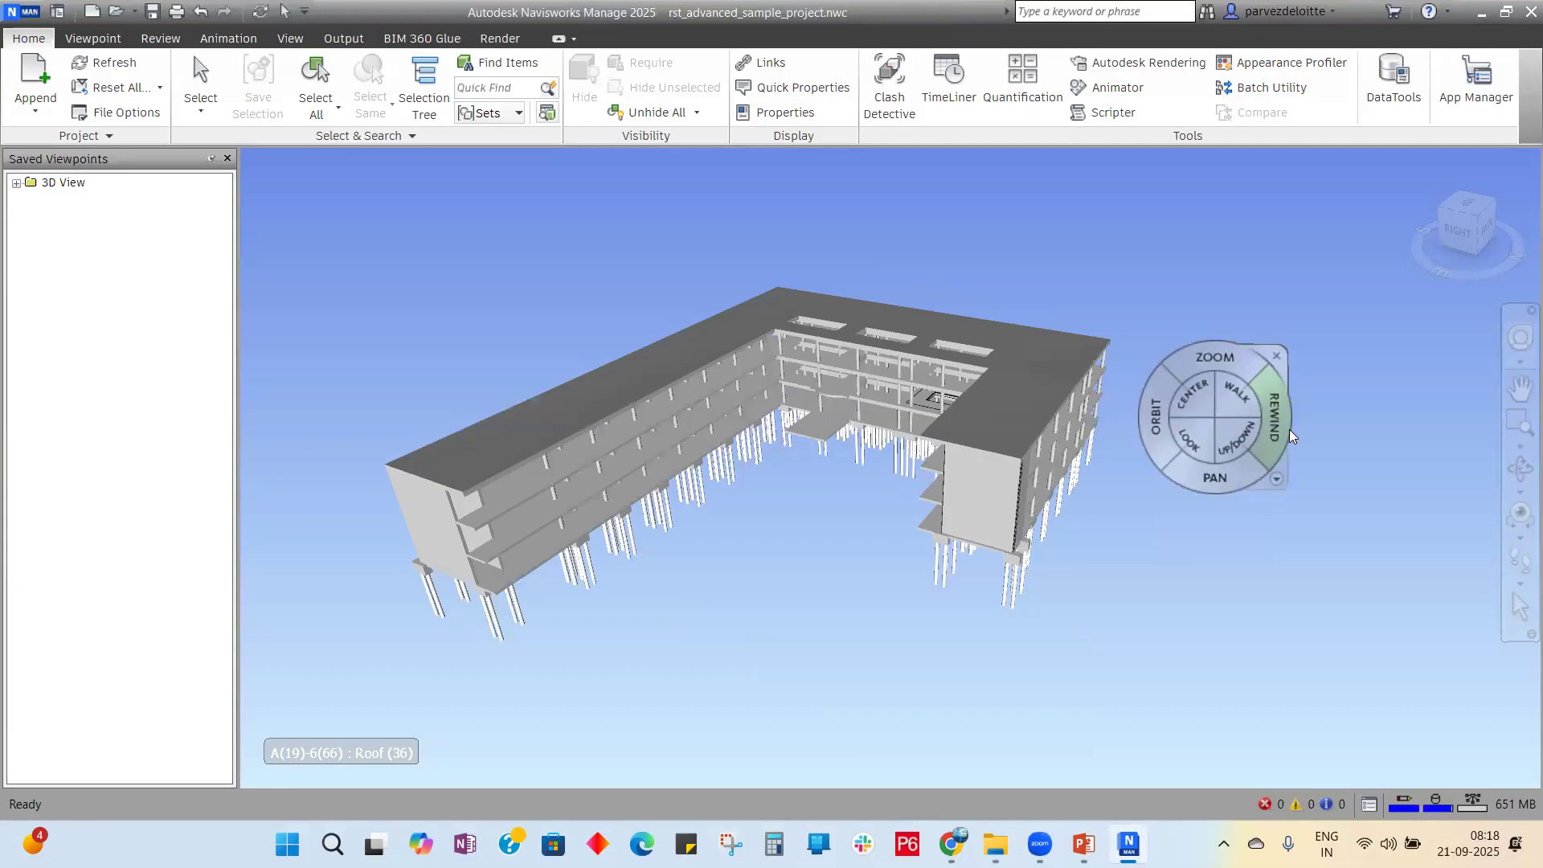
left_click_drag(1157, 418, 898, 450)
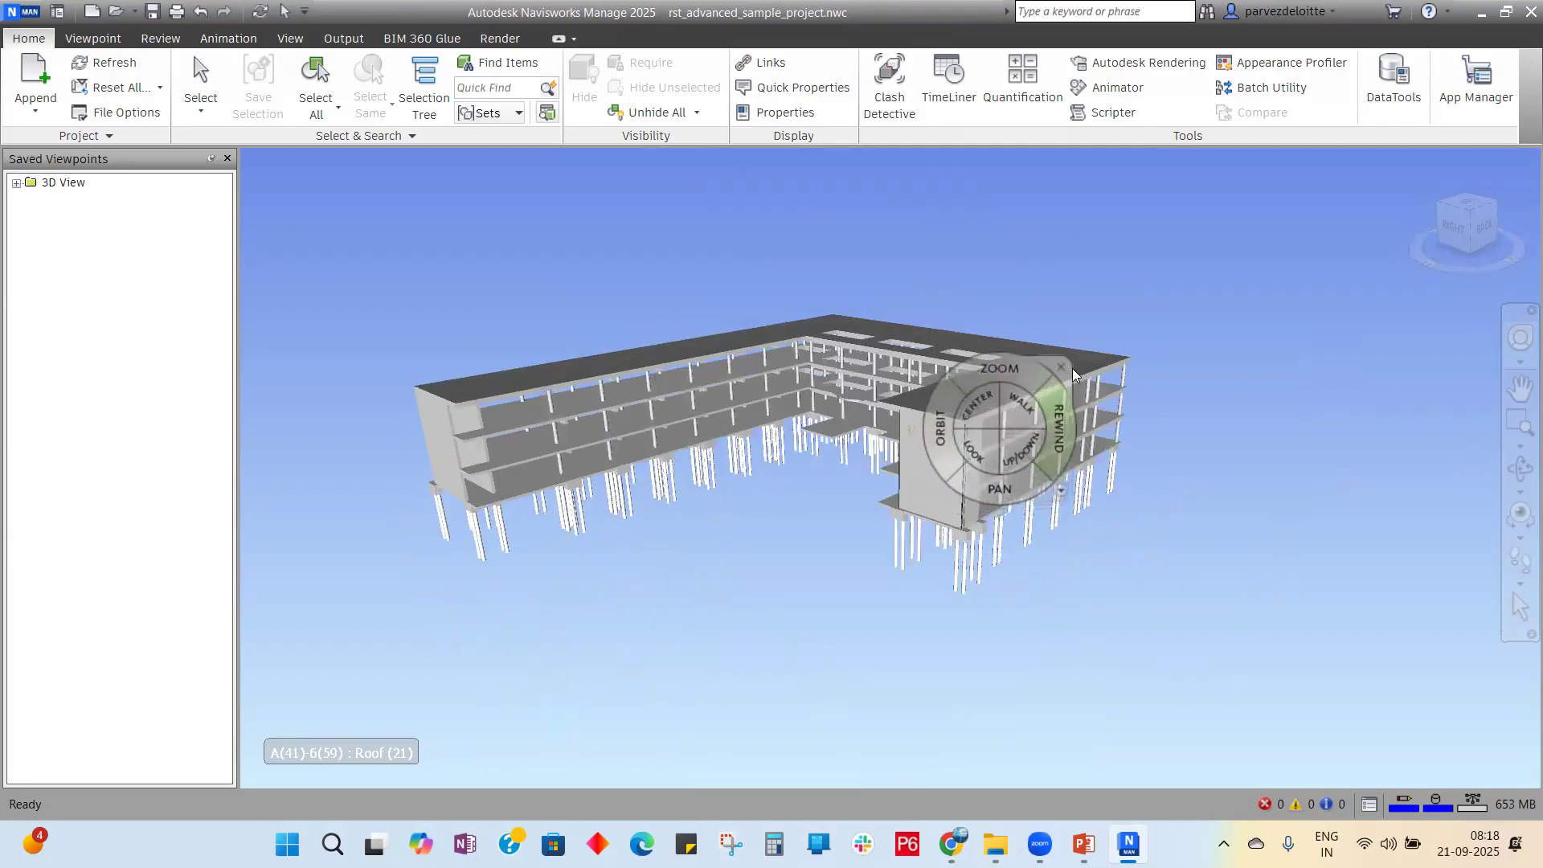
left_click(1060, 368)
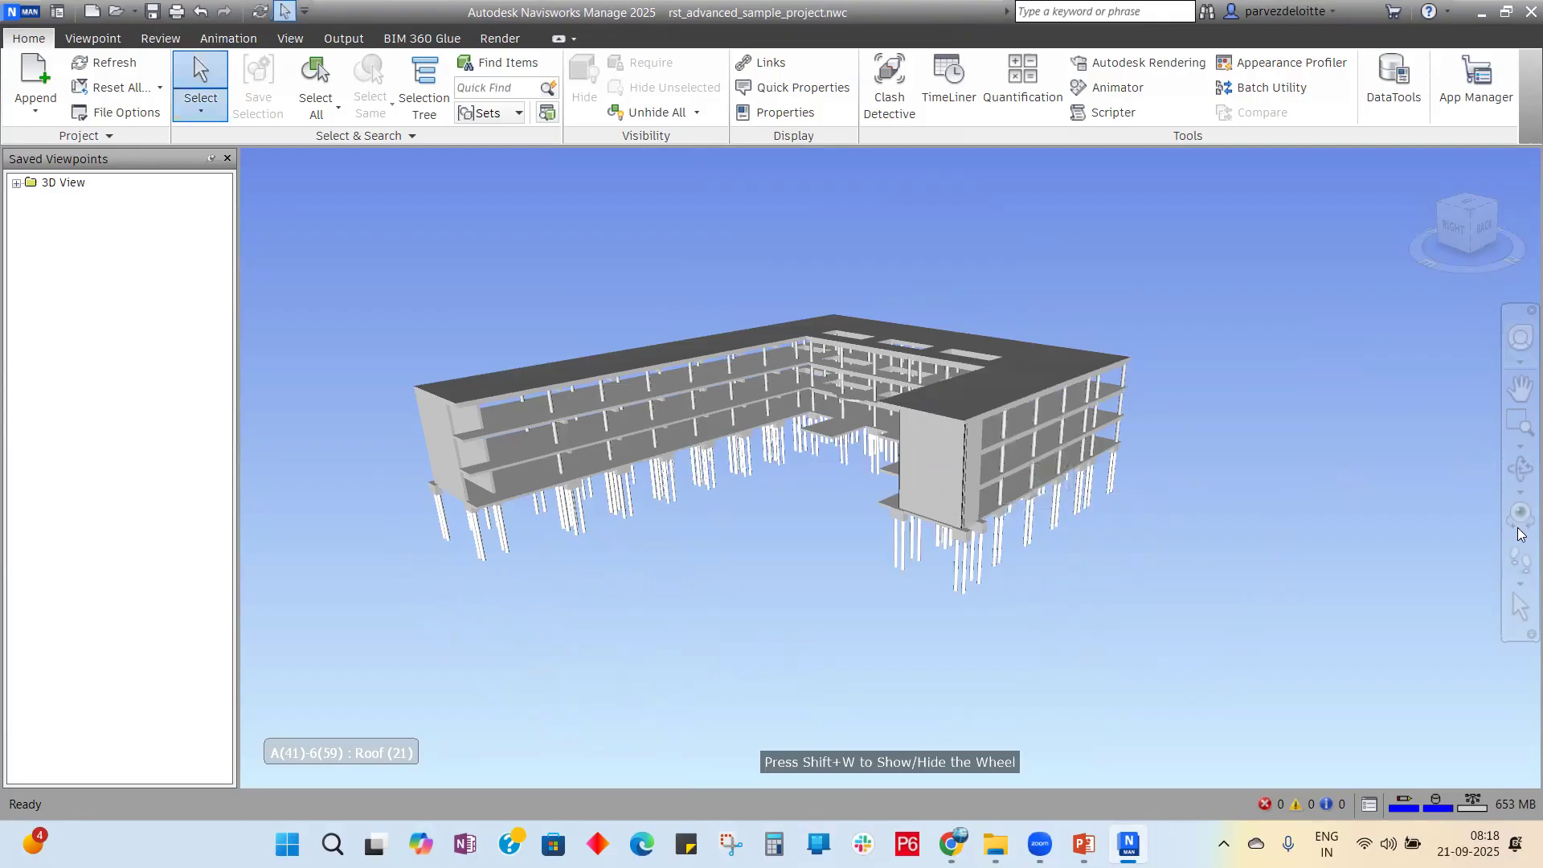
left_click(15, 15)
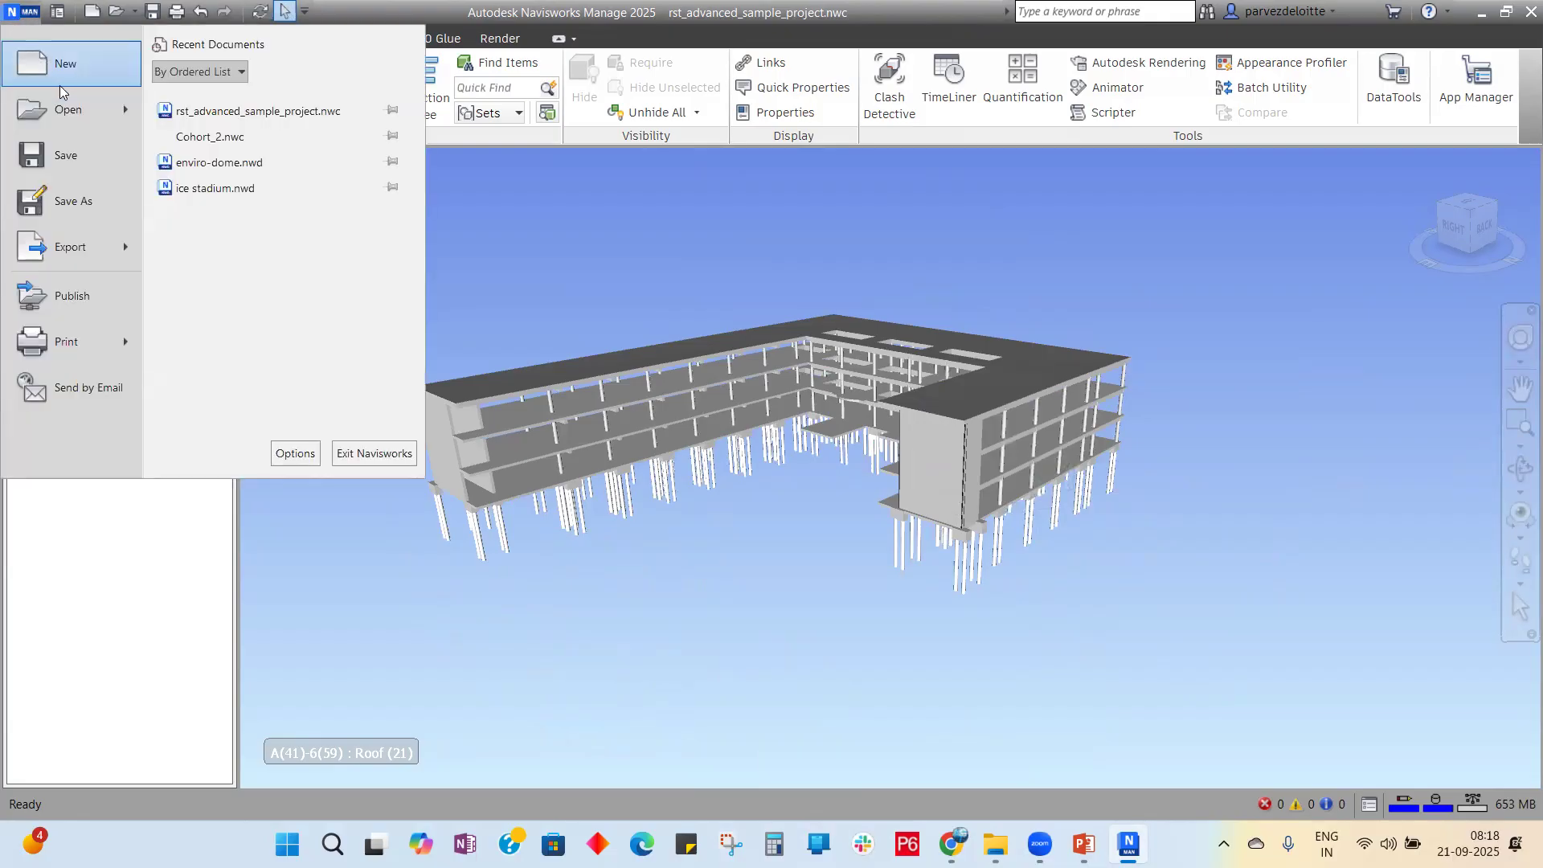
Step: Open rme_advanced_sample_project.nwc with Ctrl+O to load the MEP ductwork and piping model
left_click(907, 432)
key("ctrl+o")
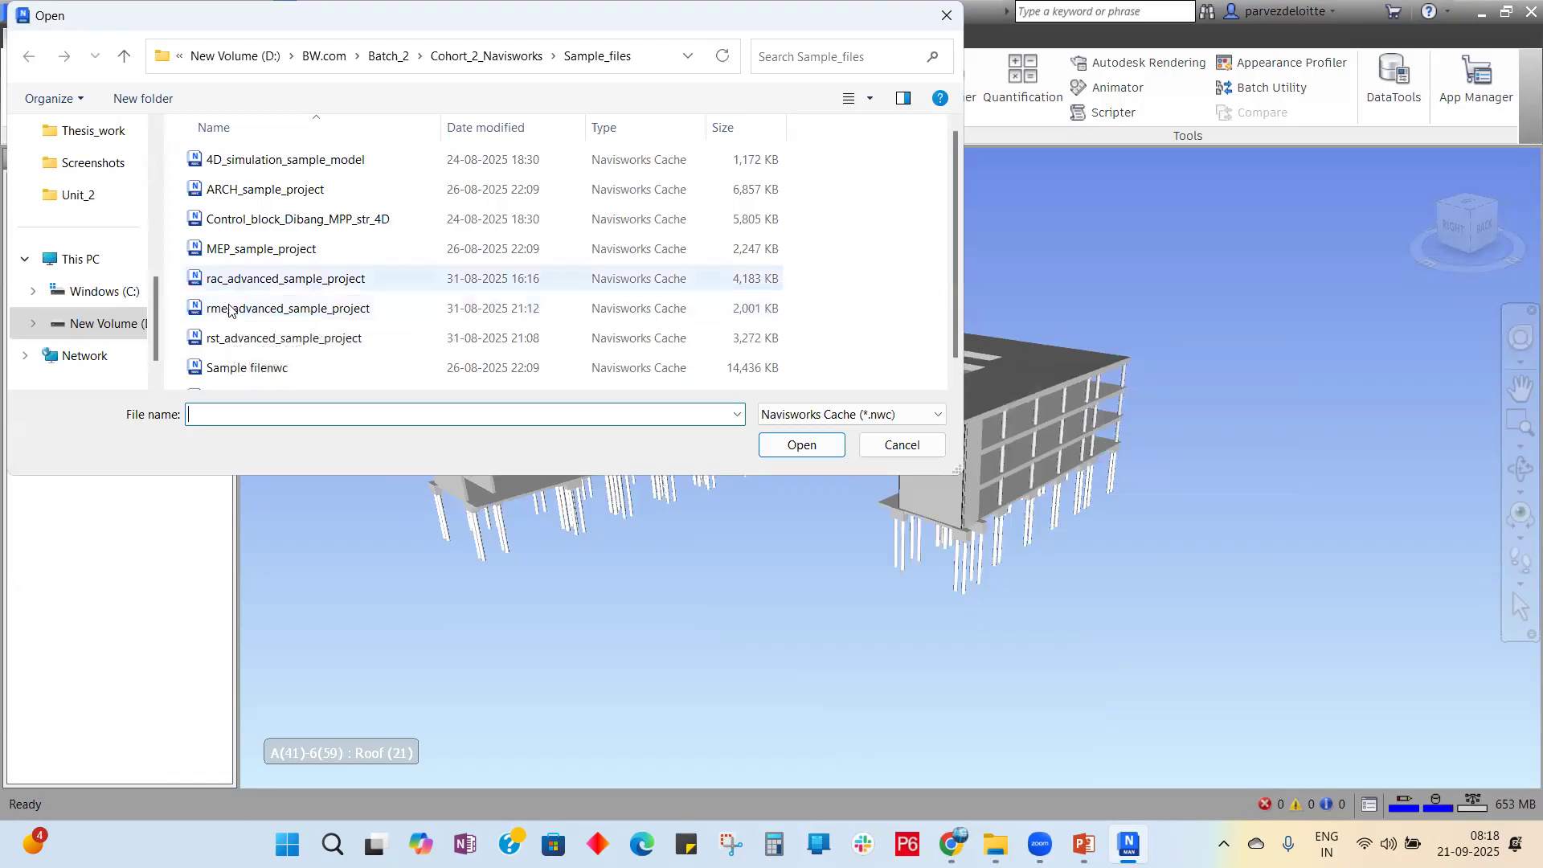
double_click(257, 309)
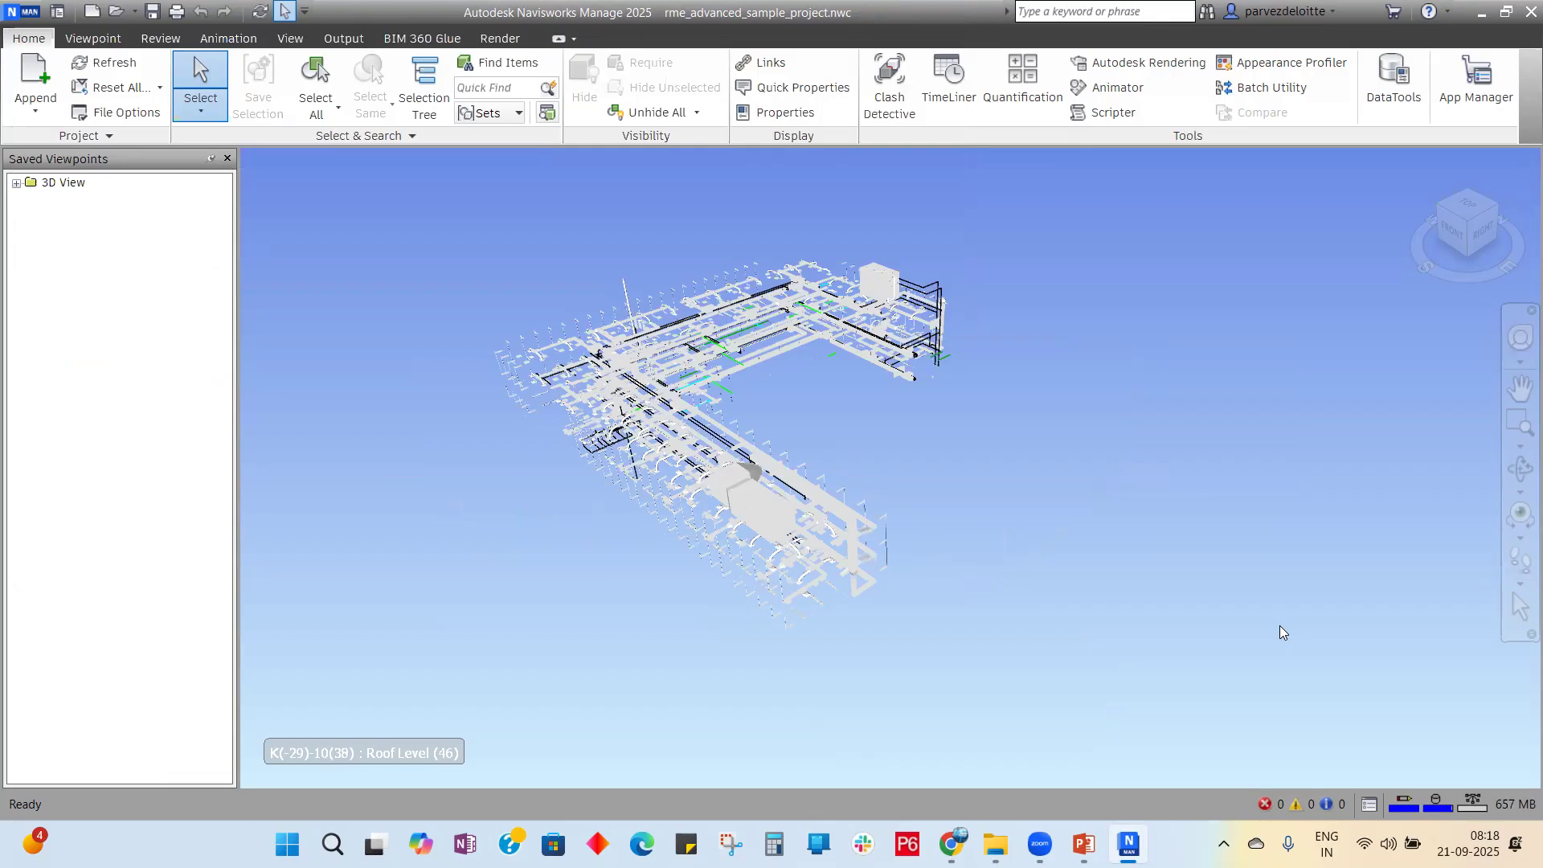
Step: Expand the Home tab's Append dropdown to reveal the append and merge options
mouse_move(1128, 844)
left_click(35, 107)
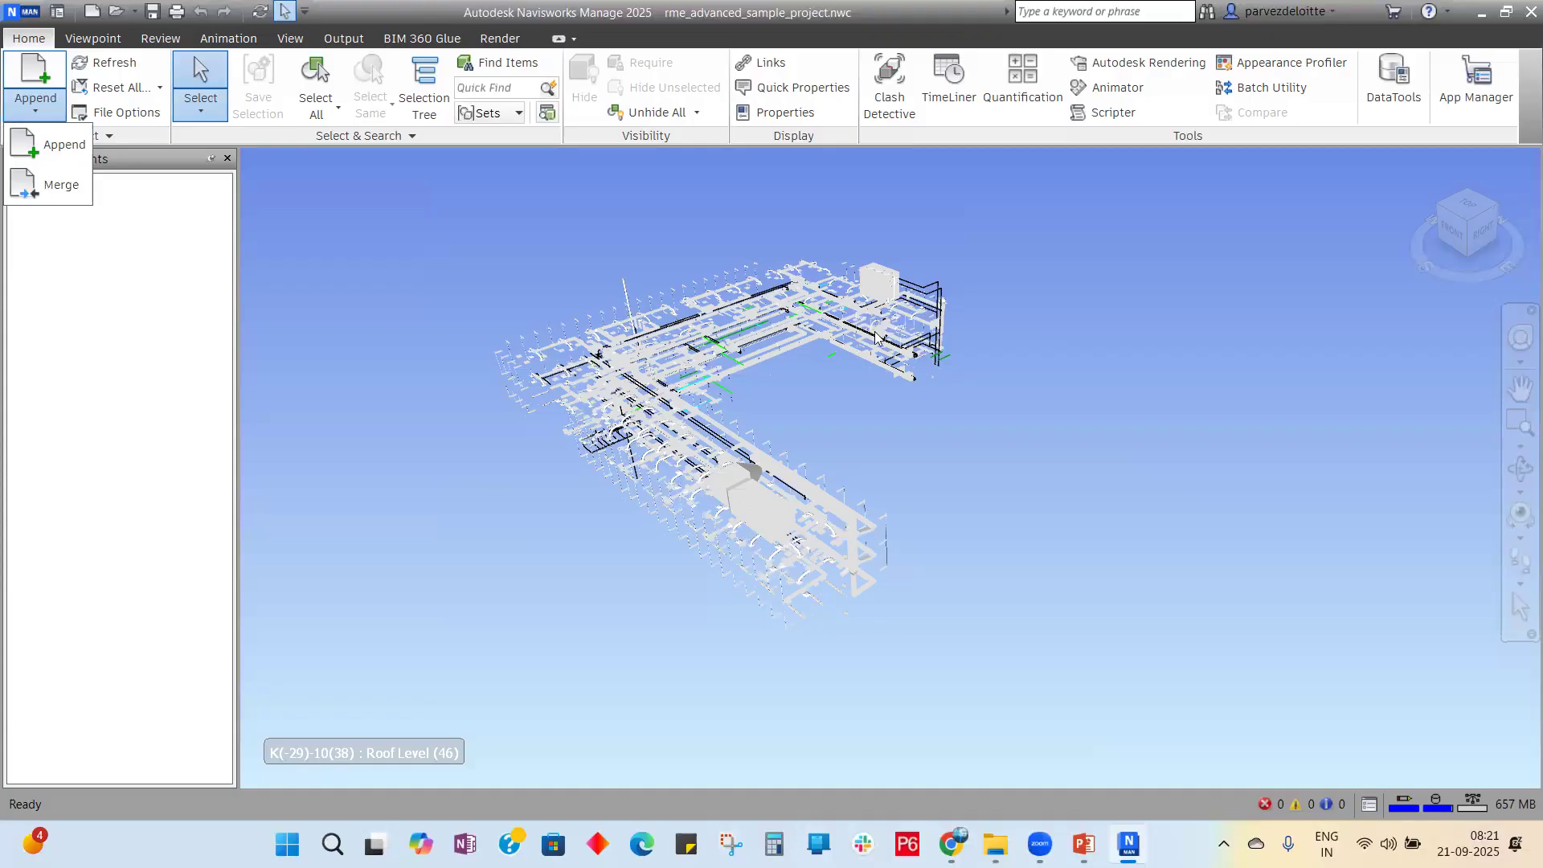
Step: Append rst_advanced_sample_project to the MEP model
left_click(64, 143)
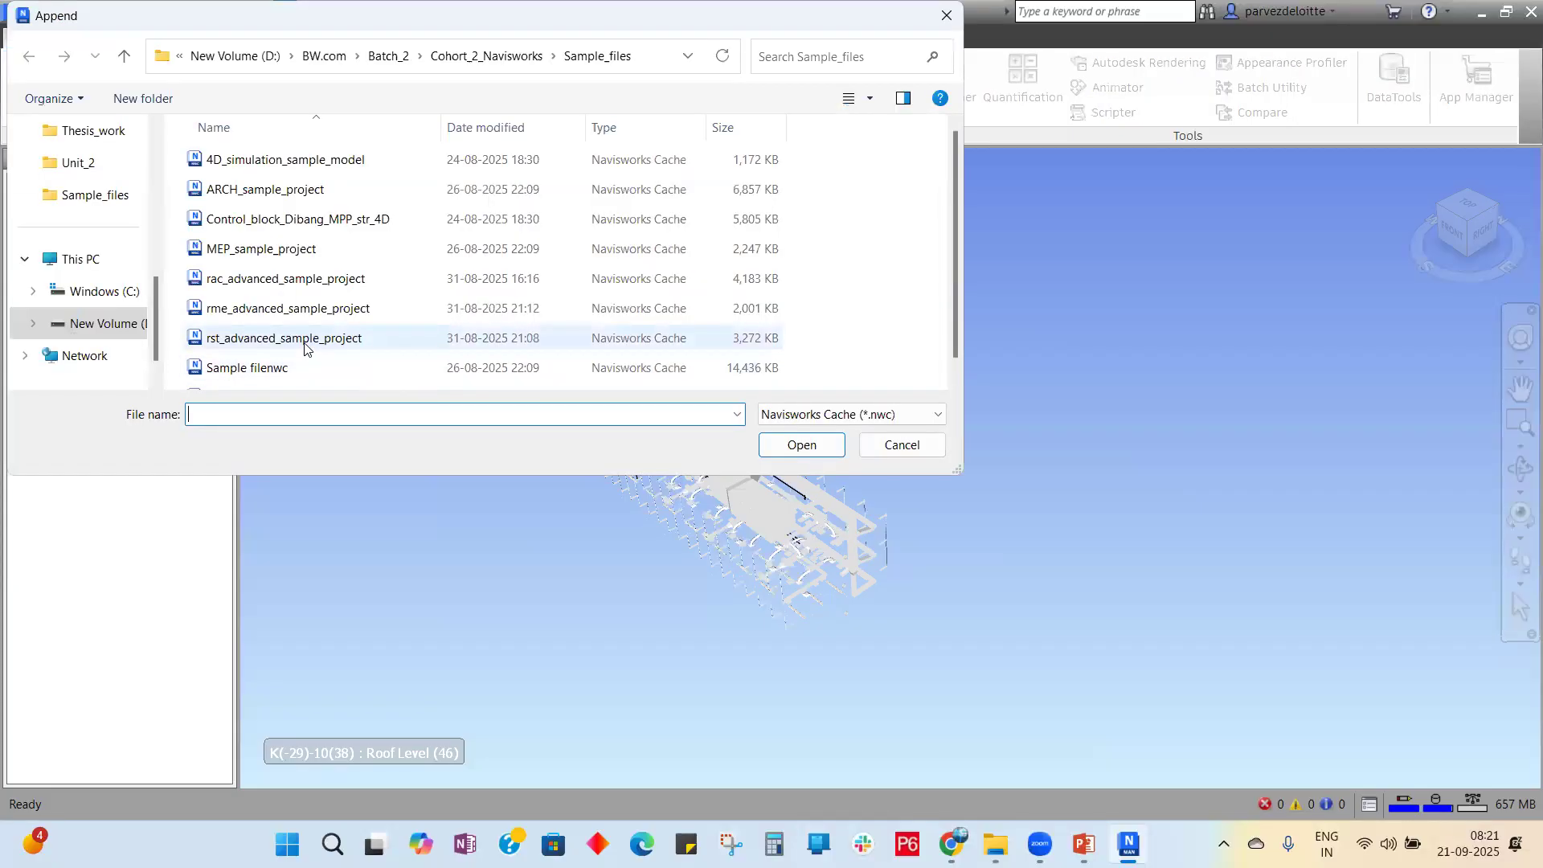
left_click(306, 347)
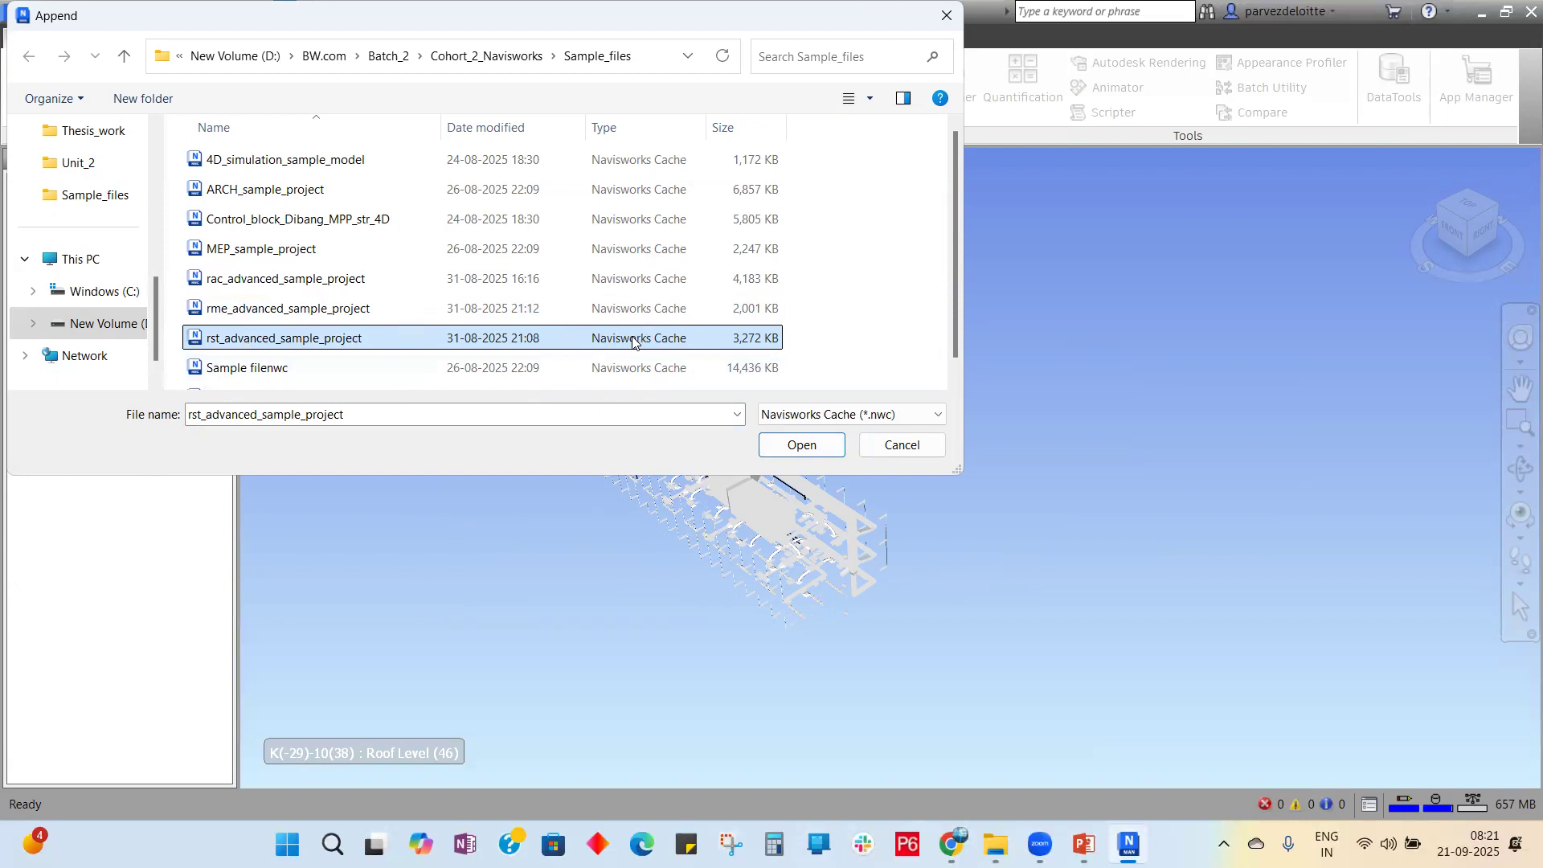
left_click(804, 445)
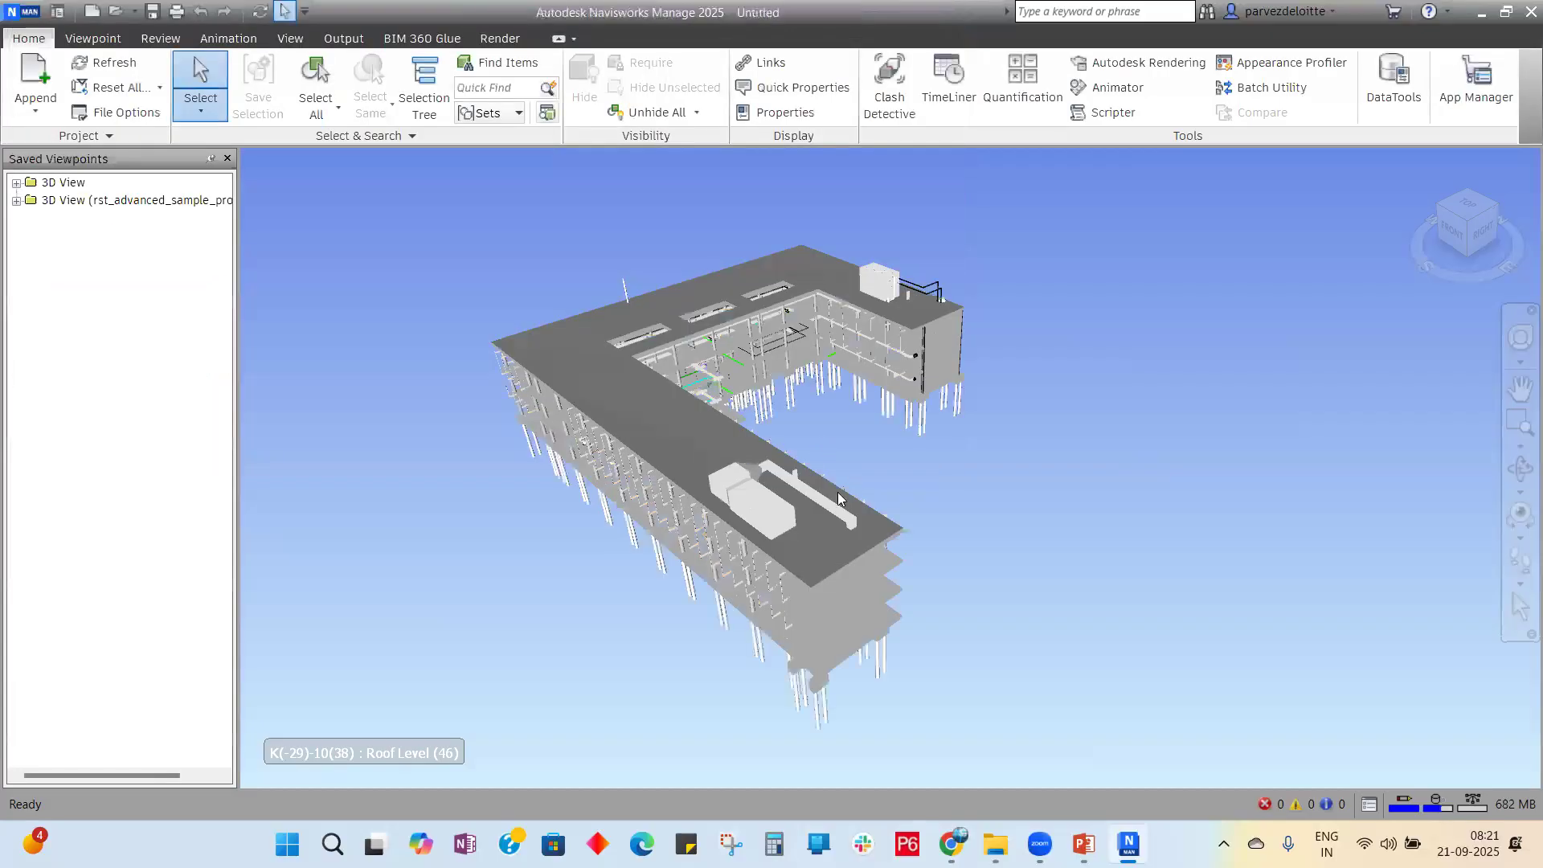
Step: Orbit to the rooftop and show the properties of the 177 kW cooling tower
left_click(1521, 337)
left_click_drag(1270, 464, 928, 414)
left_click_drag(969, 236, 960, 384)
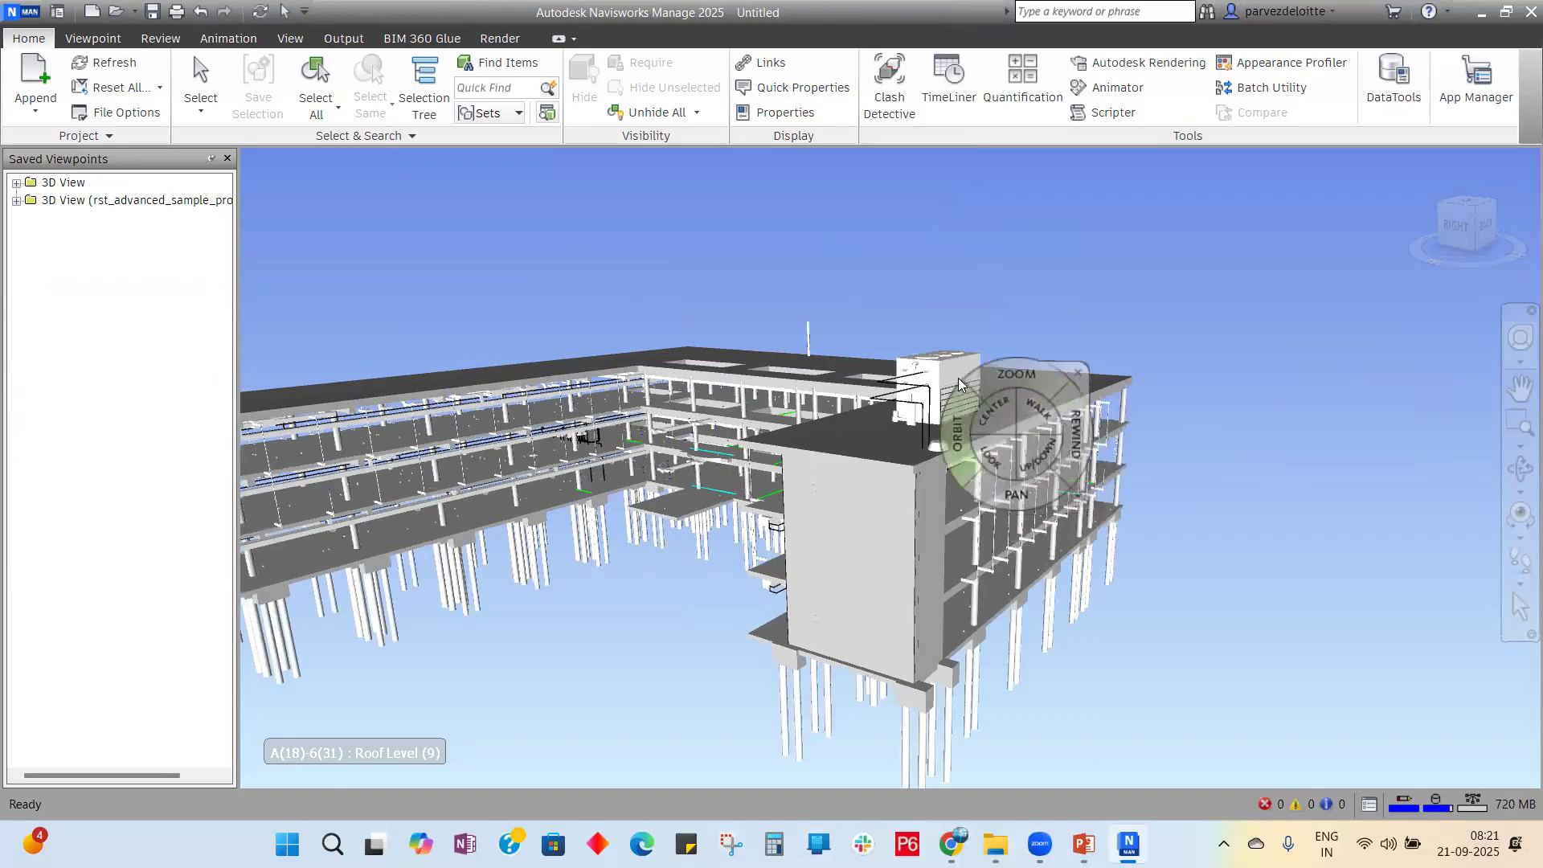
left_click(1066, 365)
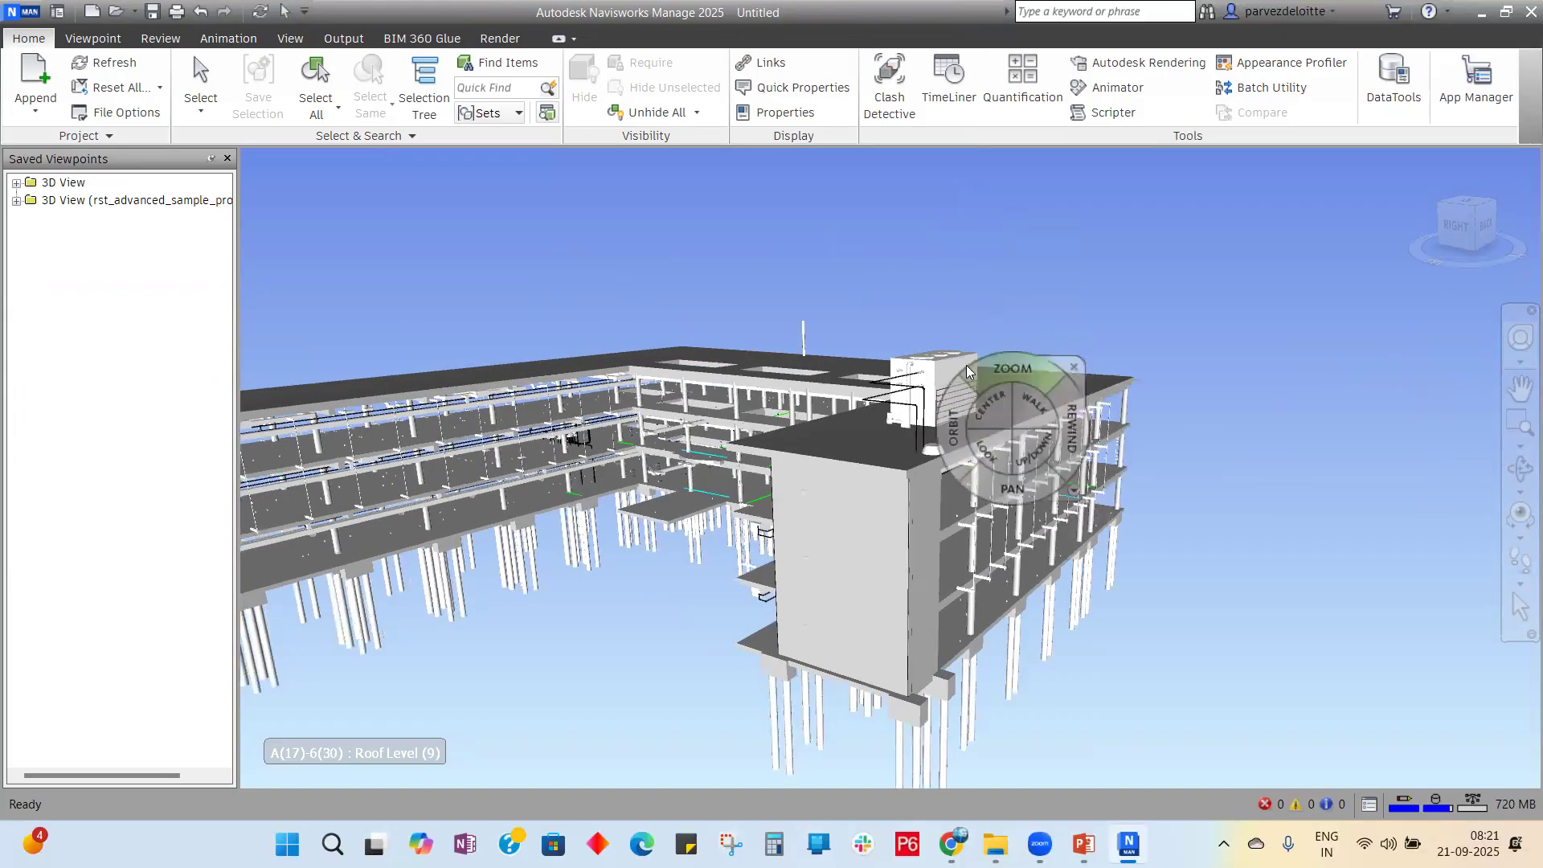
left_click(1072, 371)
left_click(959, 374)
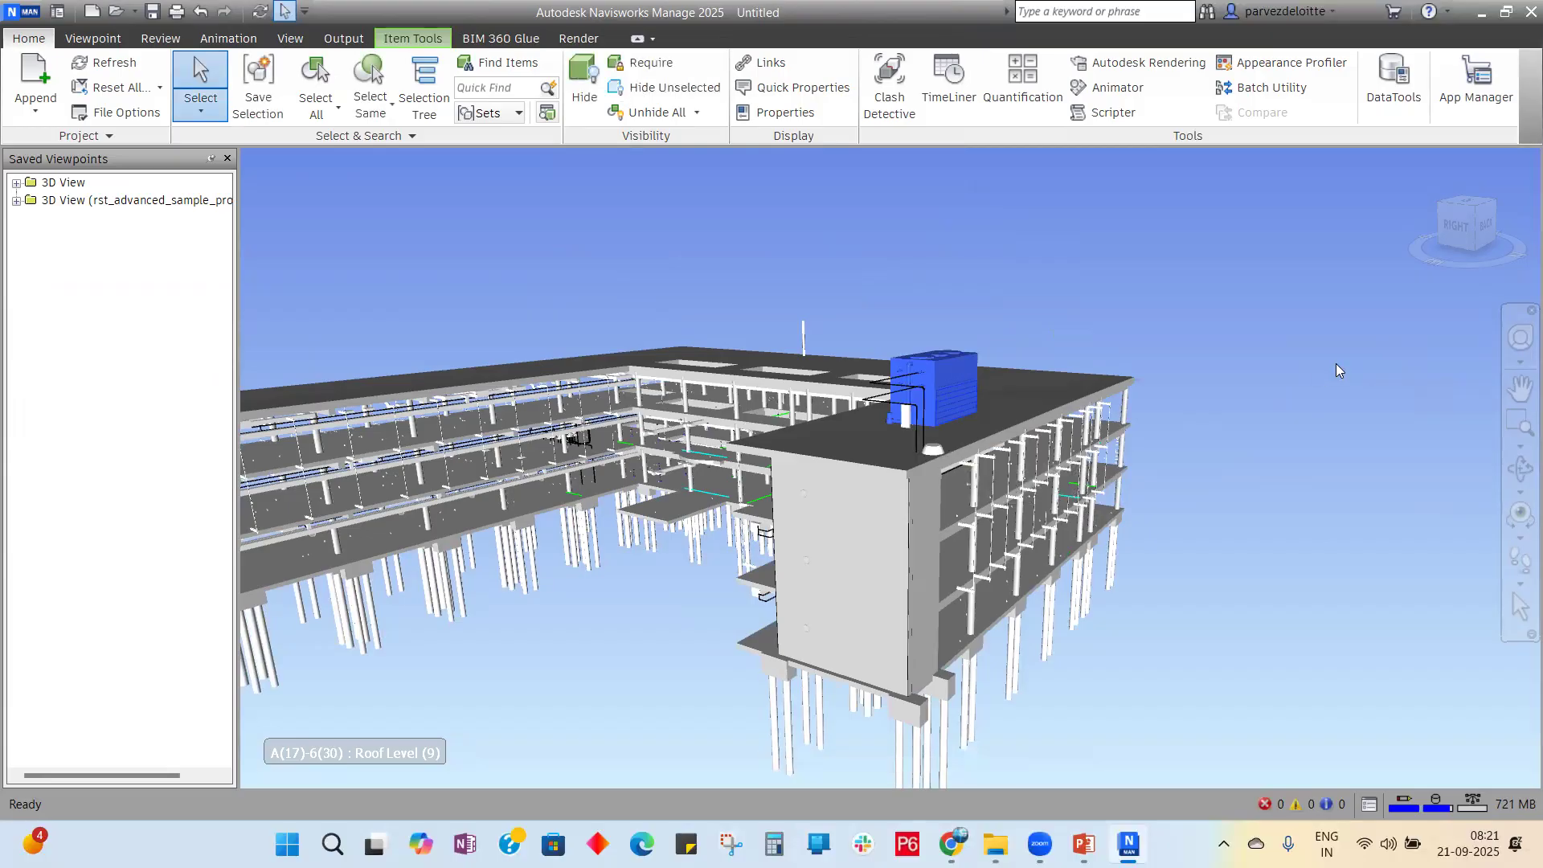
scroll(1377, 340, "down", 2)
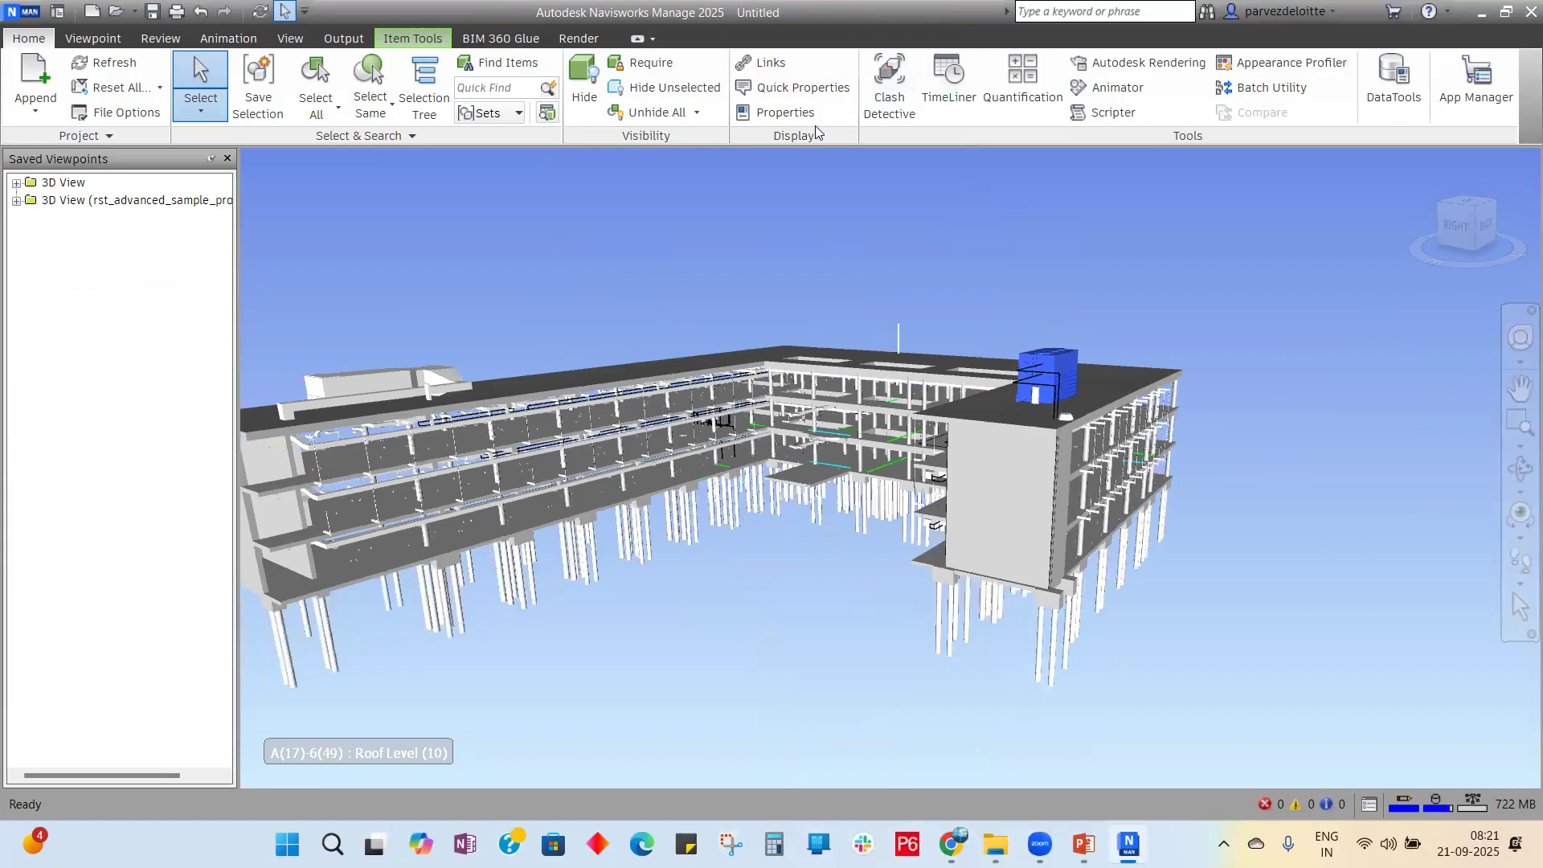
left_click(777, 112)
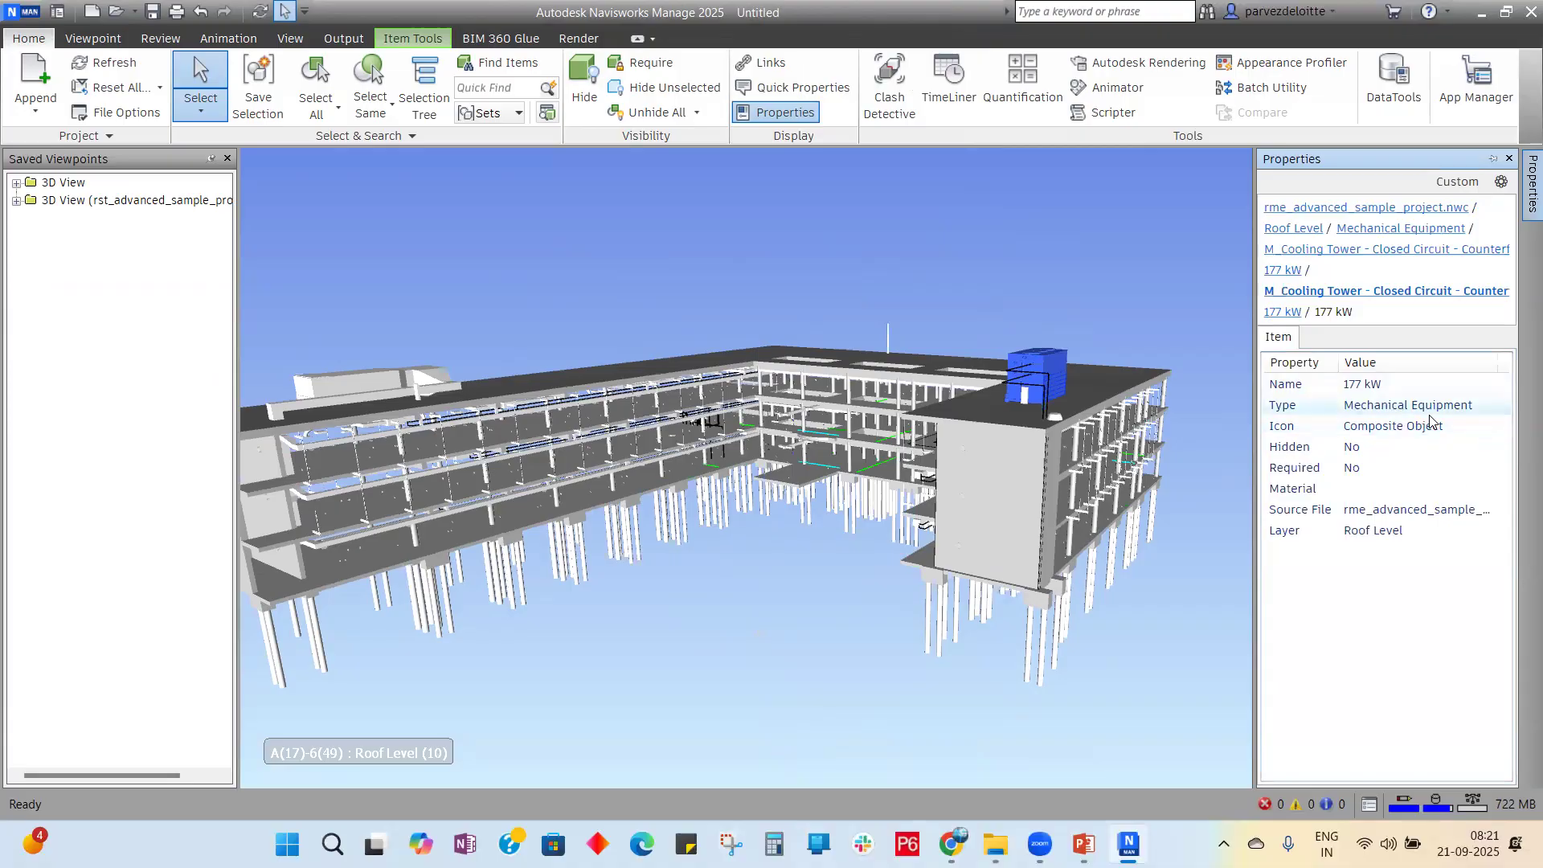
Step: Inspect the Basic Wall: Exterior - 300mm Concrete properties, including its GUID
left_click(1025, 472)
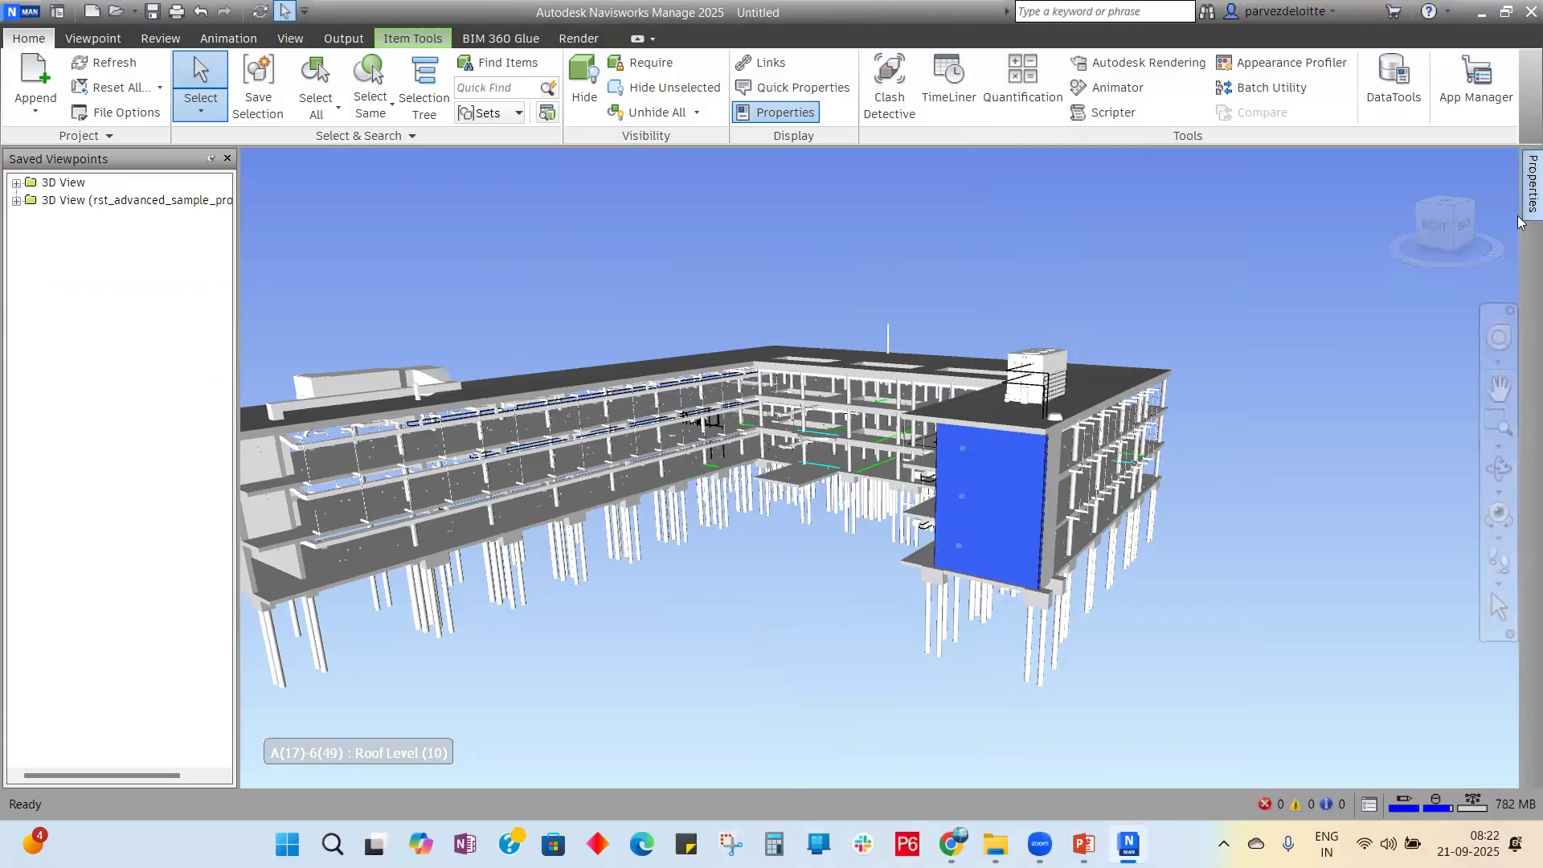
mouse_move(1519, 186)
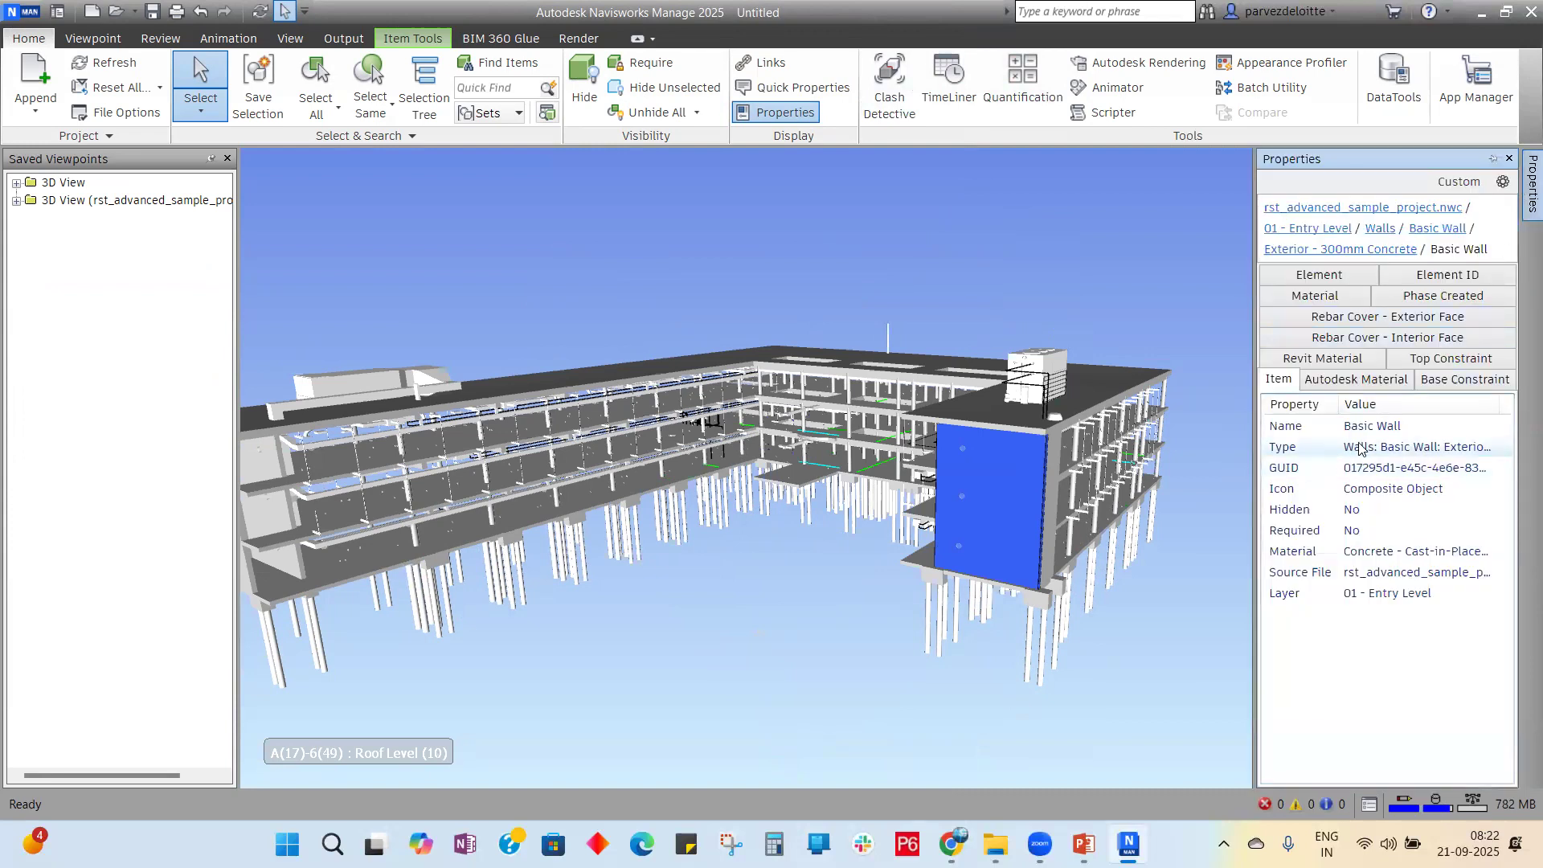
left_click(1413, 474)
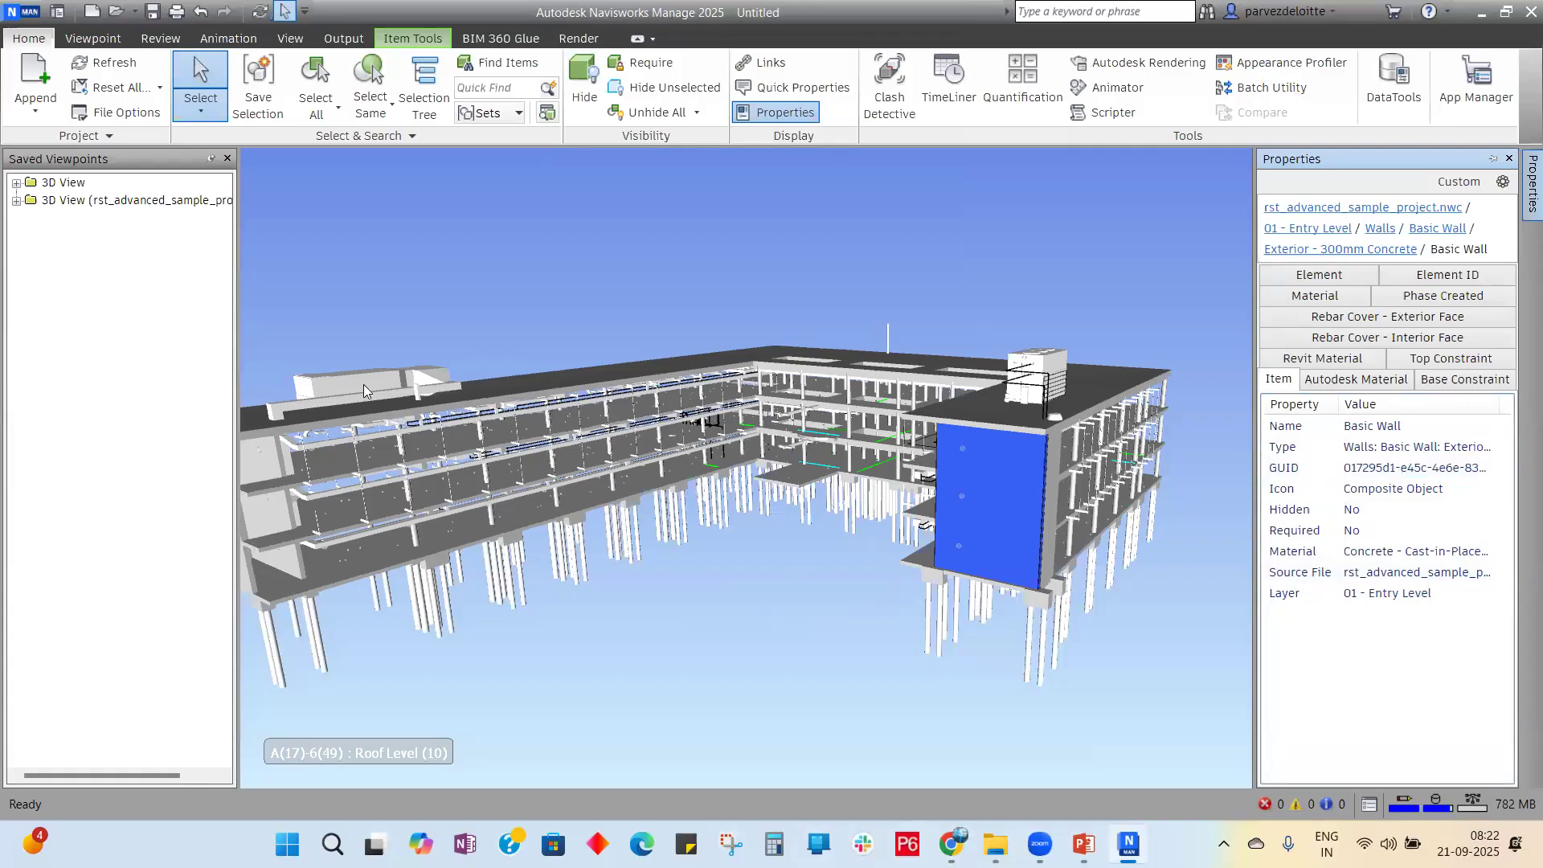
Step: Clear the selection and append rac_advanced_sample_project from Sample_files
left_click(1116, 160)
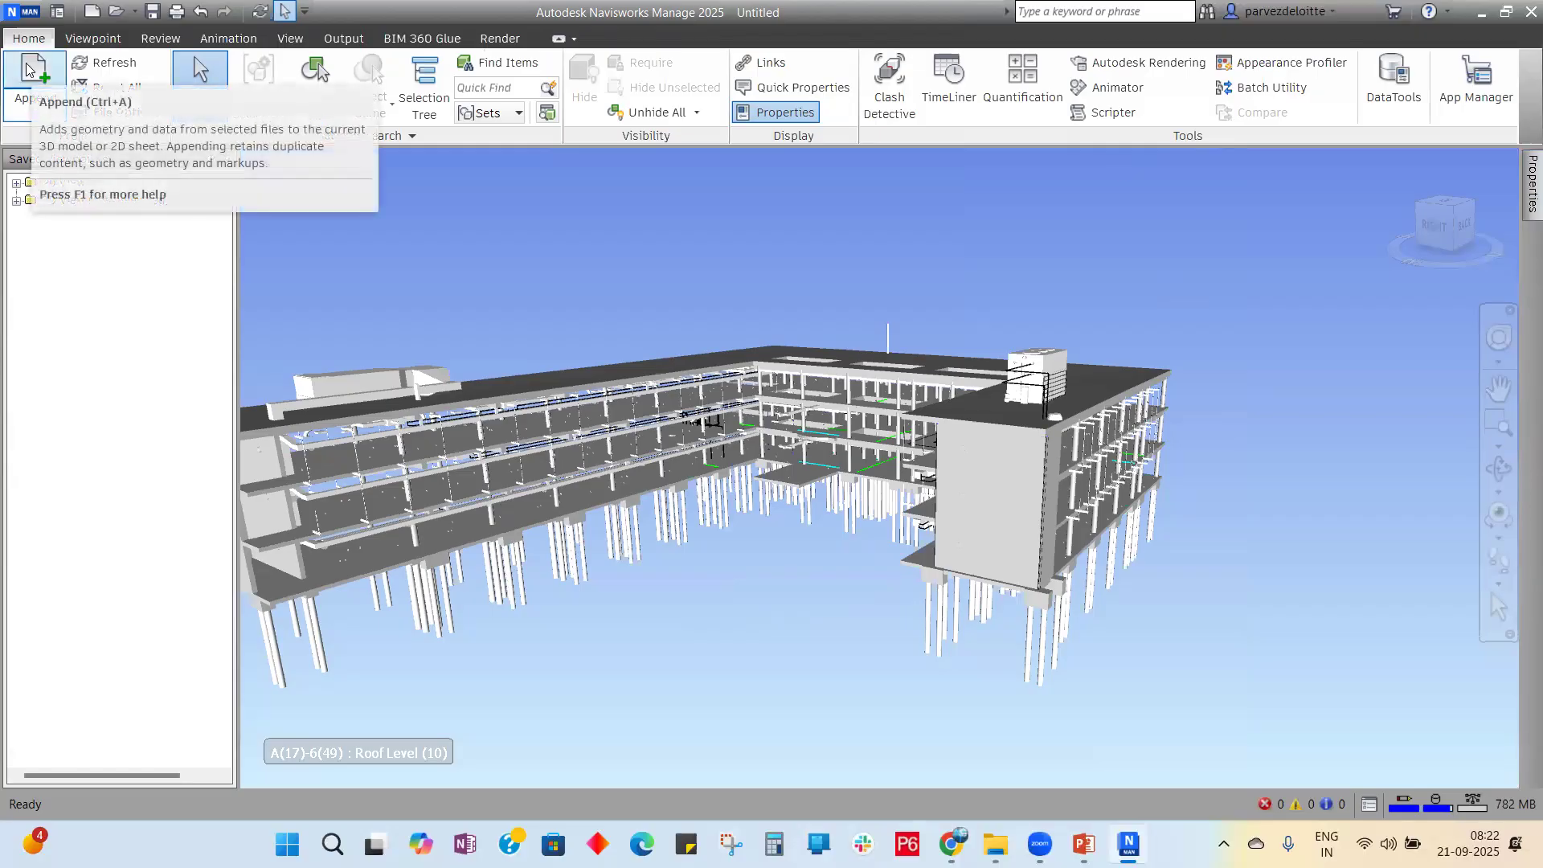
left_click(22, 111)
left_click(48, 147)
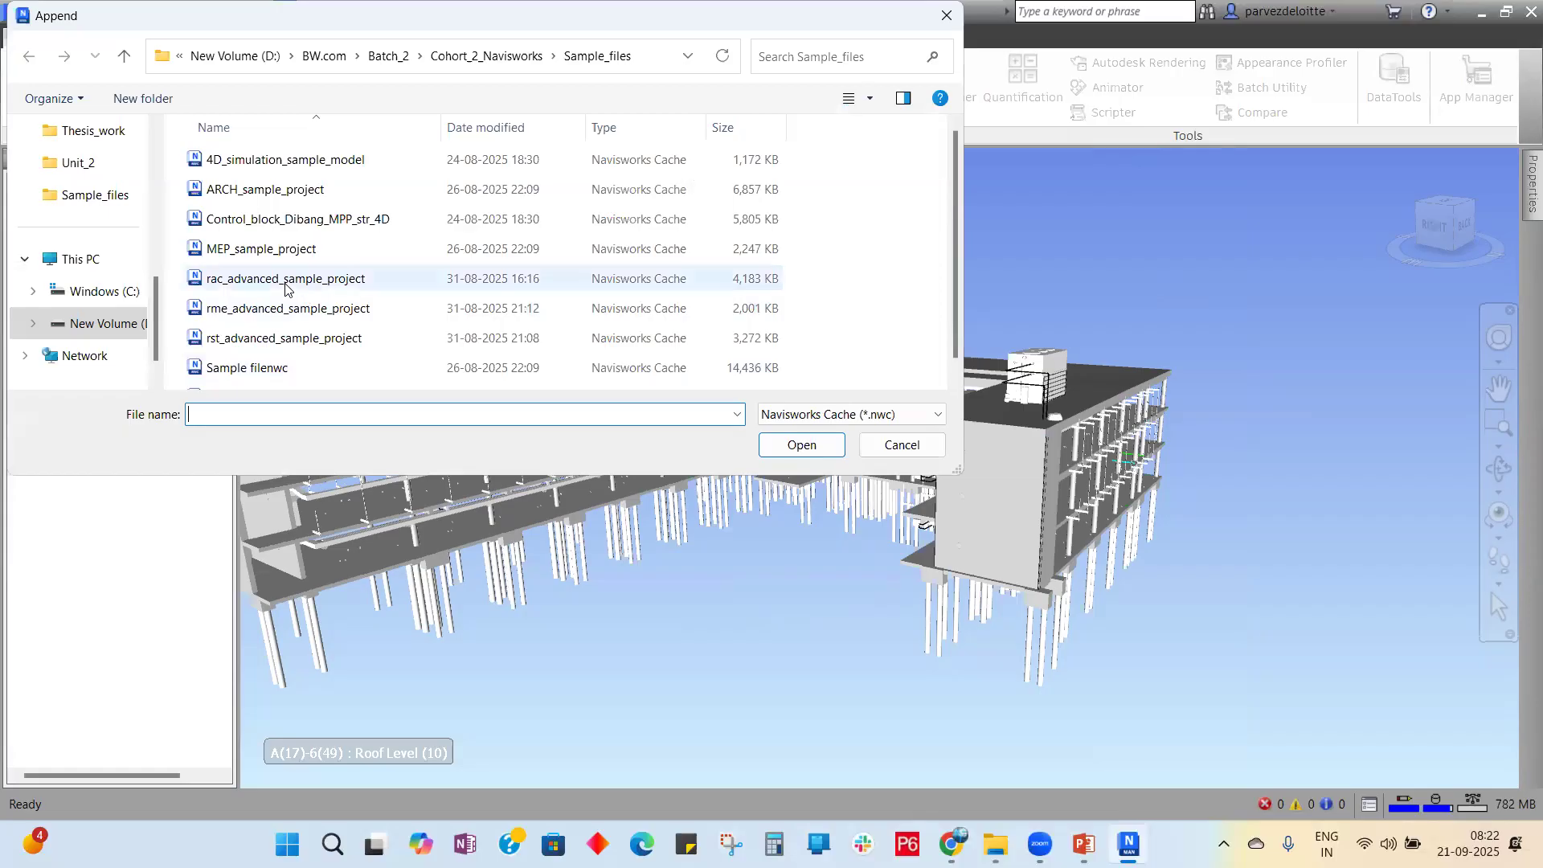
left_click(289, 278)
left_click(801, 444)
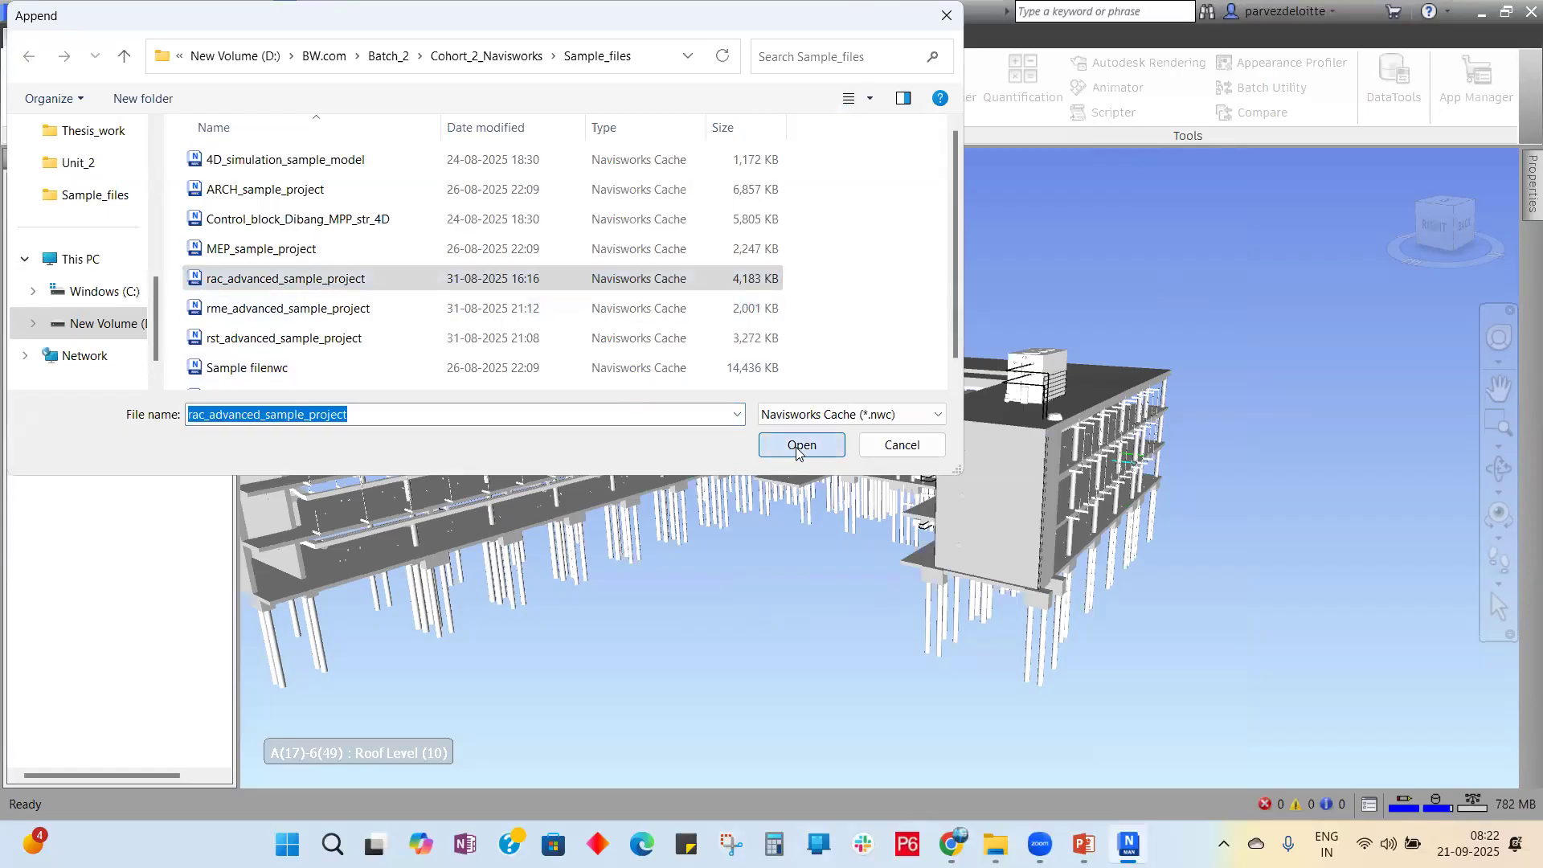
scroll(1377, 493, "up", 2)
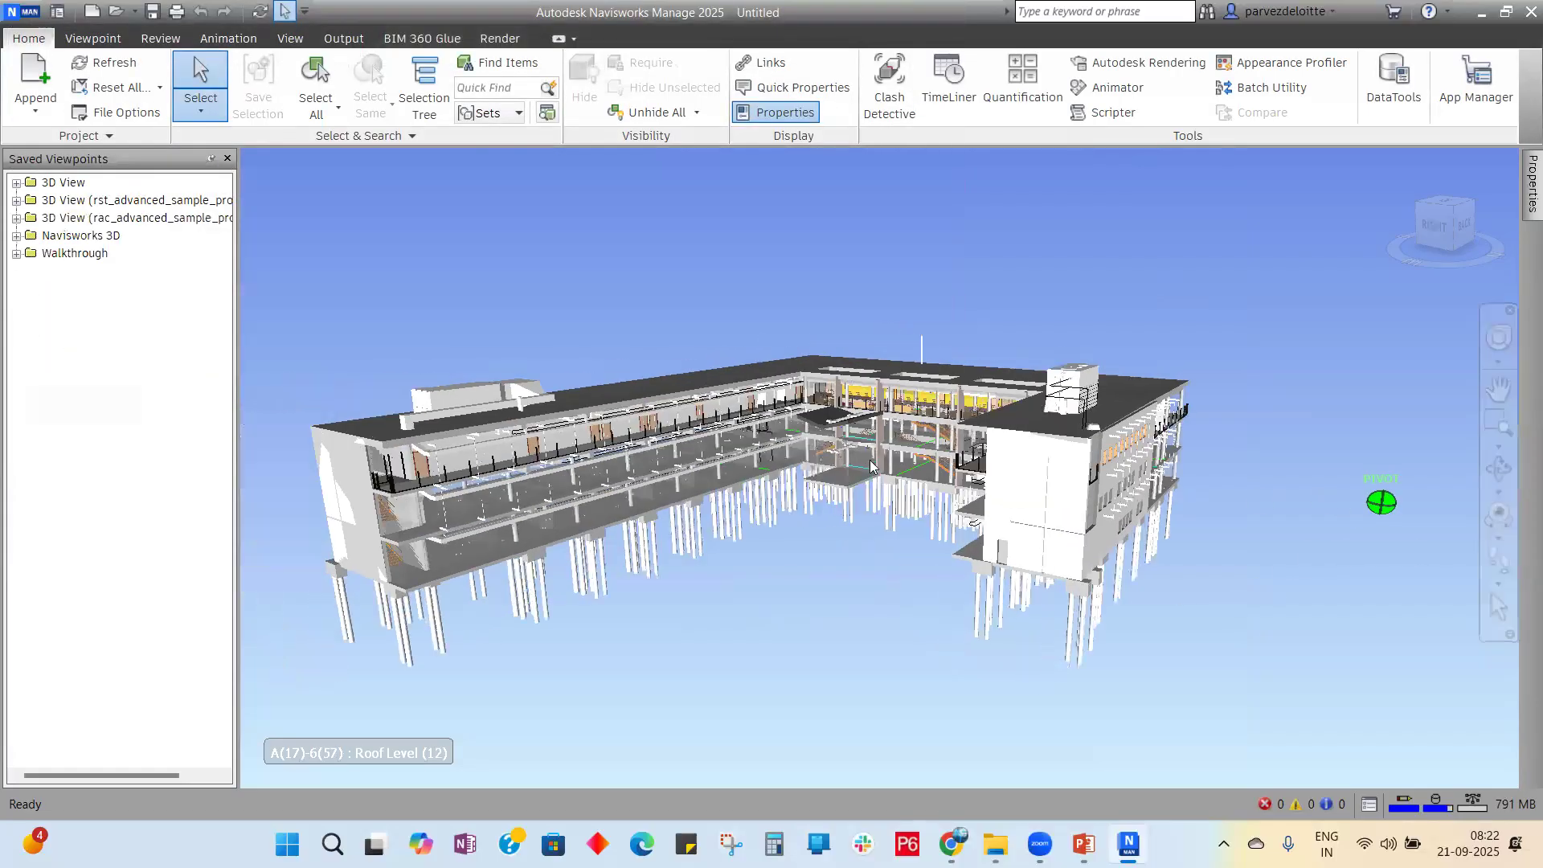
Step: Zoom in and inspect the Lobby 318 volume and two floor slabs in Properties
scroll(921, 392, "up", 2)
scroll(973, 482, "up", 2)
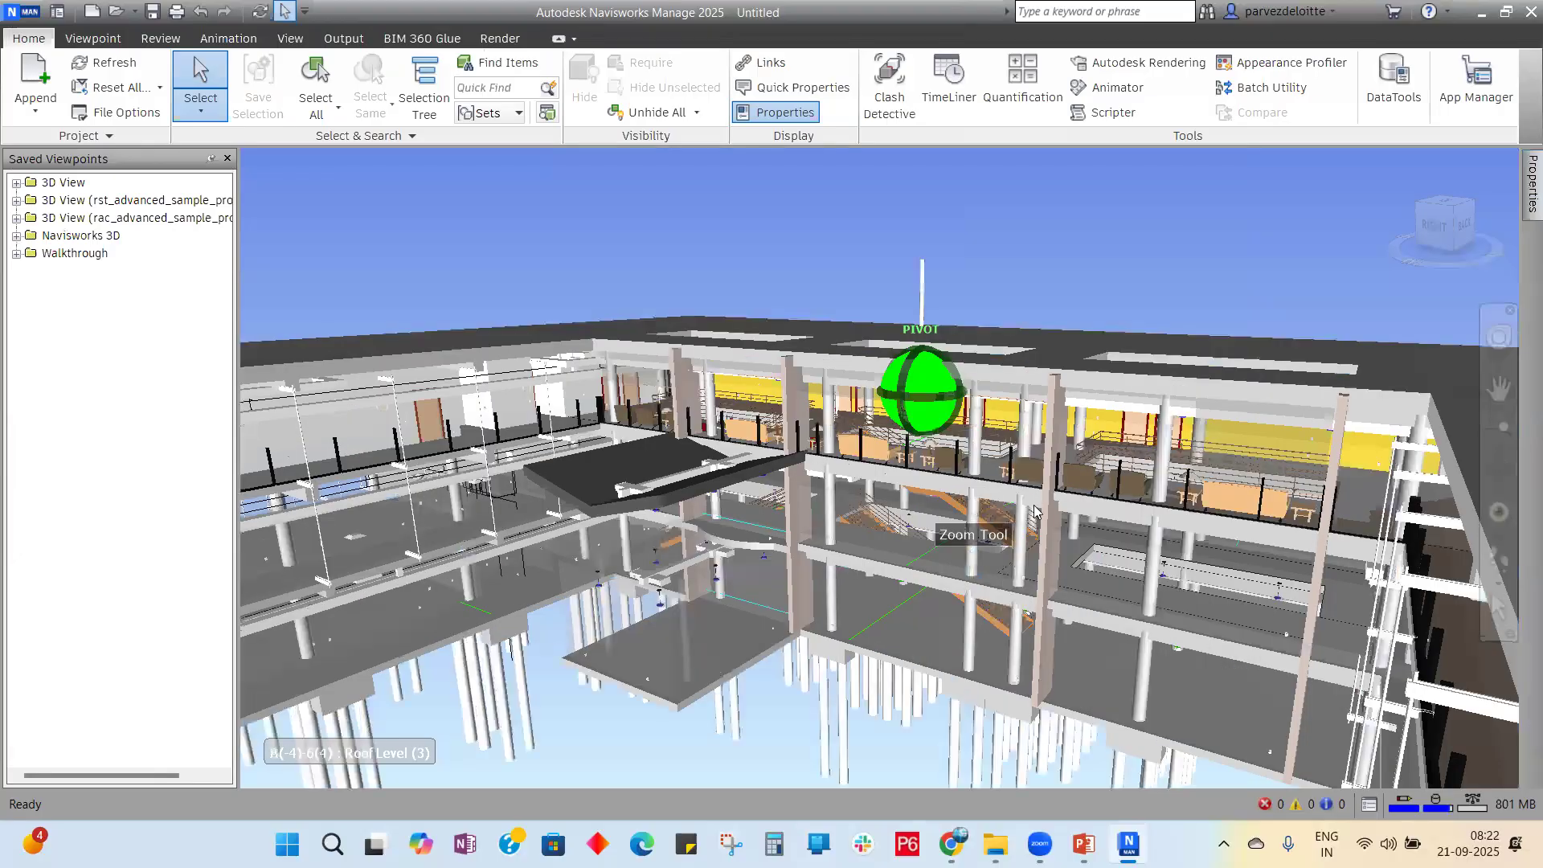
scroll(1020, 470, "up", 3)
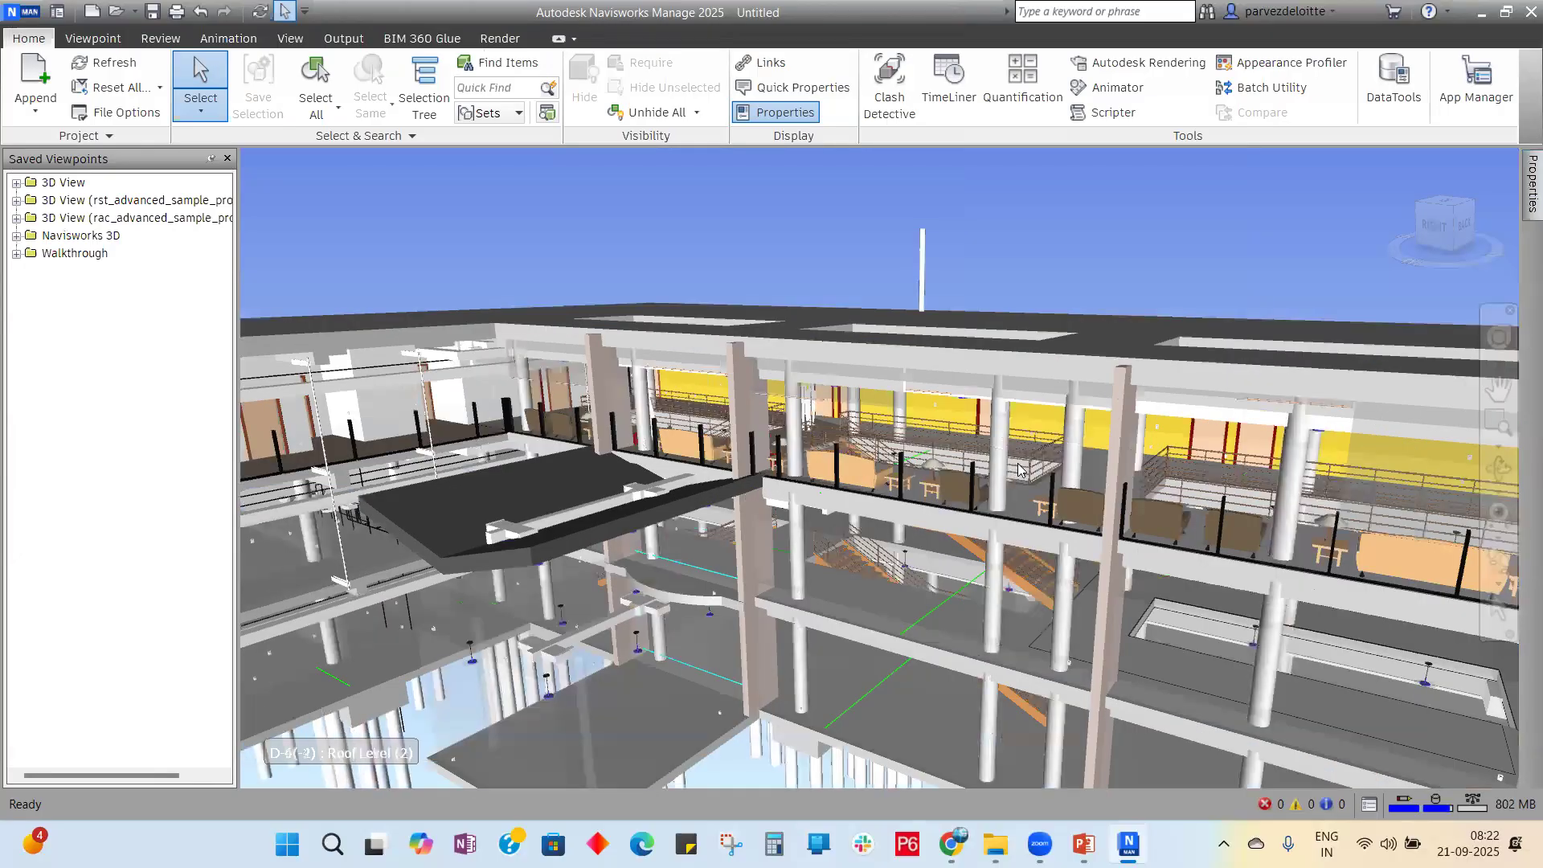
left_click(1020, 470)
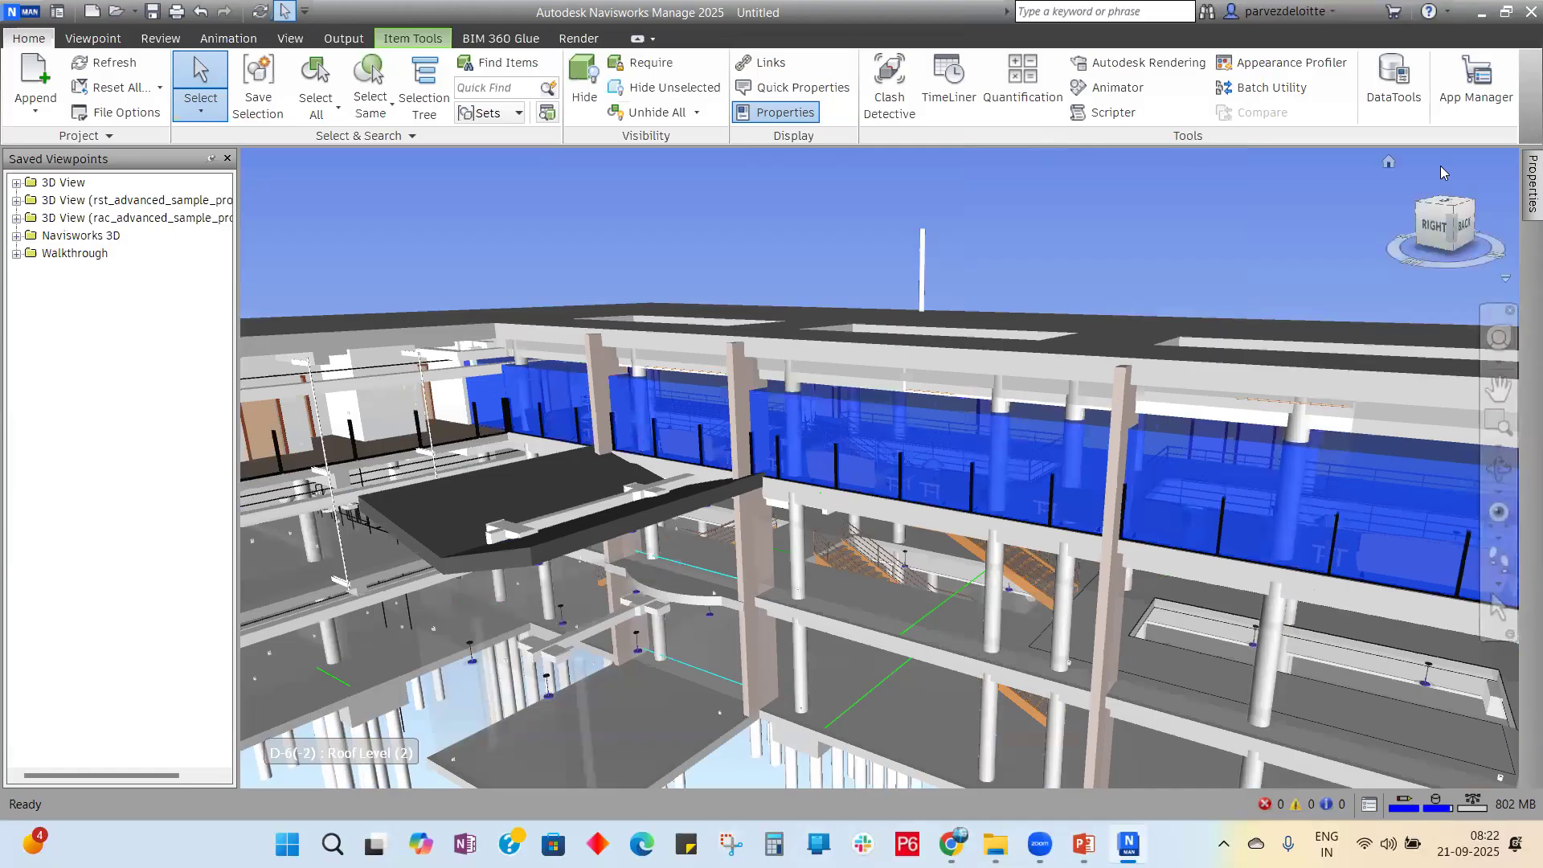
mouse_move(1532, 185)
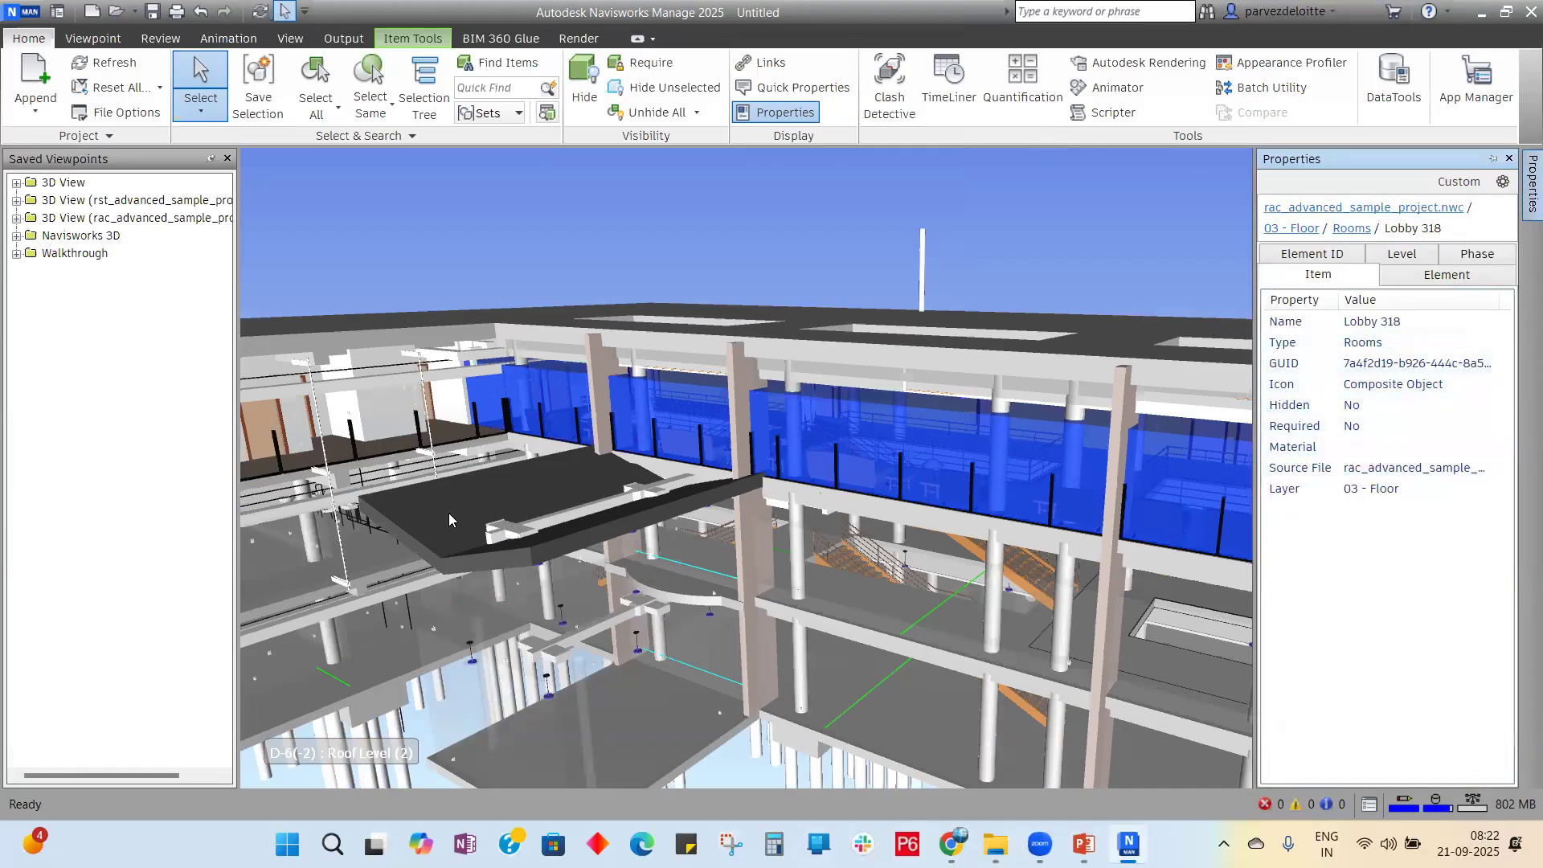
left_click(496, 521)
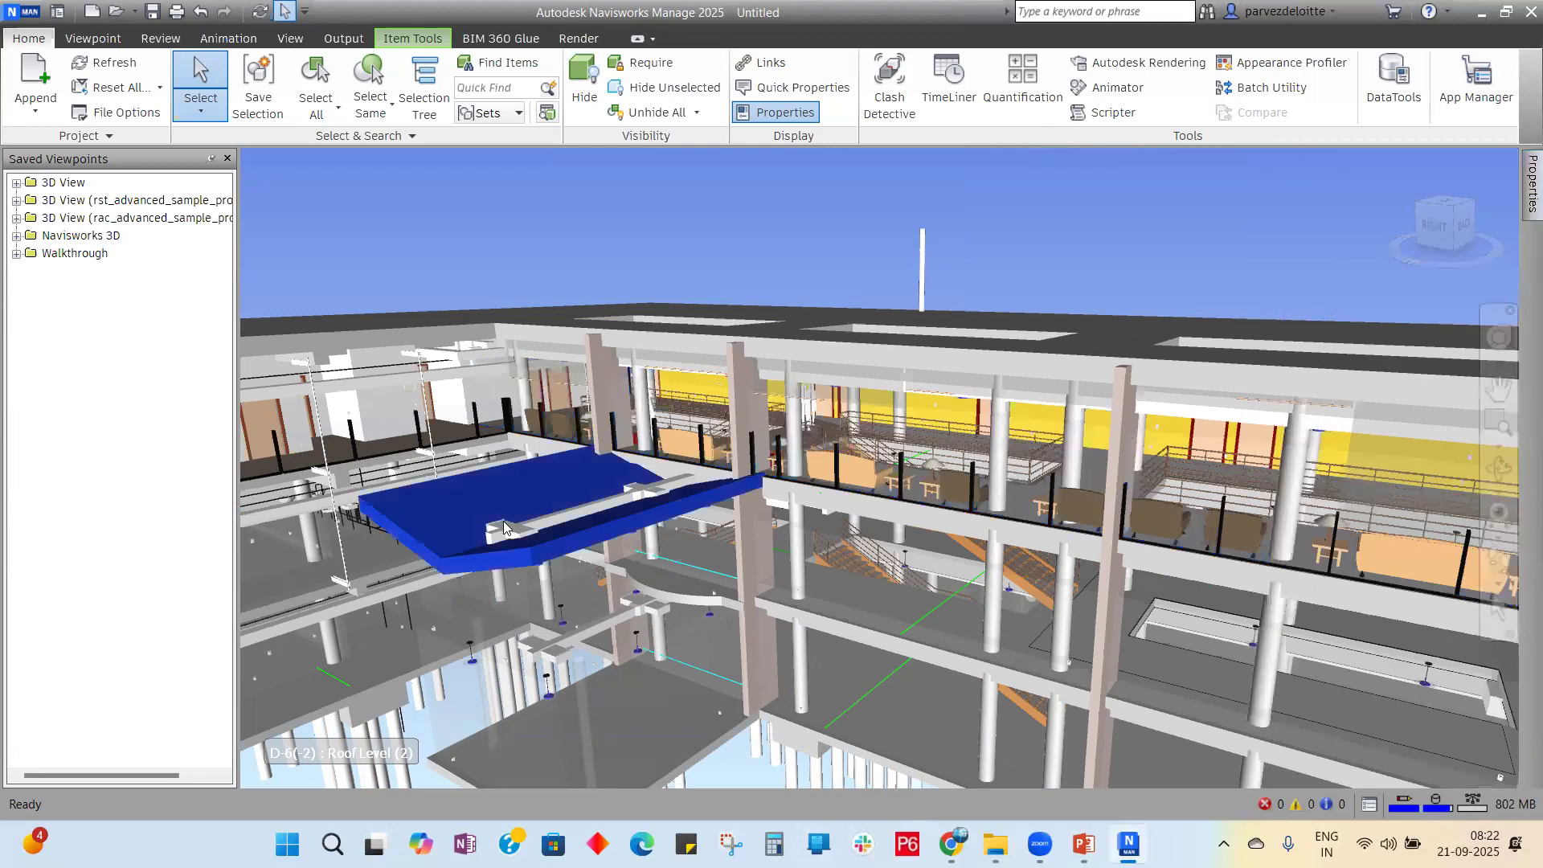
left_click(1027, 569)
left_click(954, 478)
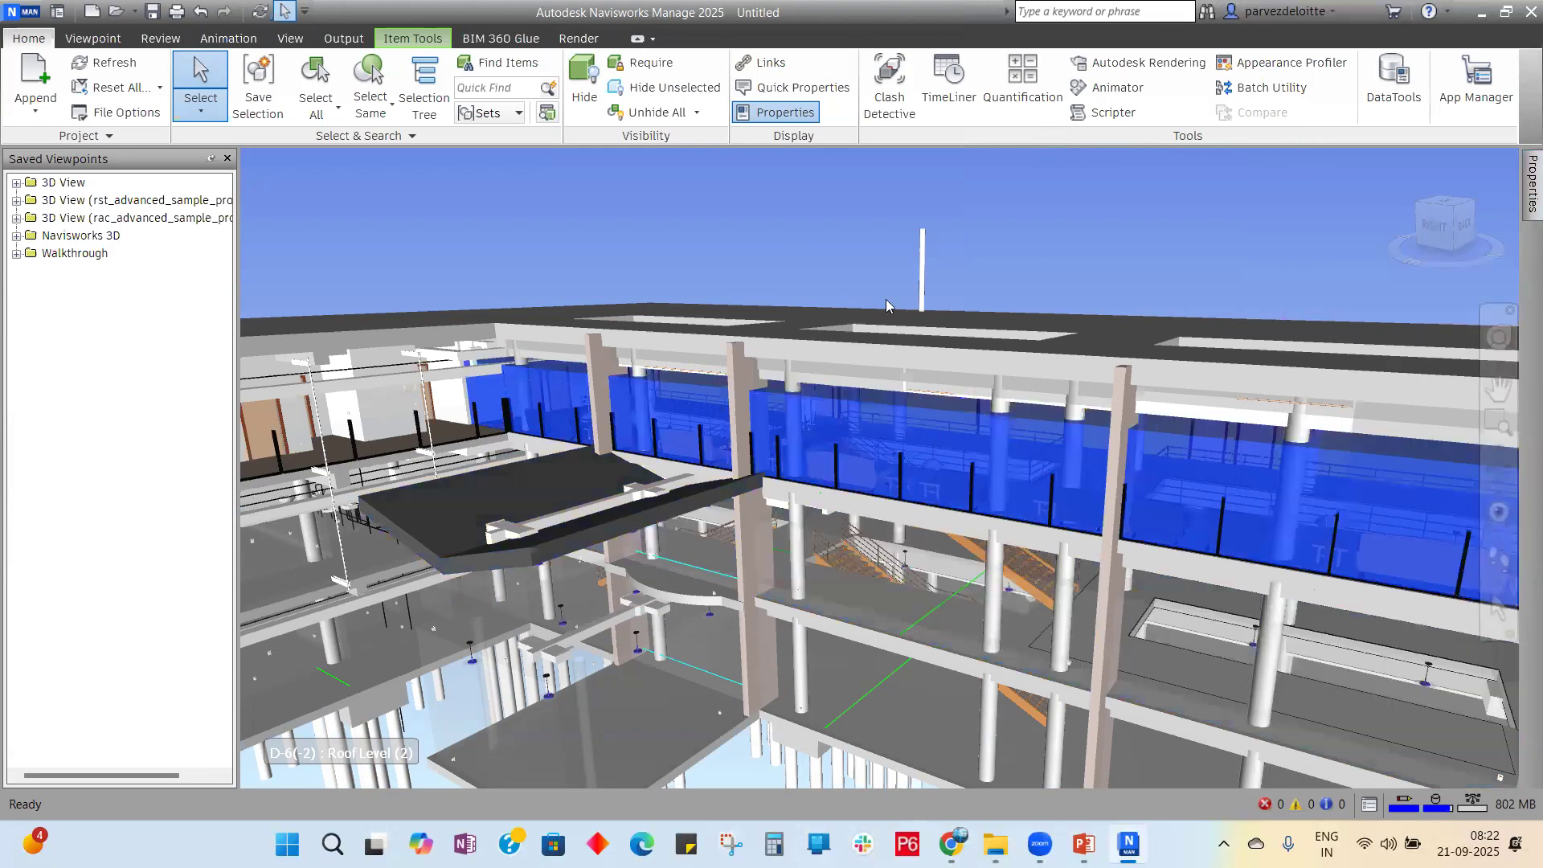
Step: Inspect the right exterior wall and the long left wall band in Properties
scroll(886, 300, "down", 4)
scroll(1026, 383, "down", 2)
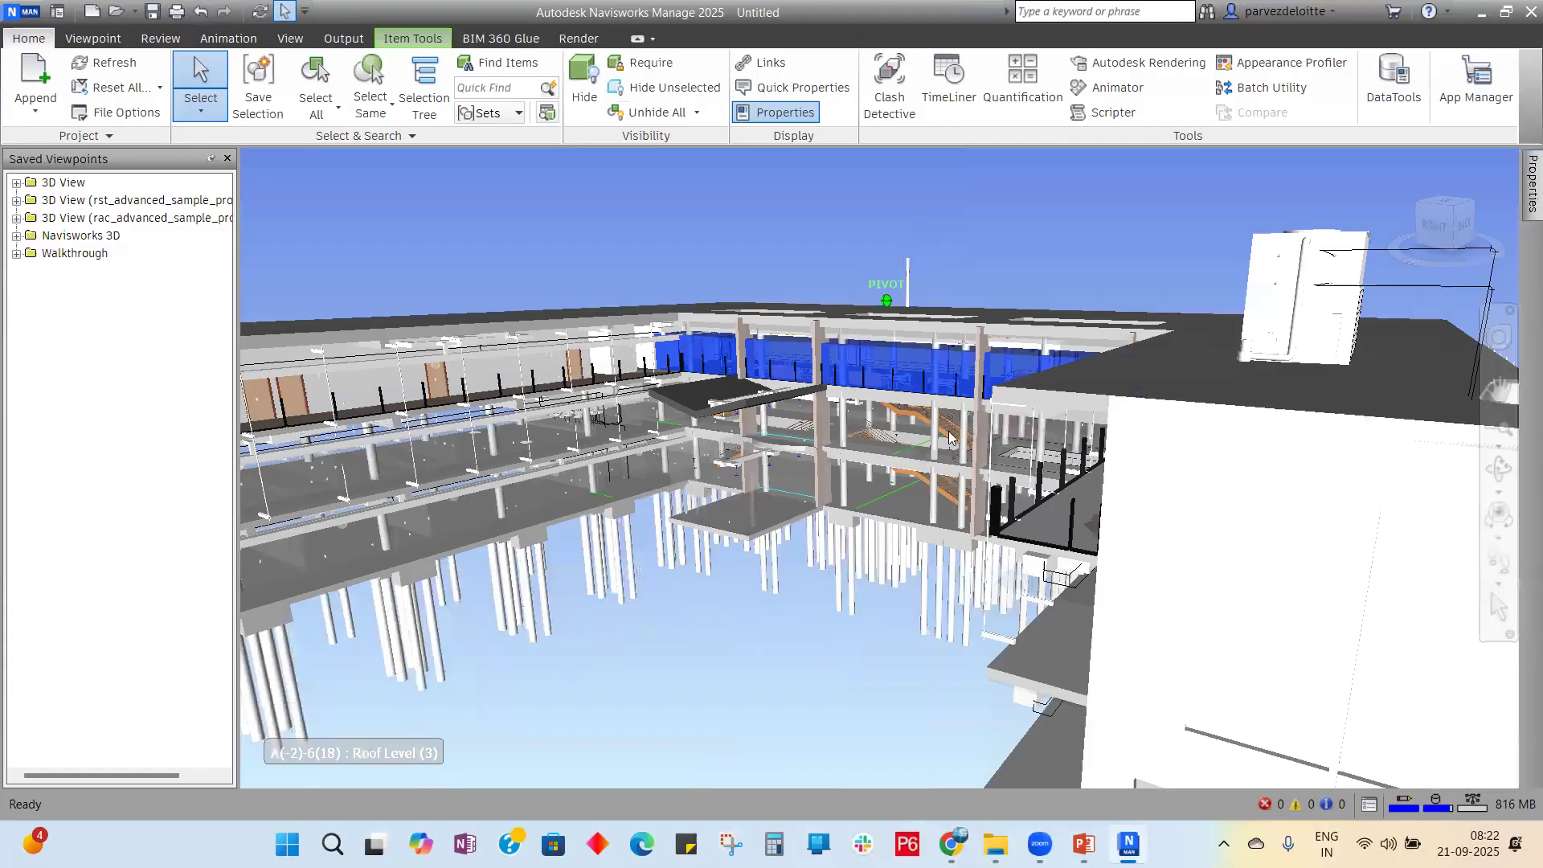
scroll(1025, 382, "down", 3)
scroll(1303, 492, "down", 2)
scroll(1162, 550, "up", 2)
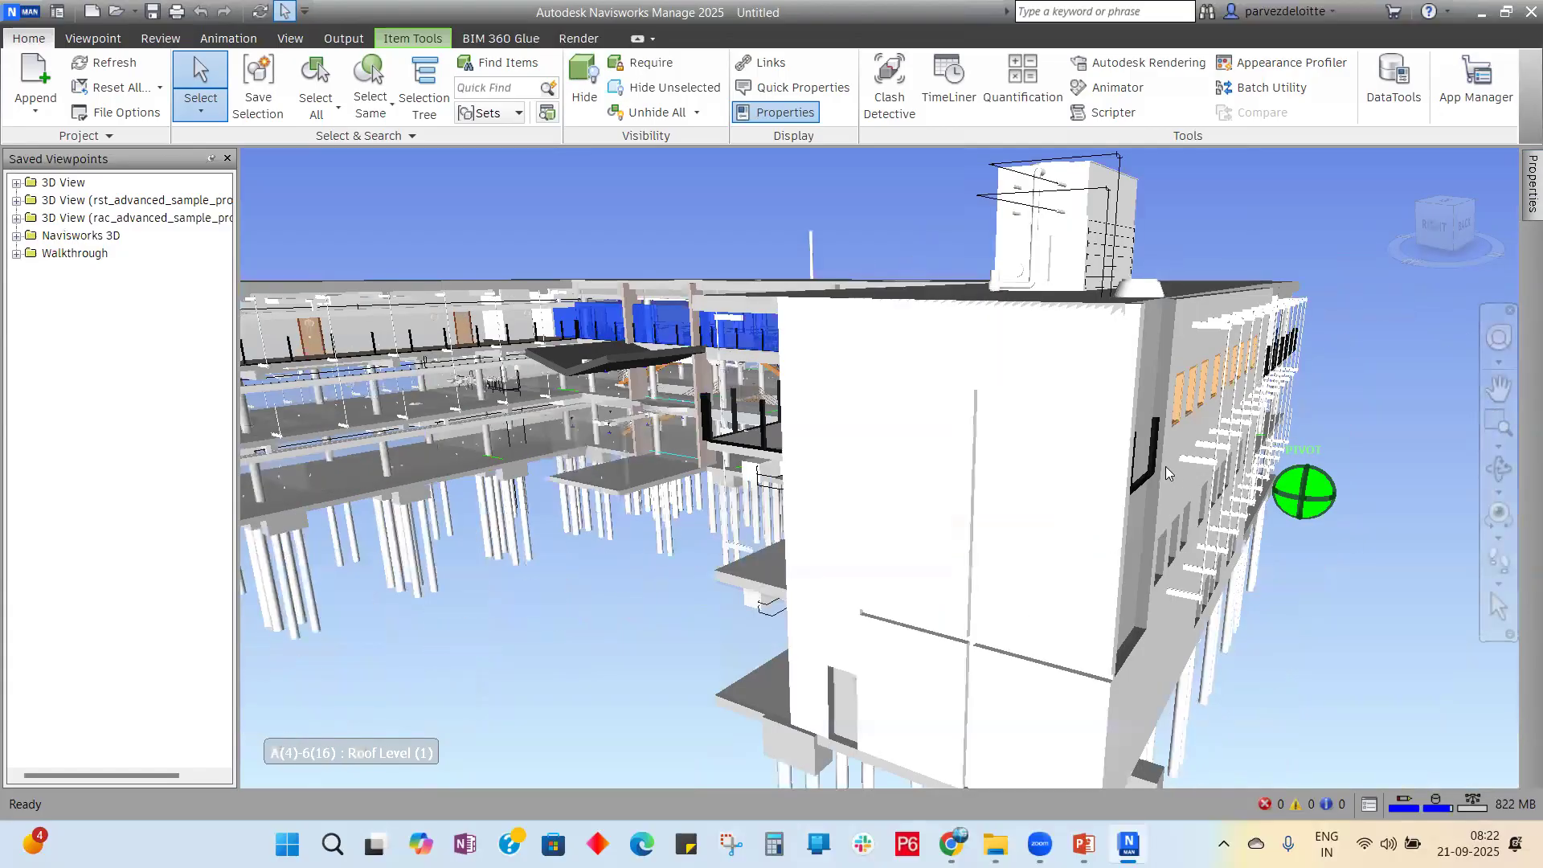
left_click(1268, 567)
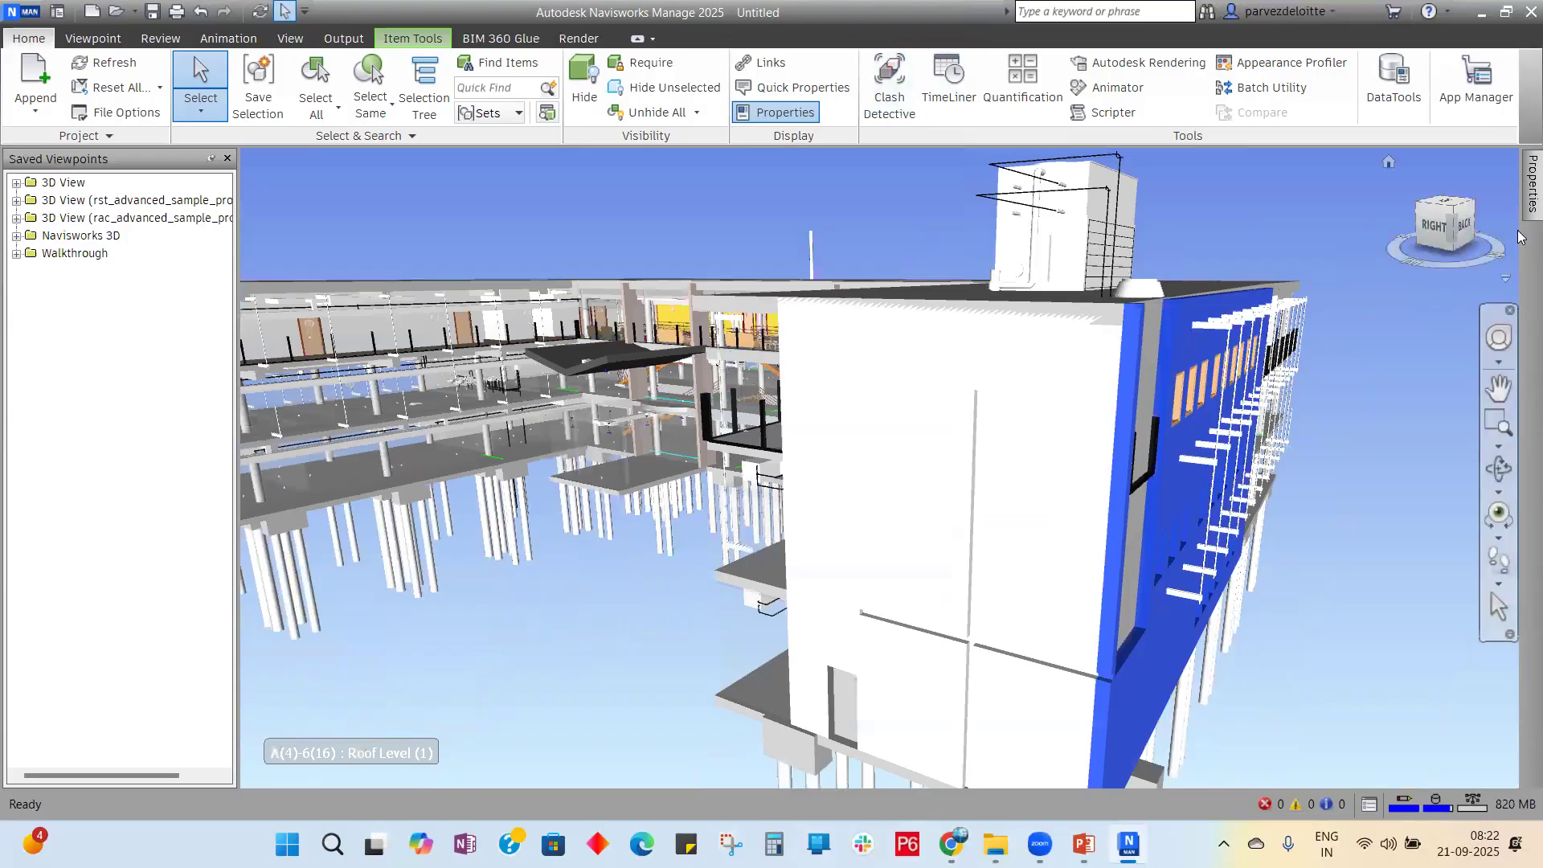
mouse_move(1521, 211)
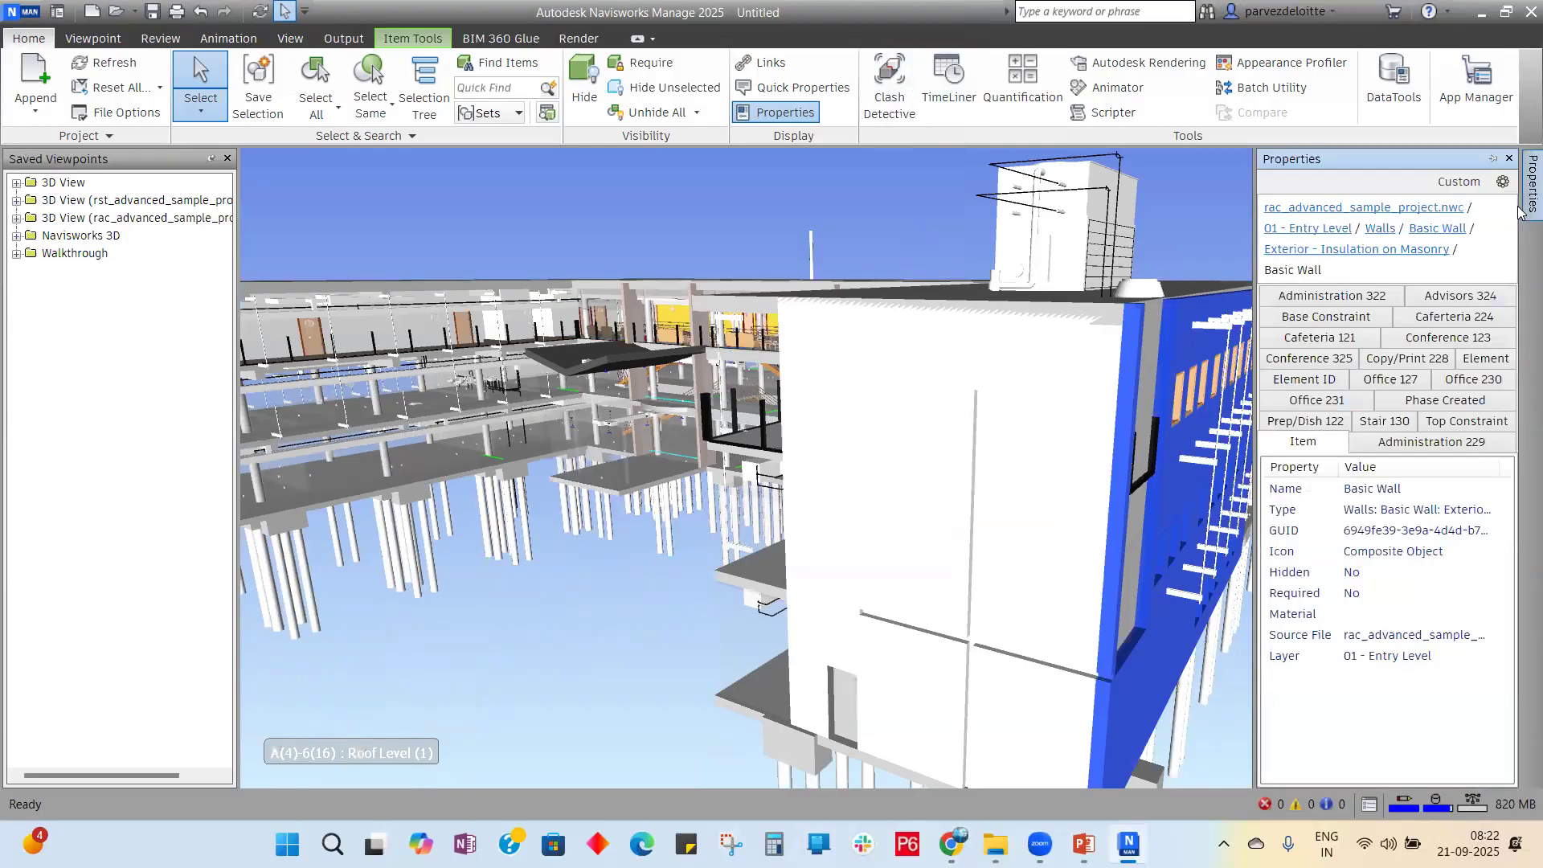
left_click(384, 410)
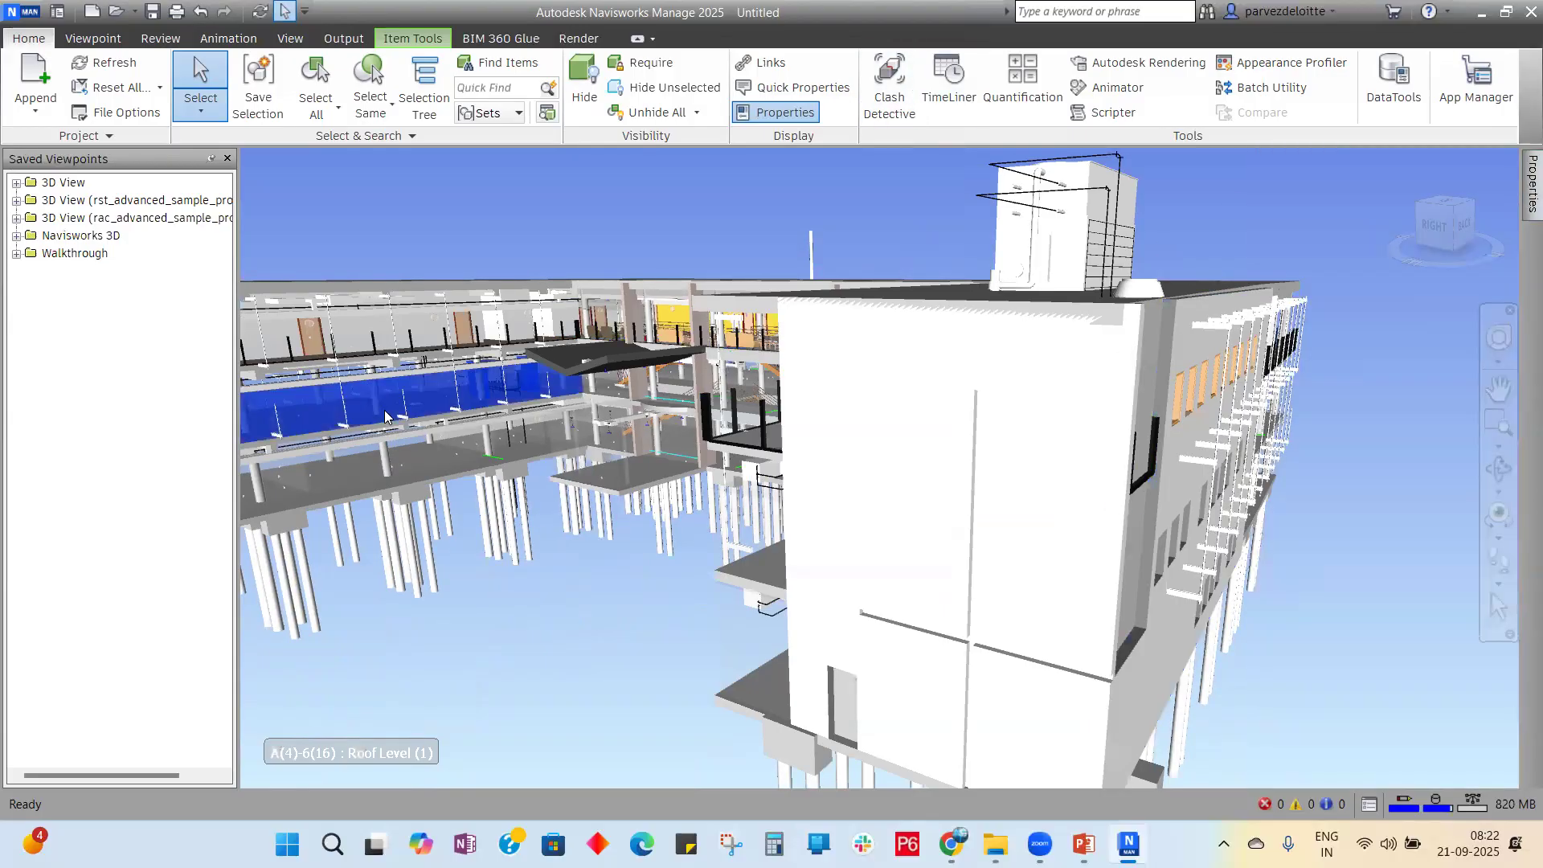
Step: Check a glazed curtain panel's properties, then close Properties and return to the Home view
left_click(364, 350)
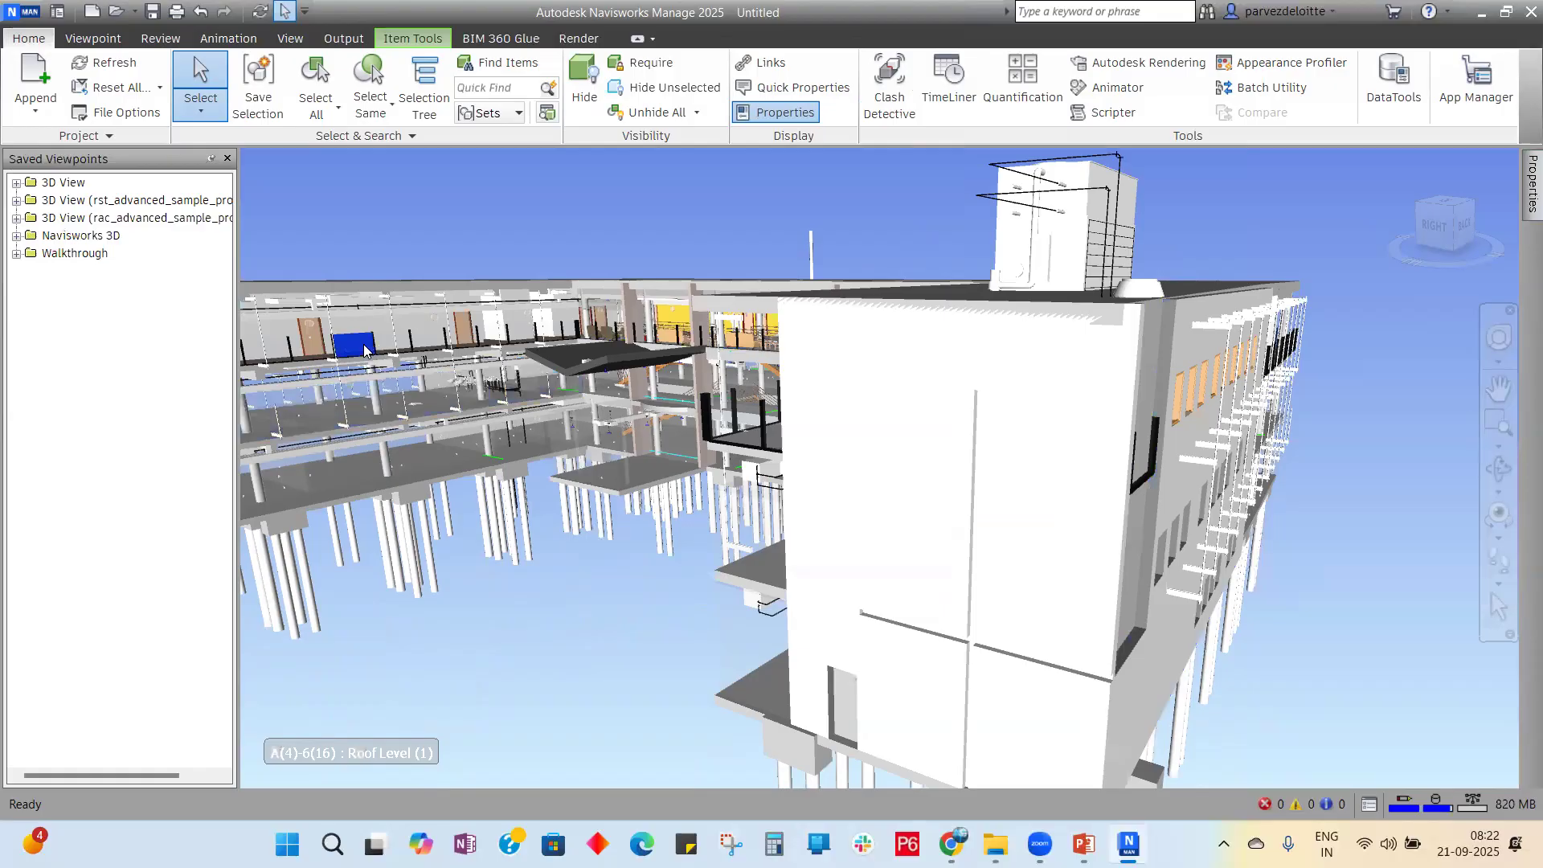
mouse_move(1521, 197)
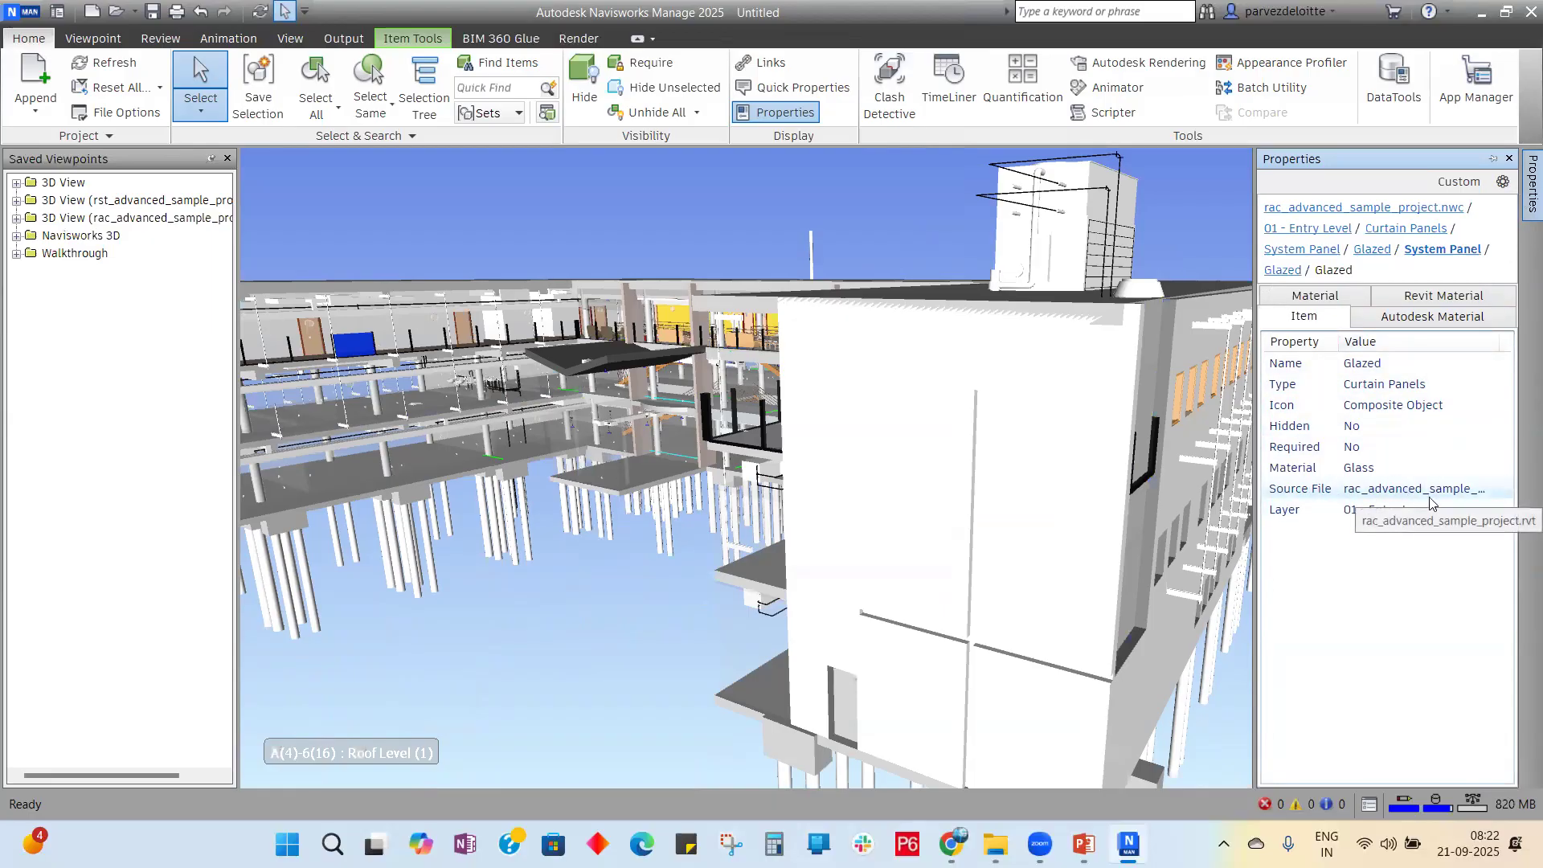
scroll(787, 482, "down", 2)
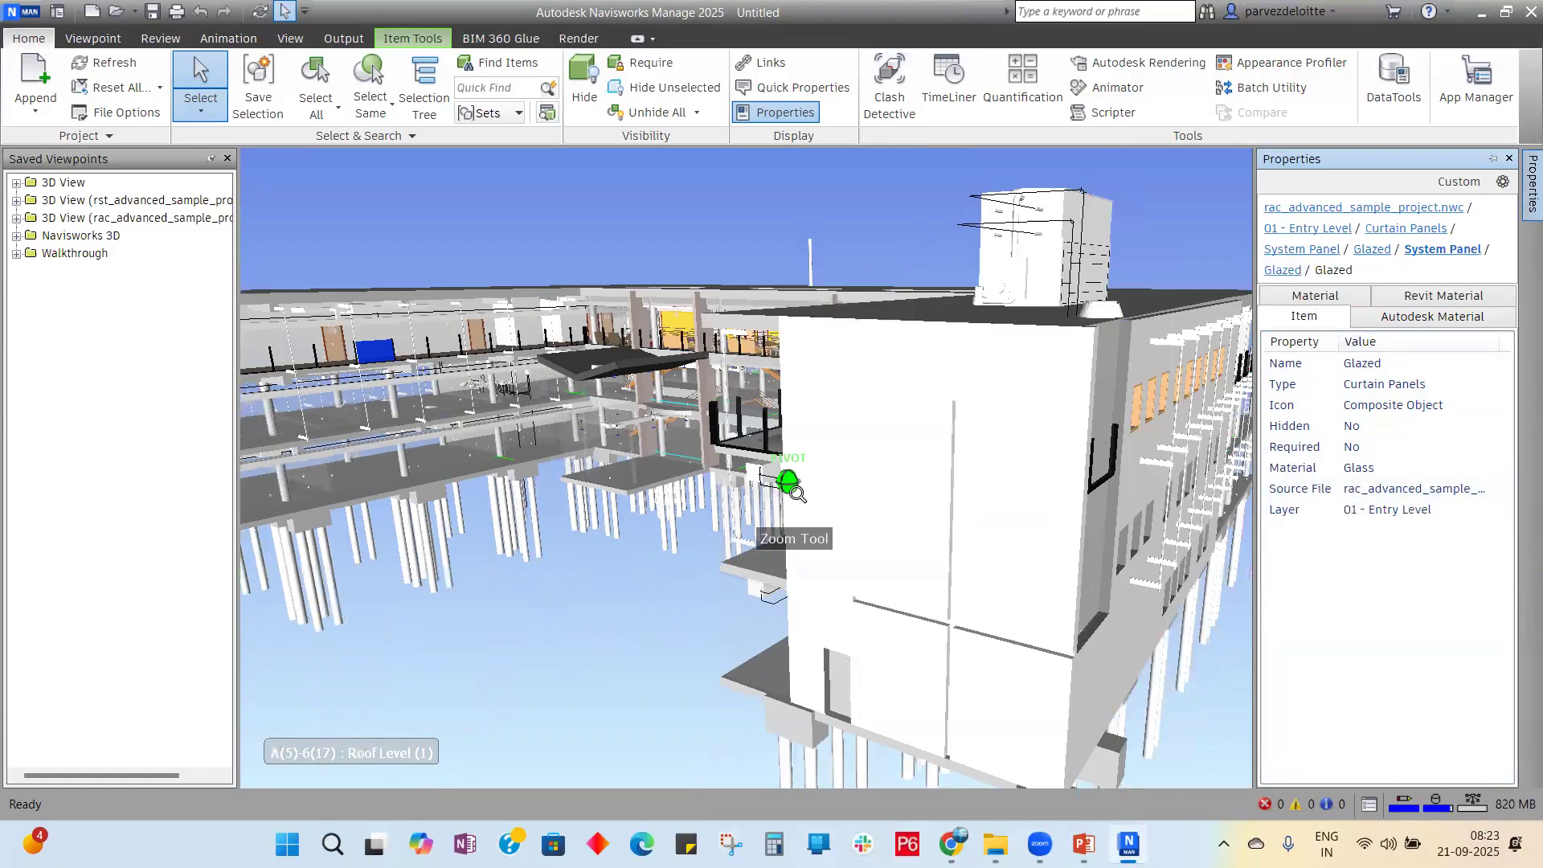
left_click(1509, 158)
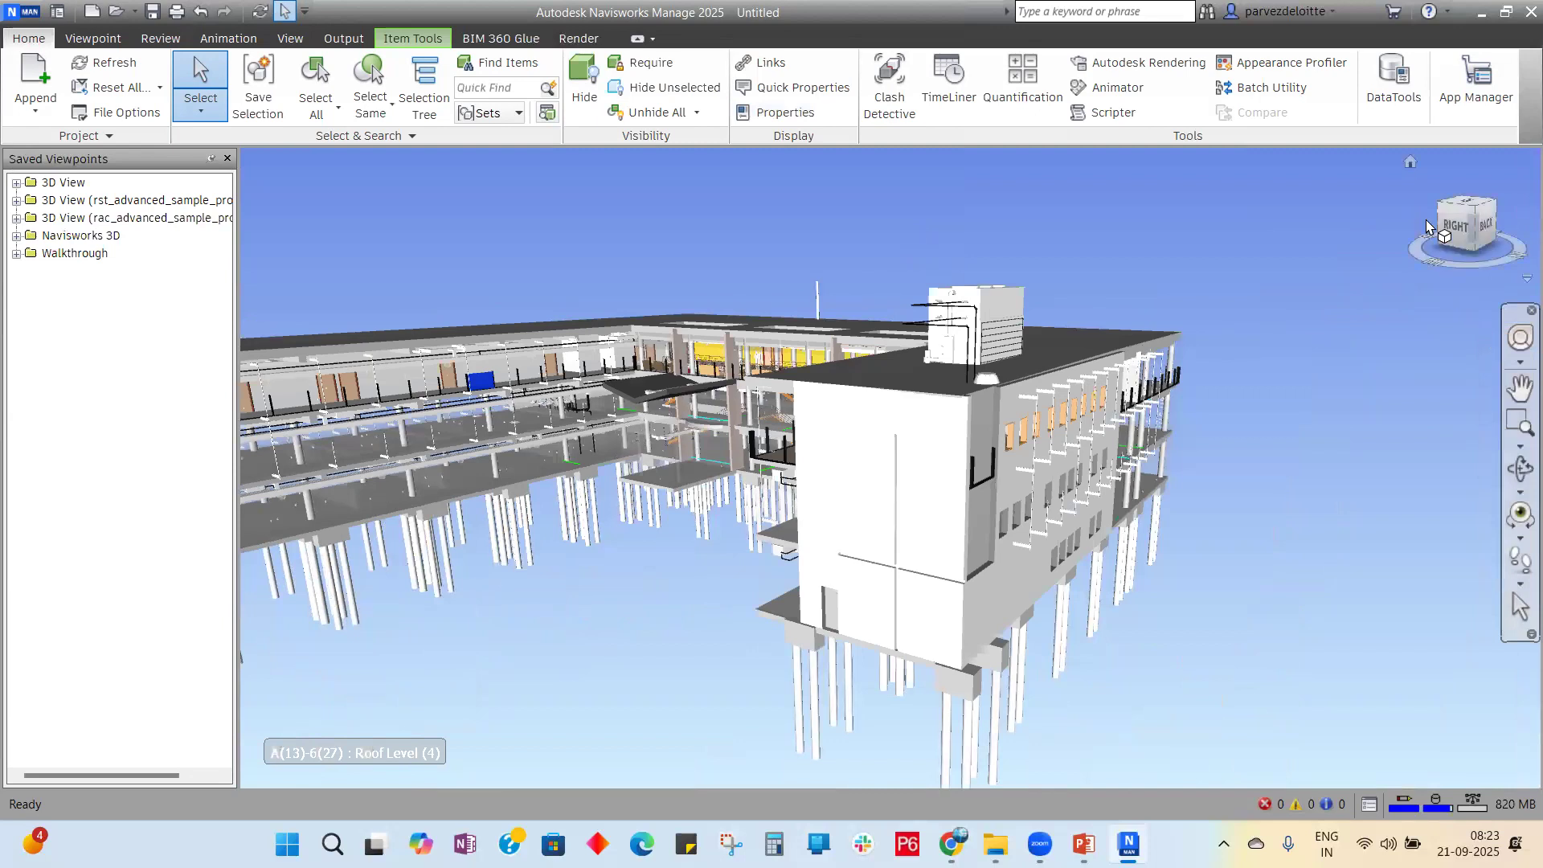
left_click(1410, 163)
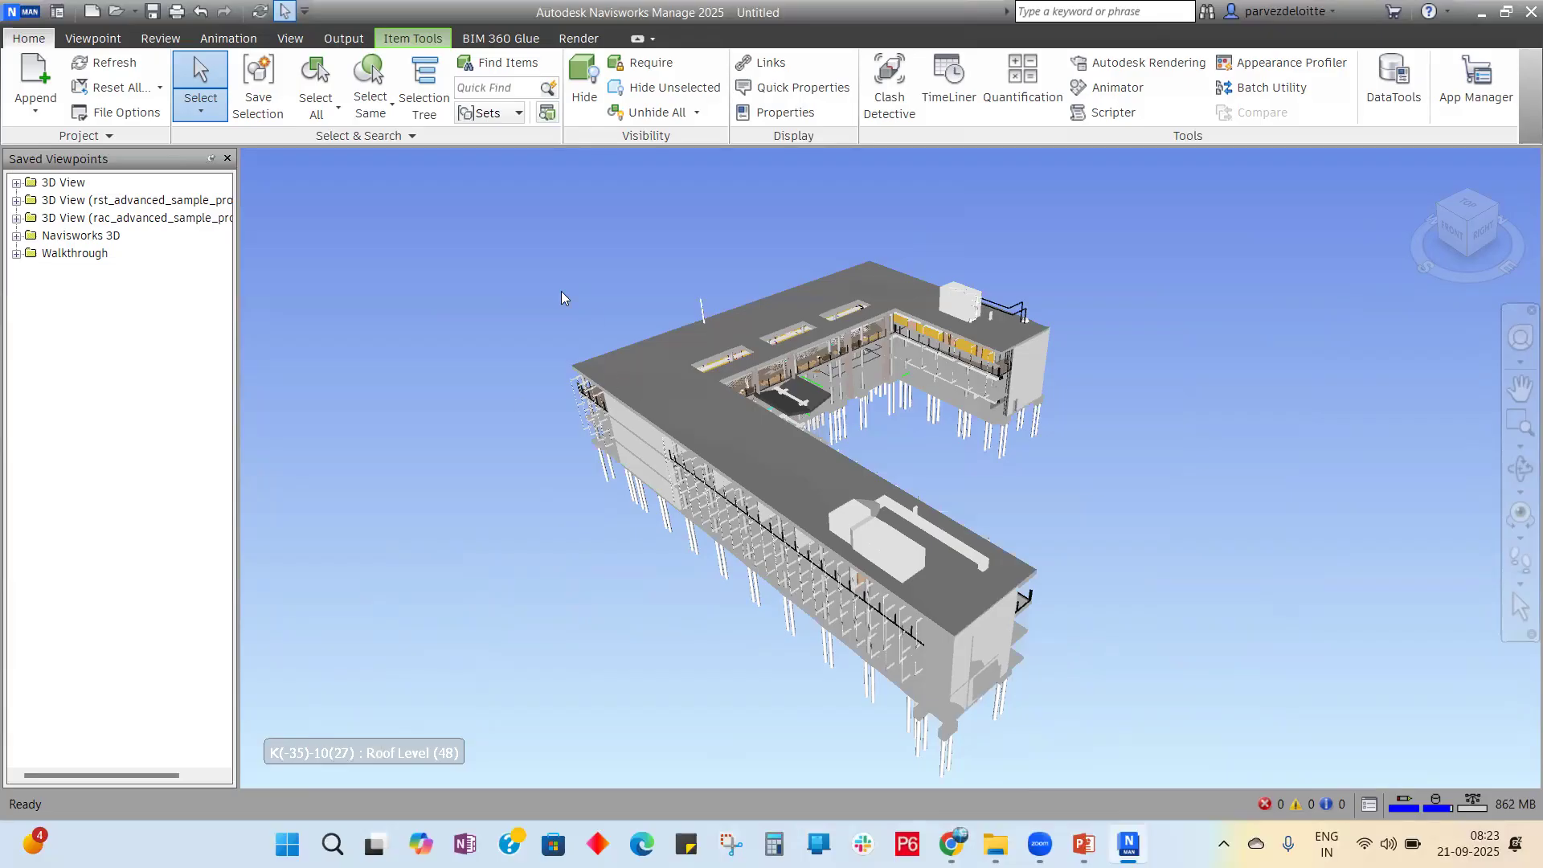
left_click(1084, 844)
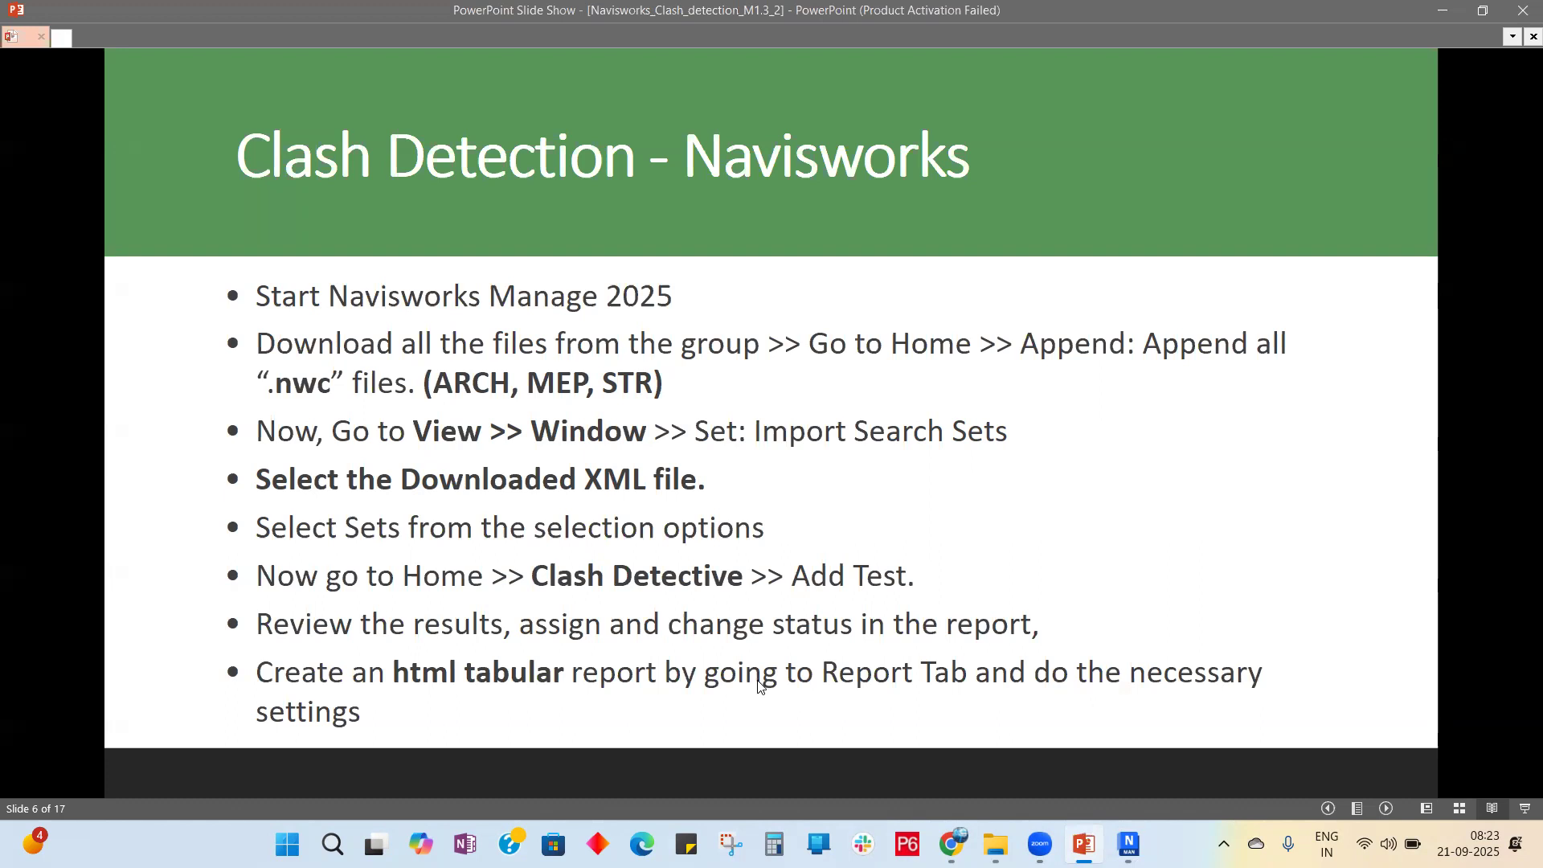
left_click(1129, 844)
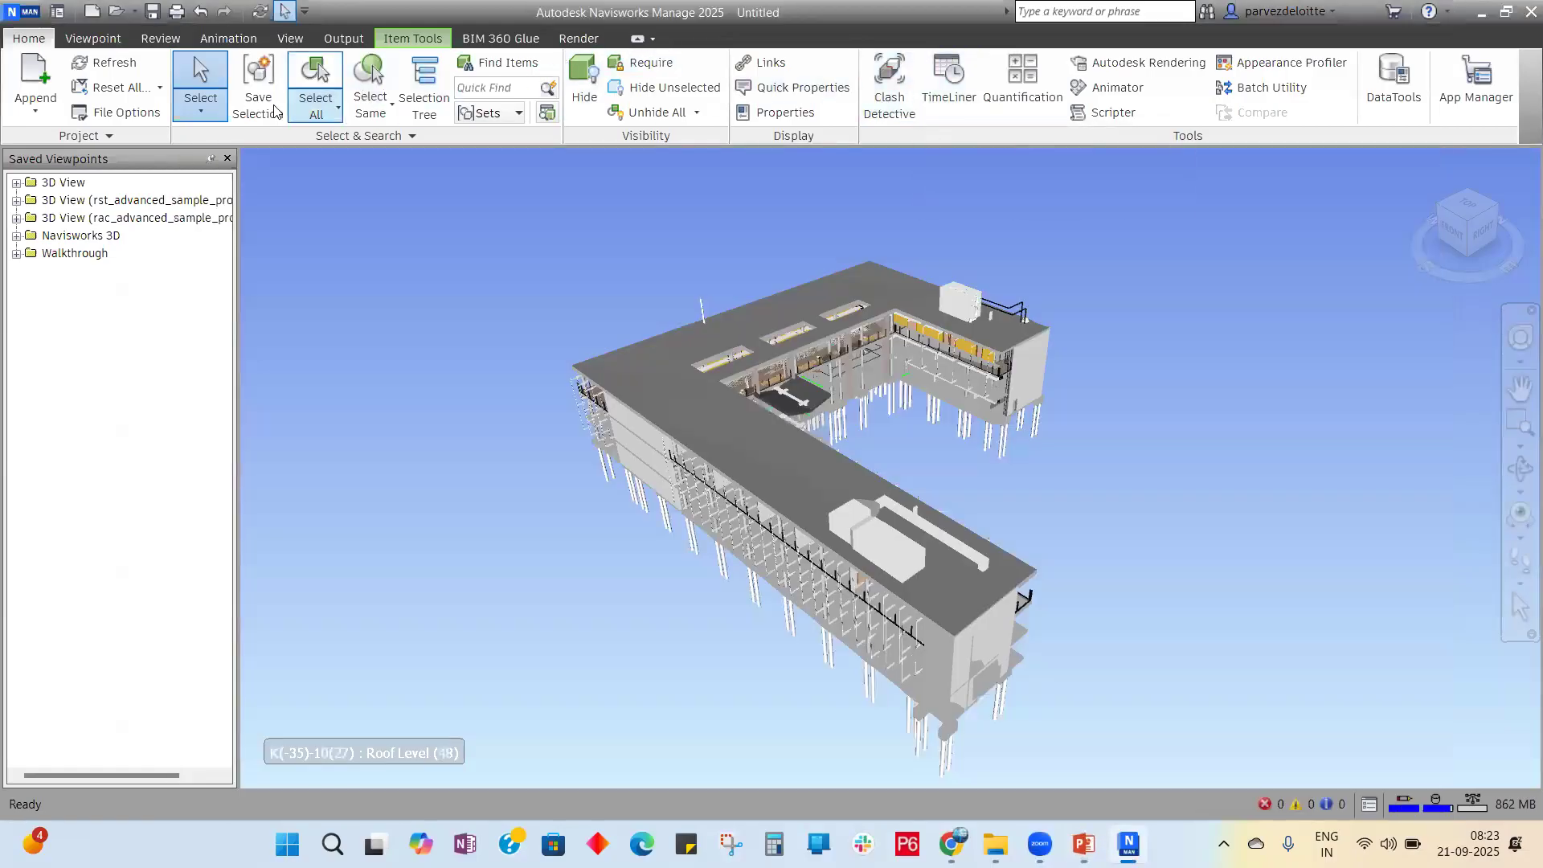
Step: Open the Sets panel from View > Windows and close the Saved Viewpoints panel
left_click(89, 38)
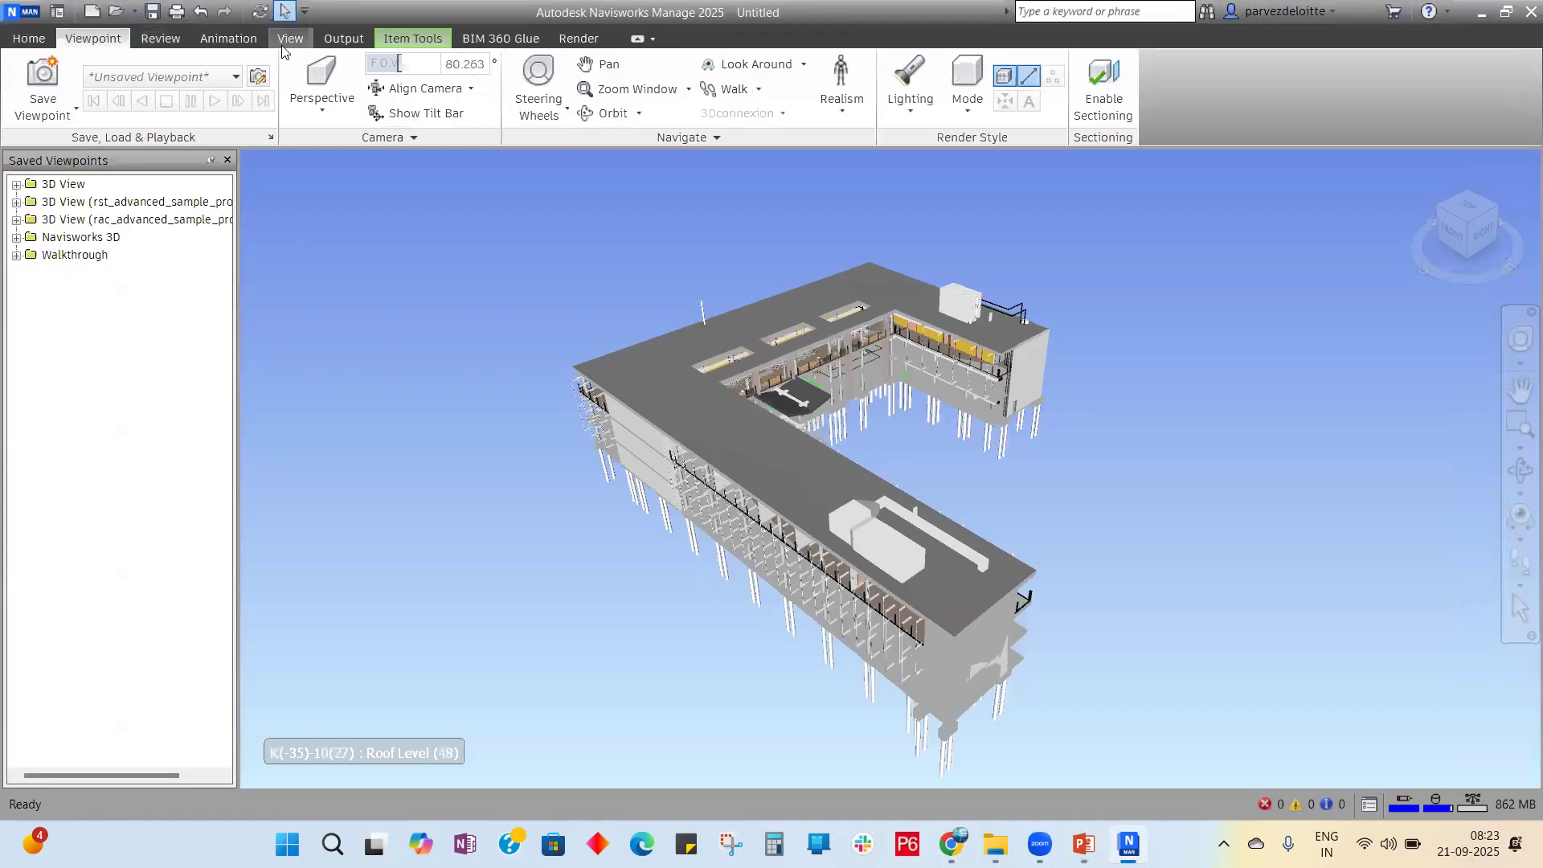
left_click(288, 40)
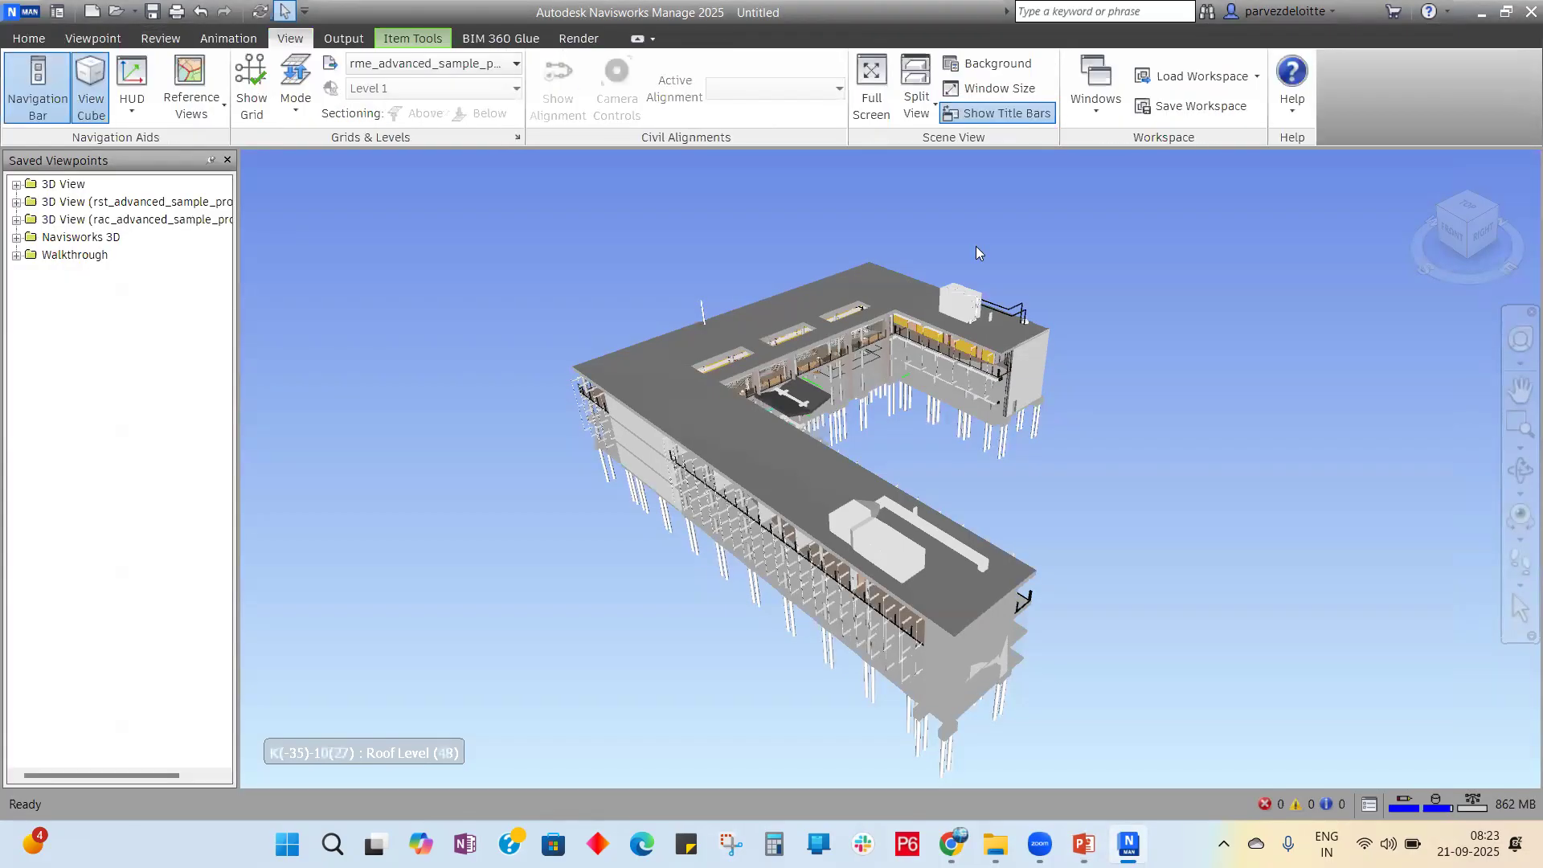
left_click(1094, 114)
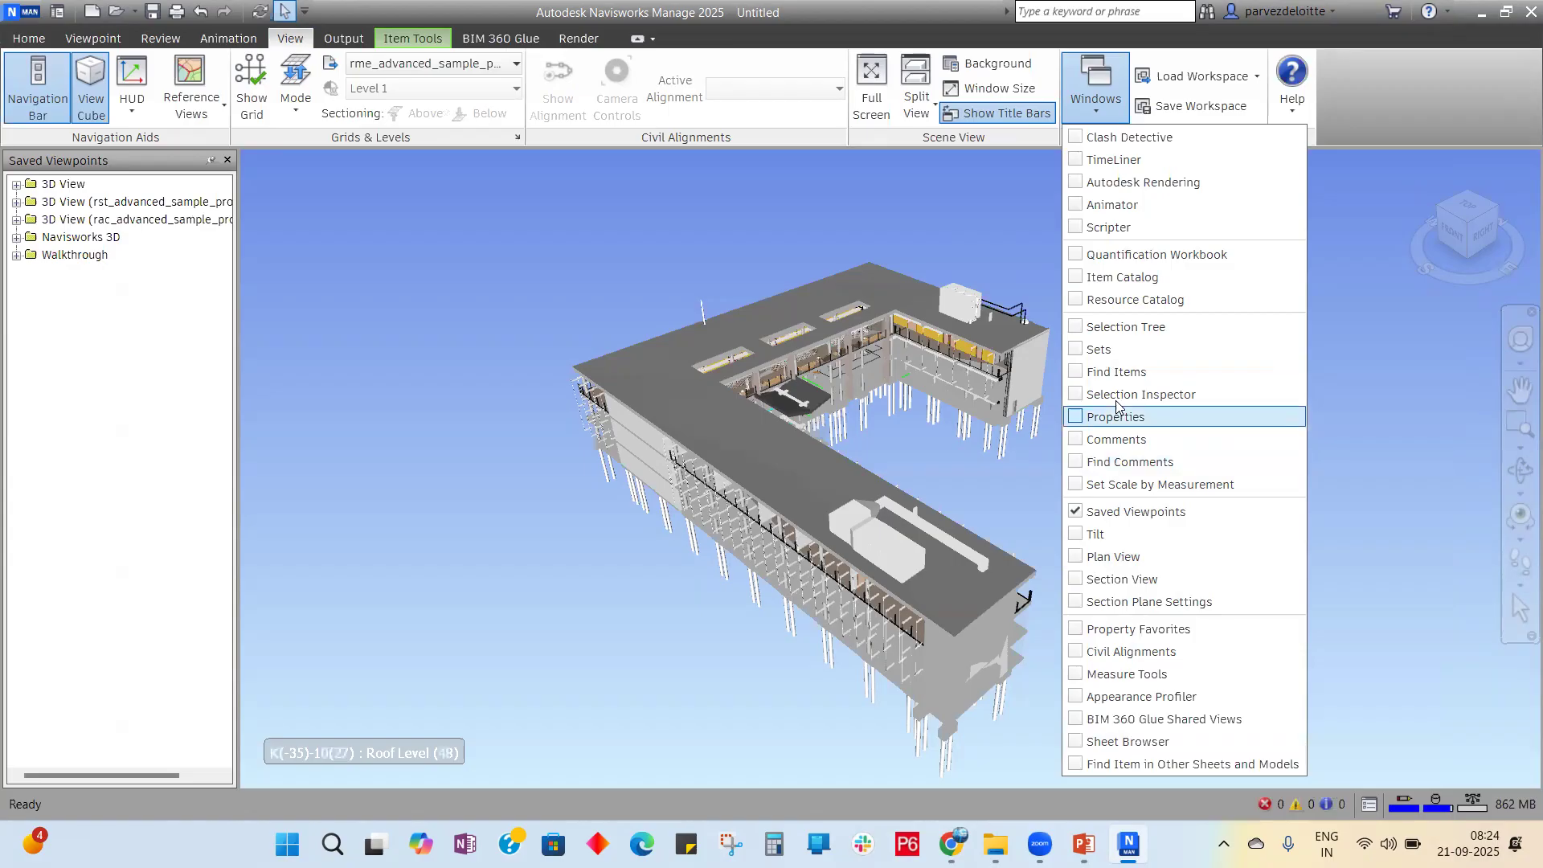
left_click(1075, 350)
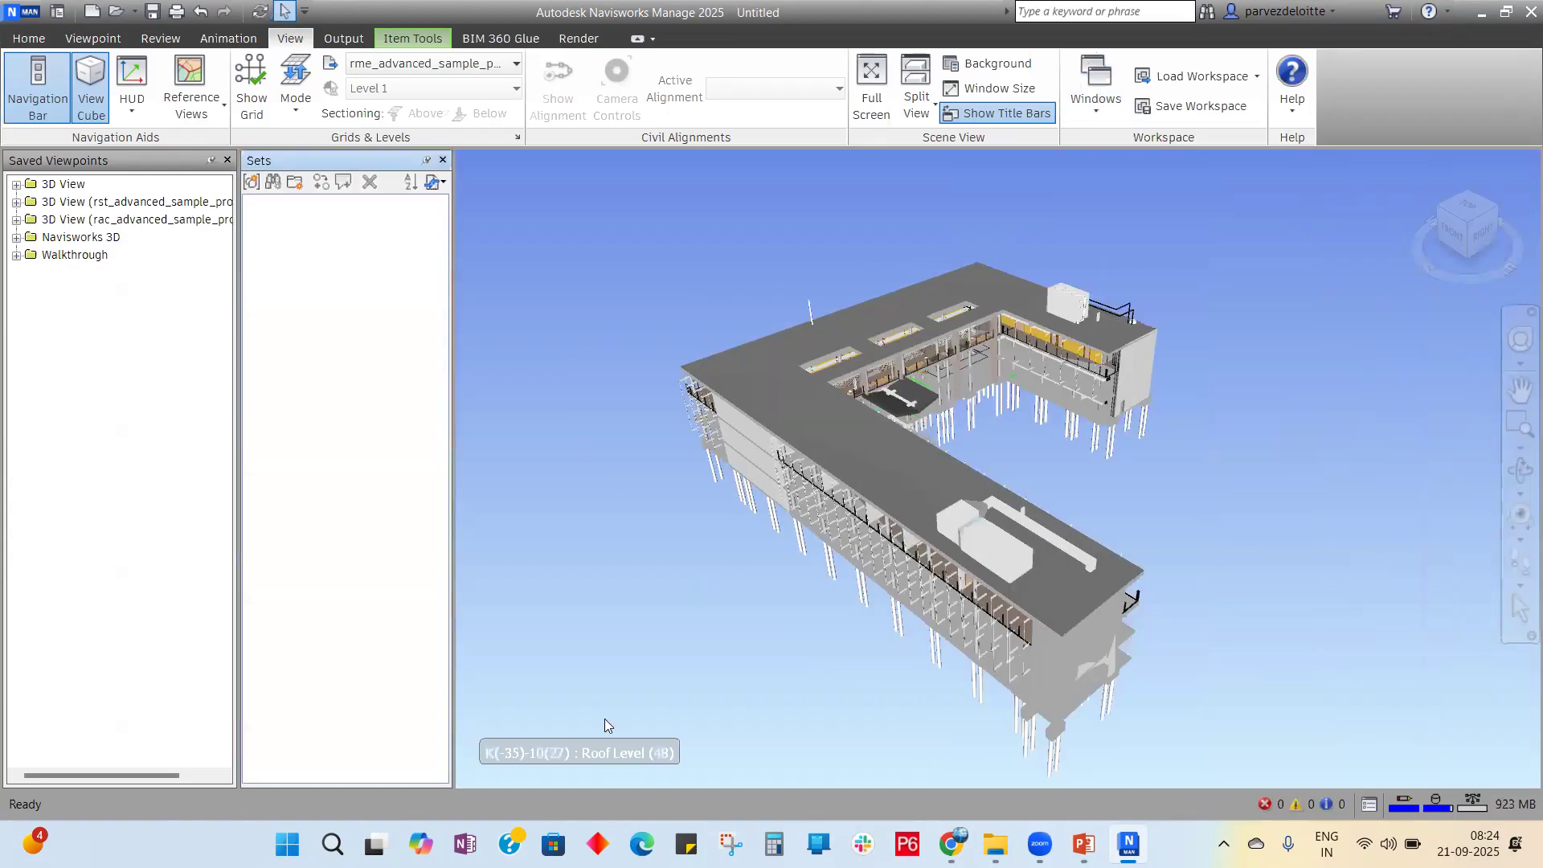
left_click(28, 39)
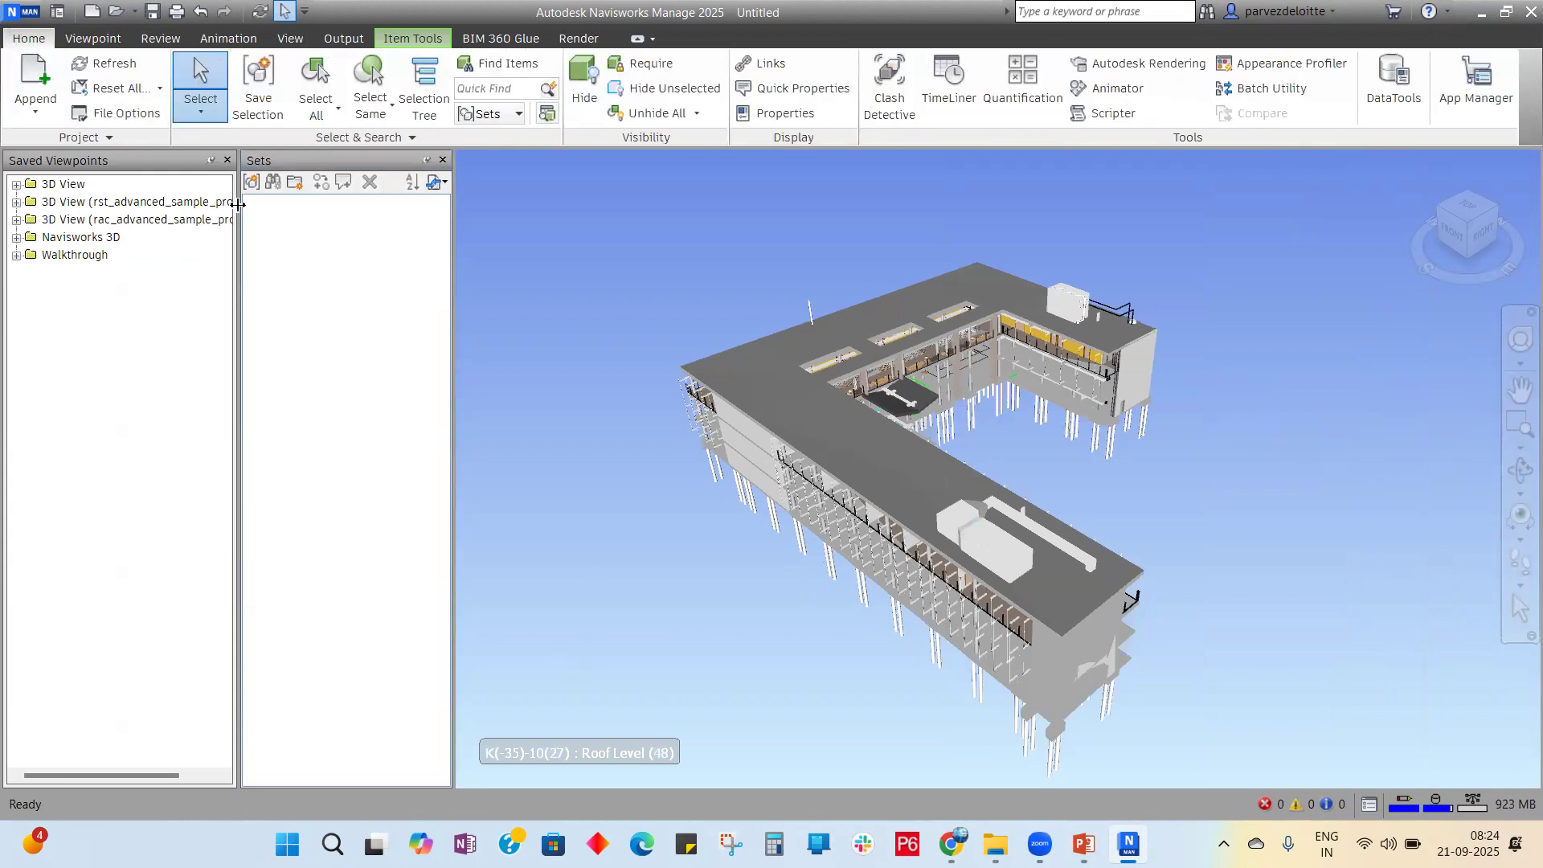
left_click(228, 161)
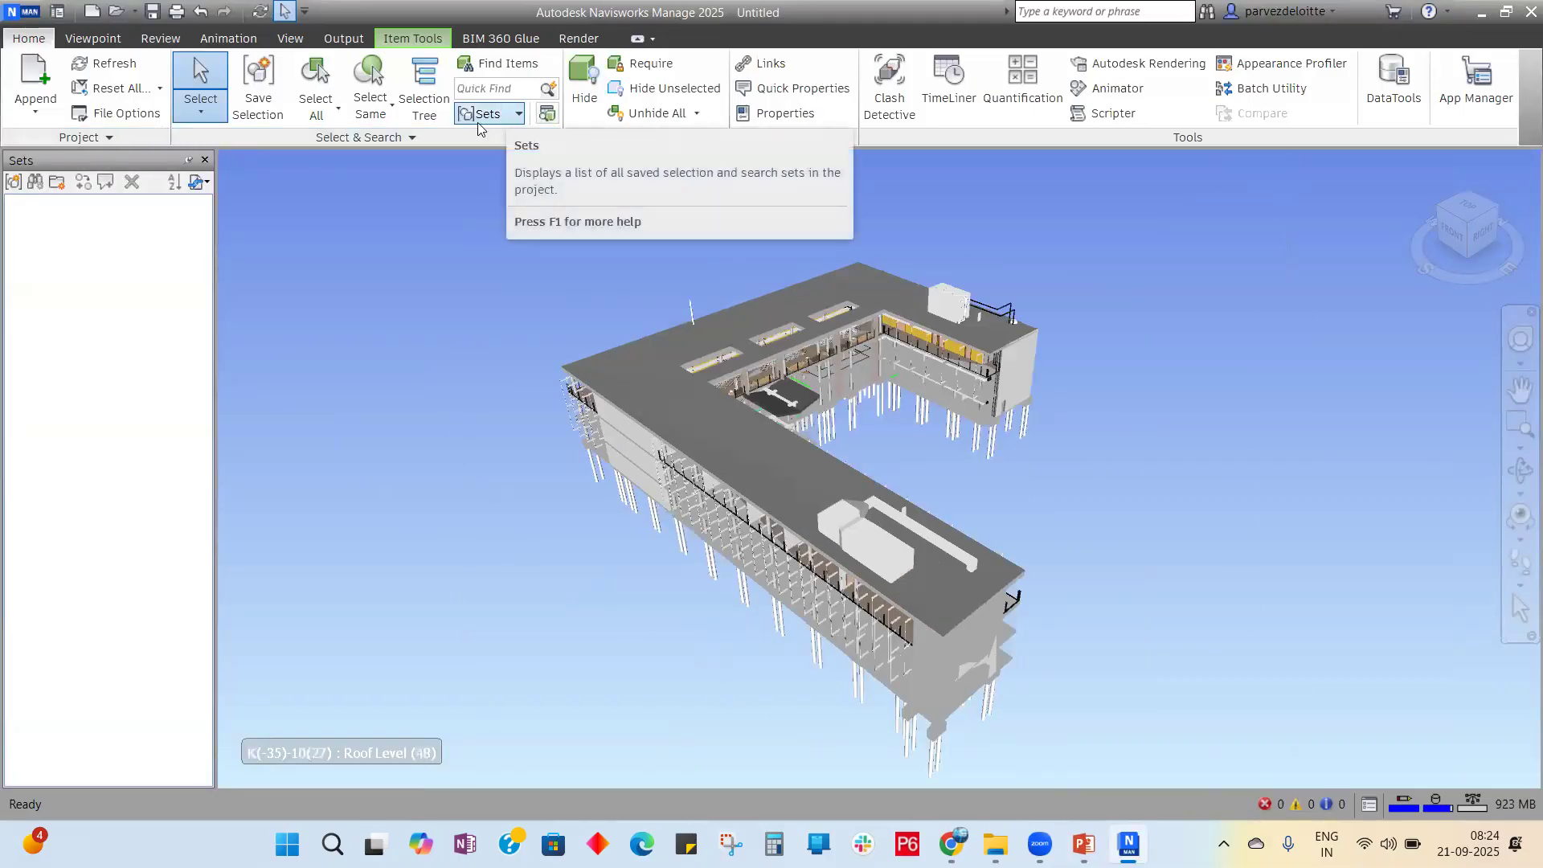
Step: Reopen the View > Windows panel list twice, leaving it unchanged both times
left_click(296, 42)
left_click(1107, 113)
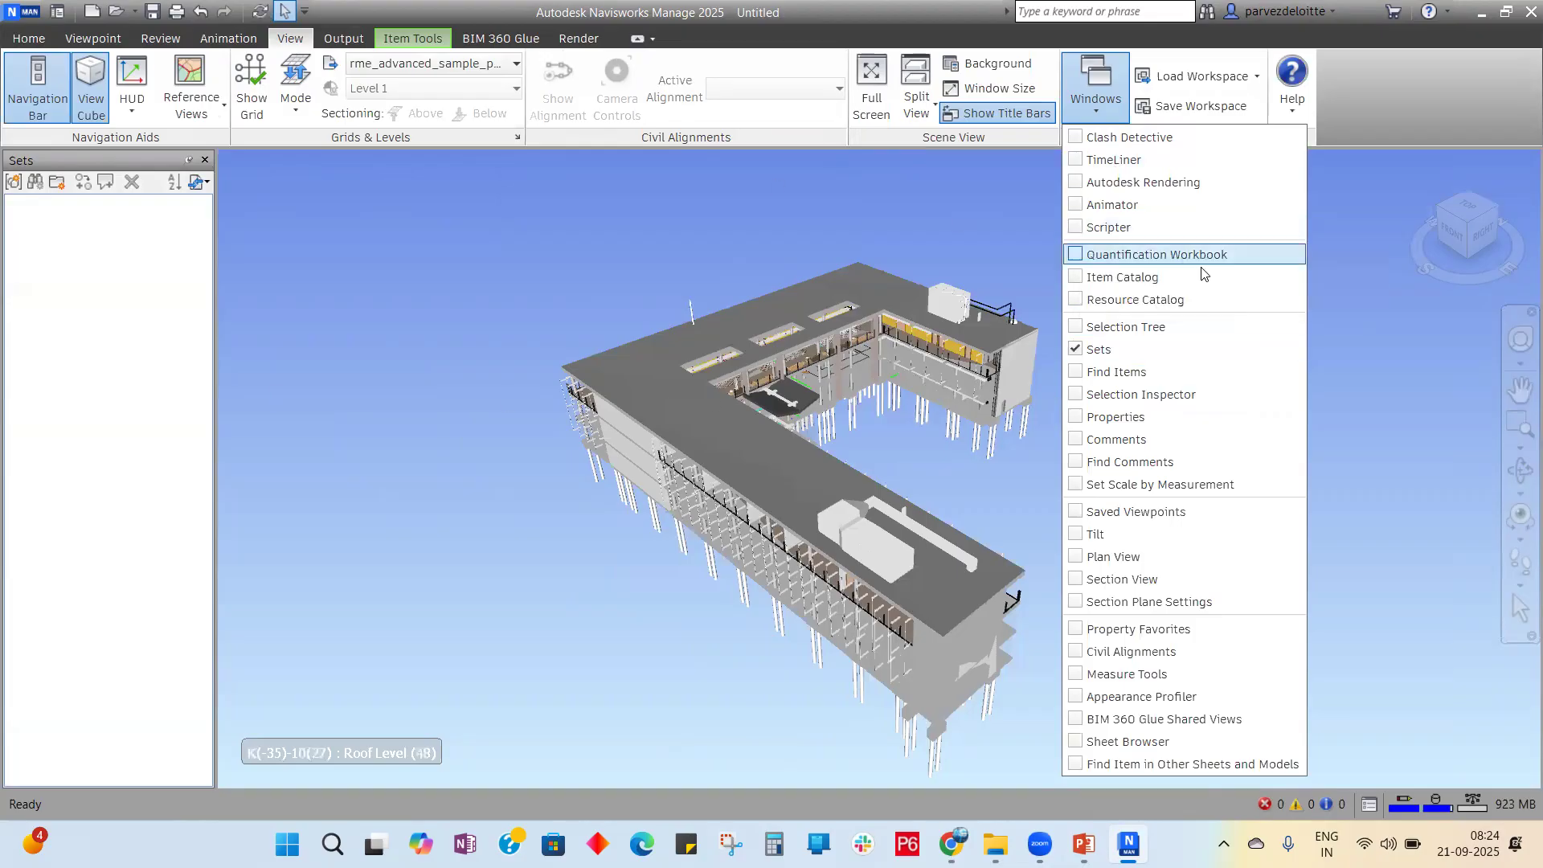
left_click(1430, 490)
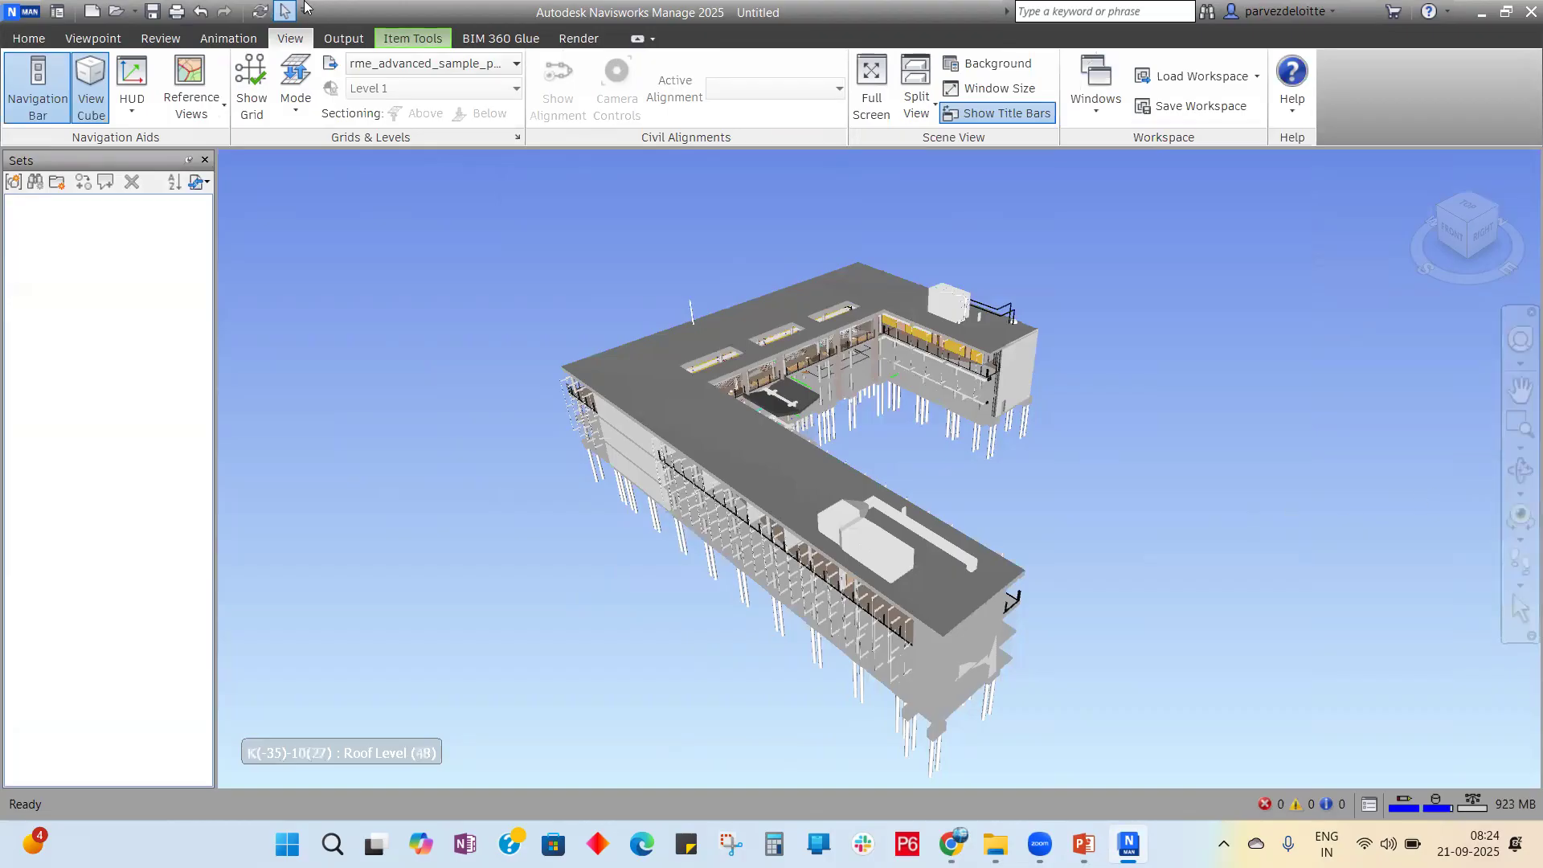
left_click(28, 32)
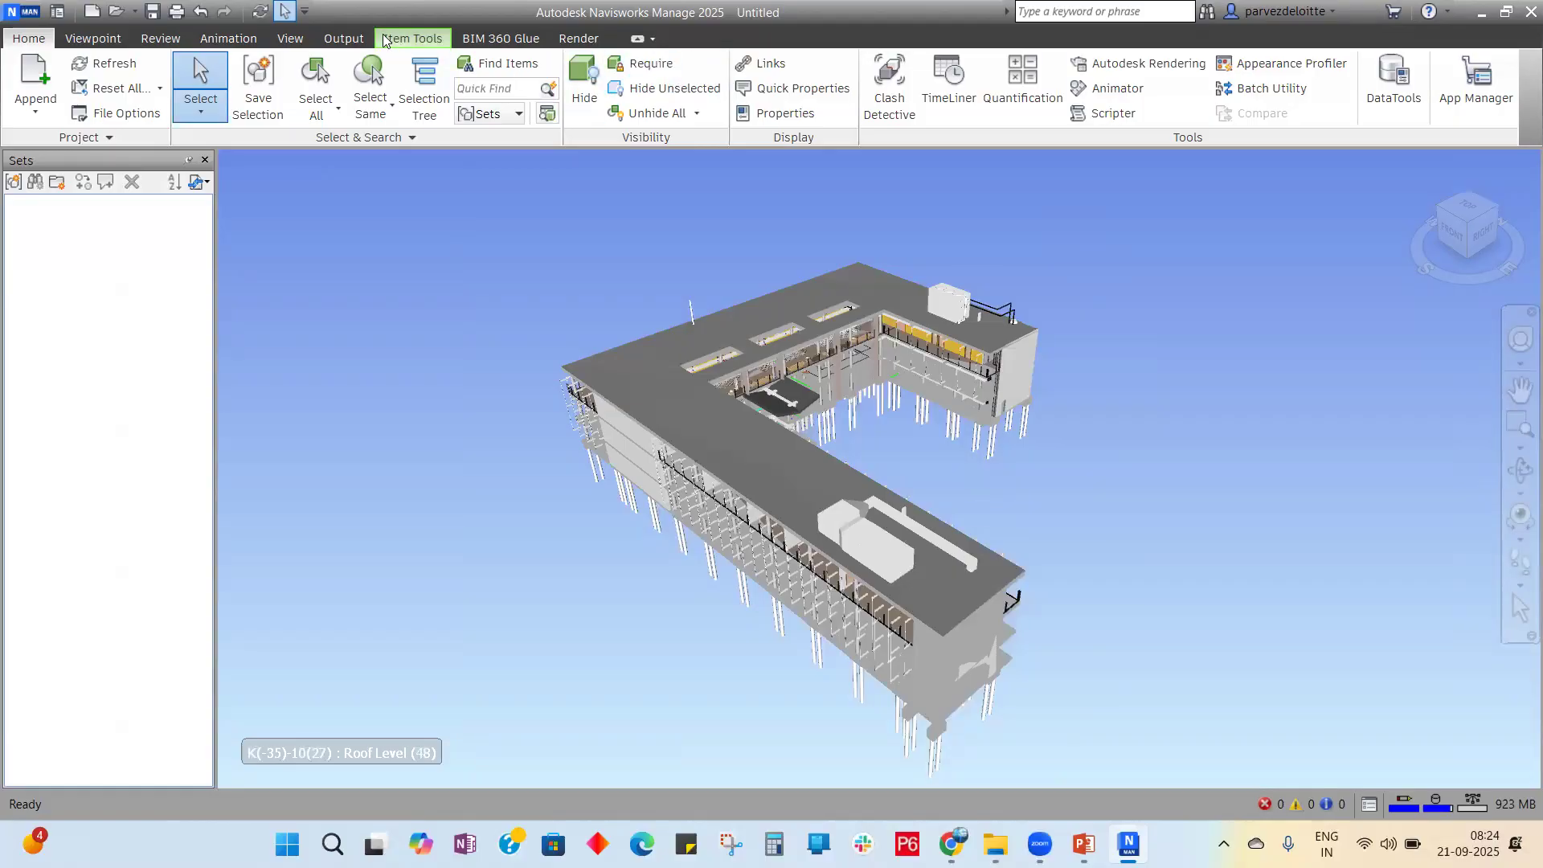
left_click(290, 37)
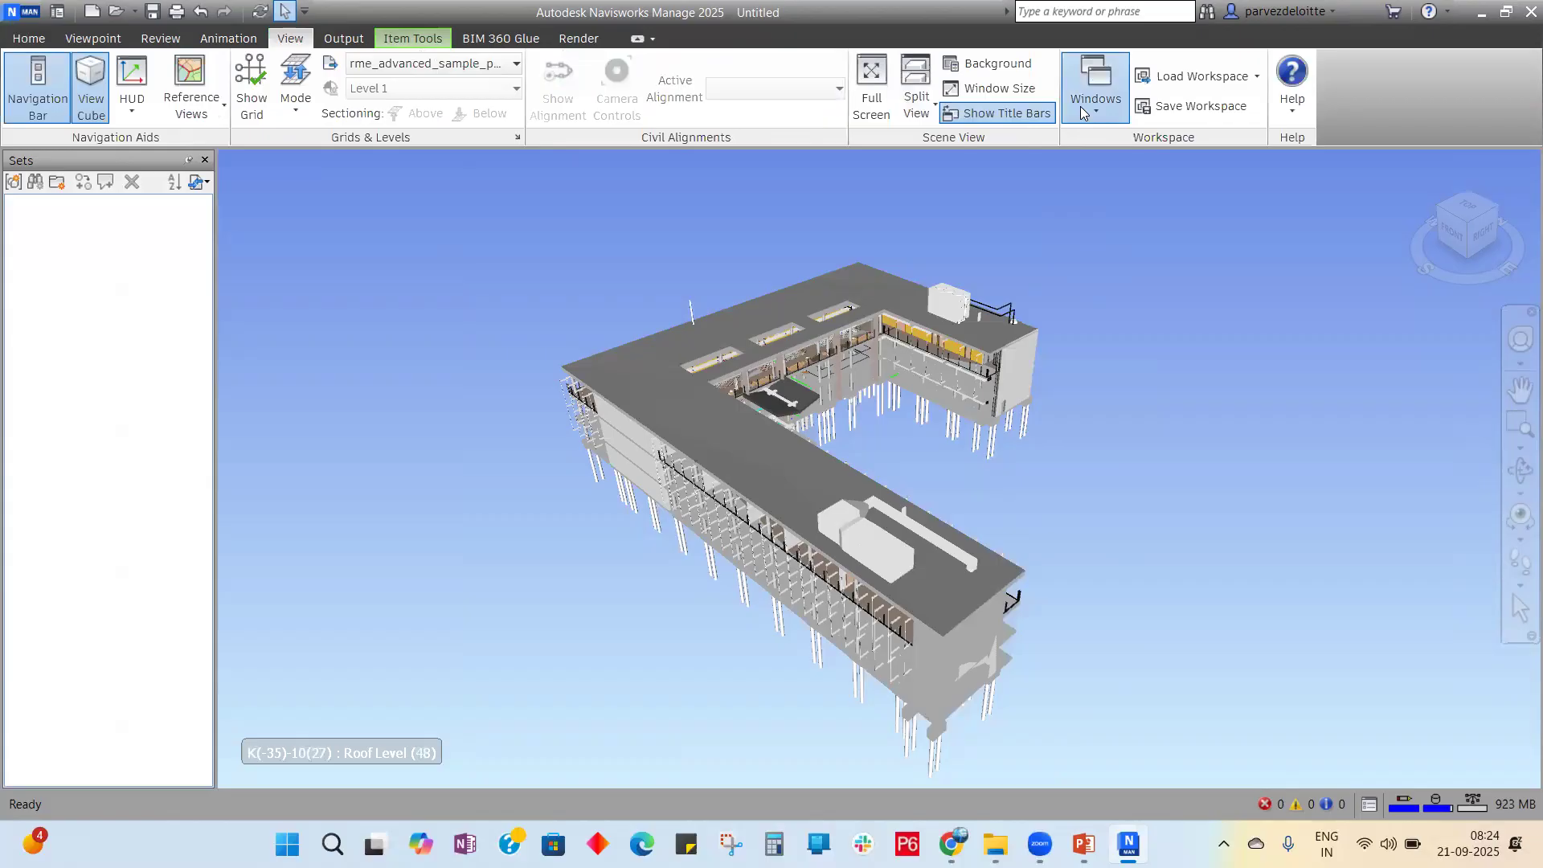
left_click(1080, 106)
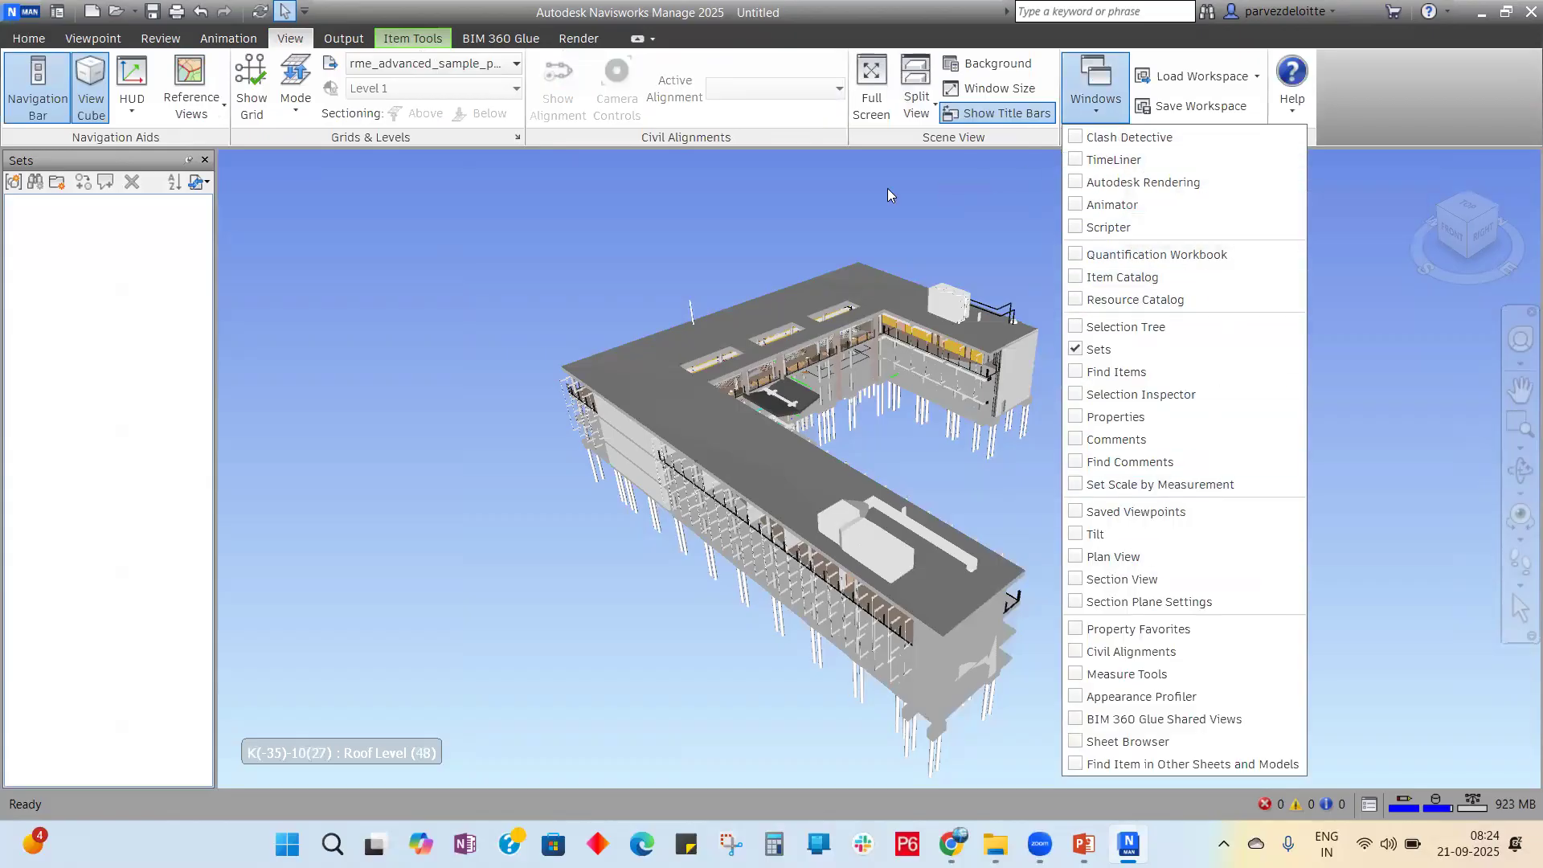
left_click(827, 194)
left_click(48, 38)
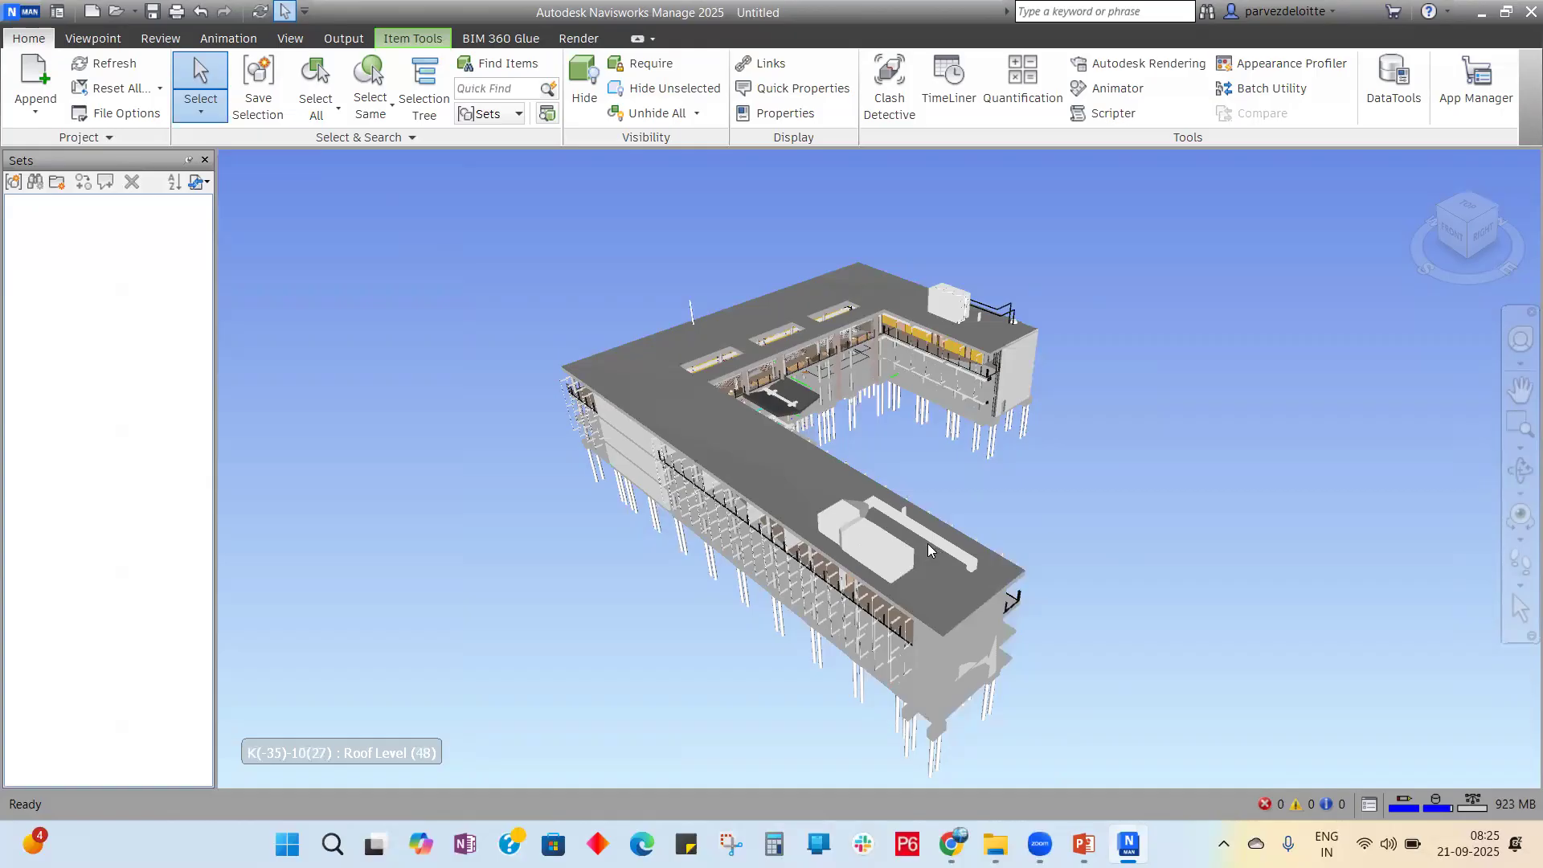
Step: Open and close the Sets panel's saved sets options list twice
left_click(519, 113)
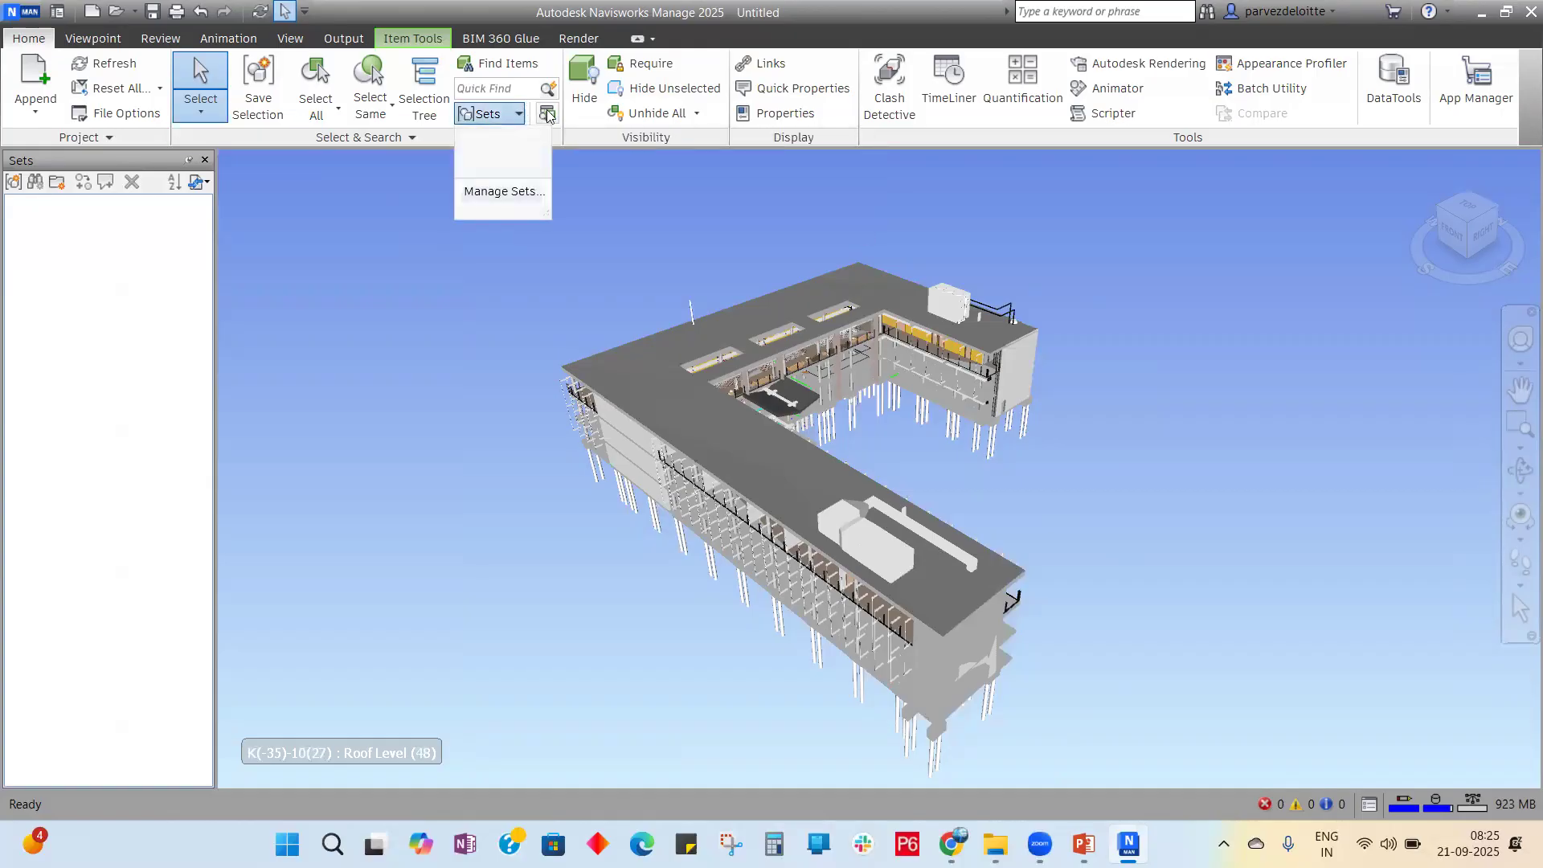
left_click(545, 114)
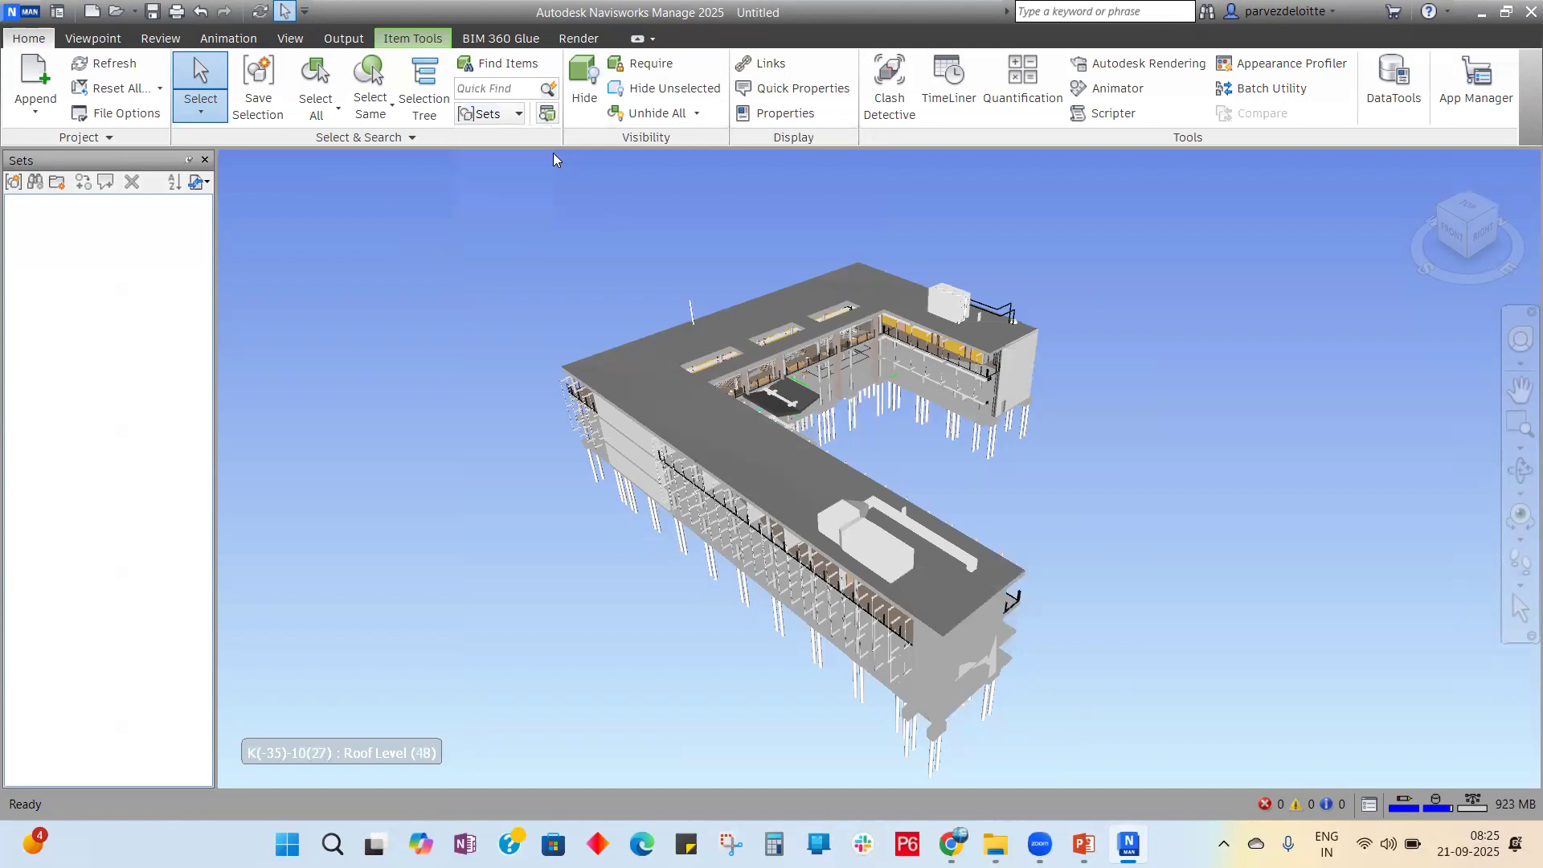
left_click(519, 113)
left_click(532, 193)
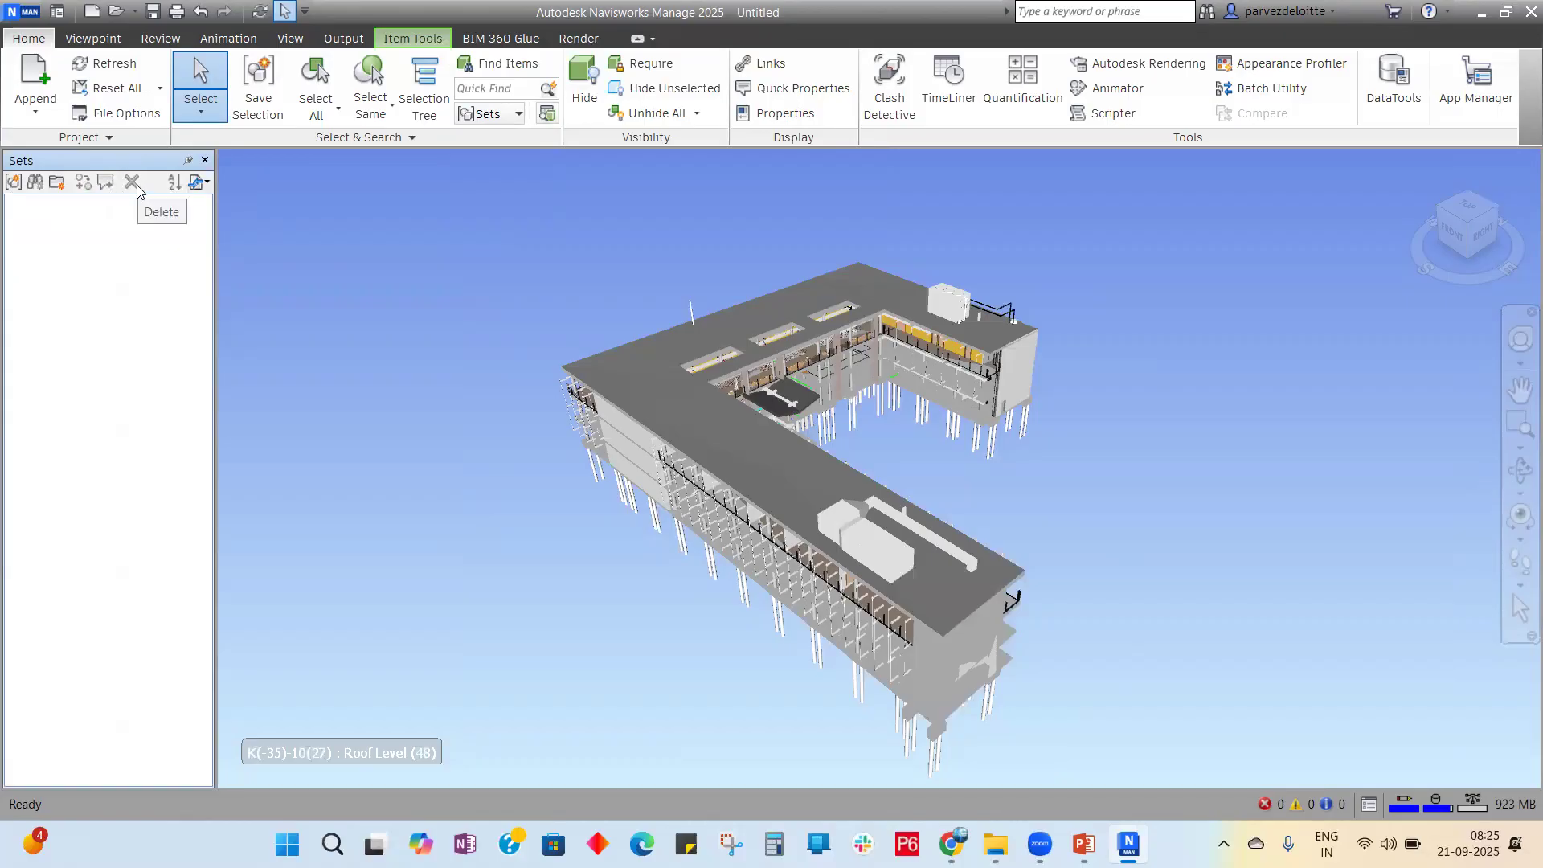
left_click(208, 187)
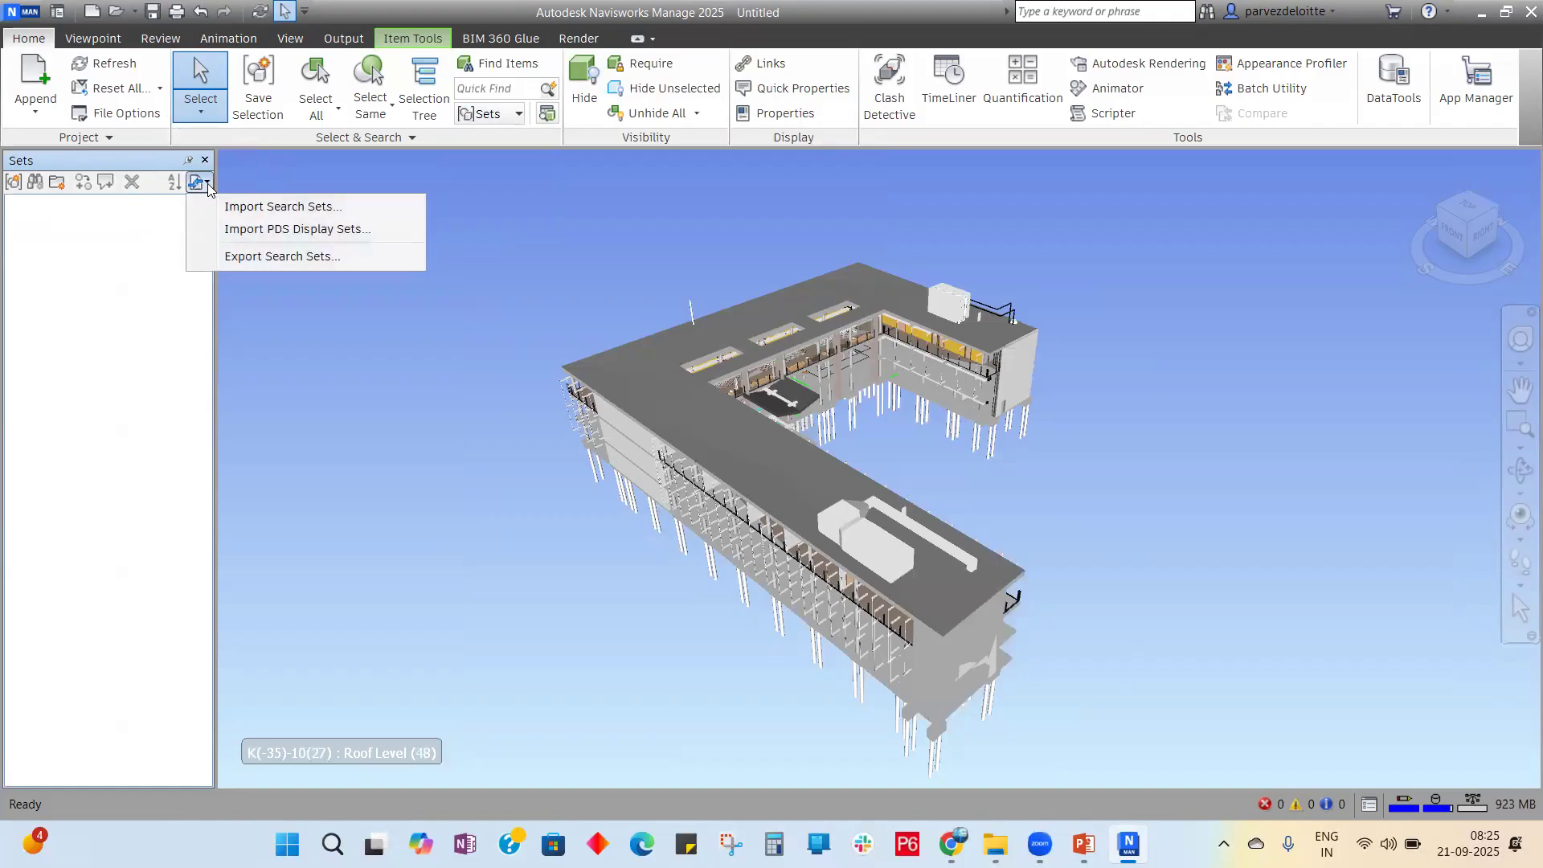
left_click(261, 208)
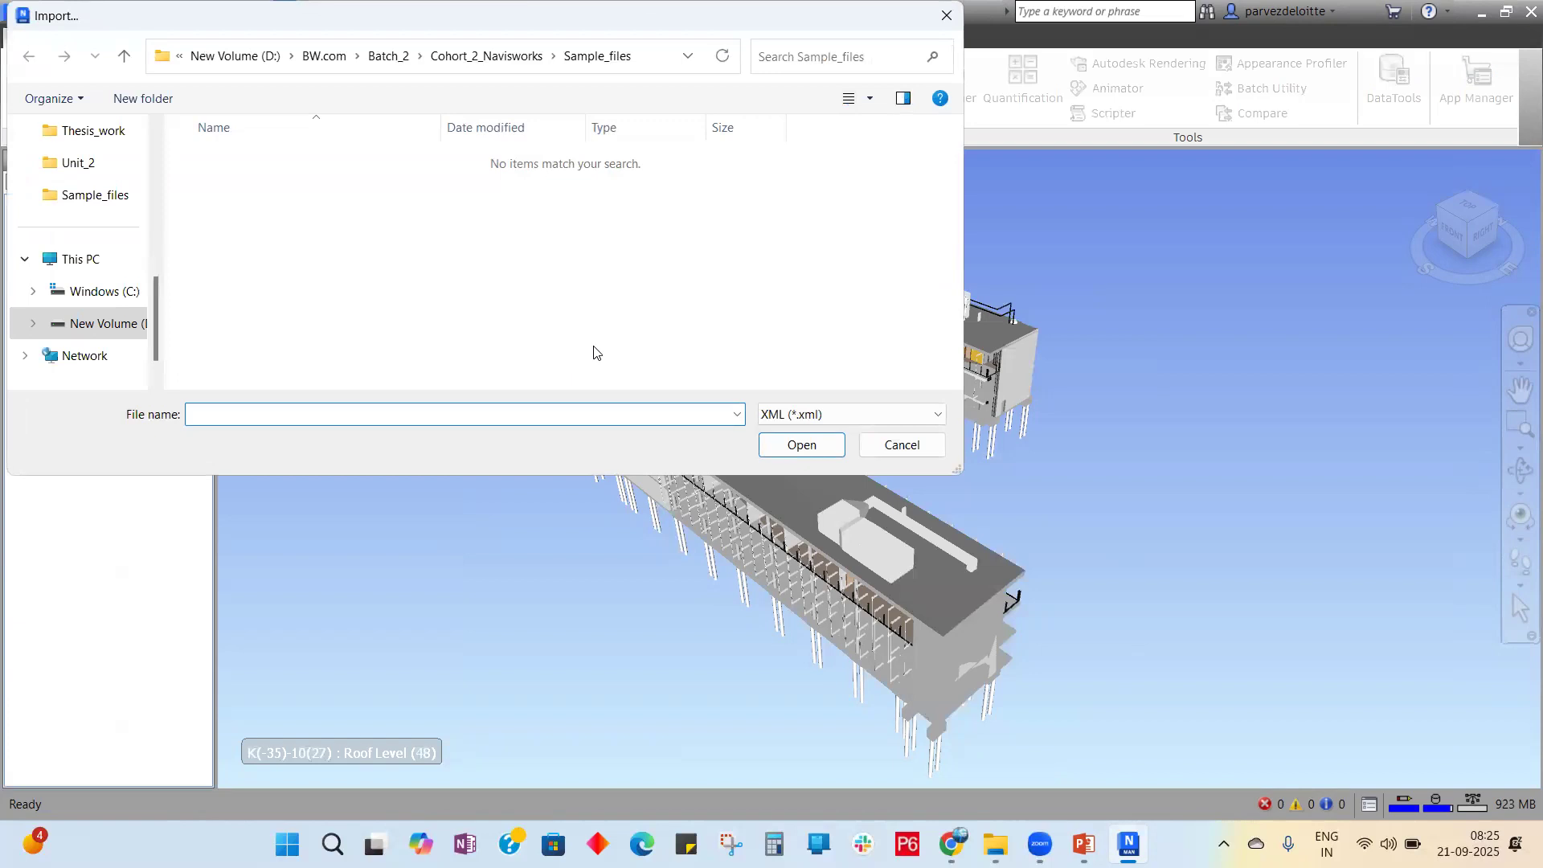
left_click(486, 58)
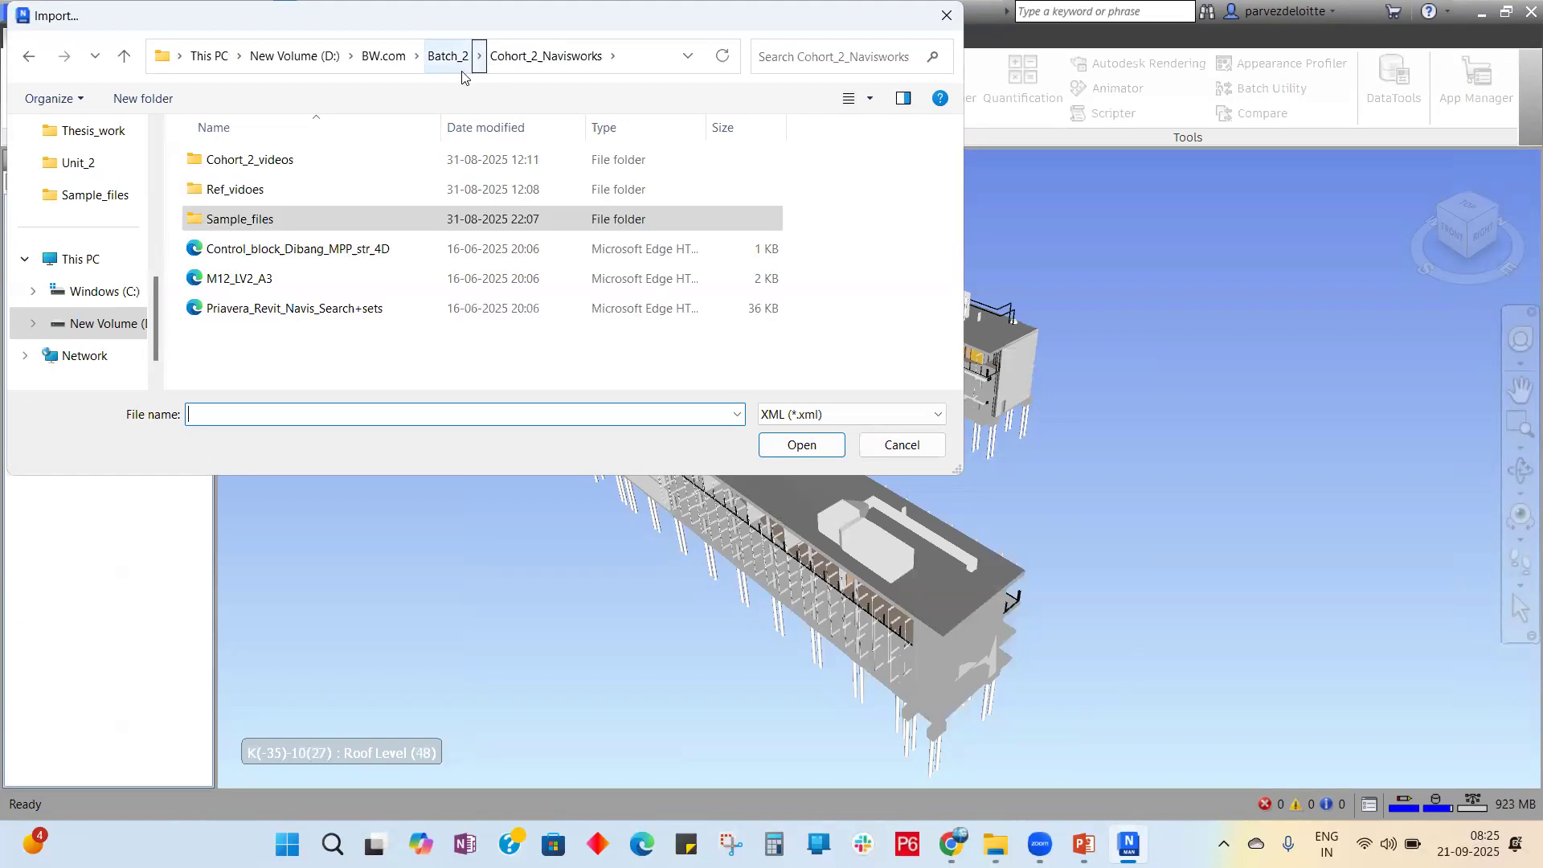
double_click(319, 191)
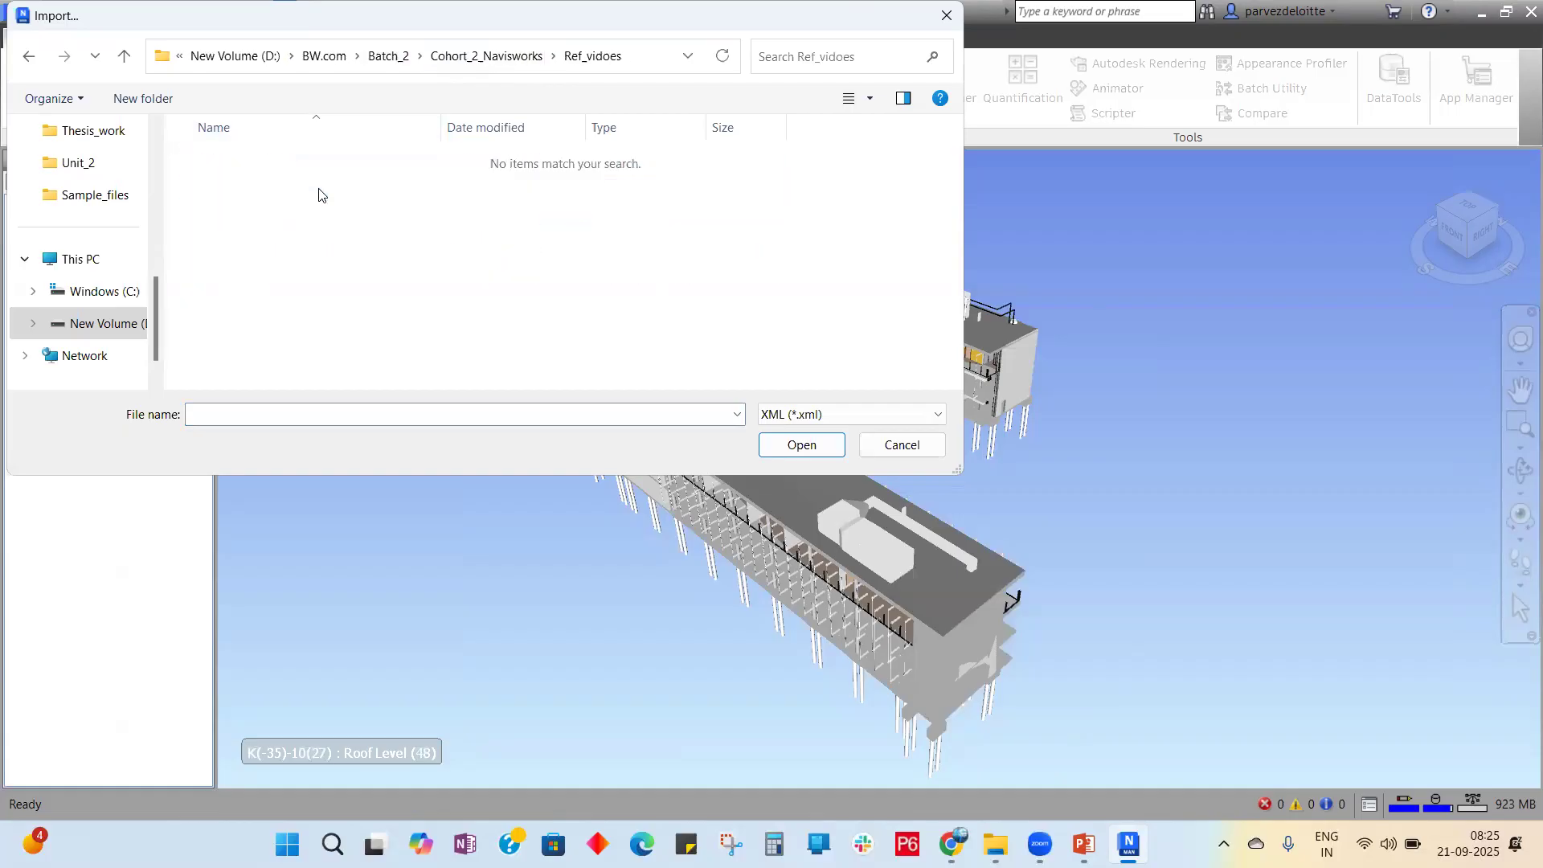
key("alt+Left")
double_click(291, 161)
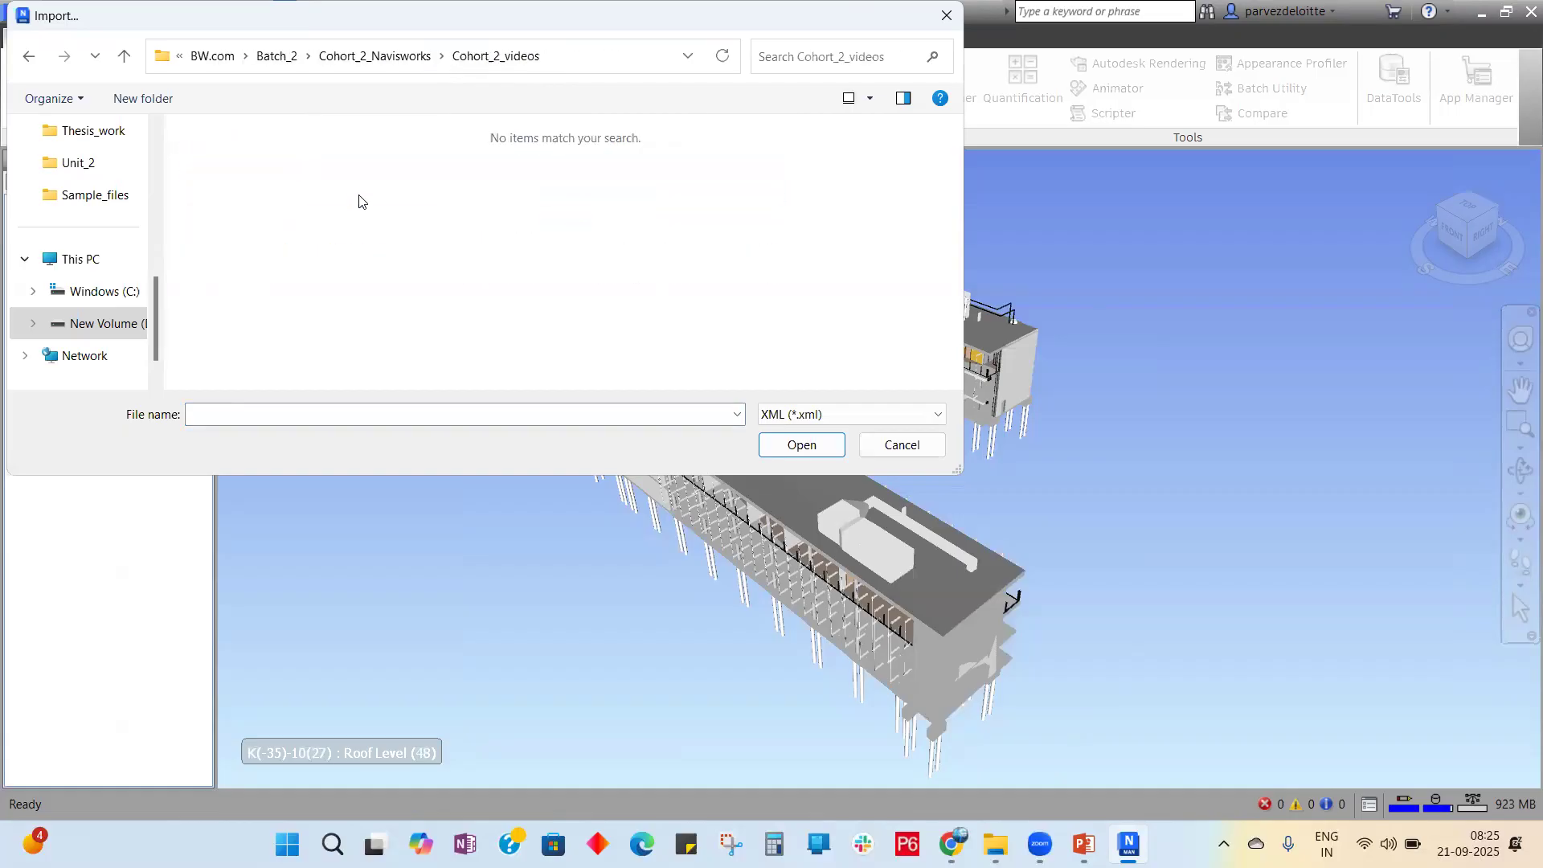
key("alt+Left")
double_click(302, 218)
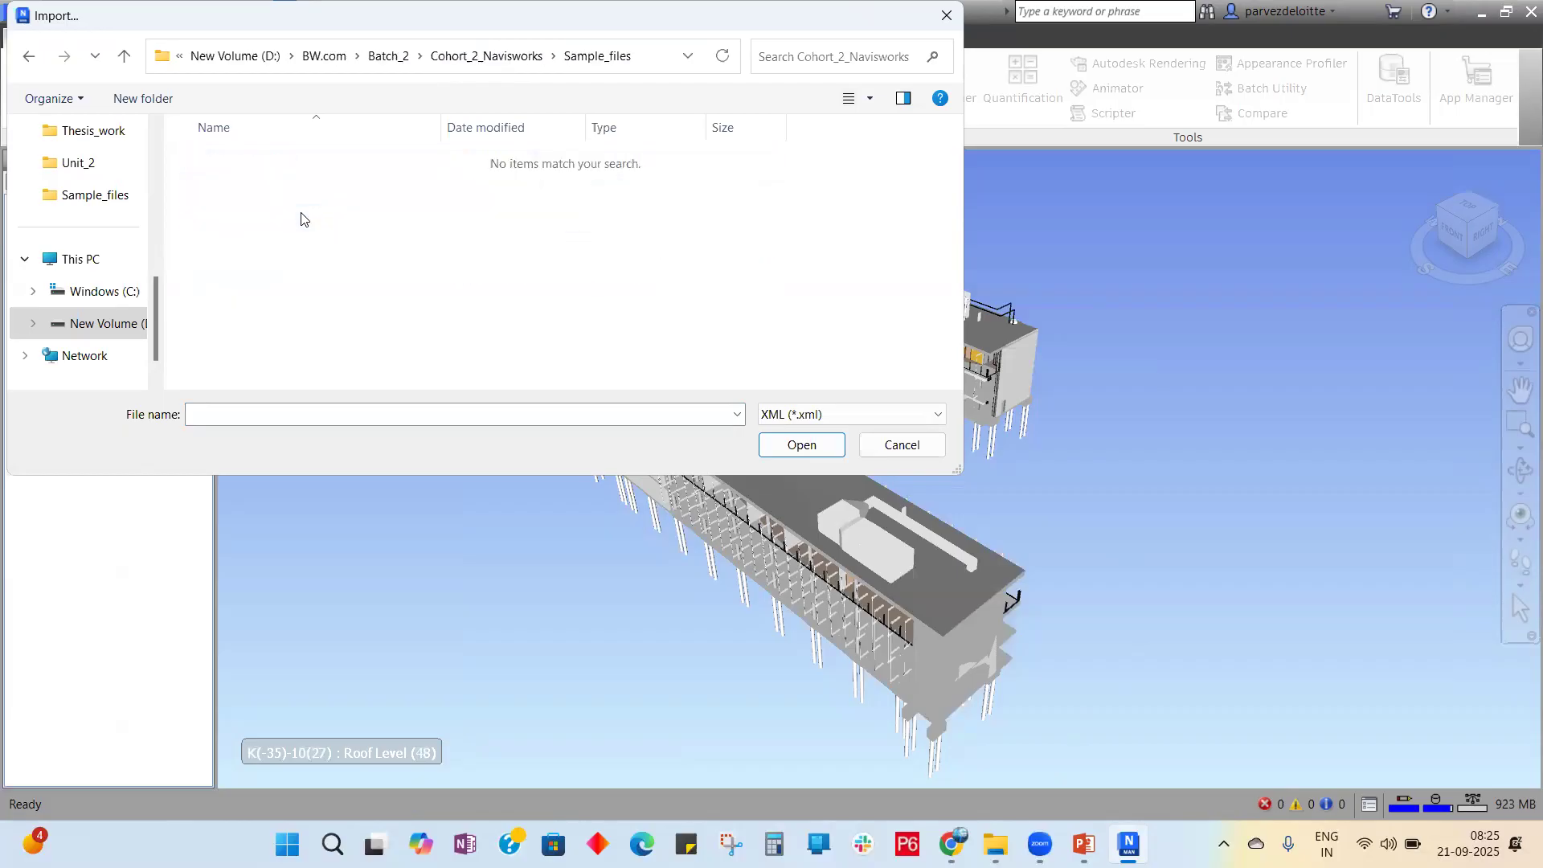
key("alt+Left")
key("alt+Left")
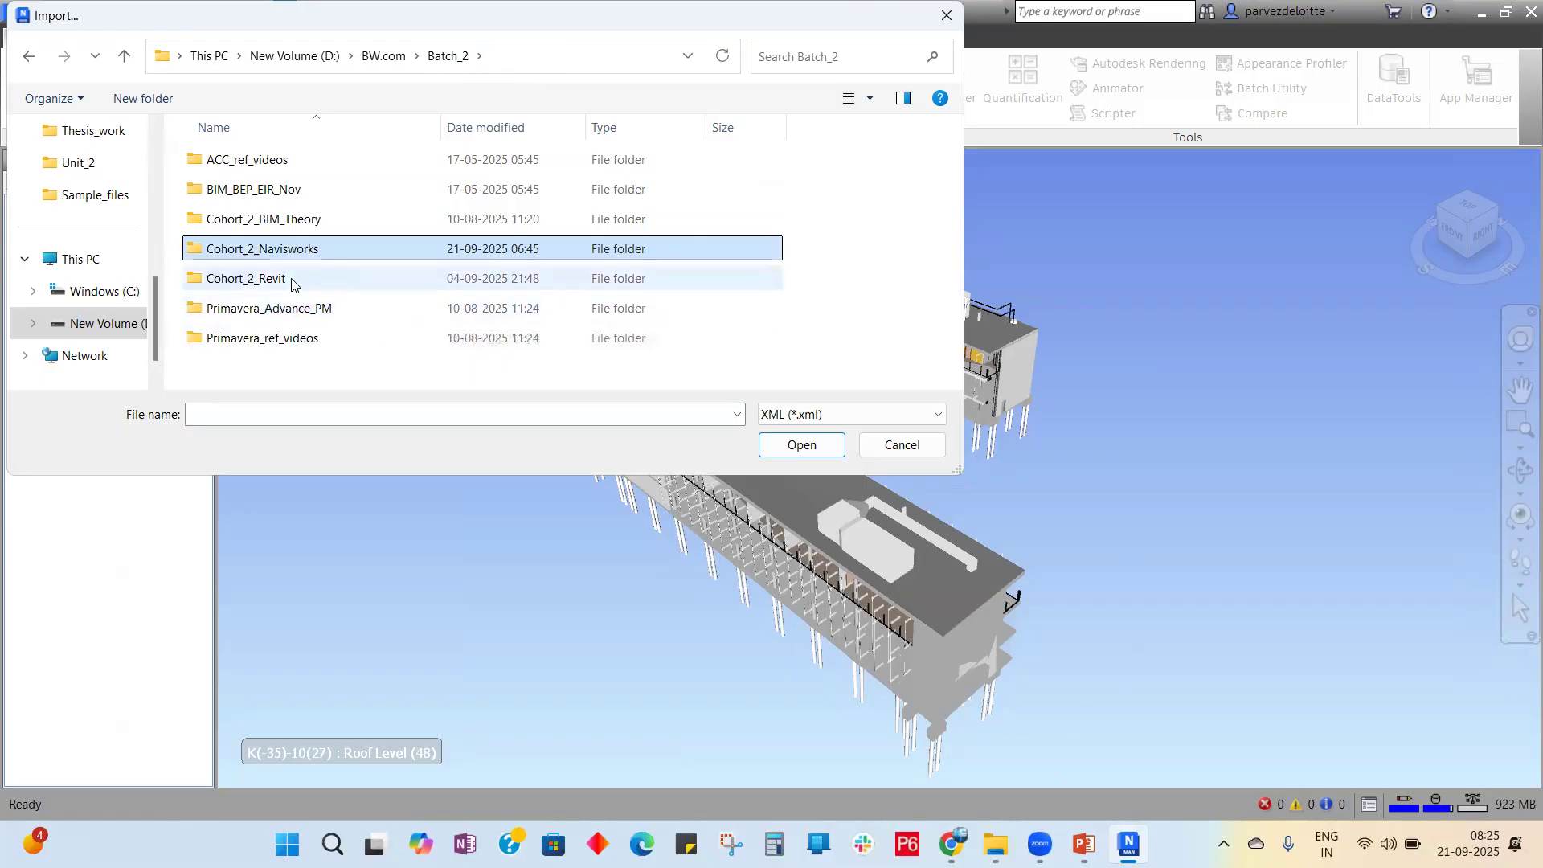
key("alt+Up")
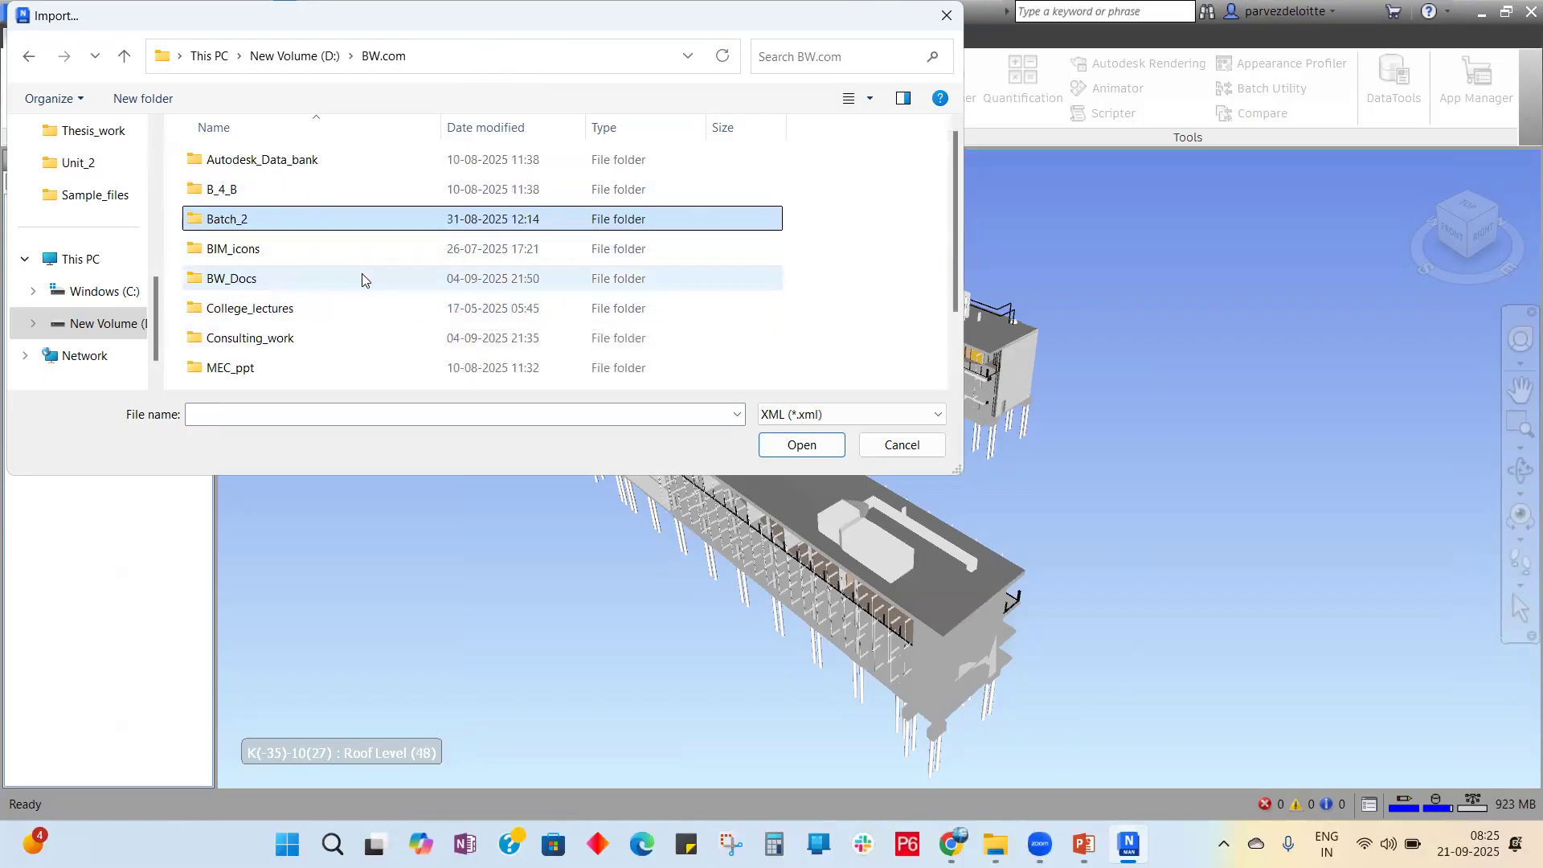
scroll(341, 270, "down", 1)
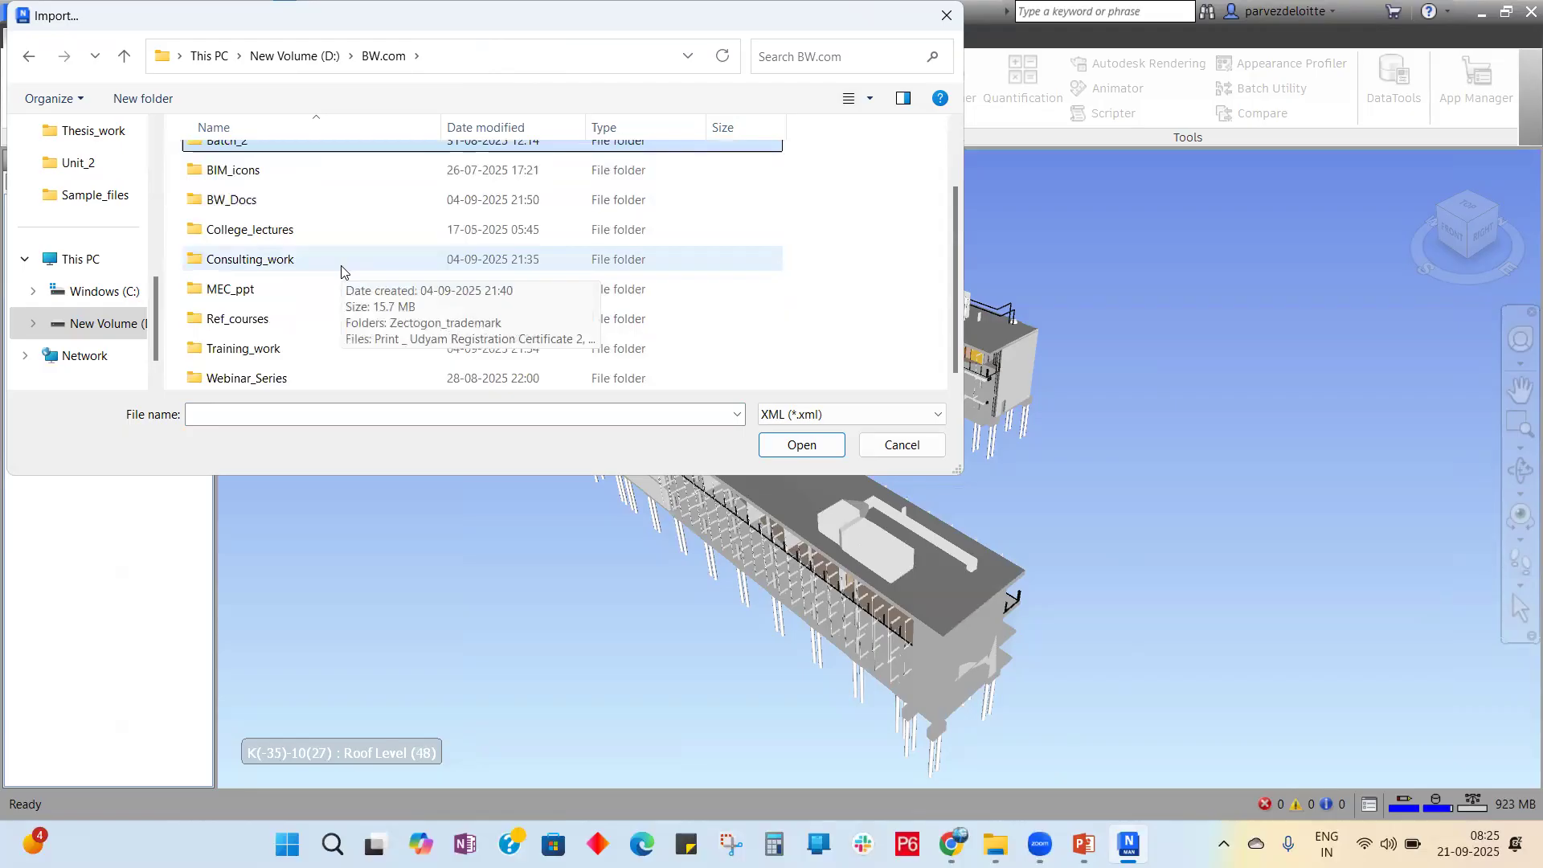
scroll(341, 270, "up", 1)
double_click(256, 215)
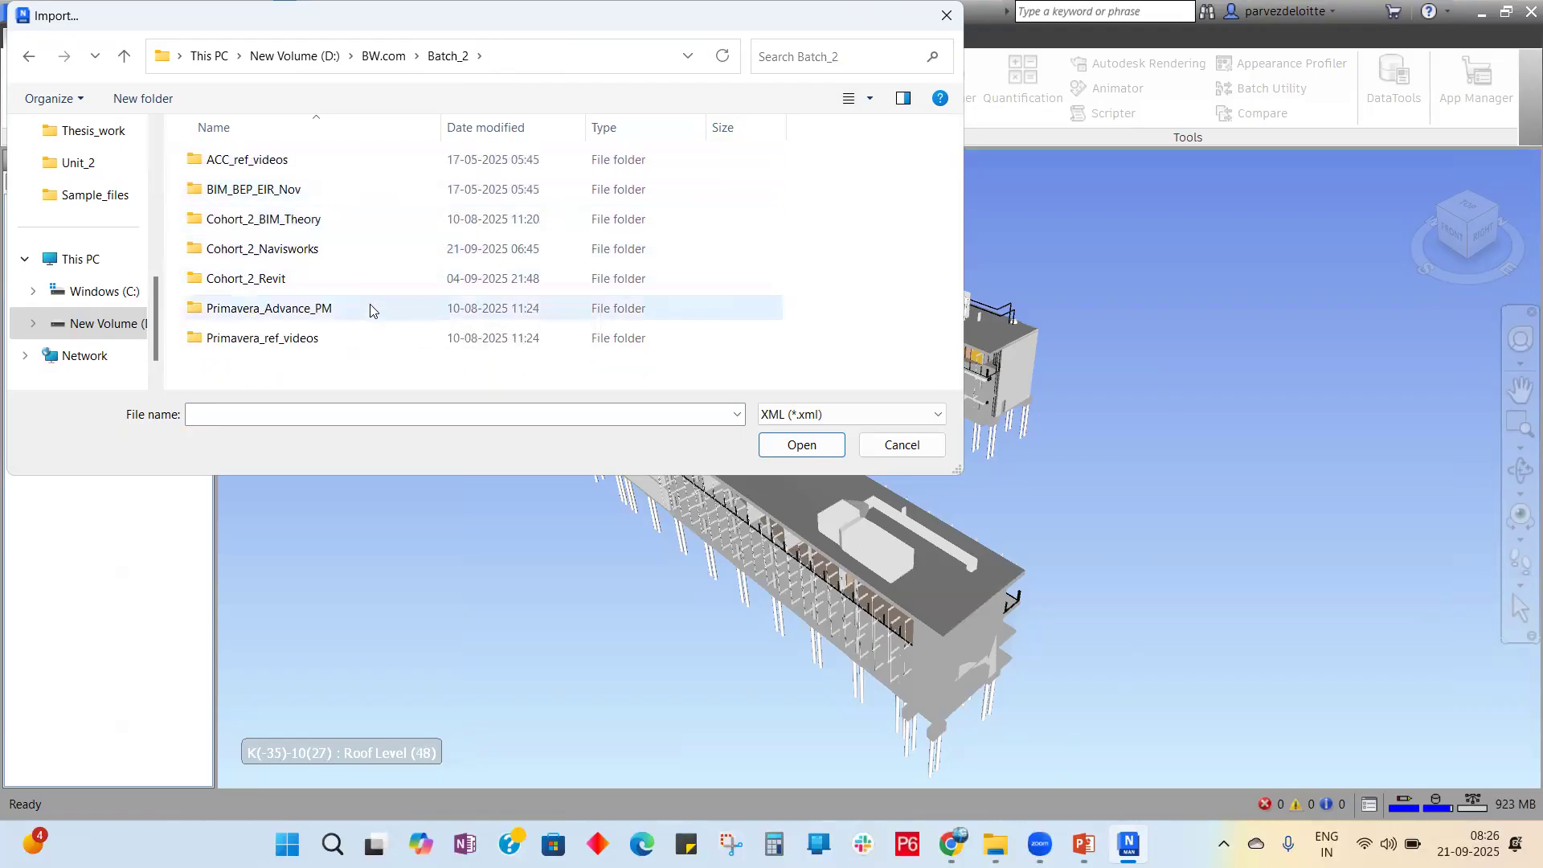
left_click(908, 447)
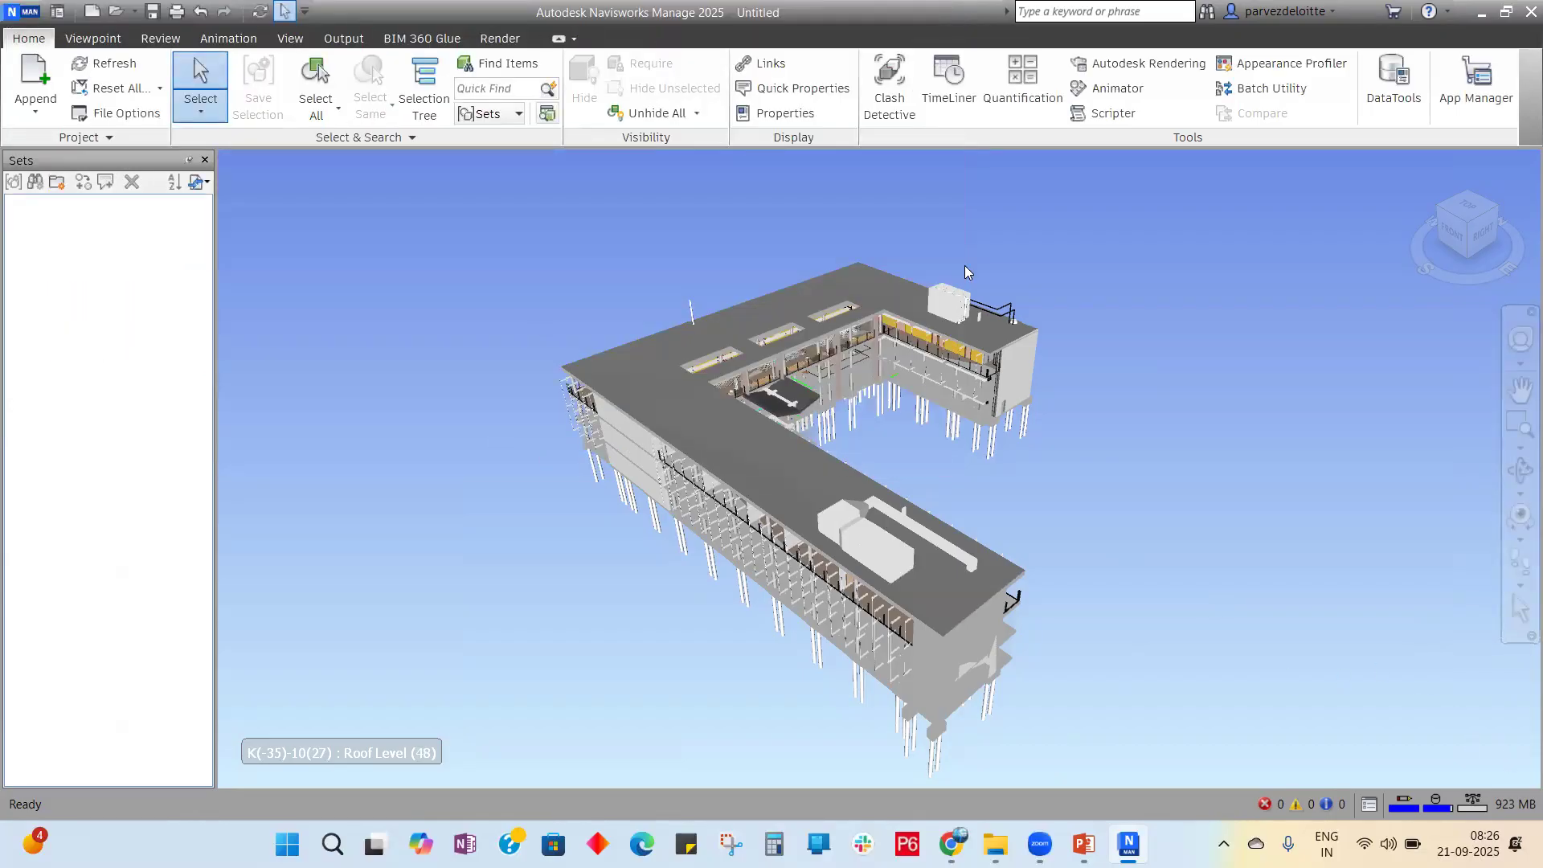
mouse_move(1084, 844)
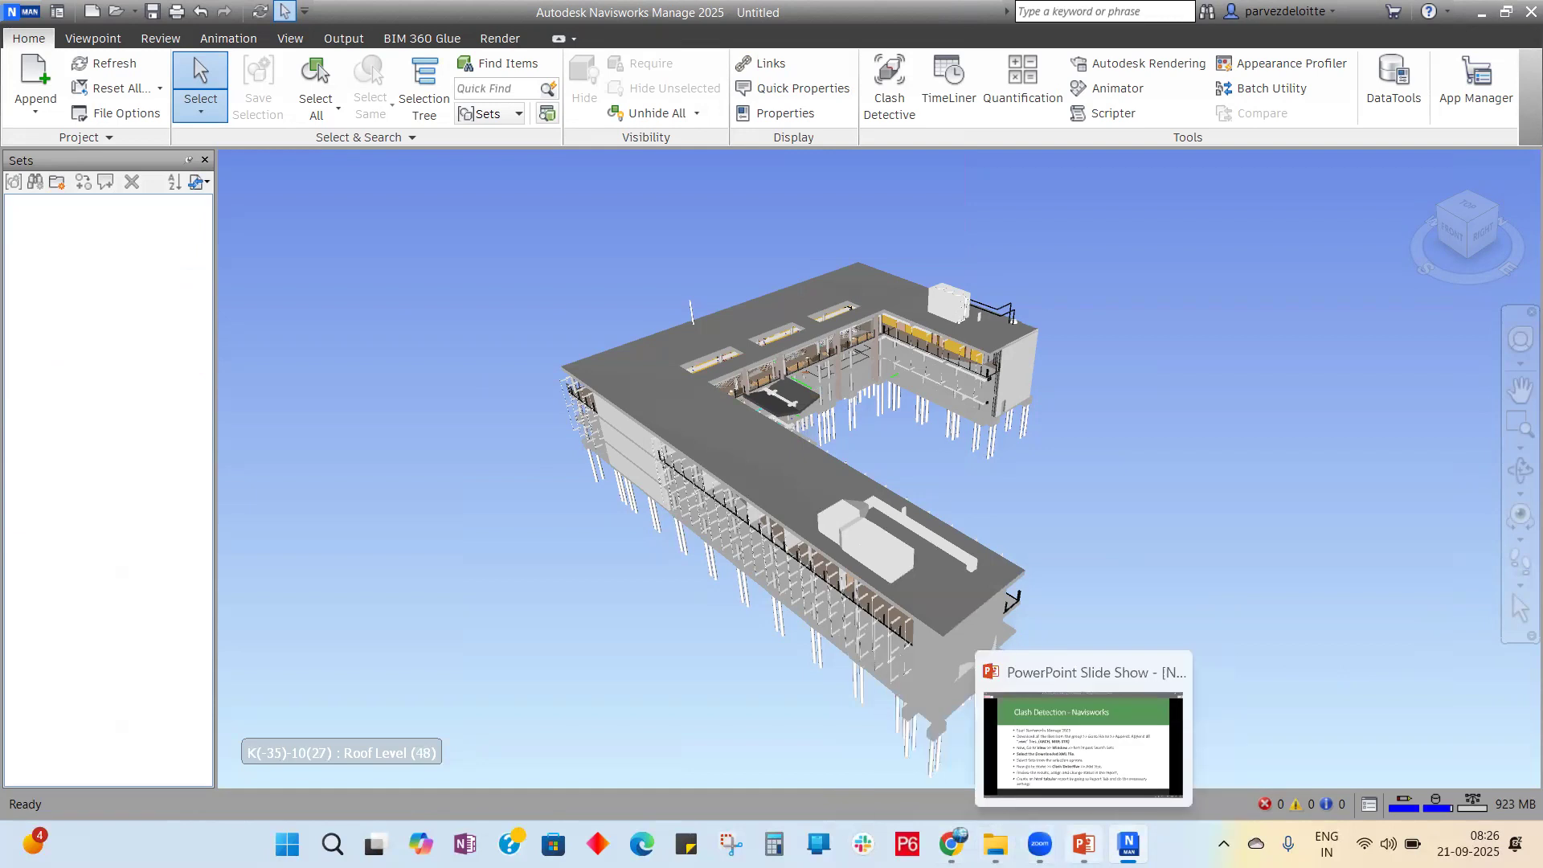
left_click(1083, 743)
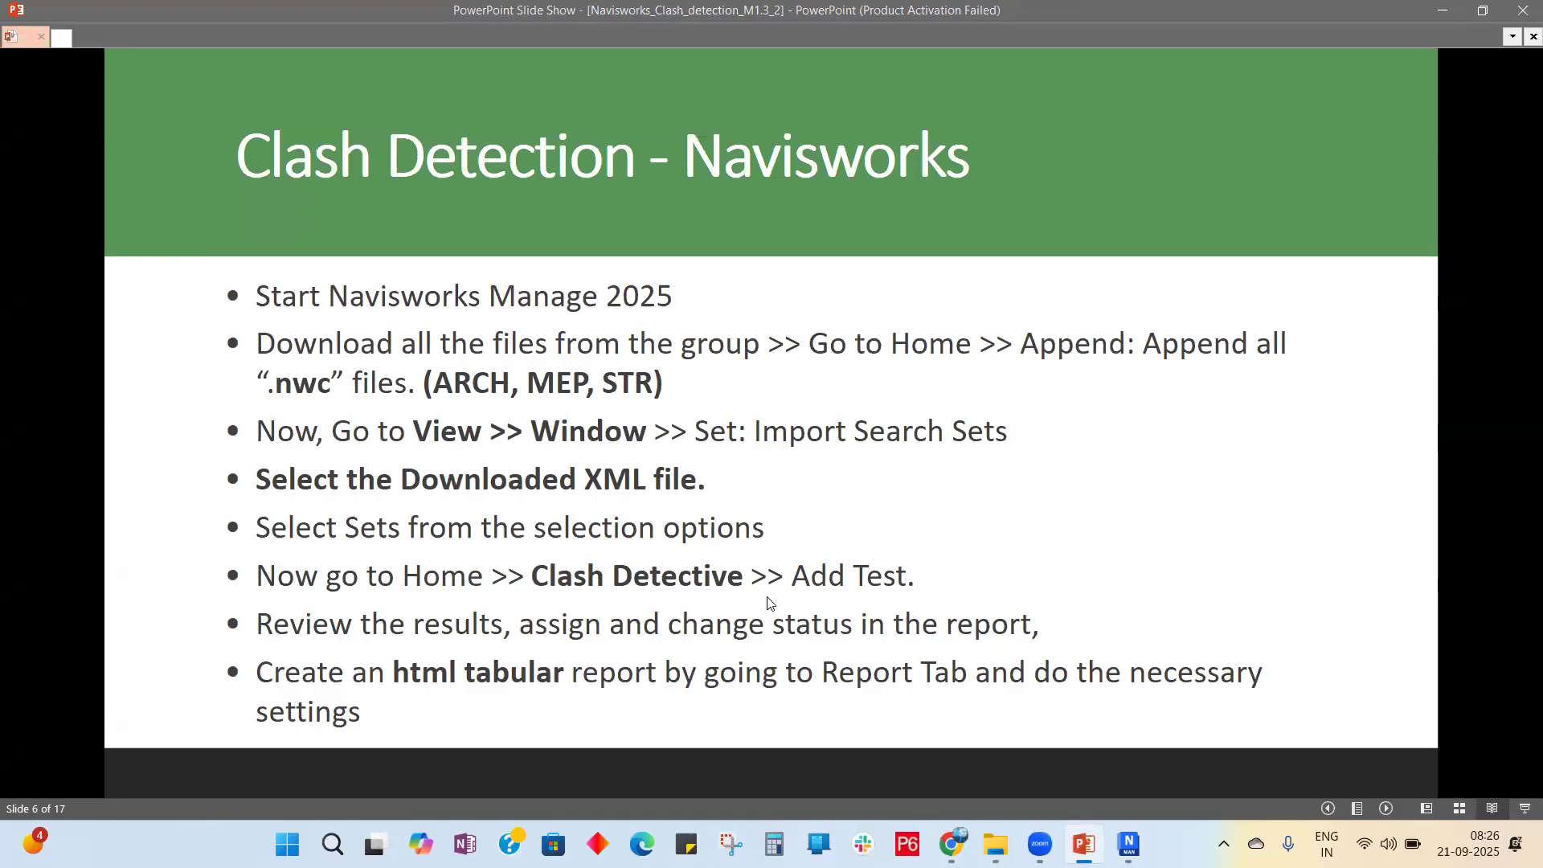
left_click(1128, 844)
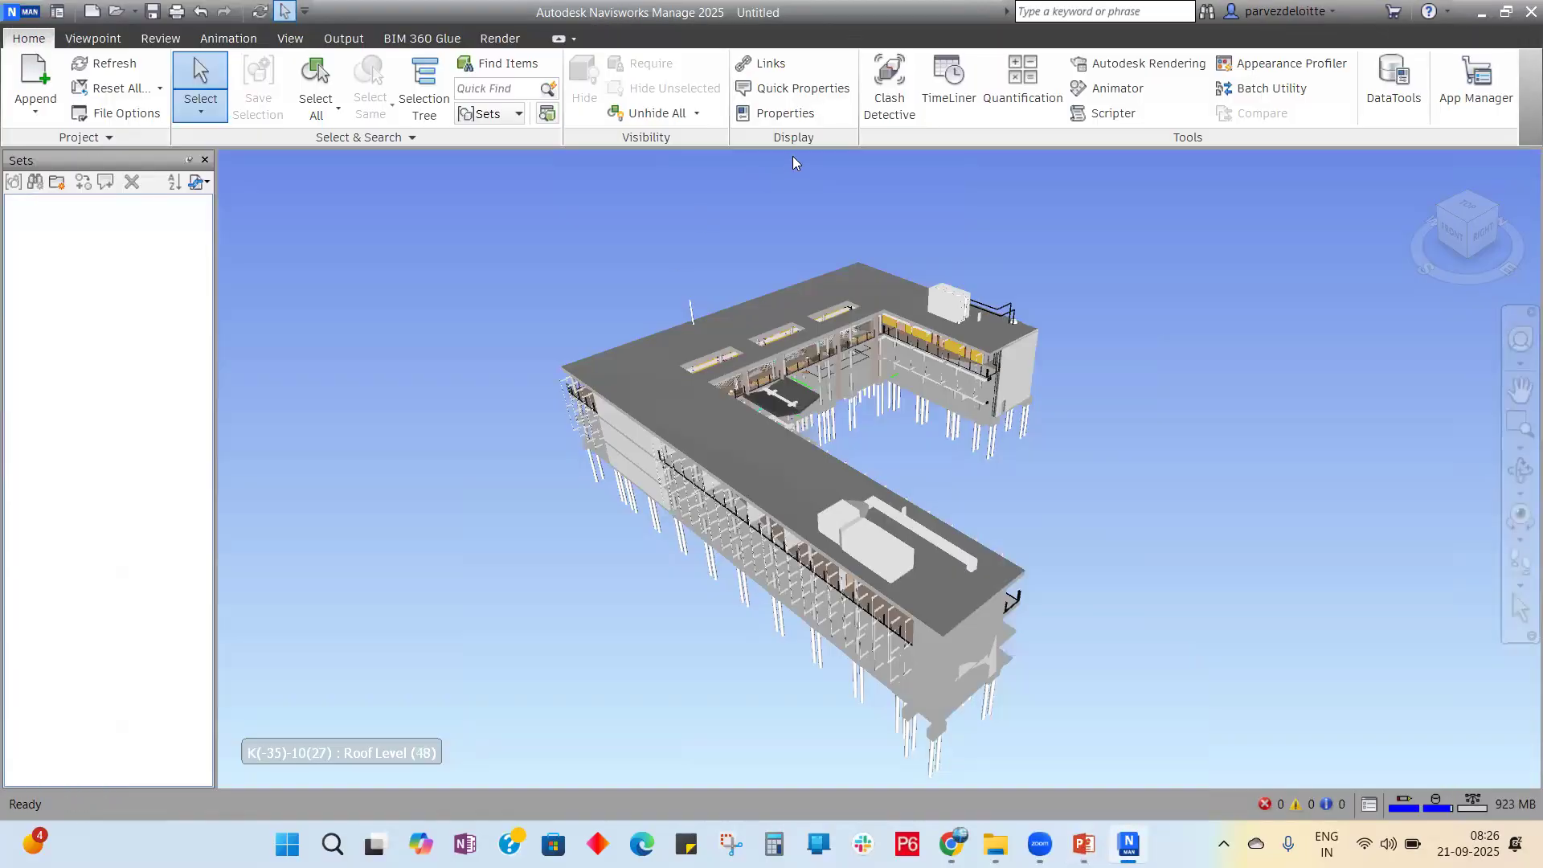
Step: Open Clash Detective from the Home tab's Tools panel
left_click(903, 112)
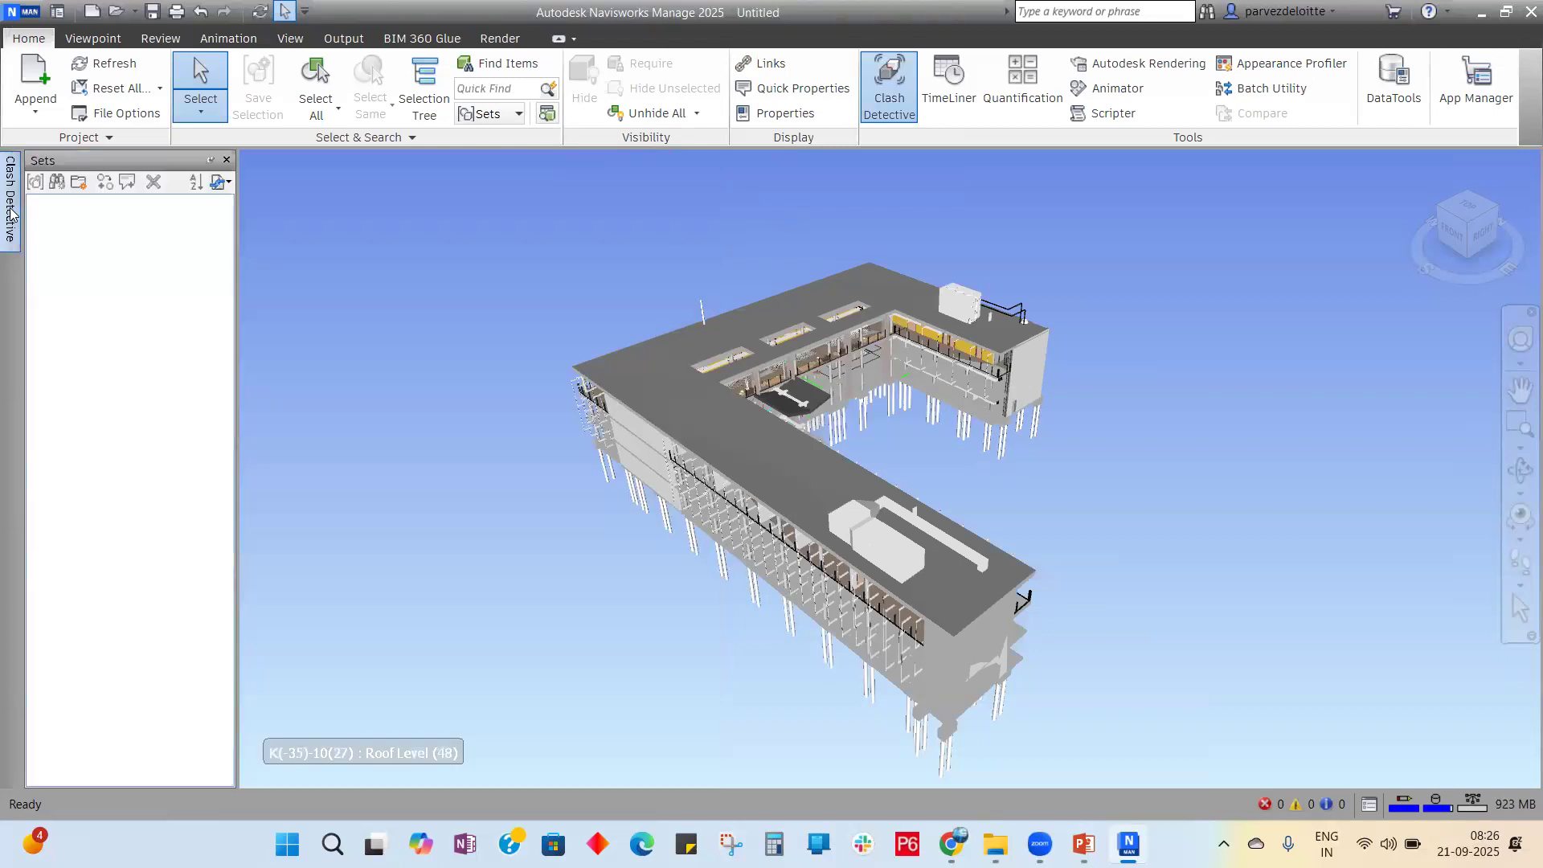
mouse_move(9, 206)
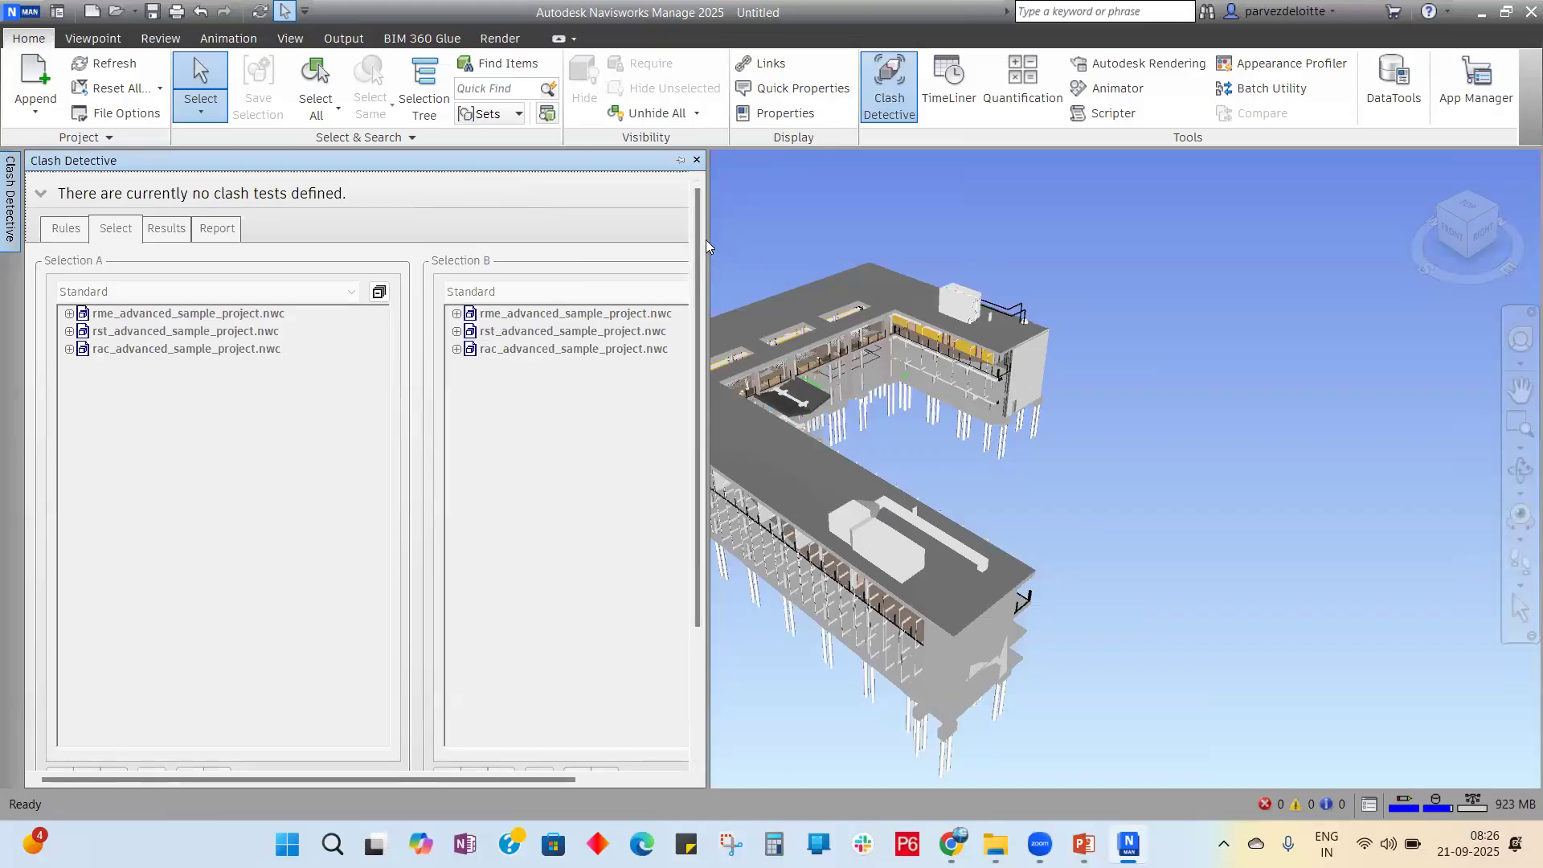
Step: Drag the Clash Detective panel's edge to make it wider
left_click_drag(708, 239, 896, 241)
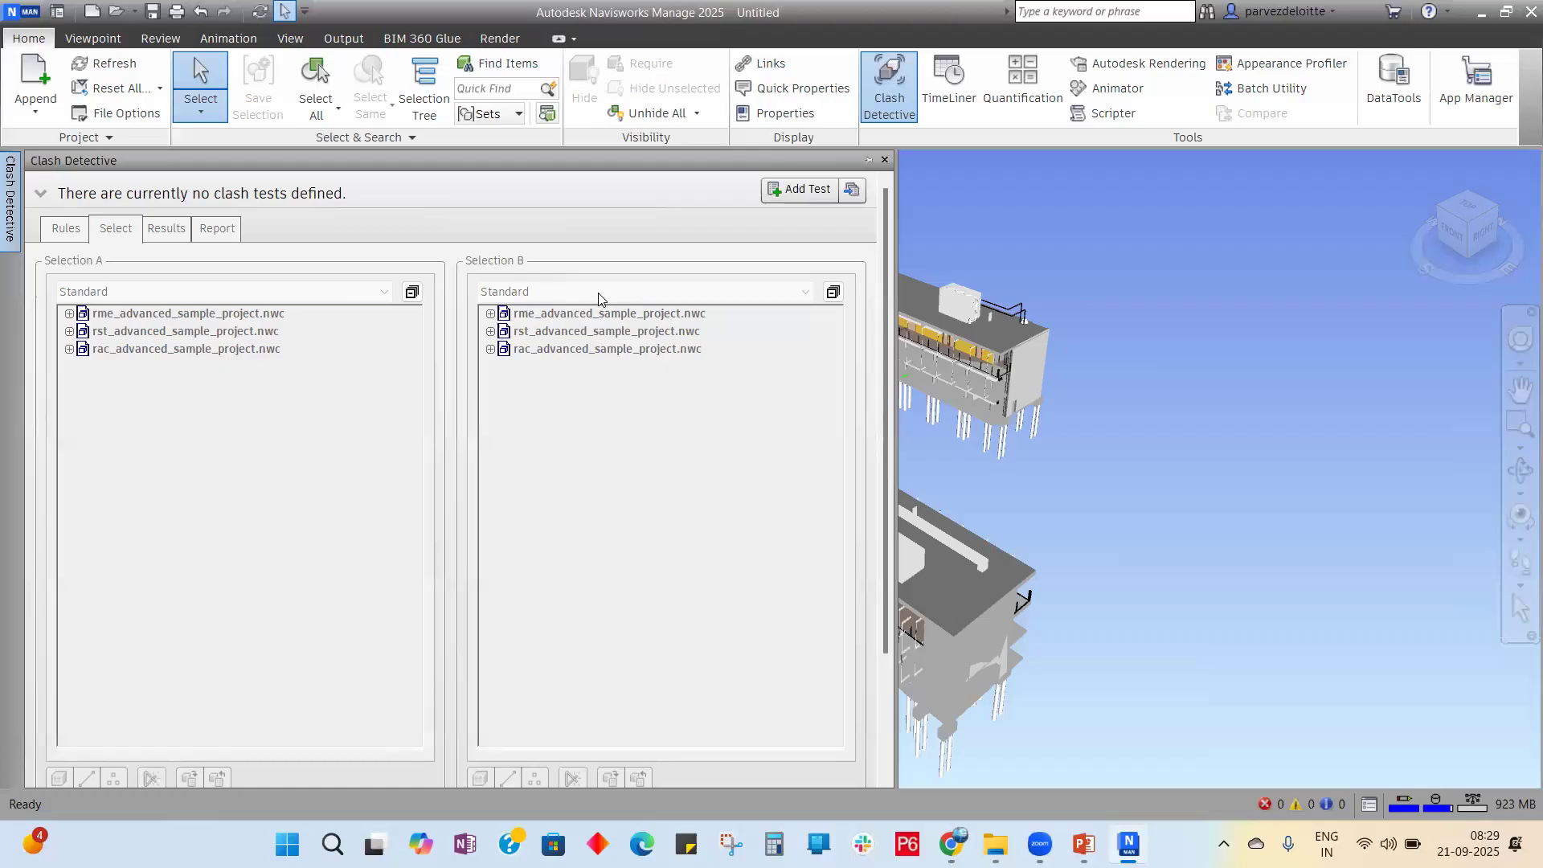
left_click(807, 192)
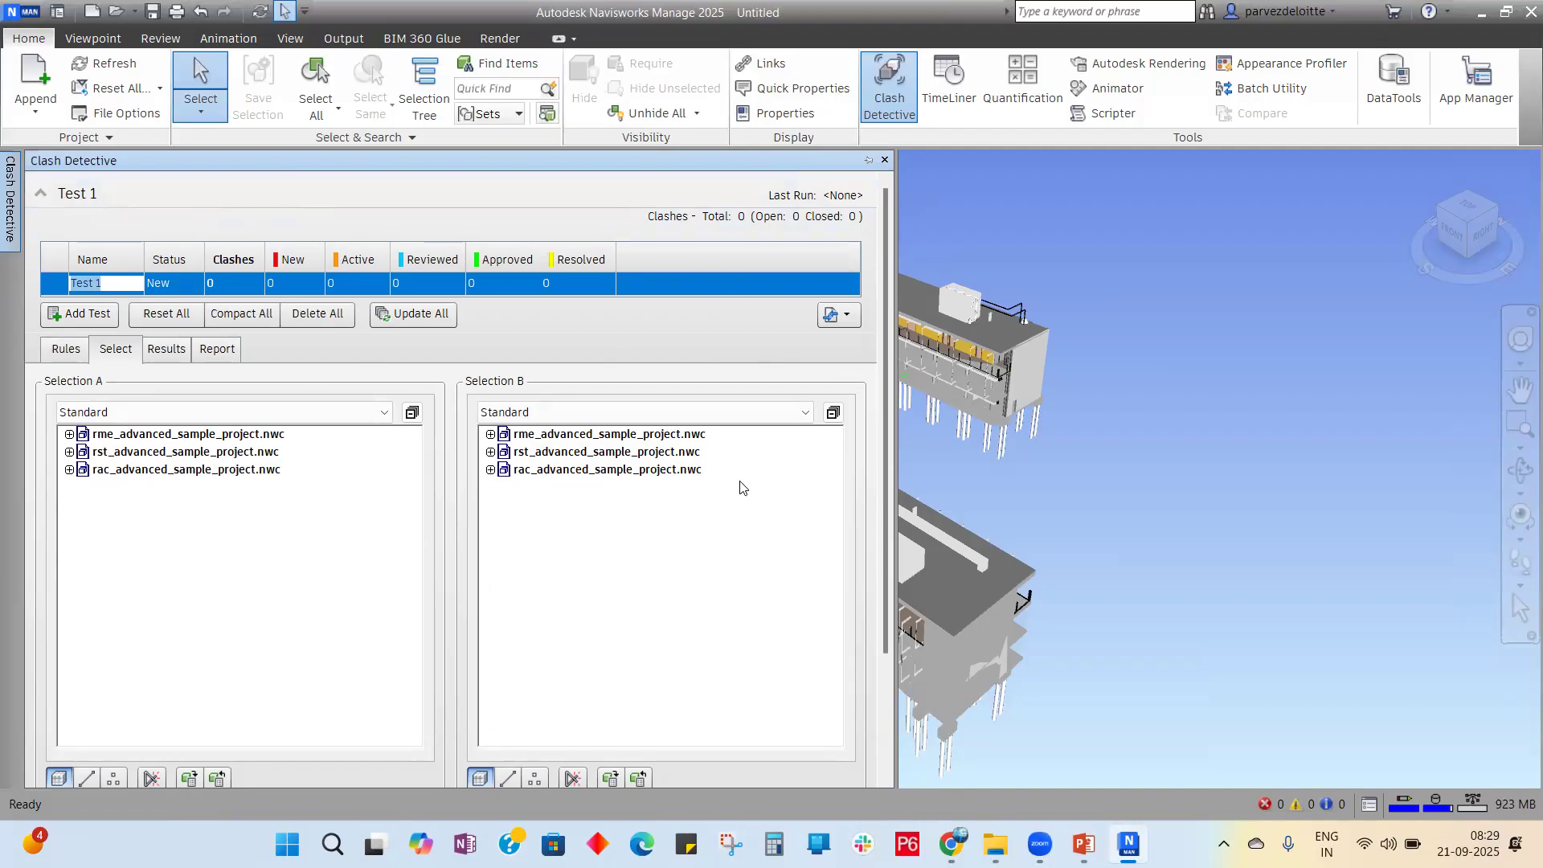
left_click(885, 159)
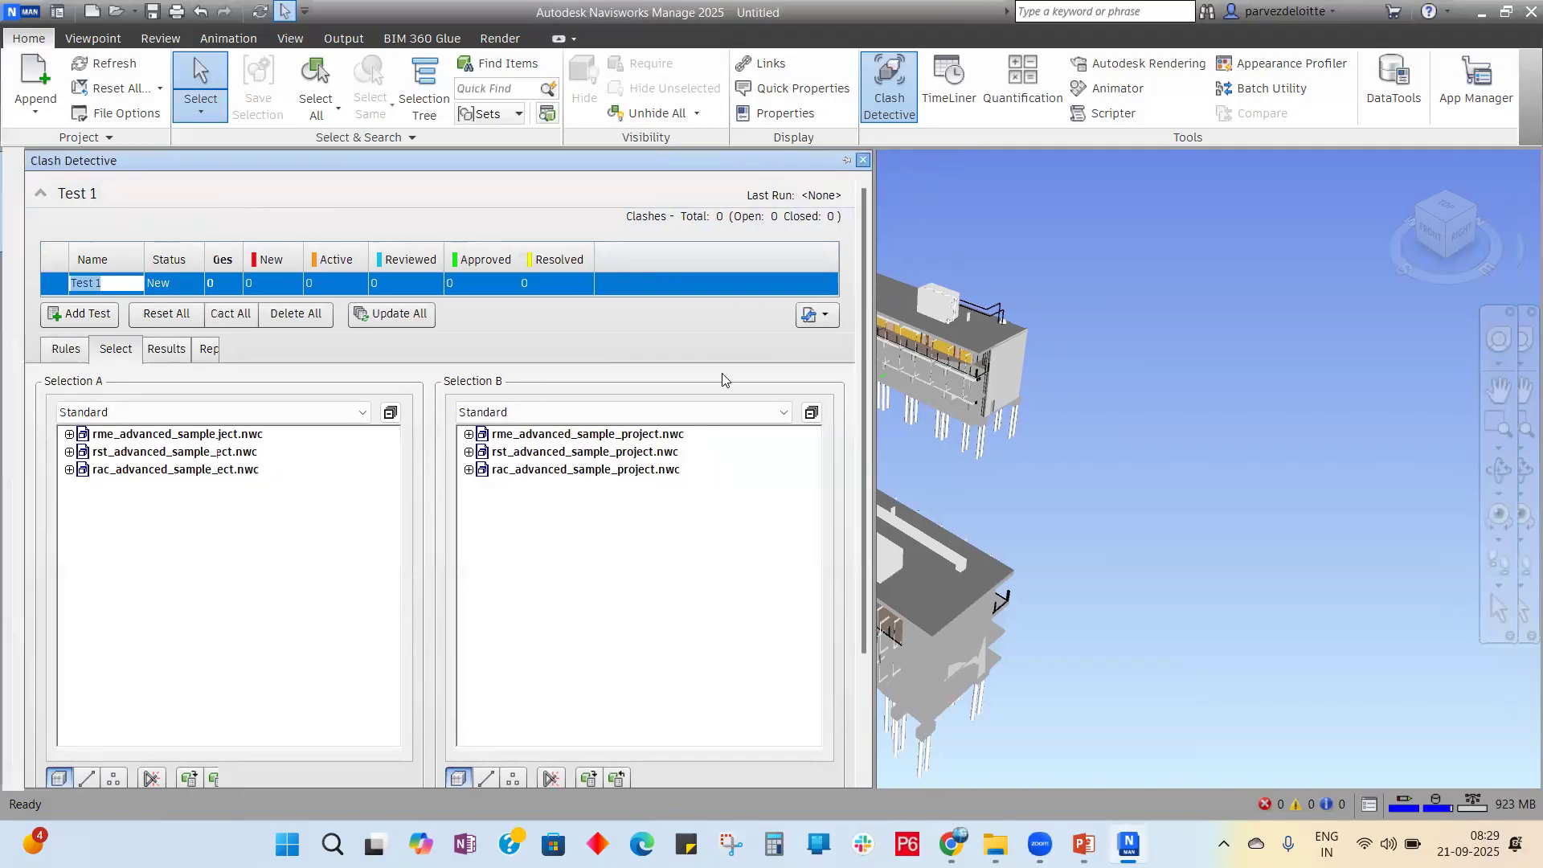
left_click(889, 96)
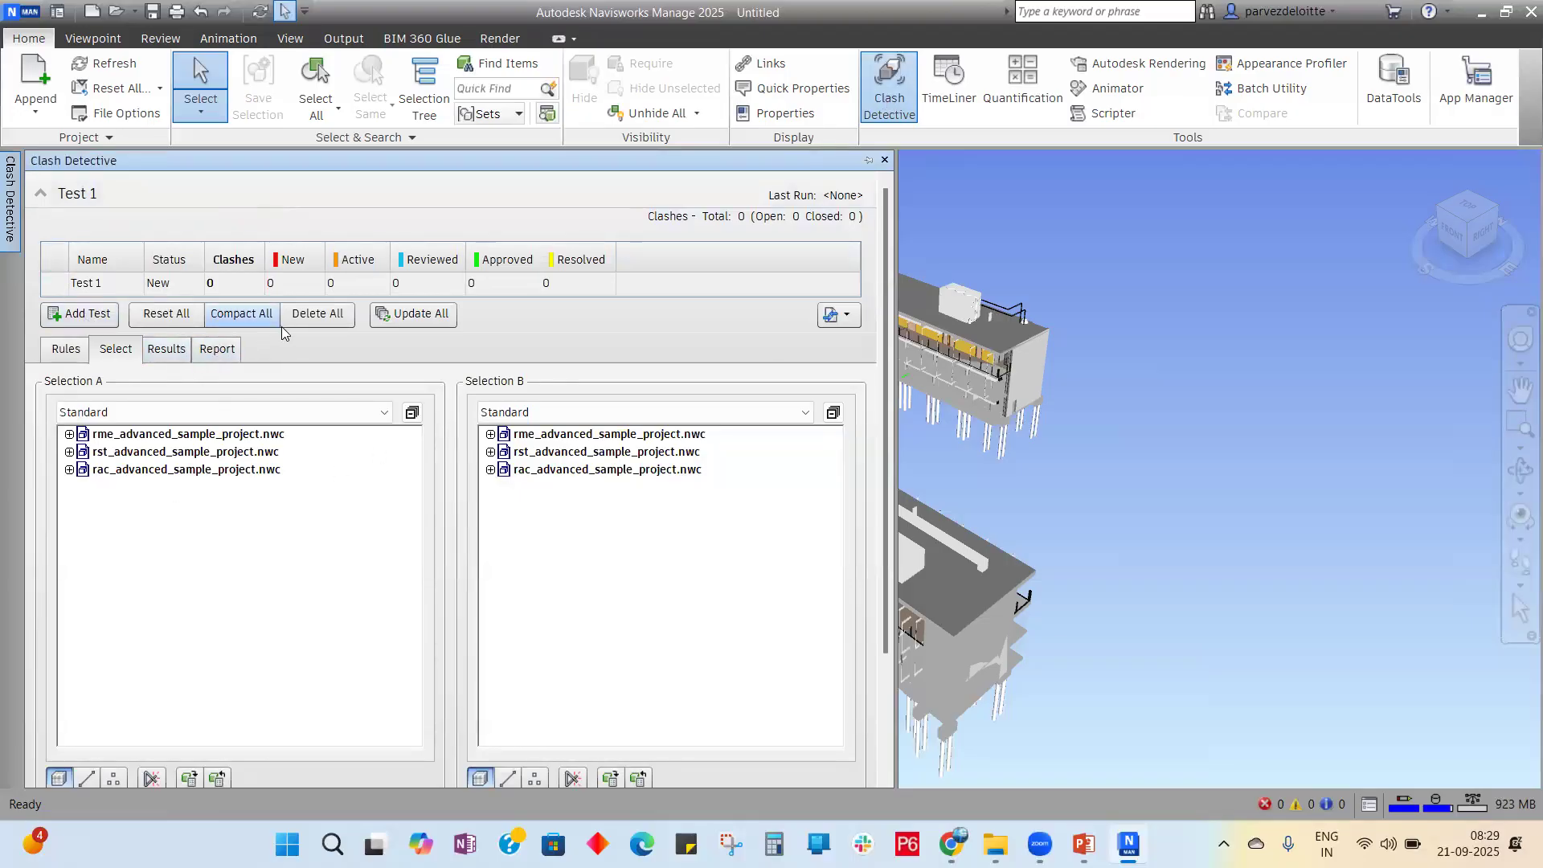
left_click(337, 319)
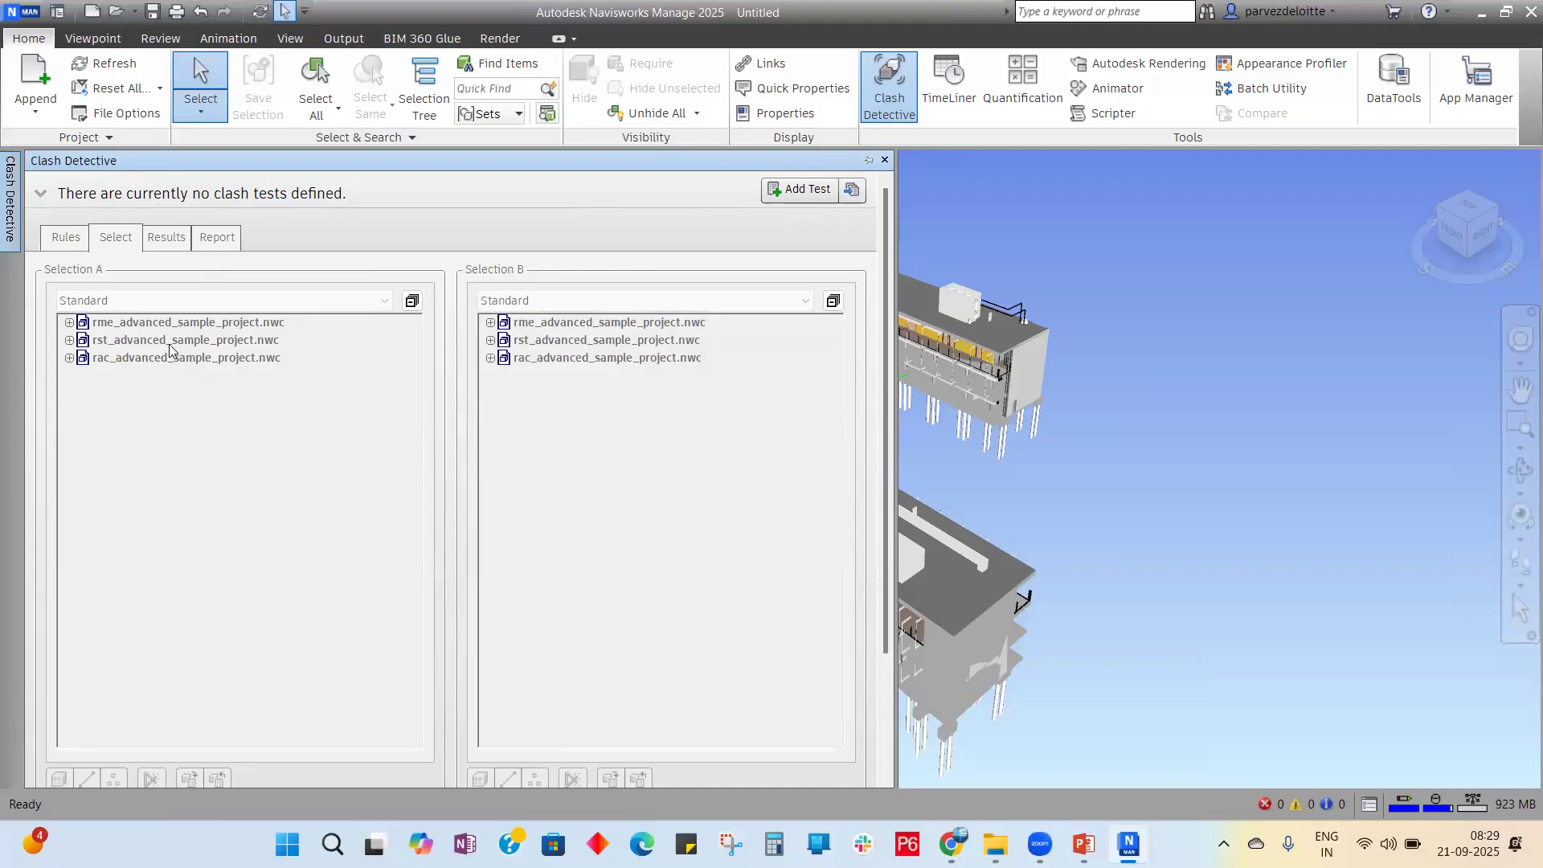
Step: Add Test 1 and click the rme, rst and rac models in both Selection A and B
left_click(798, 192)
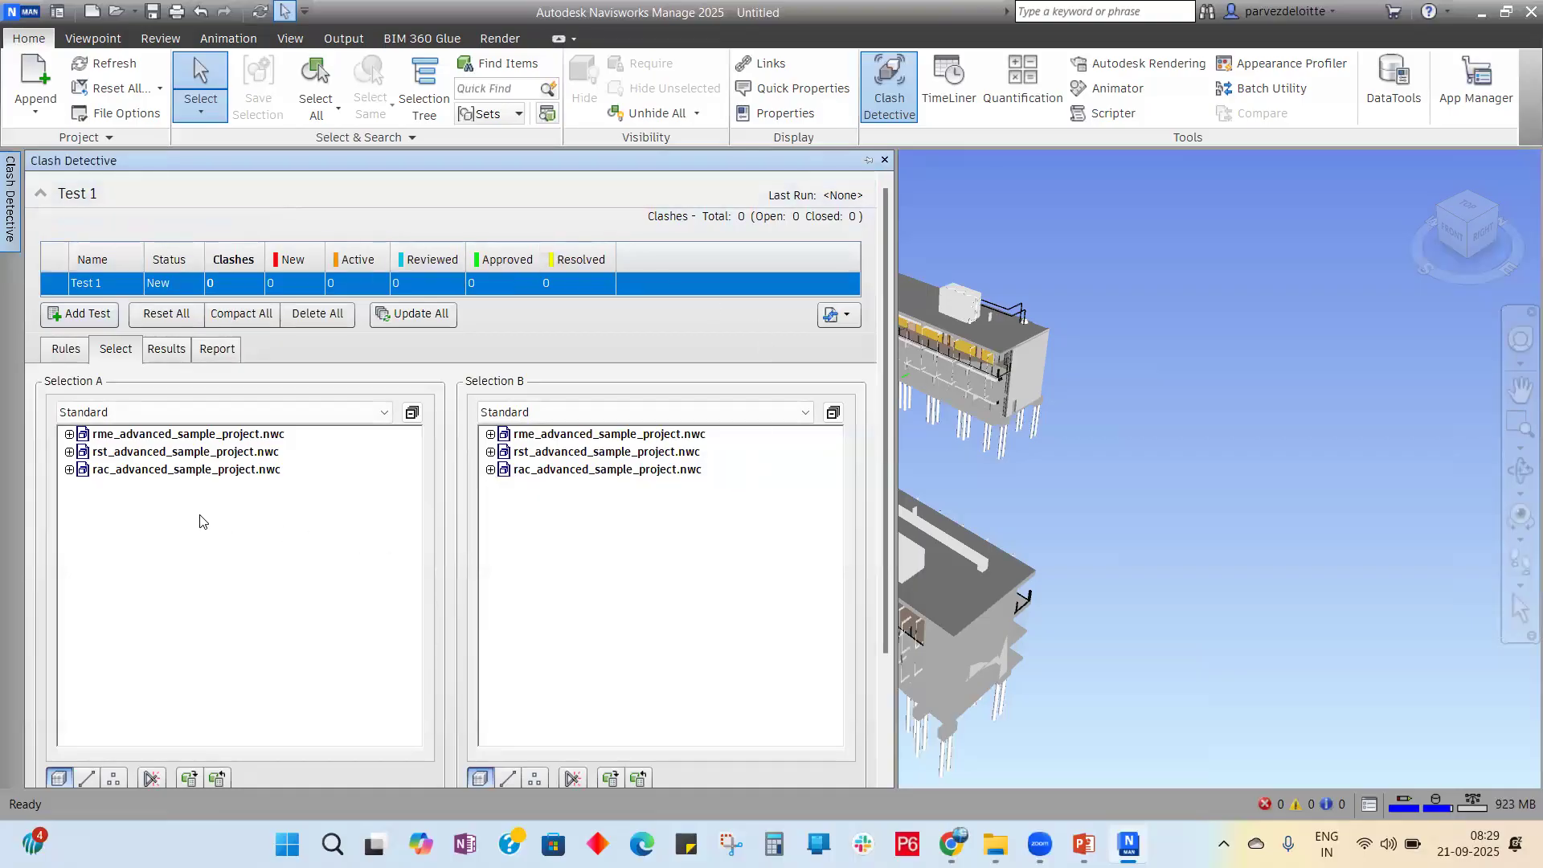
left_click(137, 435)
left_click(146, 452)
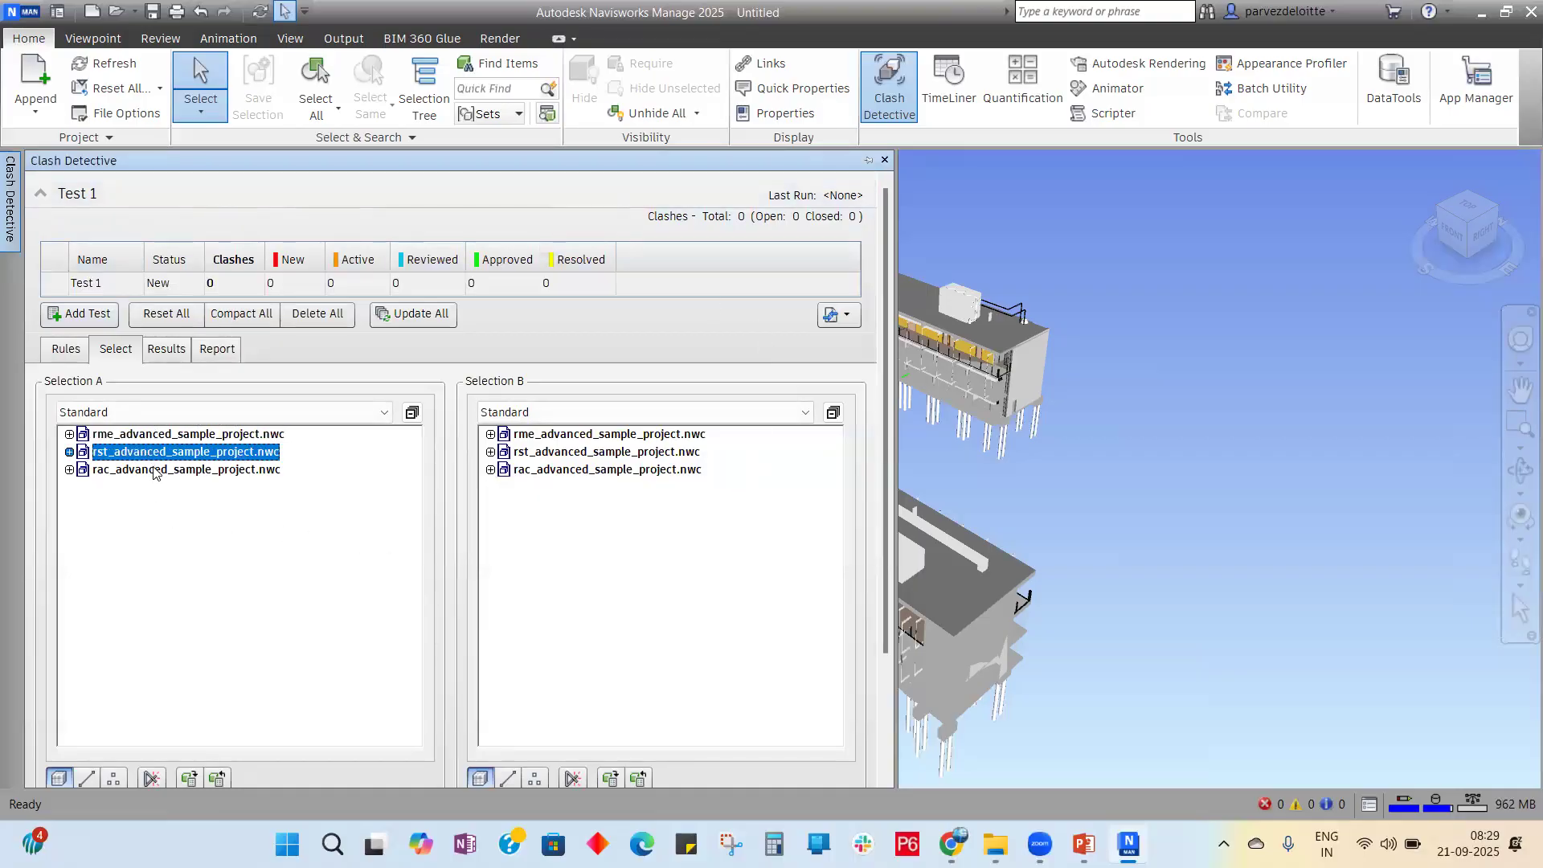
left_click(156, 469)
left_click(582, 435)
left_click(574, 451)
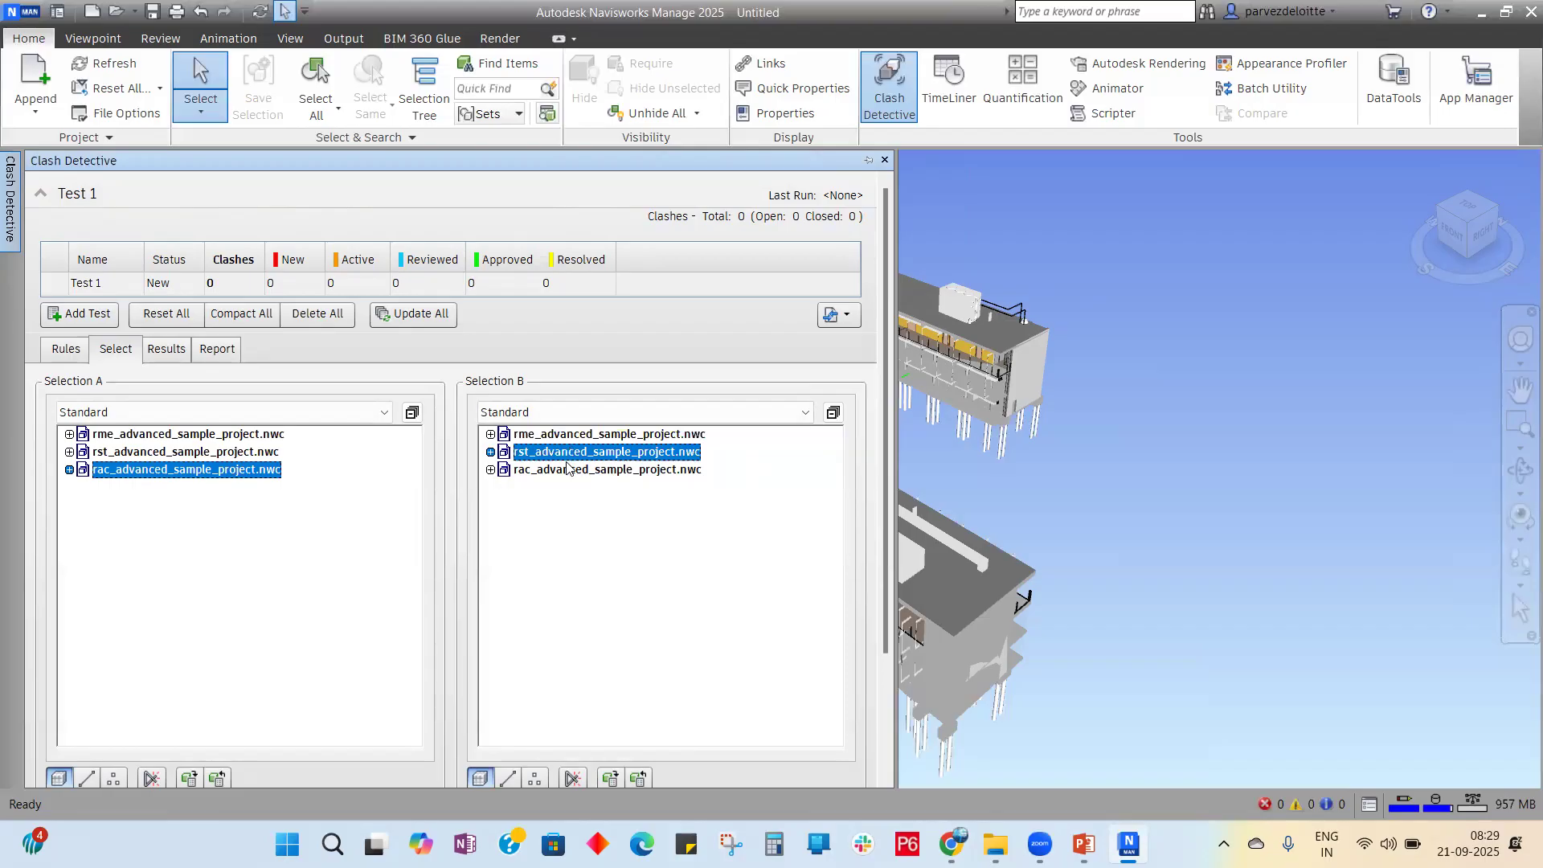
left_click(560, 470)
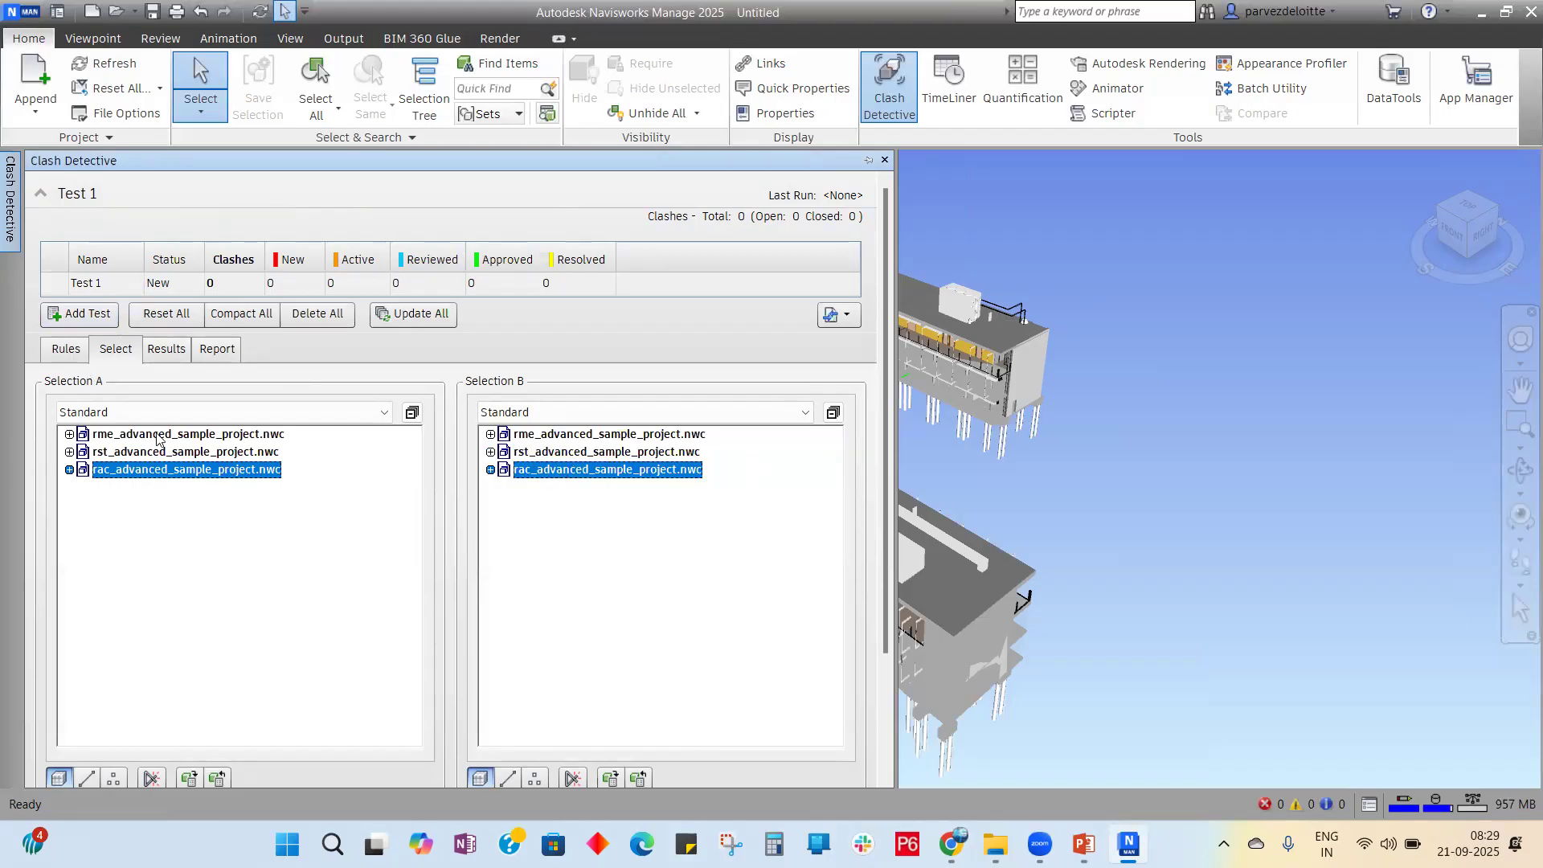
Step: Check the Selection A and B display mode lists, keeping Standard display
left_click(378, 416)
left_click(378, 416)
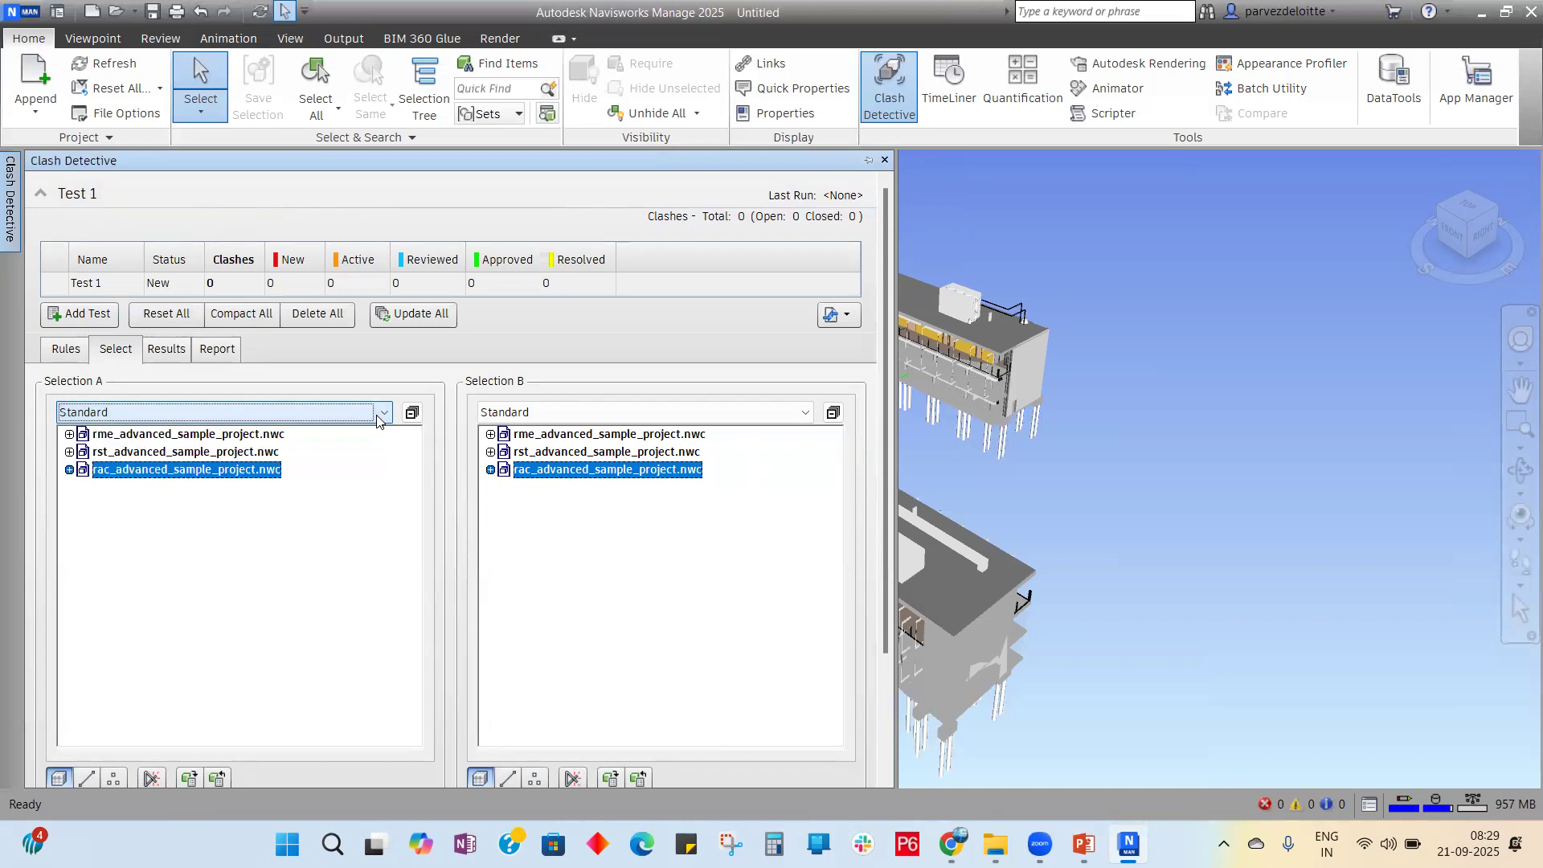
left_click(675, 413)
left_click(674, 418)
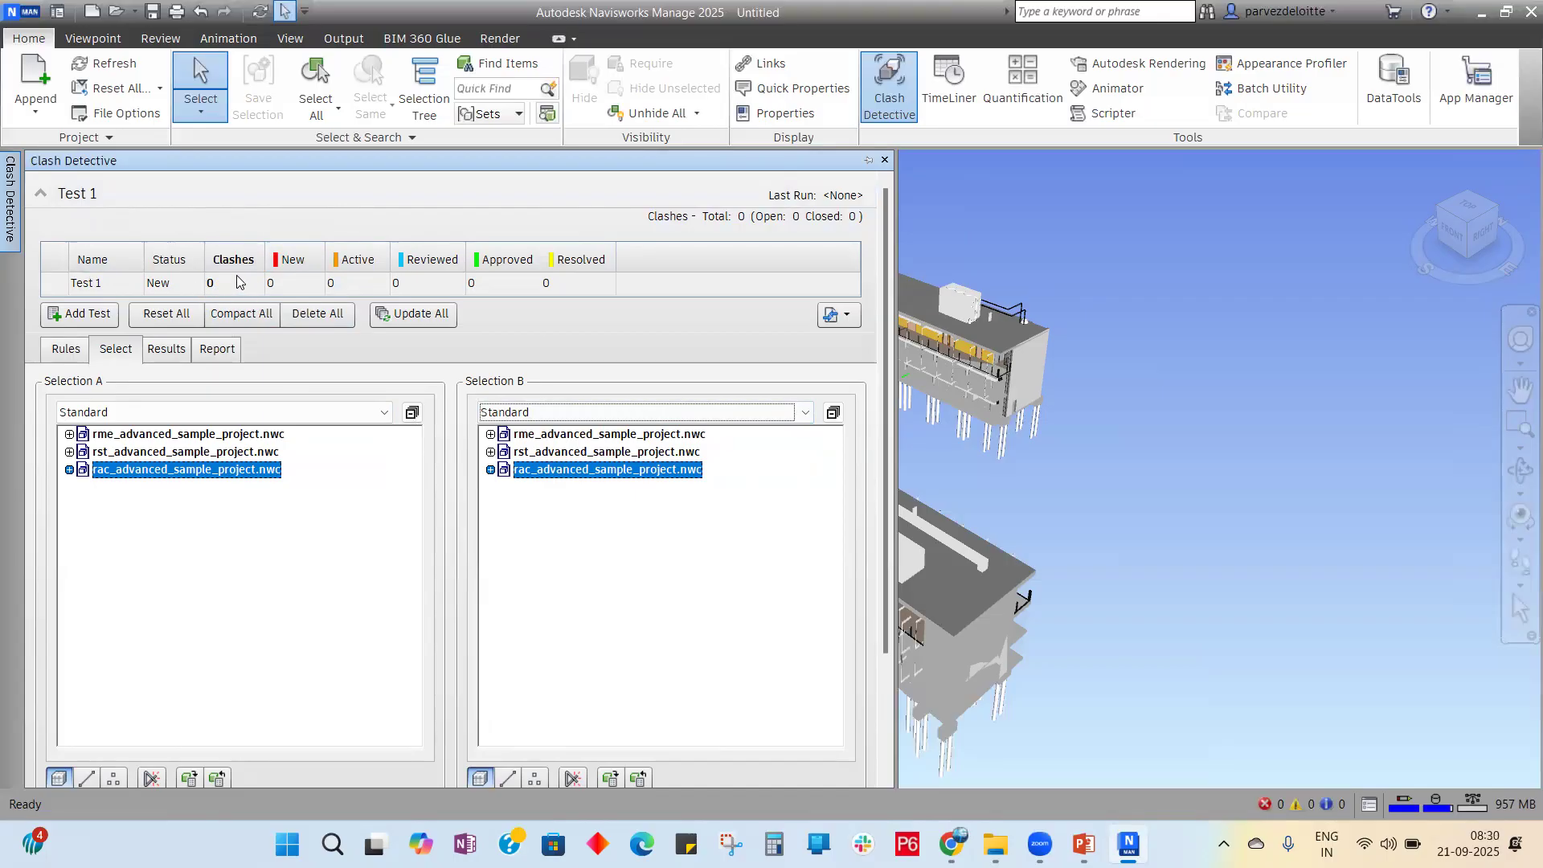
Step: Add Test 2, then rename Test 1 to 'MEP_Vs_ST'
left_click(73, 313)
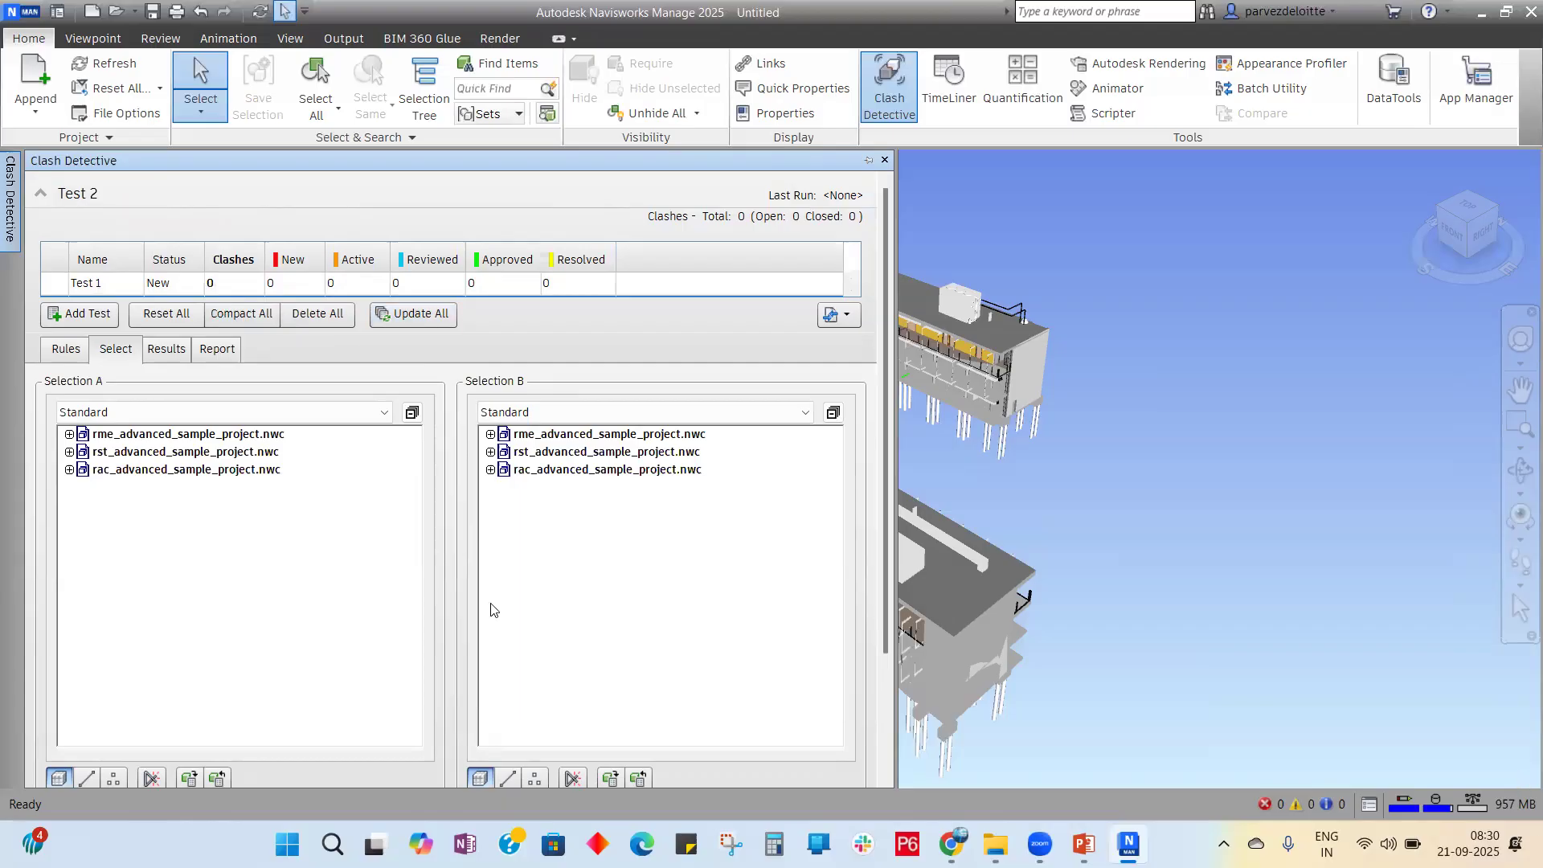
left_click(108, 287)
left_click(109, 289)
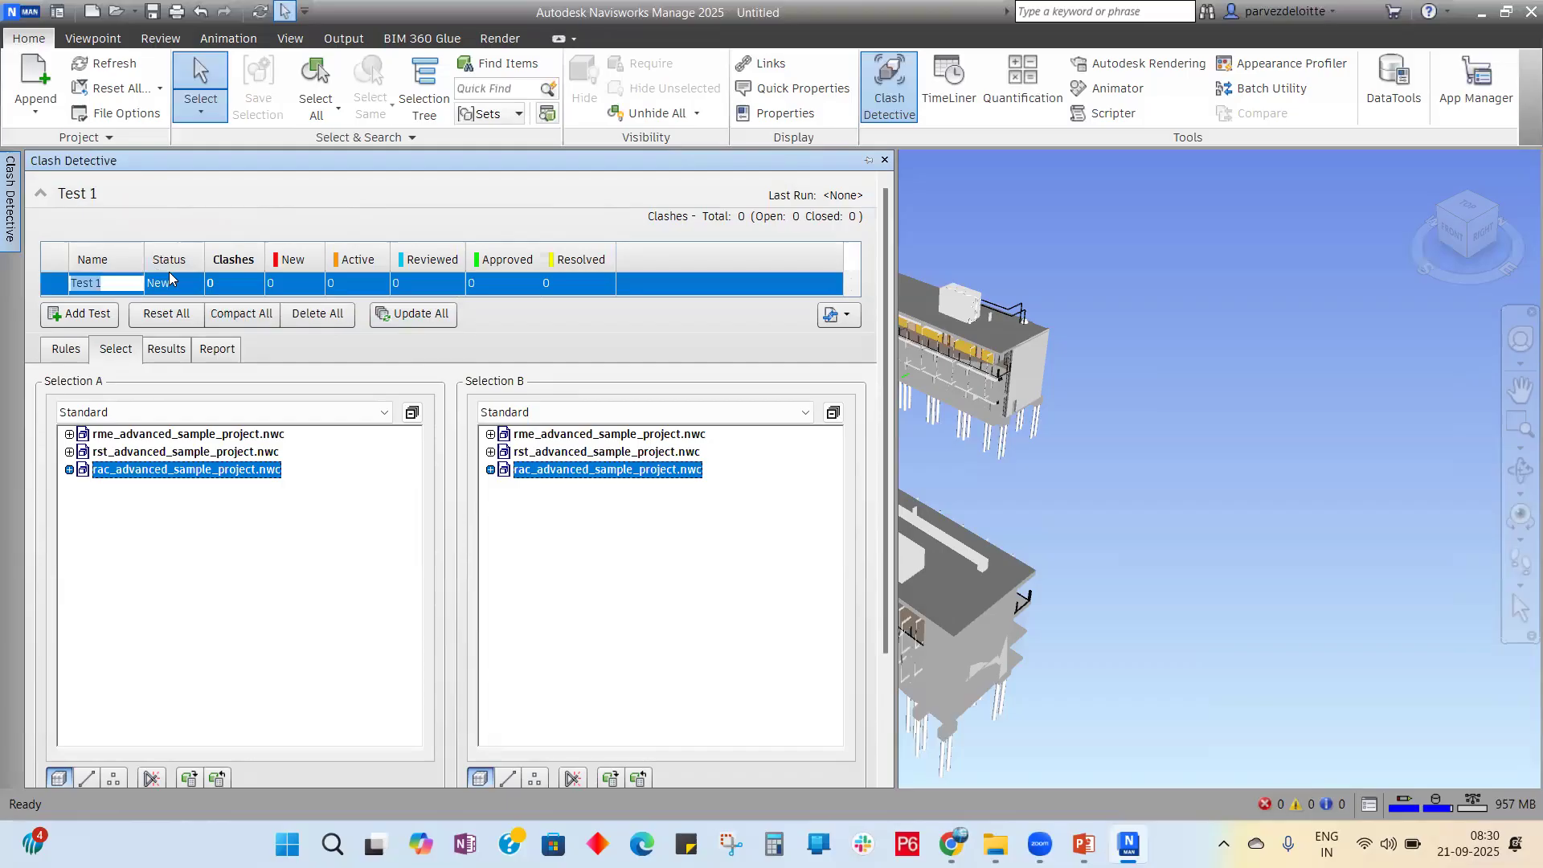
type("MEP_Vs_")
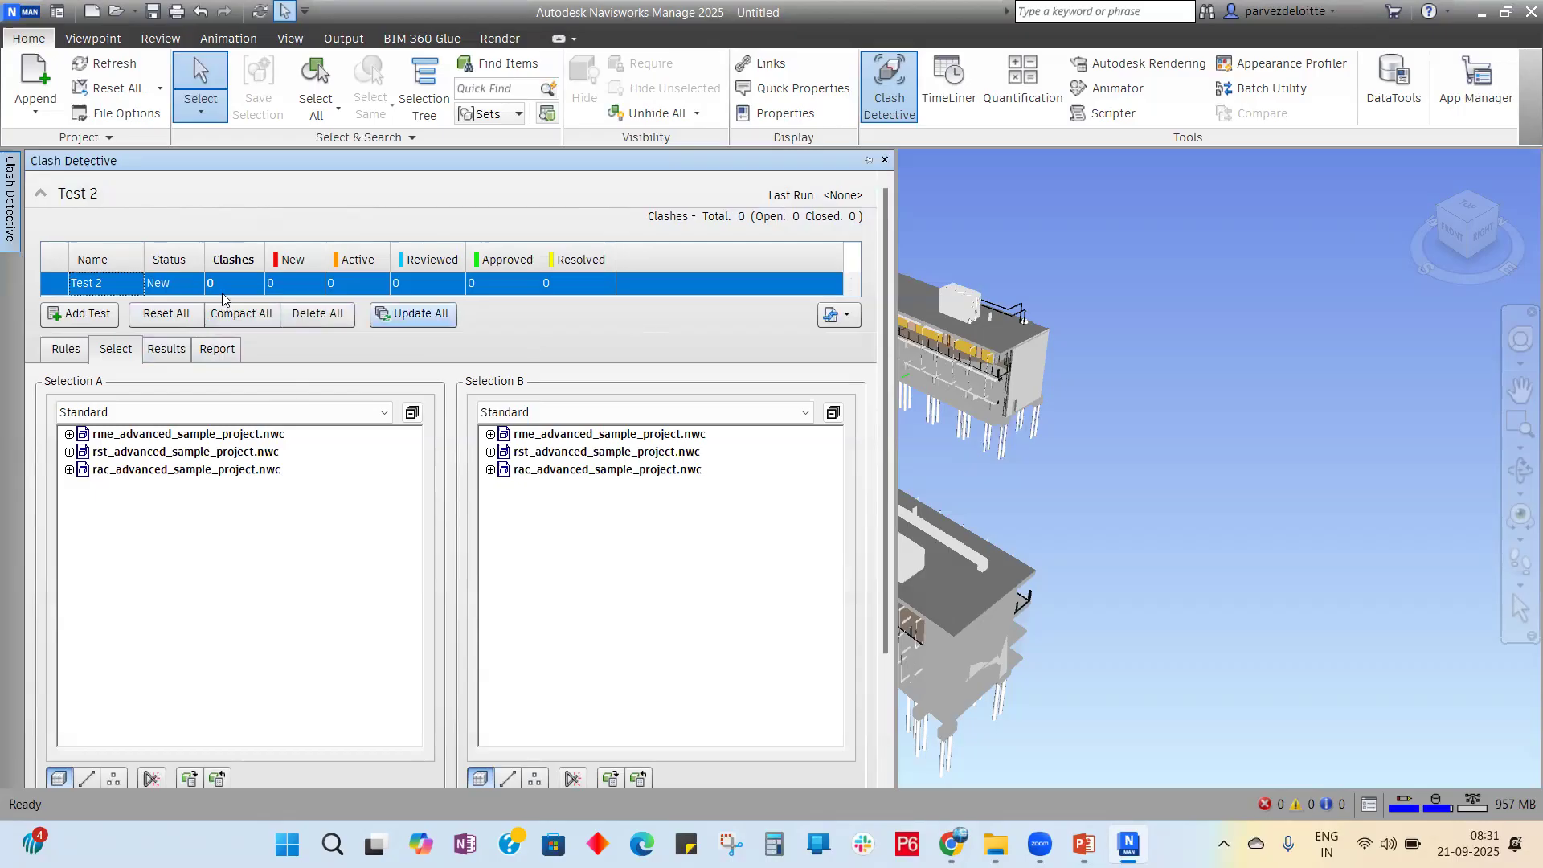
Step: Delete Test 2 using its right-click menu
right_click(81, 291)
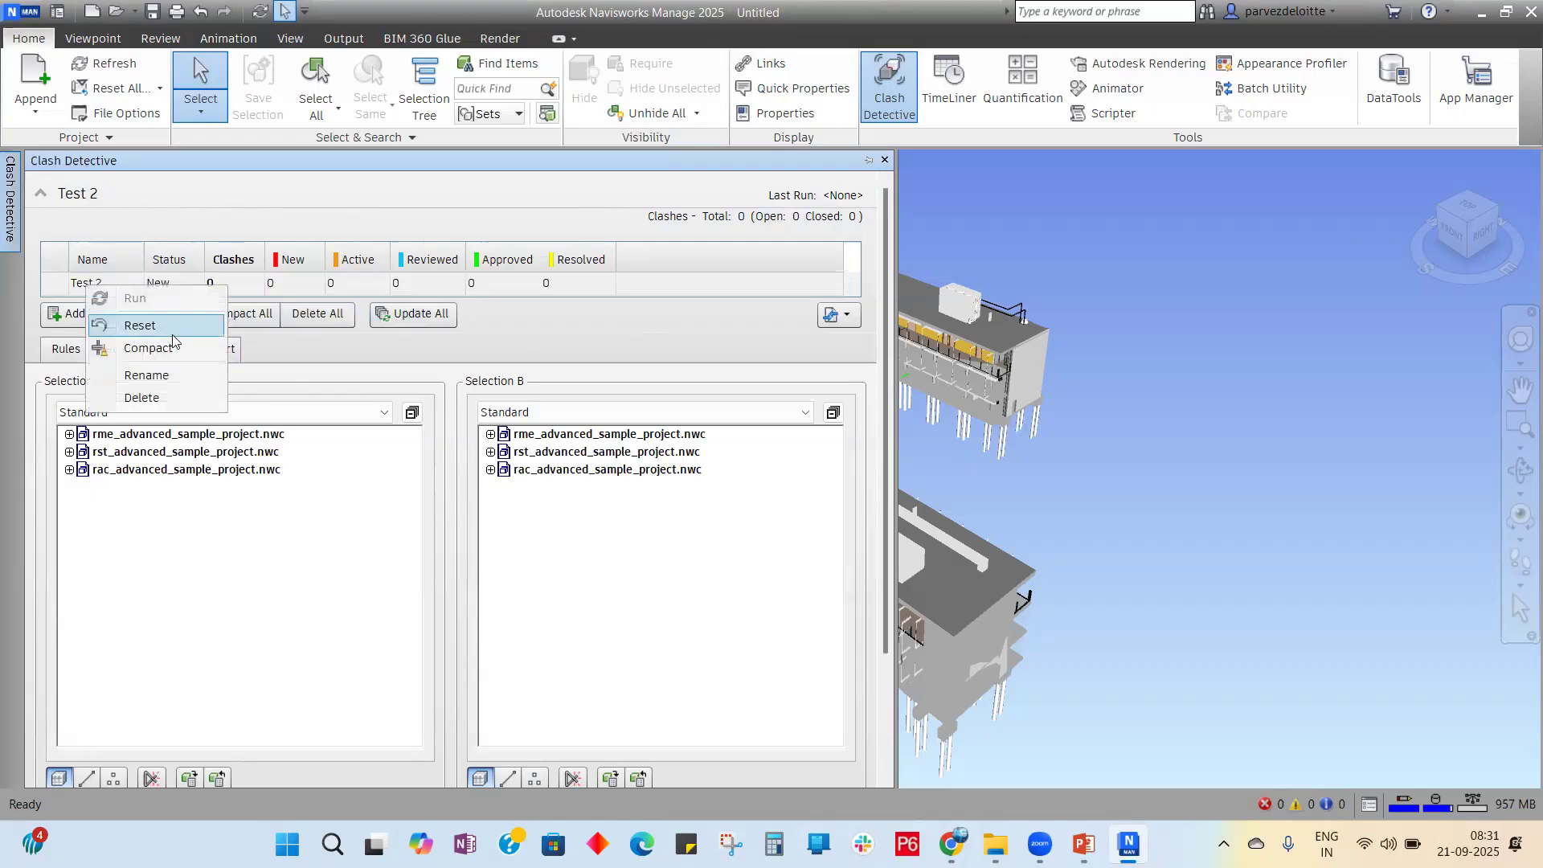
left_click(141, 397)
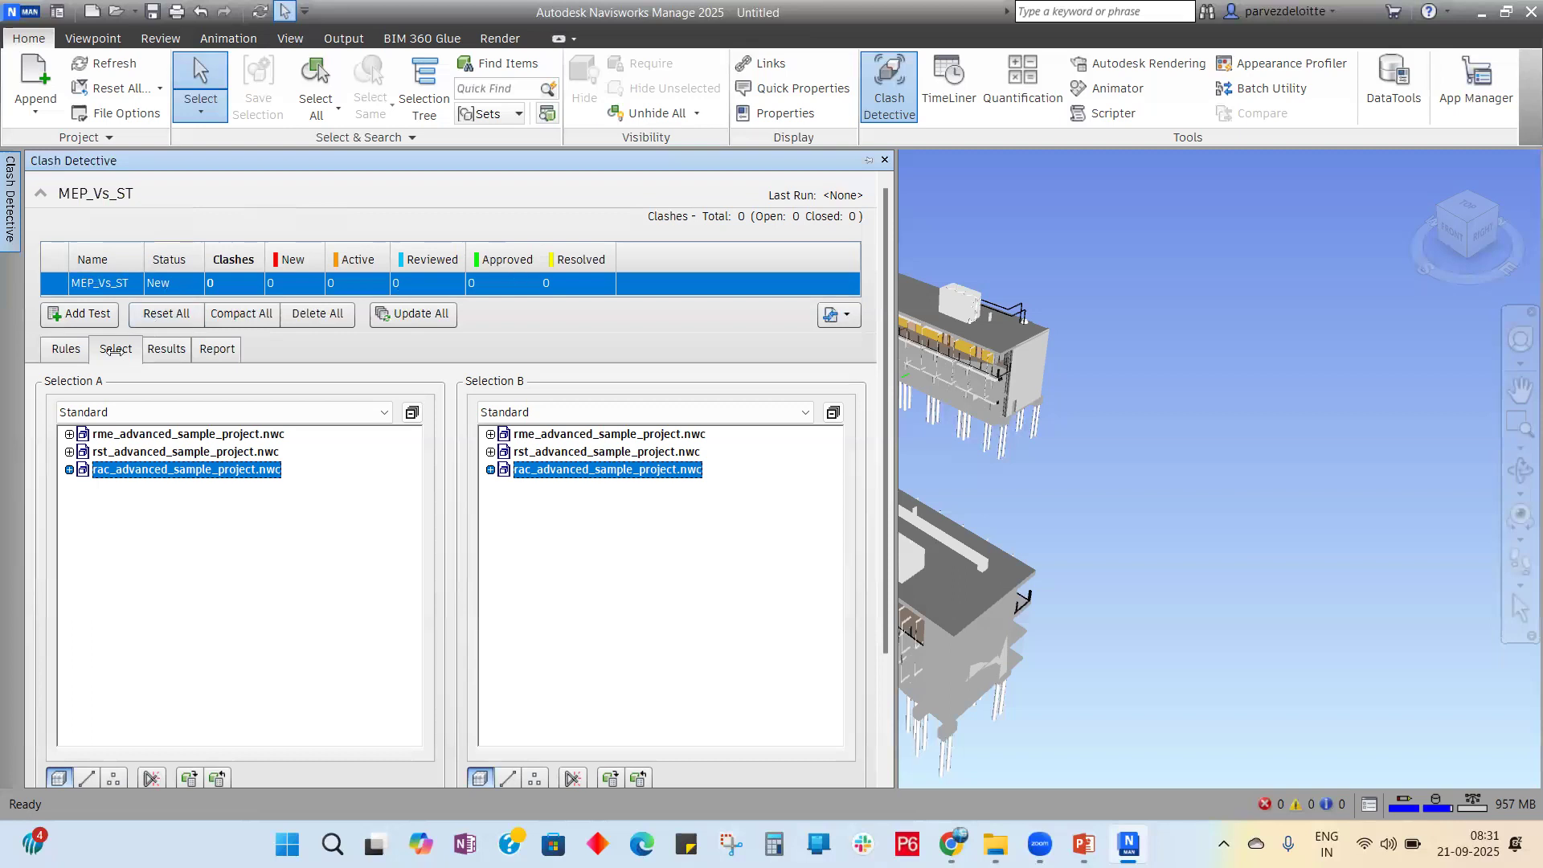
Step: Show the Rules tab for the MEP_Vs_ST test
left_click(68, 350)
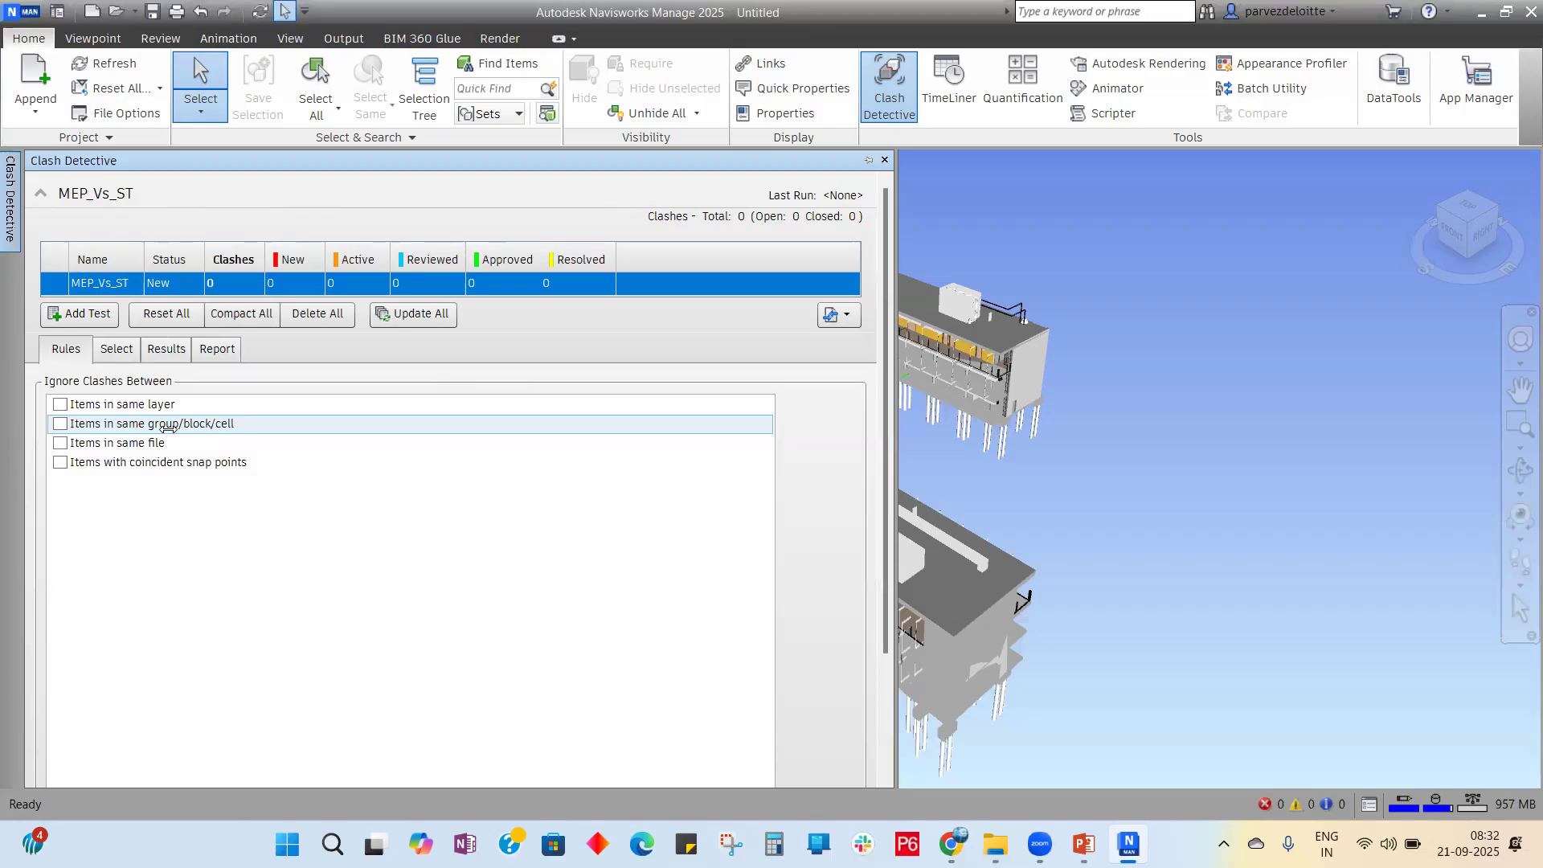
Step: Tick ignore rules for same layer, same group/block/cell, same file and coincident snap points
left_click(60, 404)
left_click(61, 423)
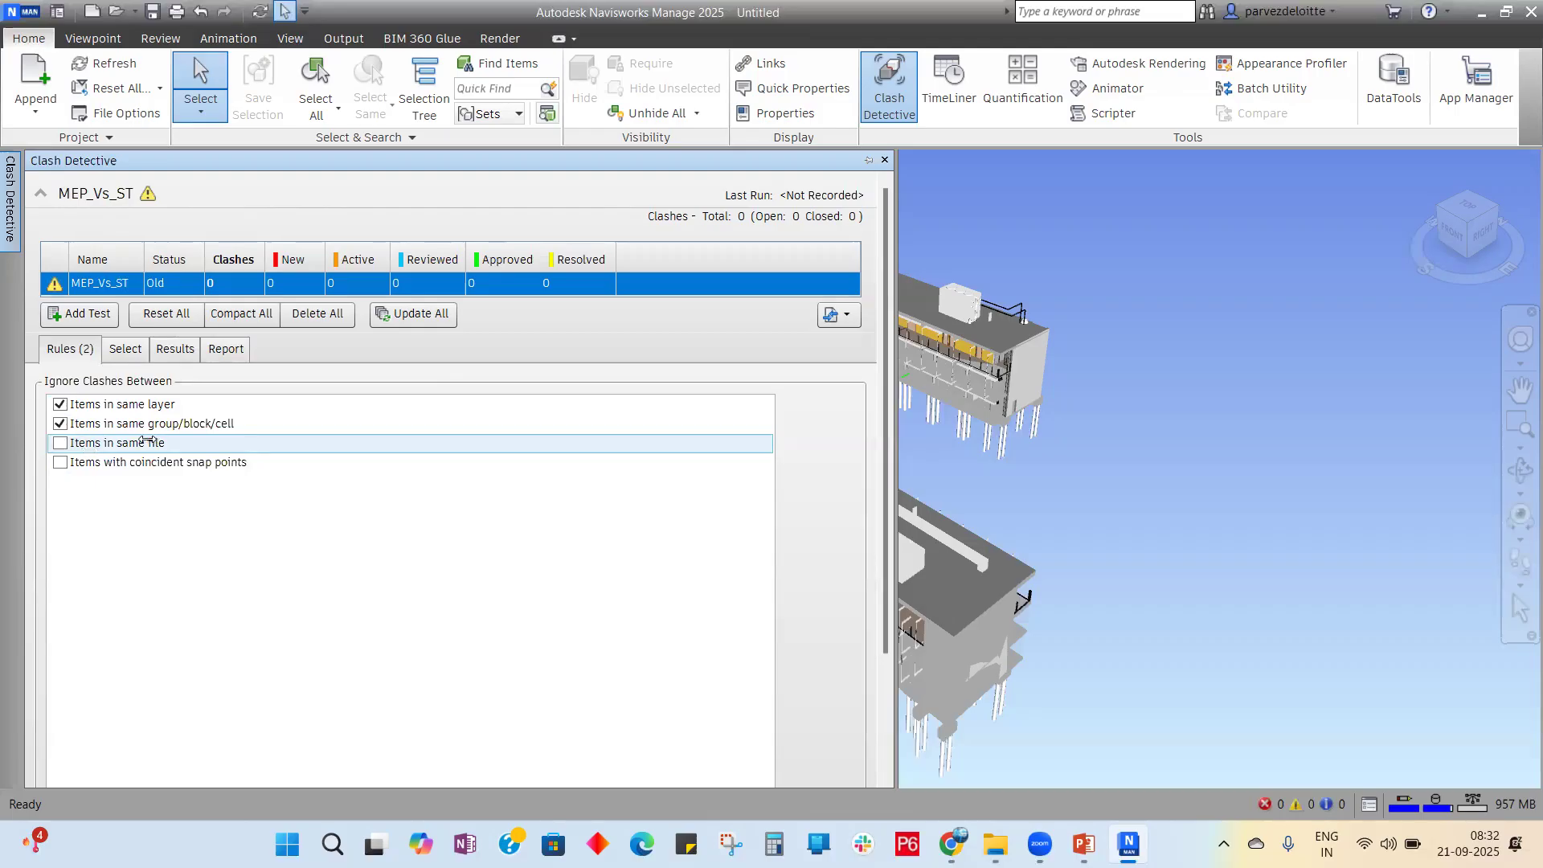
left_click(60, 442)
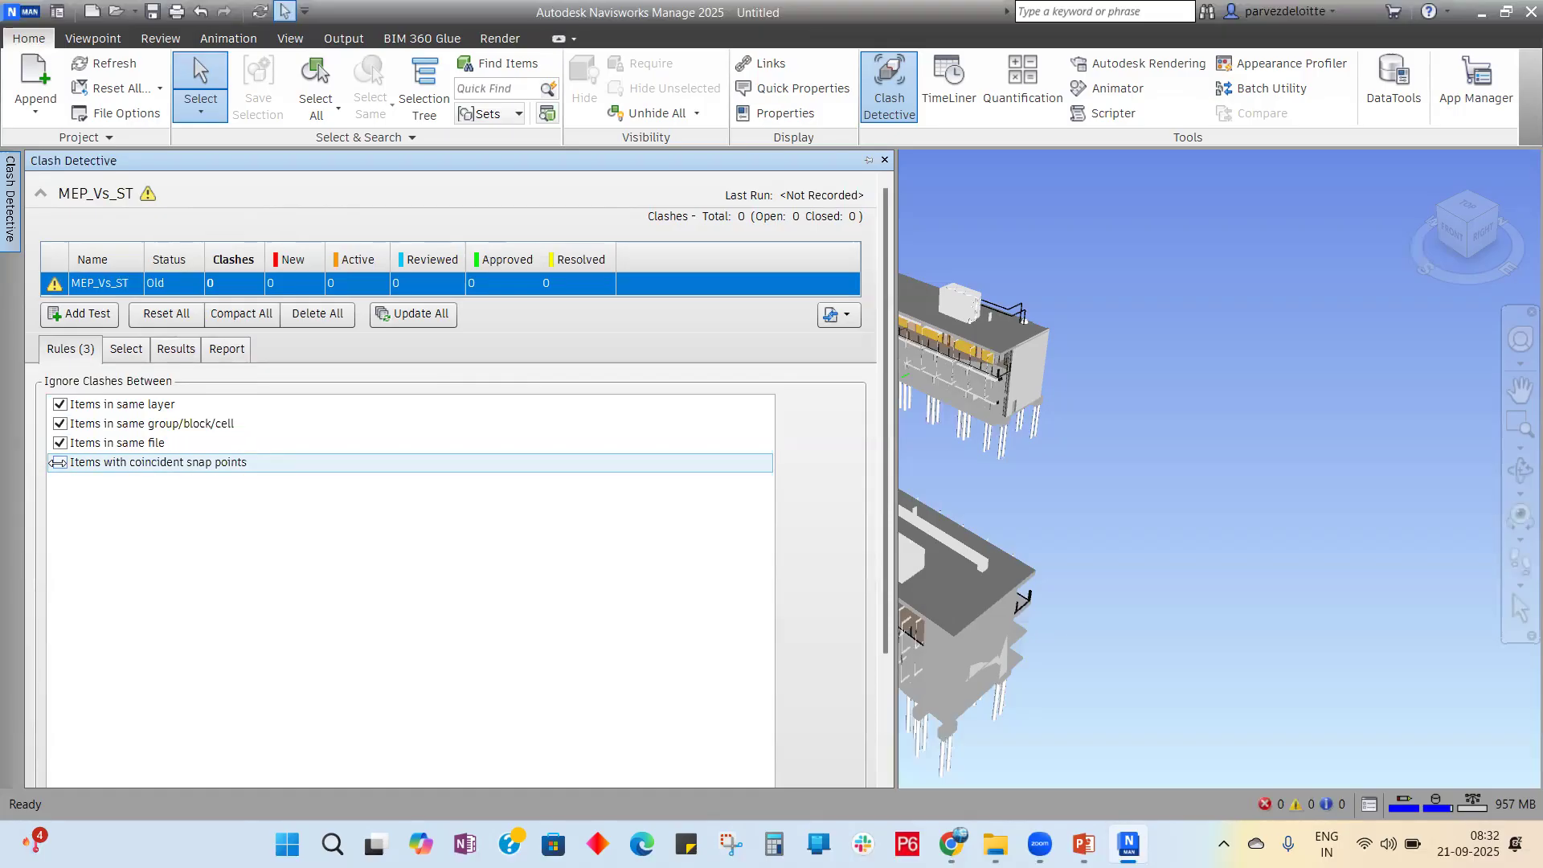
left_click(58, 463)
Step: Pair rme_advanced_sample_project.nwc in Selection A with rst_advanced_sample_project.nwc in Selection B
left_click(126, 349)
left_click(123, 434)
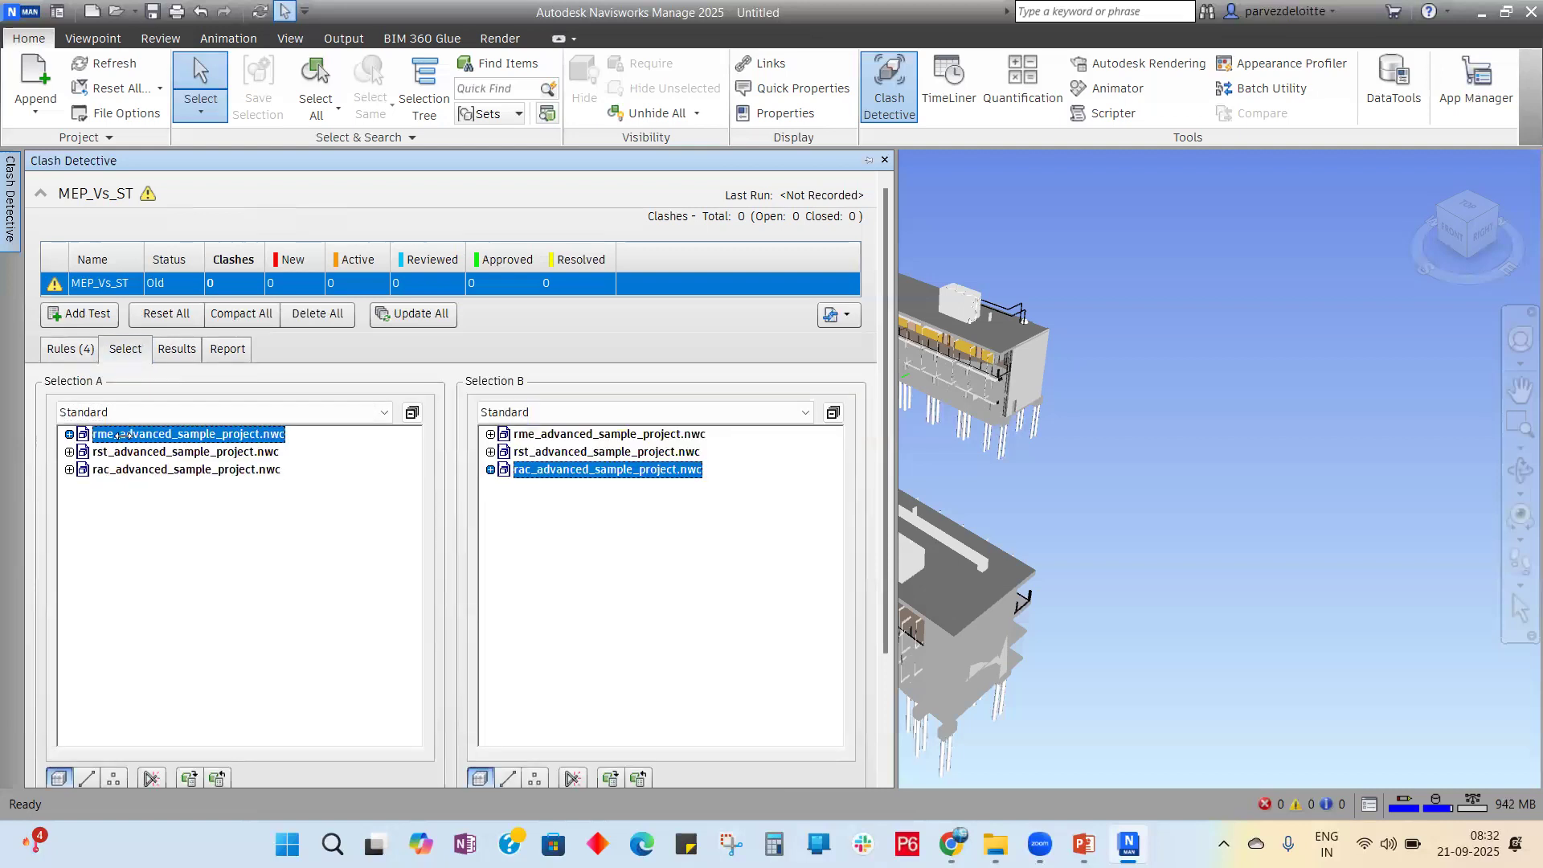
left_click(540, 451)
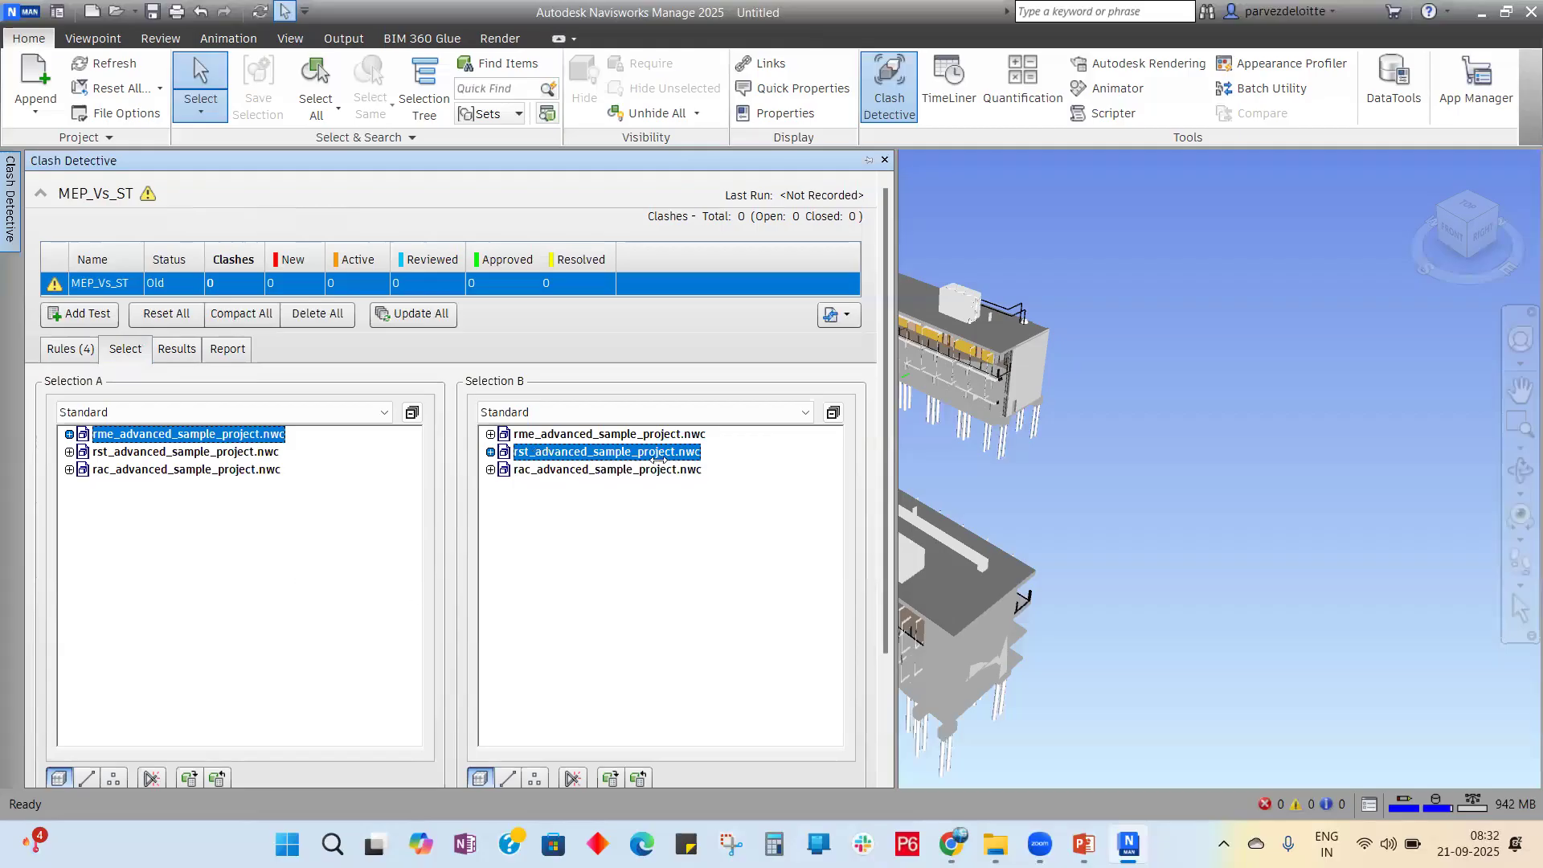
left_click(176, 349)
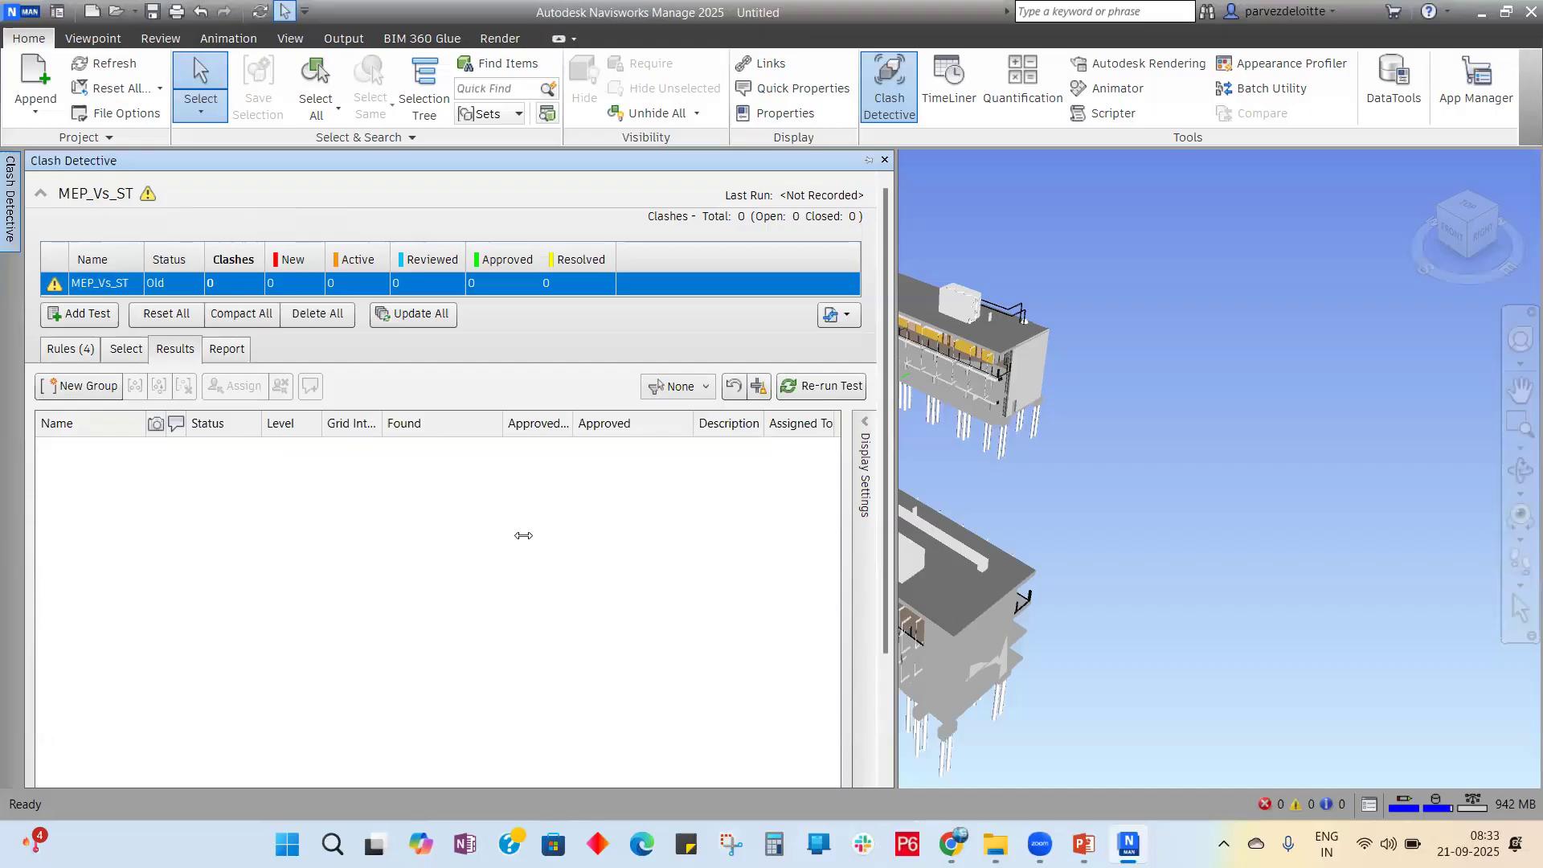
left_click(125, 349)
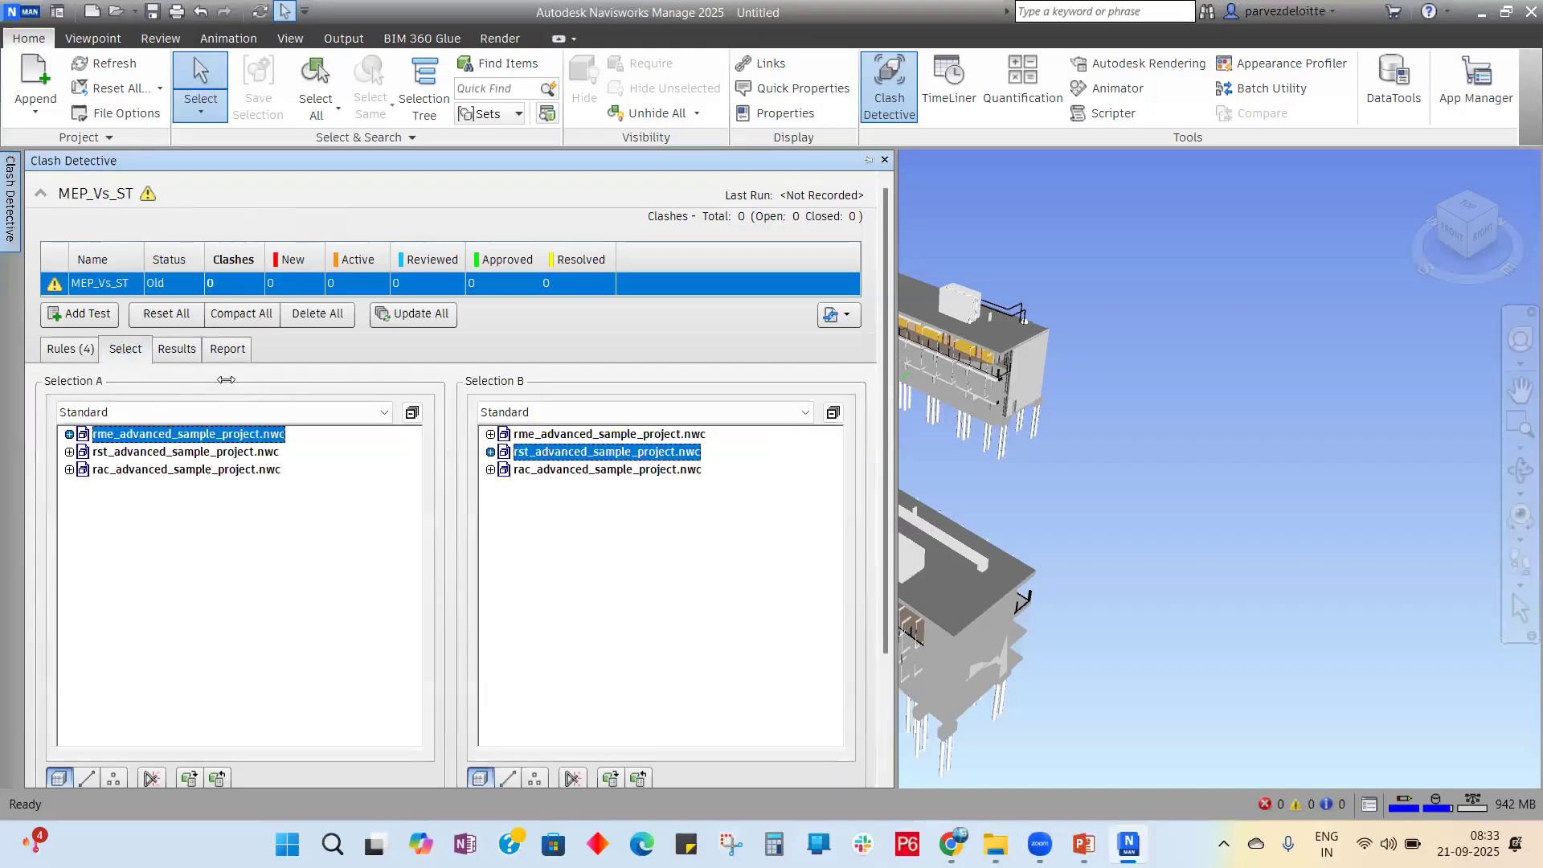
left_click(227, 348)
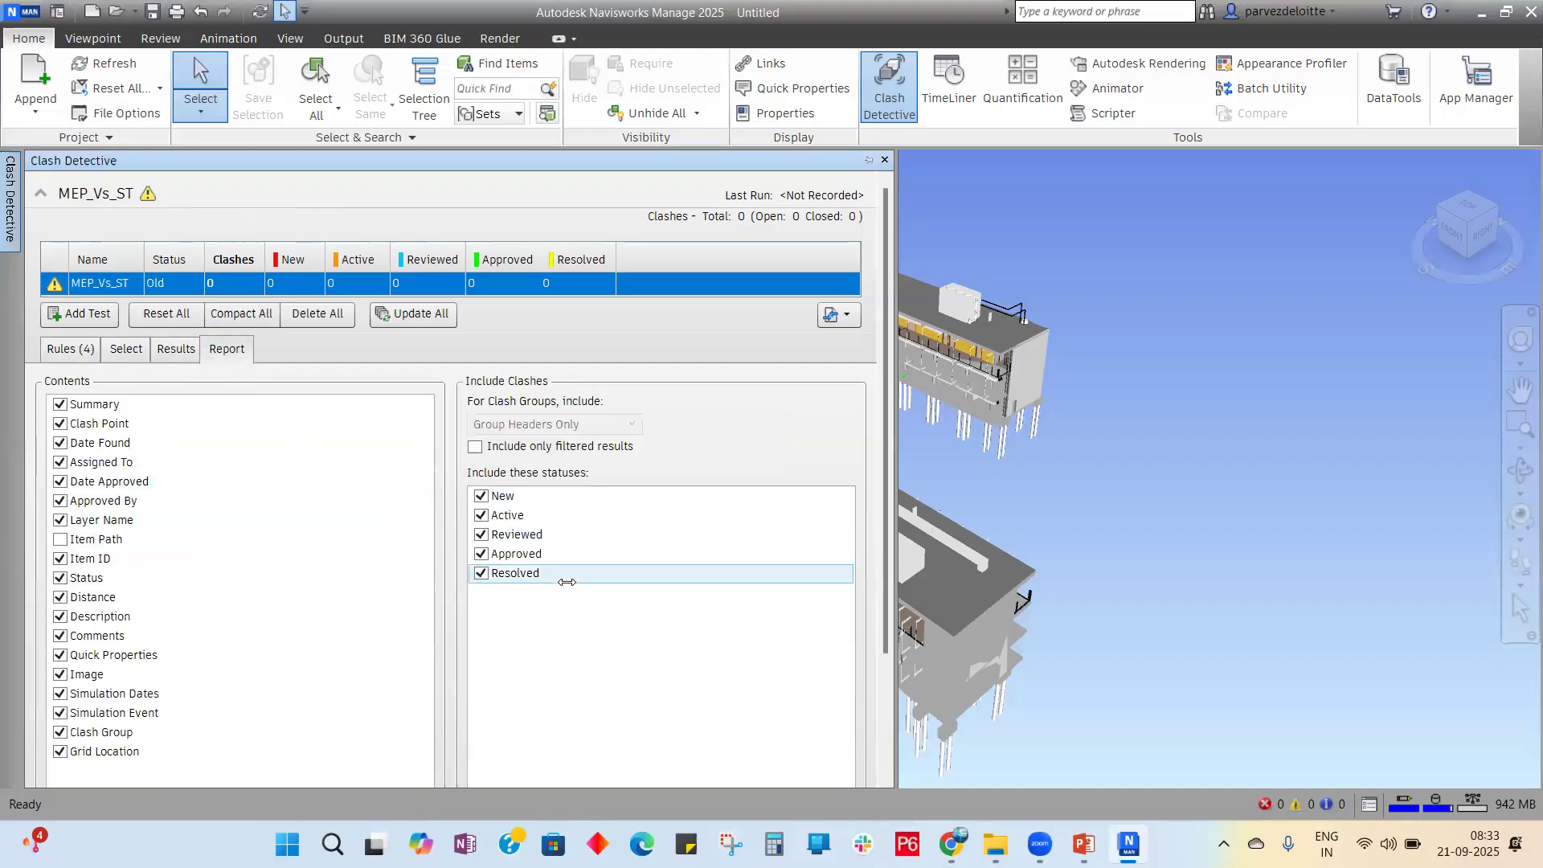
left_click(117, 348)
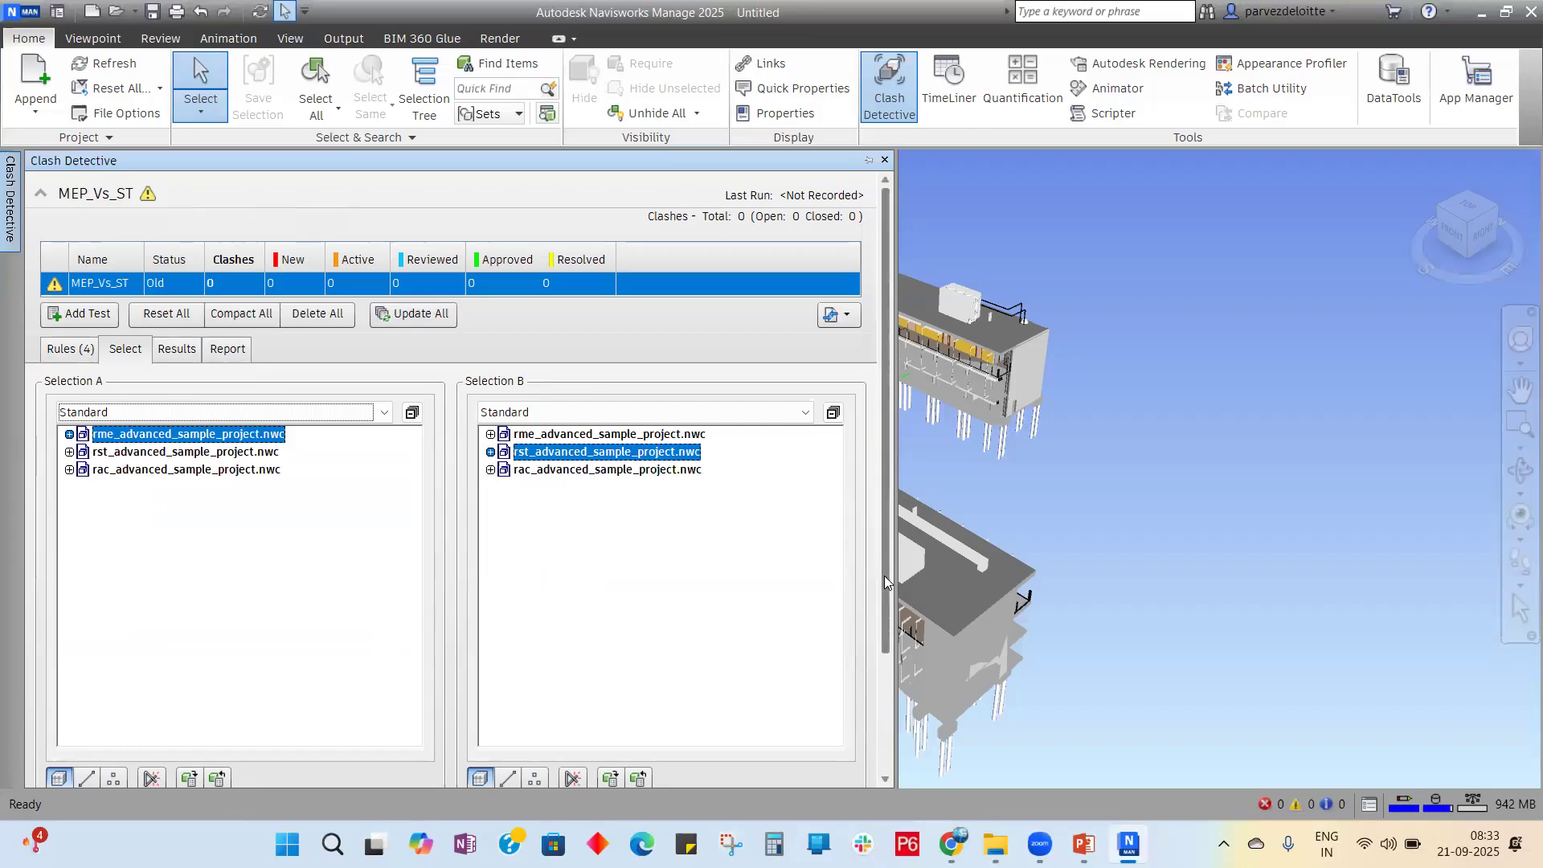
scroll(884, 575, "down", 3)
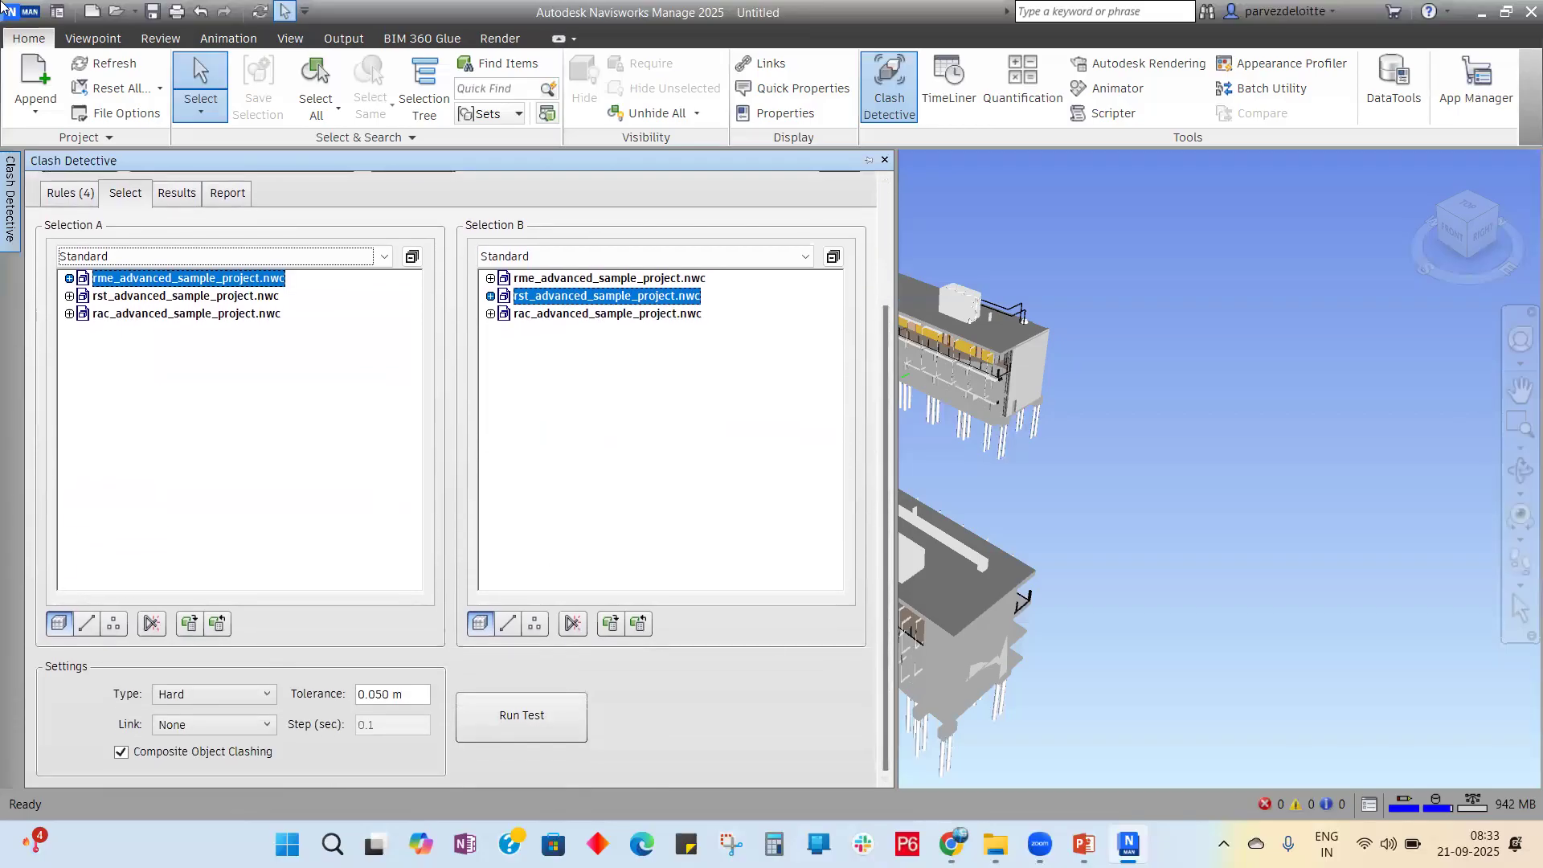
left_click(264, 694)
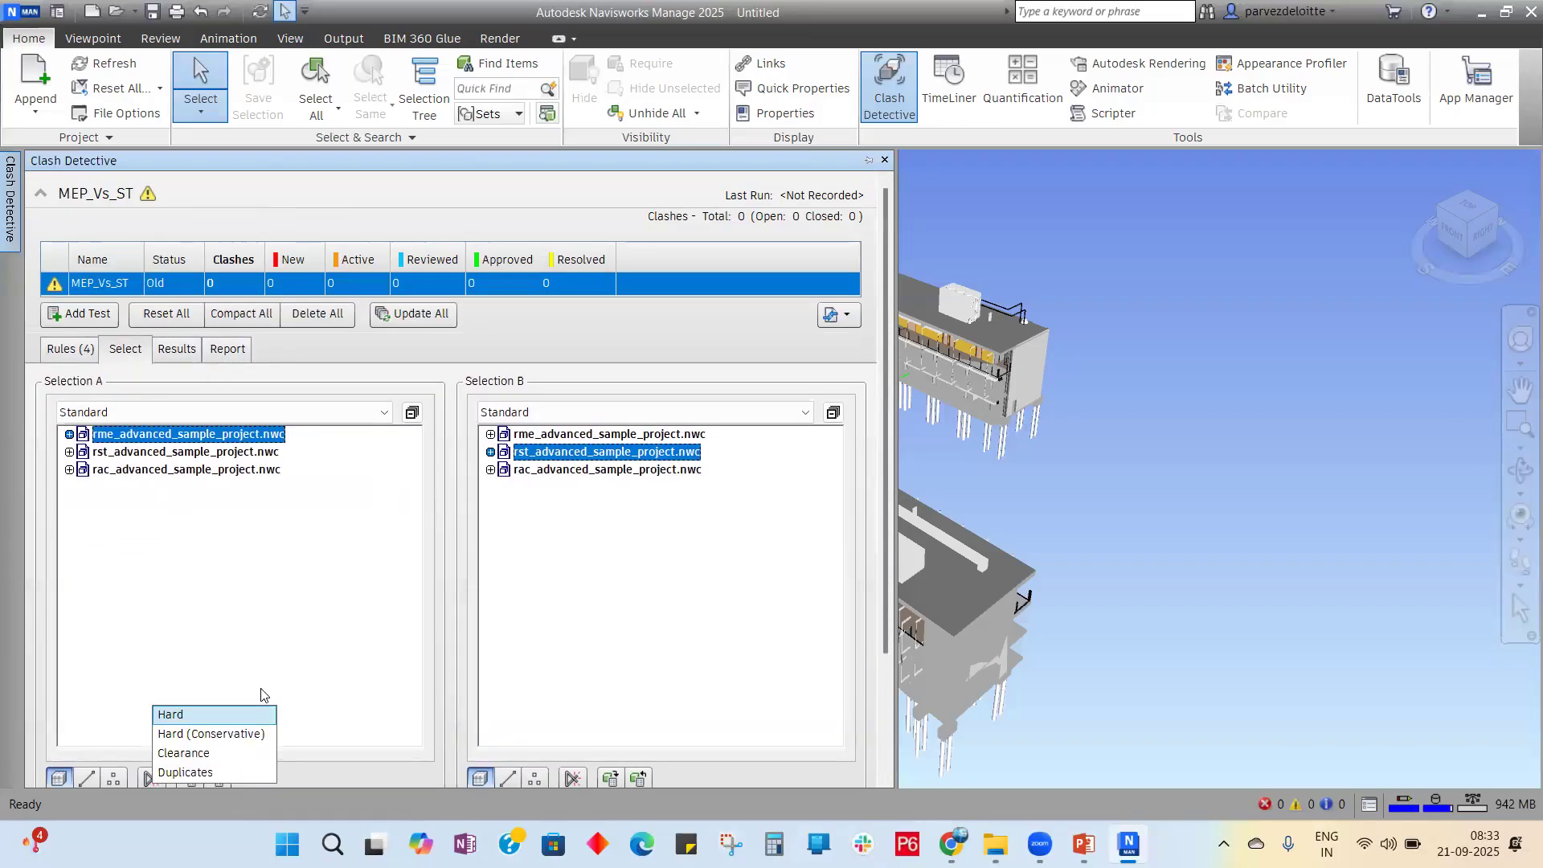
left_click(884, 428)
scroll(877, 643, "down", 3)
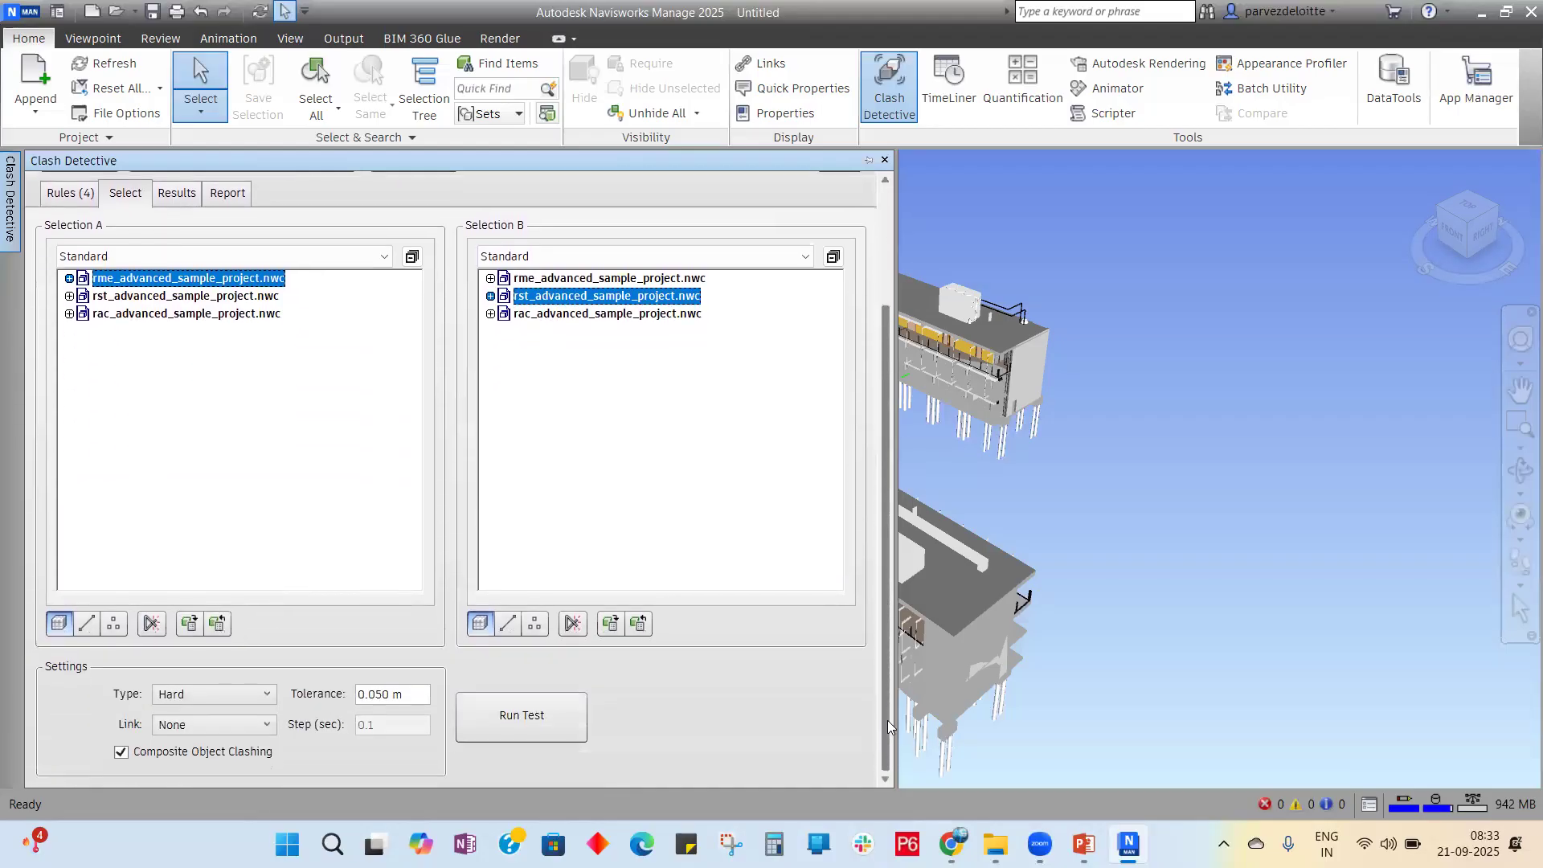
left_click(267, 696)
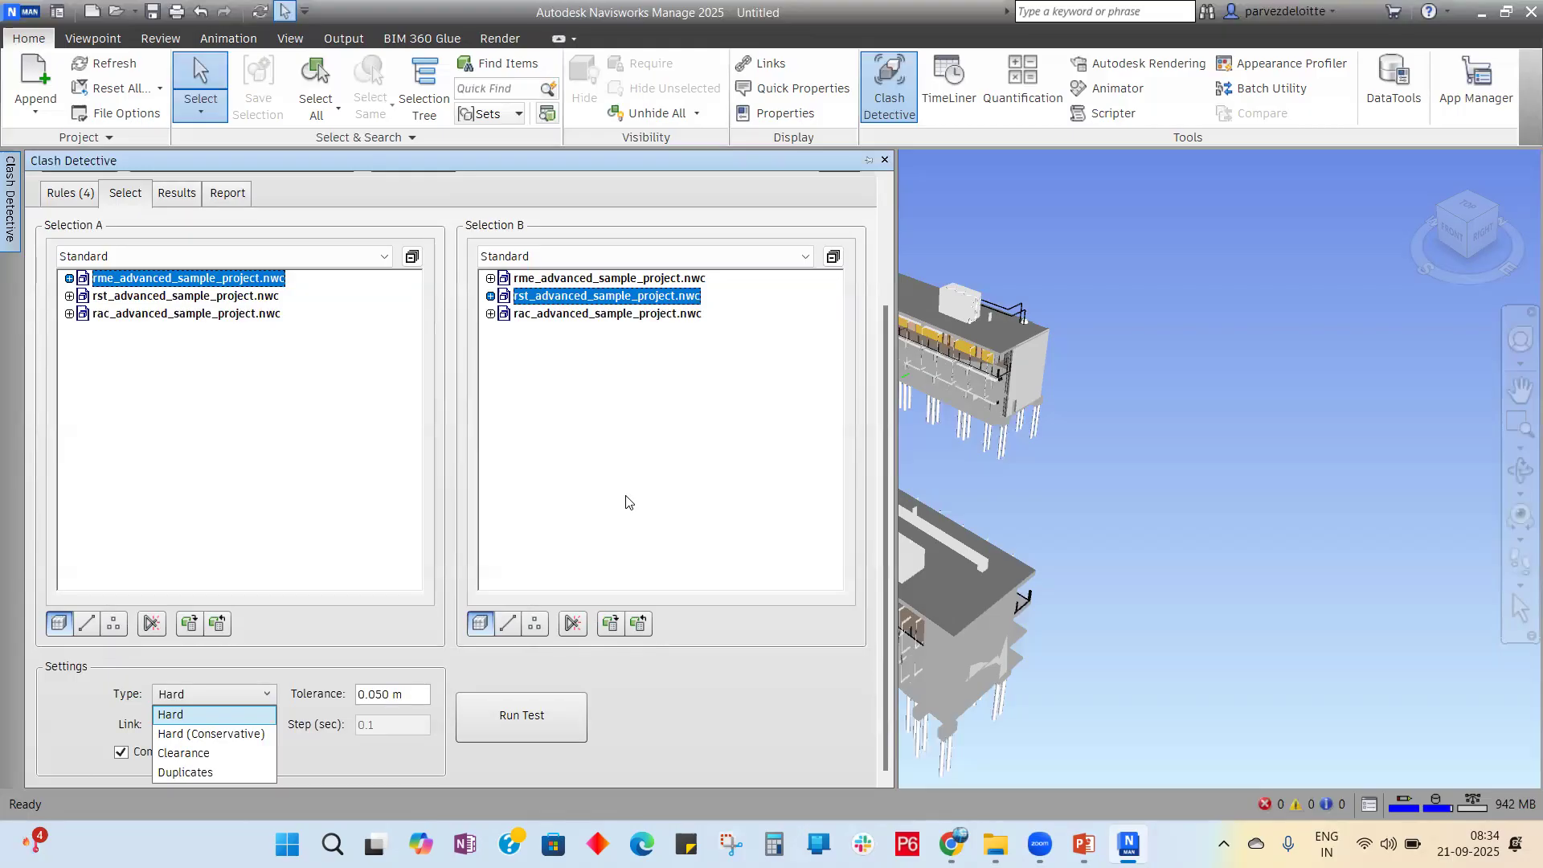
left_click(245, 715)
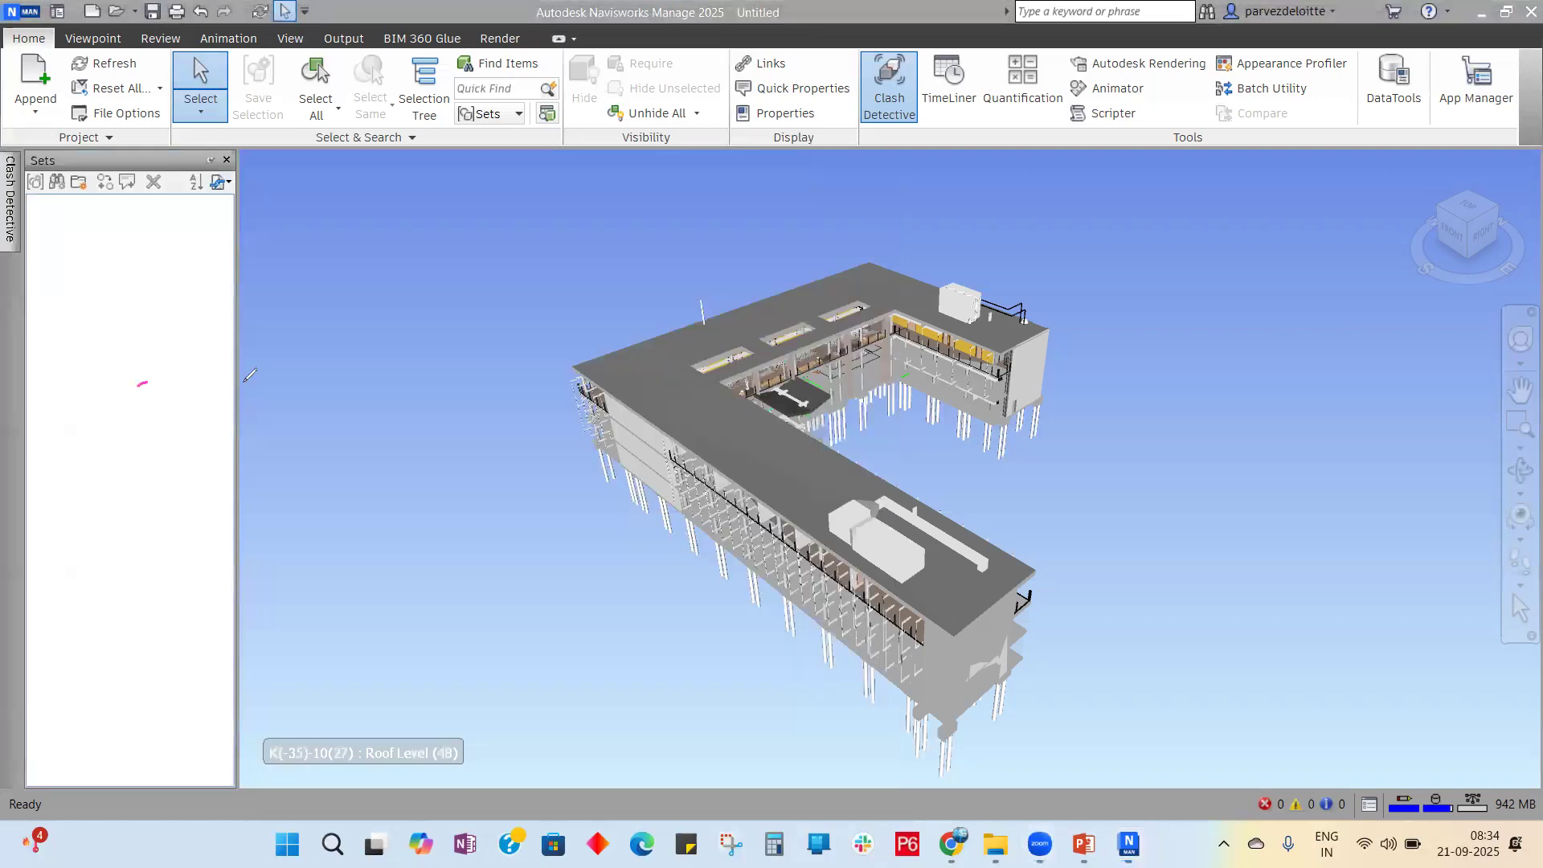
left_click_drag(249, 374, 417, 362)
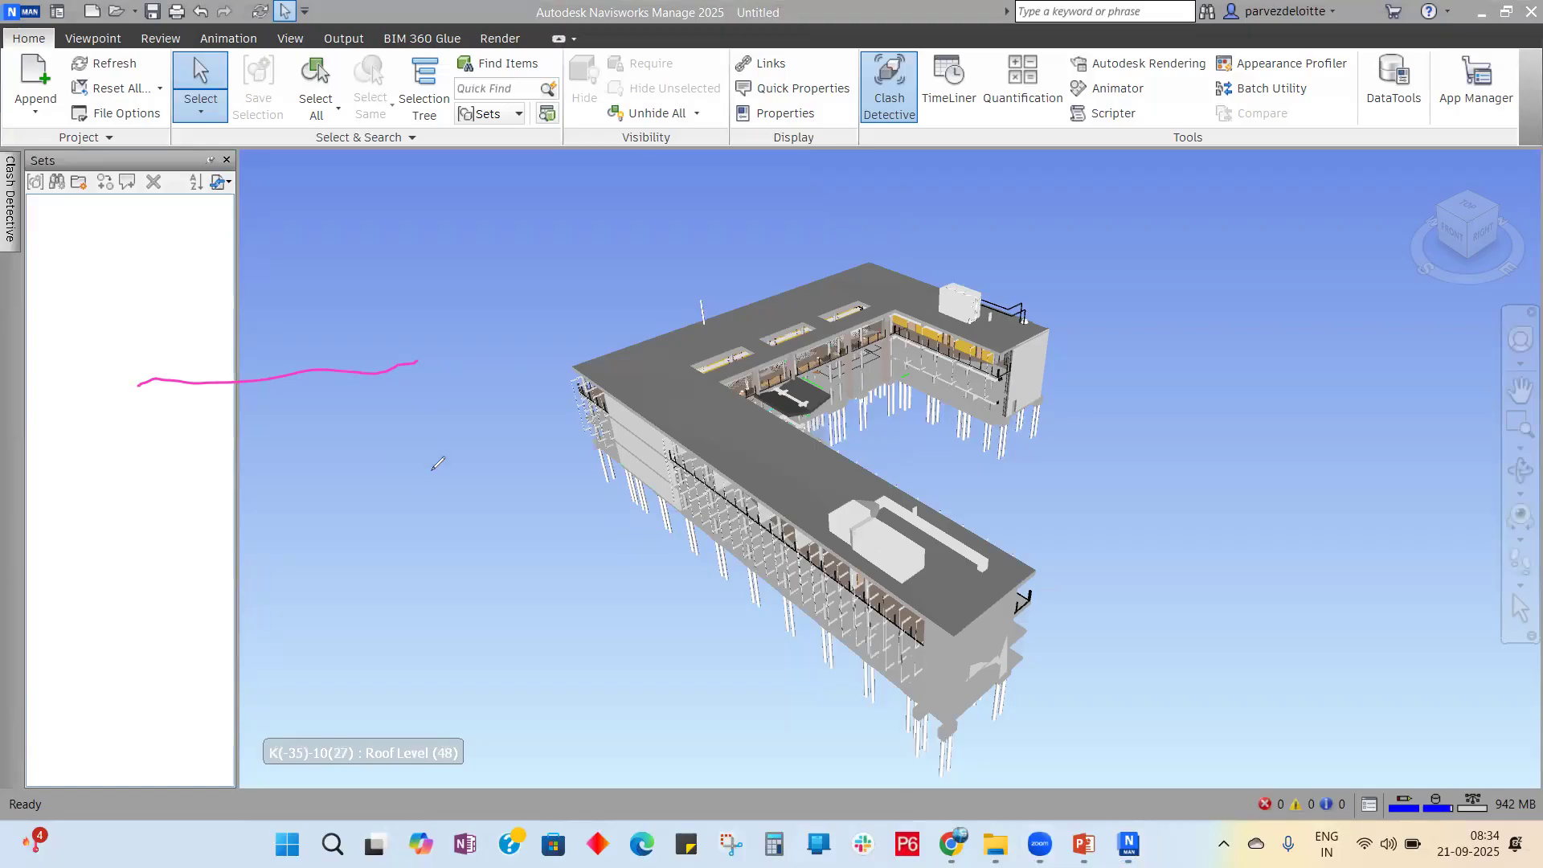
left_click(452, 488)
left_click_drag(452, 487, 403, 299)
left_click_drag(416, 364, 470, 353)
mouse_move(284, 326)
left_mouse_down()
mouse_move(314, 372)
mouse_move(342, 490)
left_mouse_up()
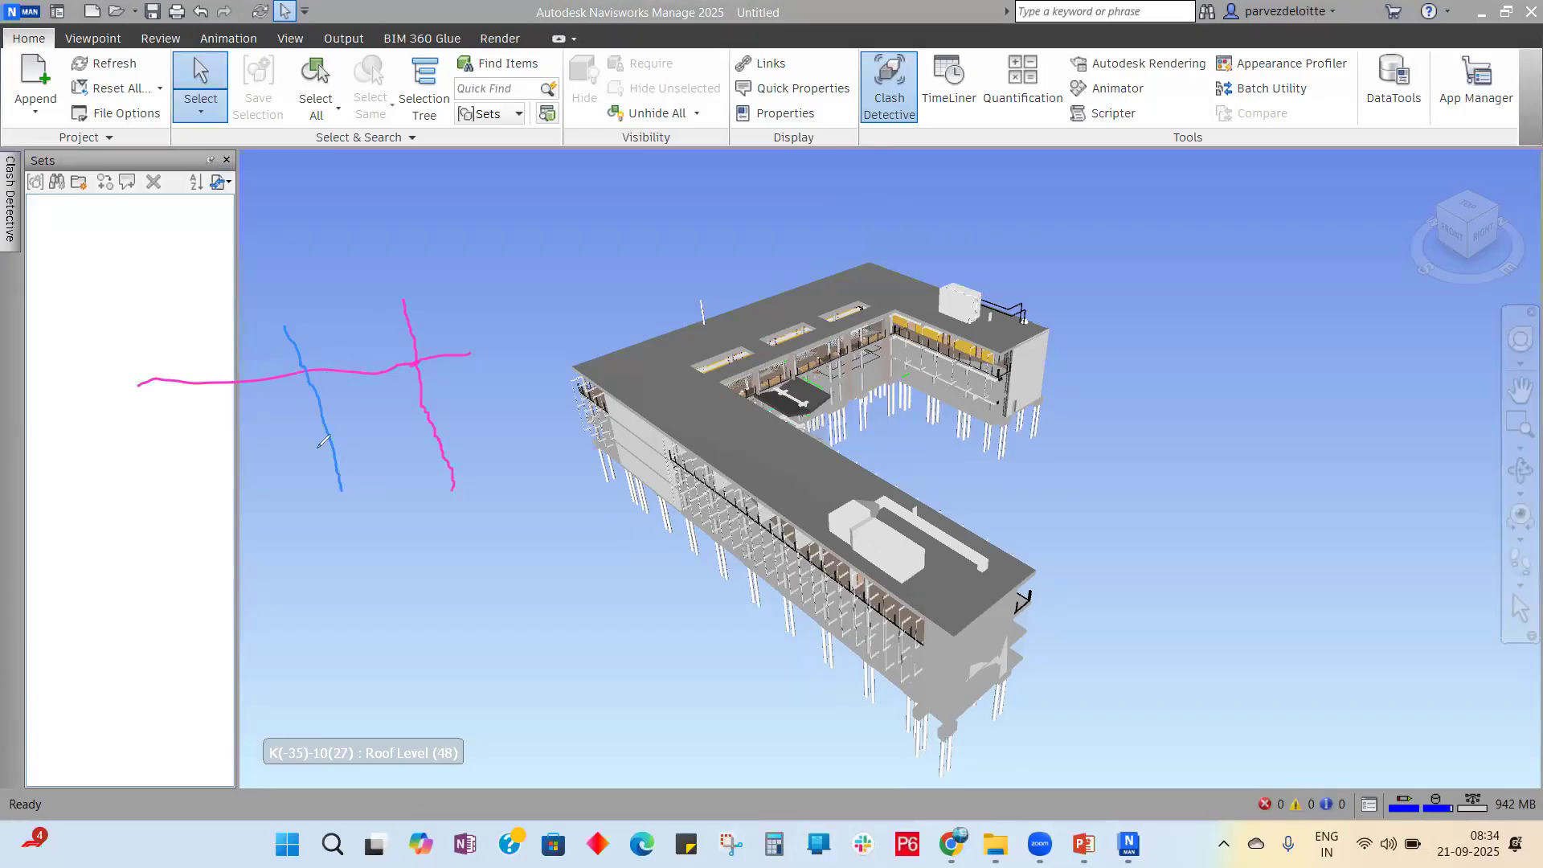
left_click_drag(304, 317, 387, 492)
mouse_move(291, 291)
left_mouse_down()
mouse_move(362, 422)
mouse_move(287, 287)
left_mouse_up()
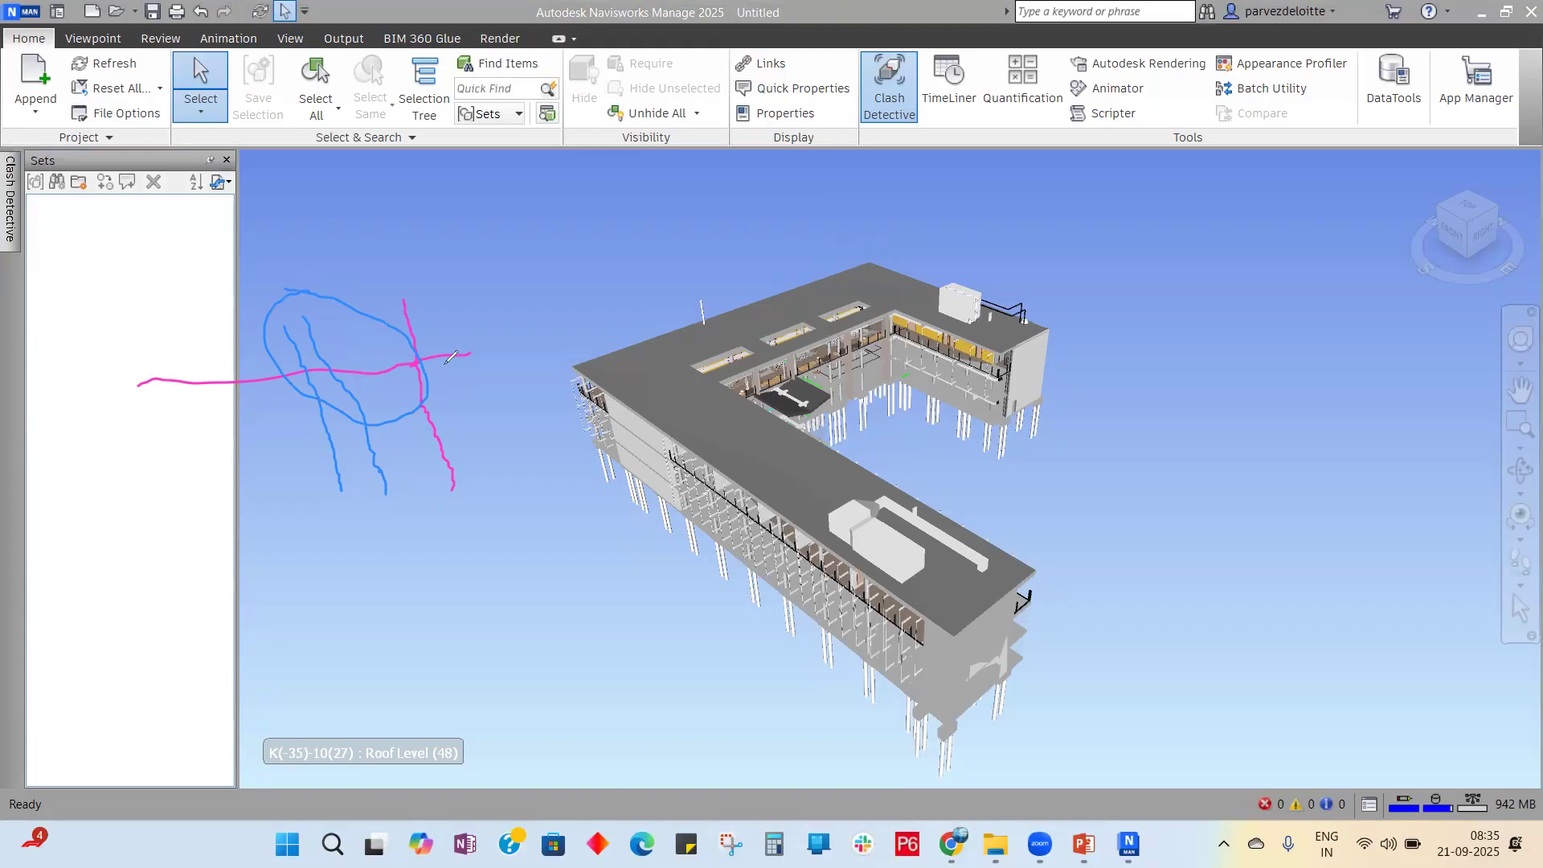
left_click_drag(359, 316, 447, 475)
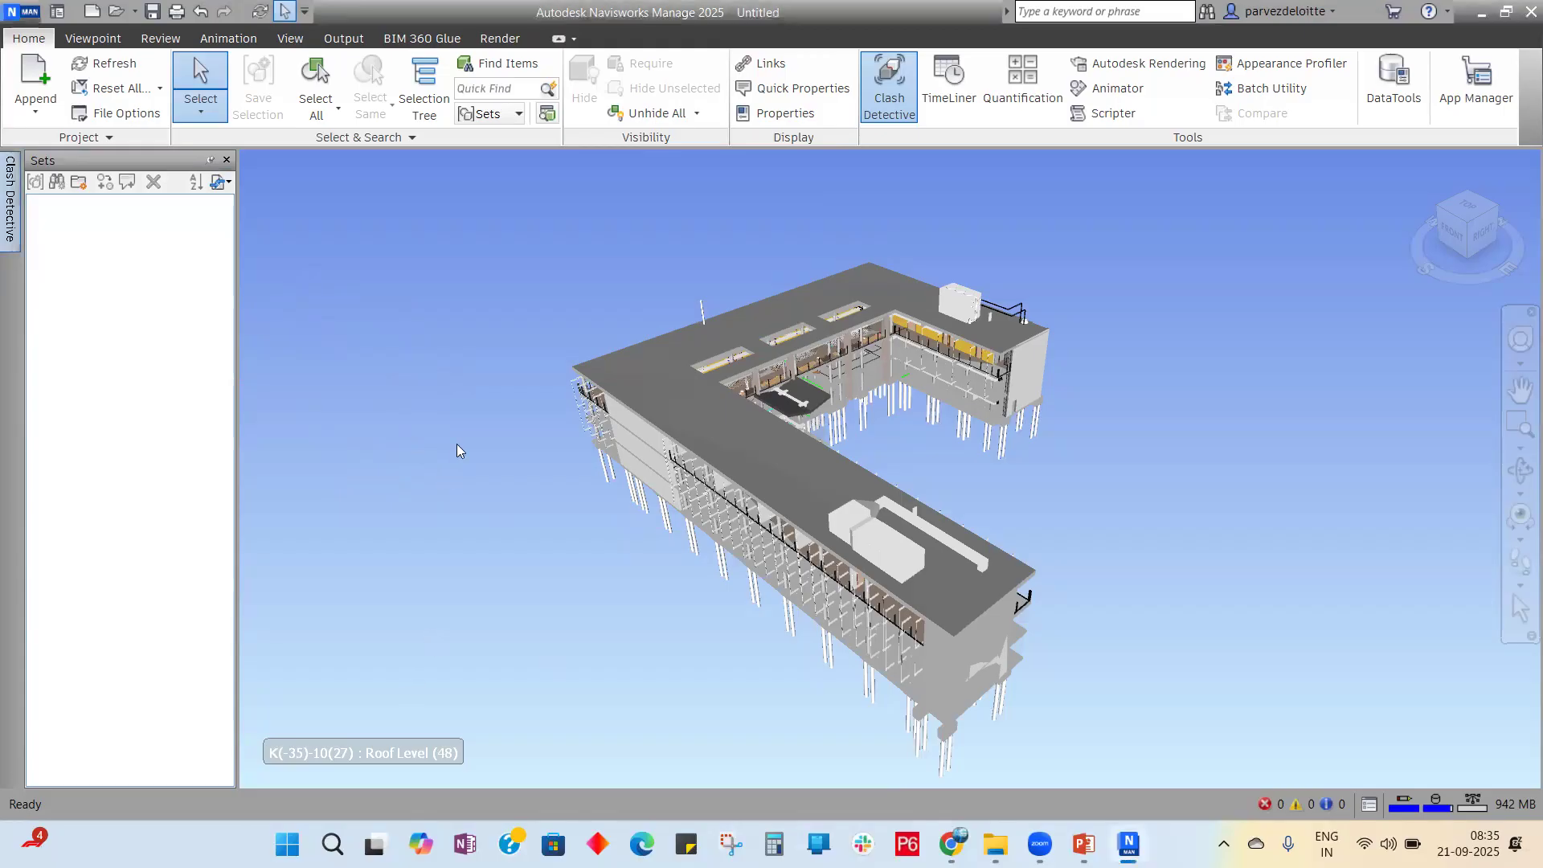
Step: Reopen the Clash Detective panel showing the rme versus rst selections
left_click(9, 197)
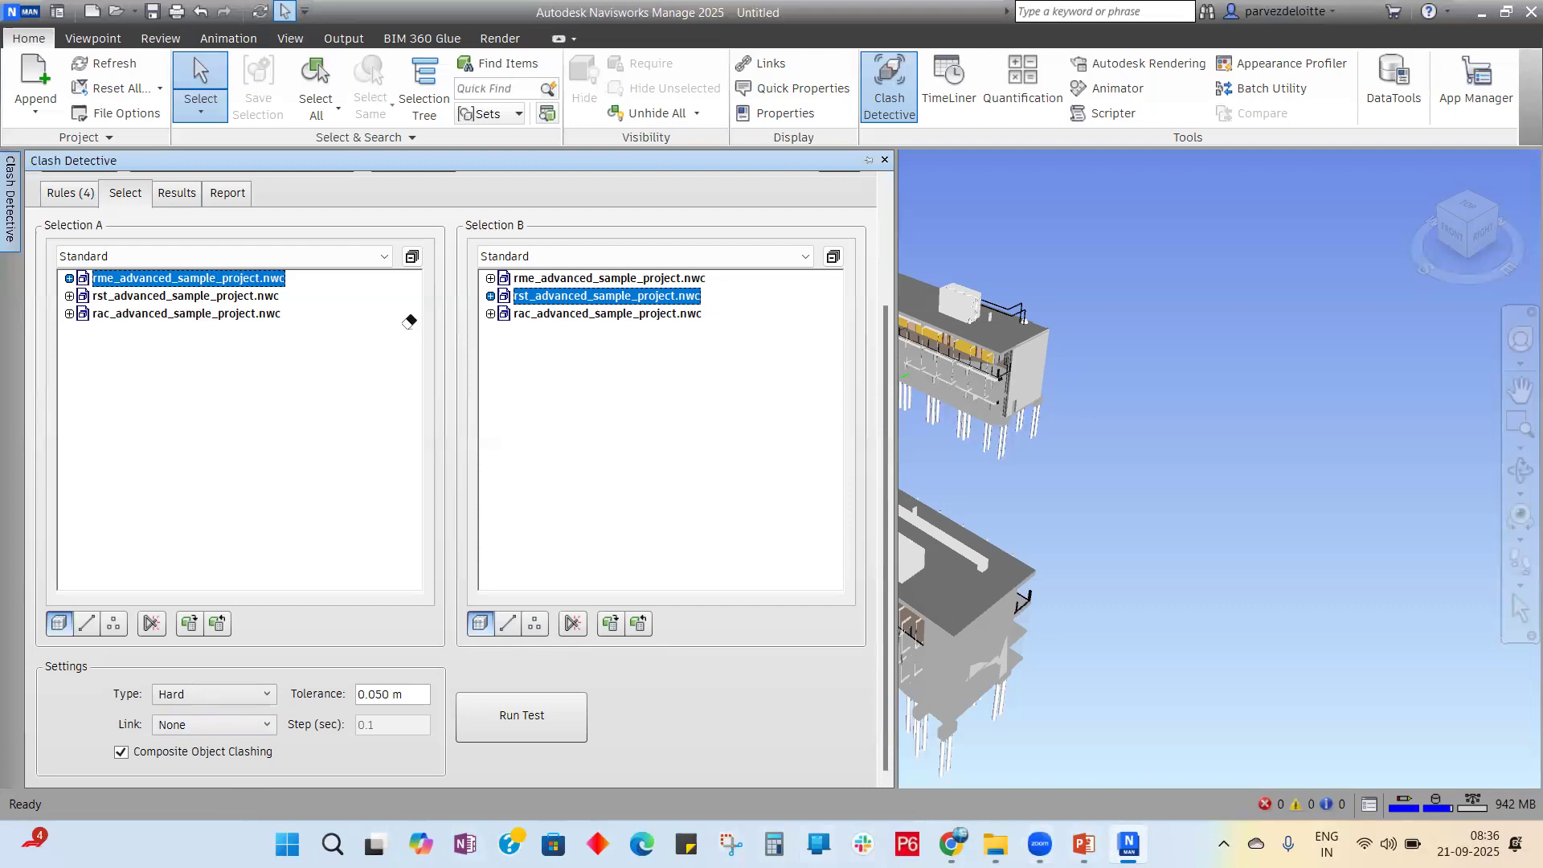
Step: Sketch blue, pink and green redline strokes and a '5' distance note over the model
left_click_drag(304, 337, 563, 318)
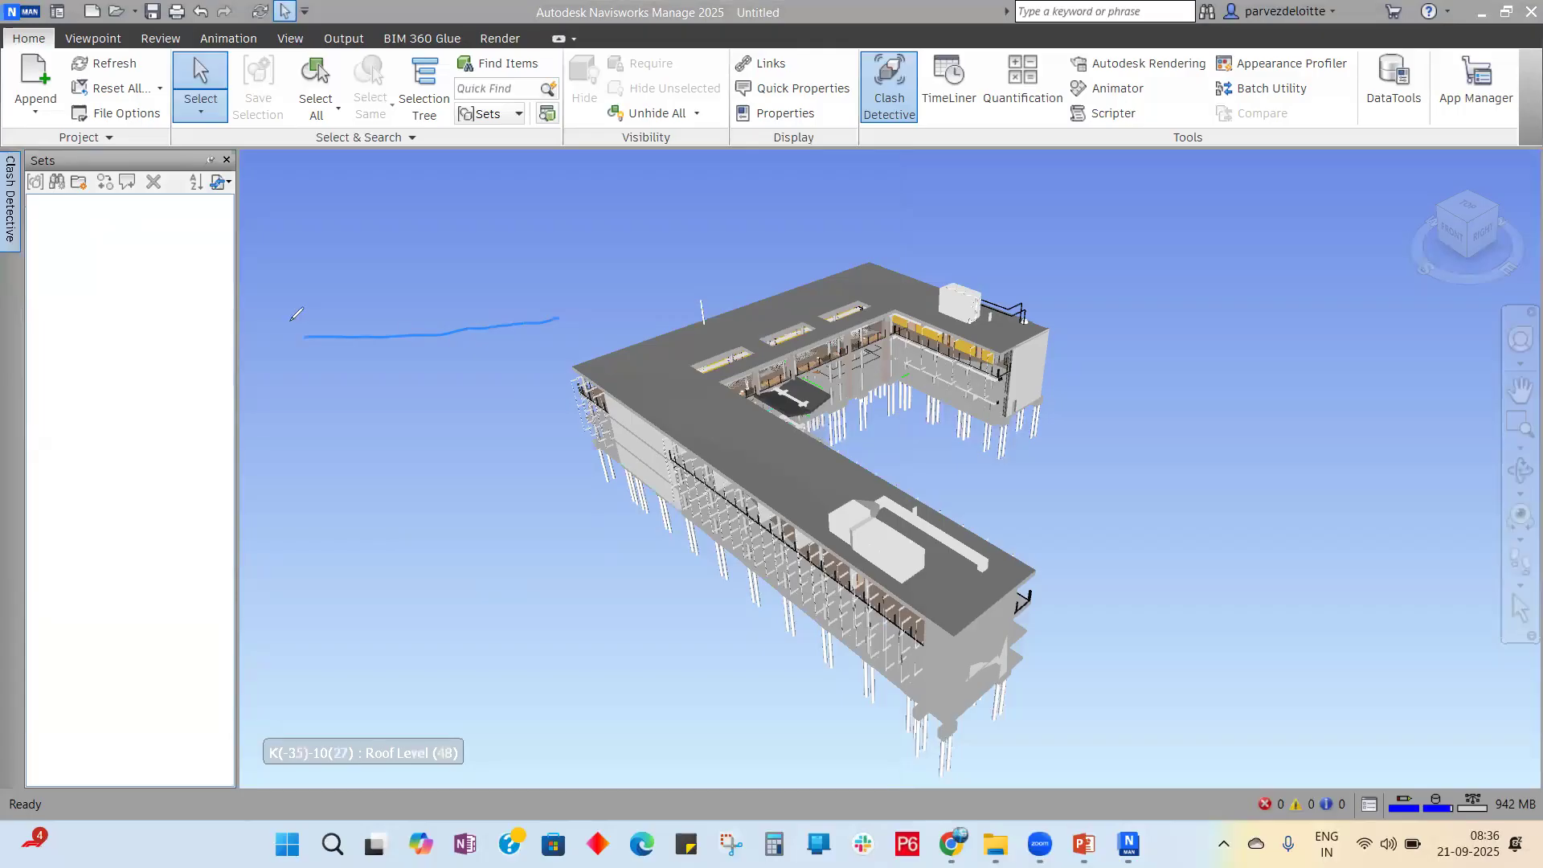
left_click_drag(288, 321, 333, 496)
left_click_drag(284, 264, 293, 353)
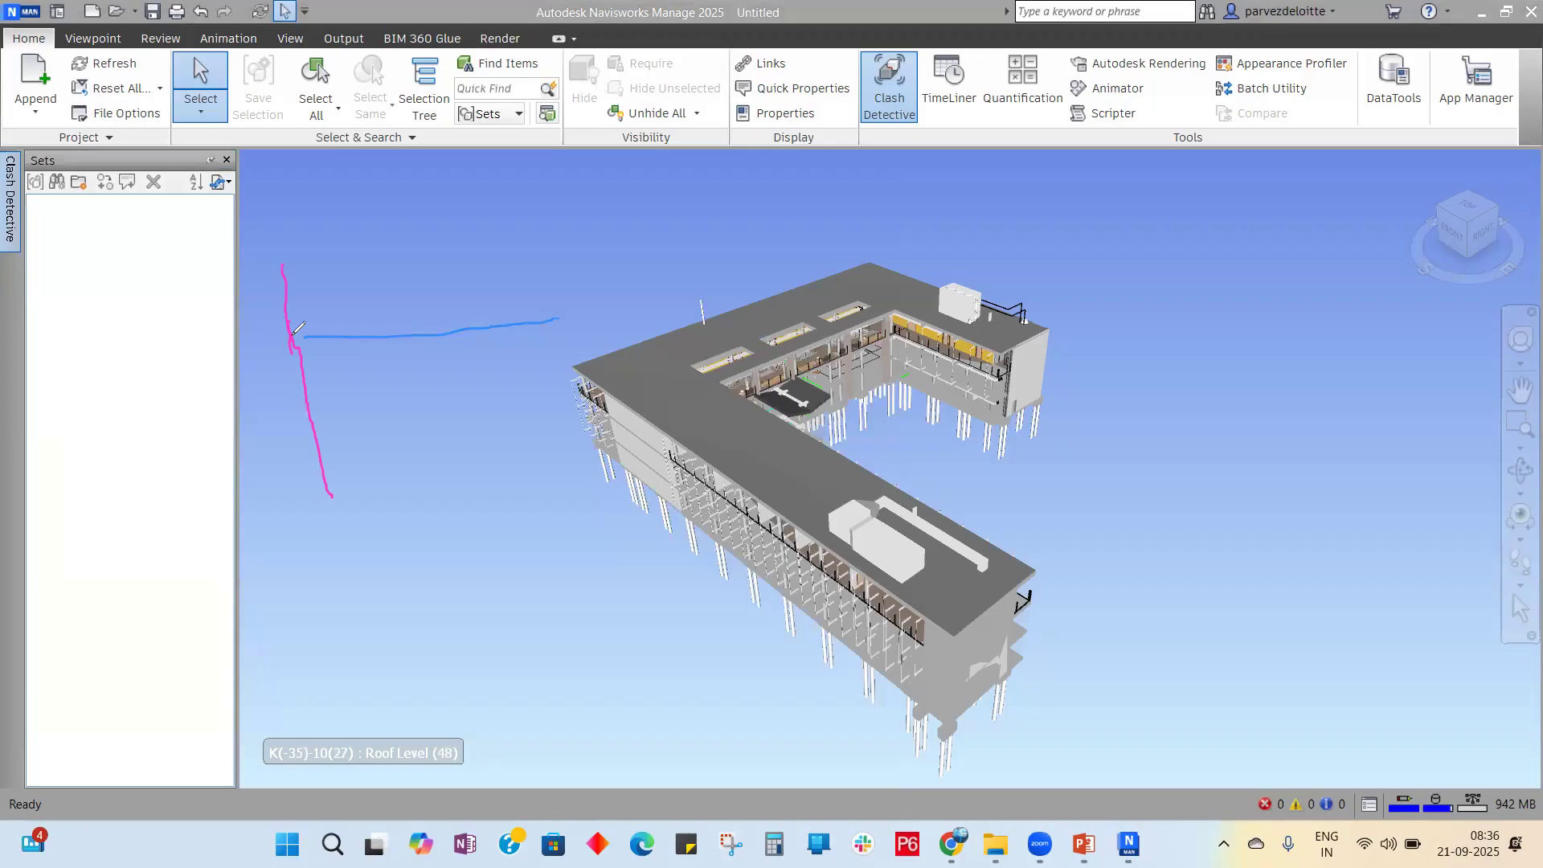
left_click_drag(296, 338, 304, 333)
mouse_move(348, 231)
left_mouse_down()
mouse_move(359, 271)
mouse_move(383, 212)
mouse_move(444, 215)
mouse_move(479, 253)
left_mouse_up()
mouse_move(298, 316)
left_mouse_down()
mouse_move(314, 346)
mouse_move(299, 316)
left_mouse_up()
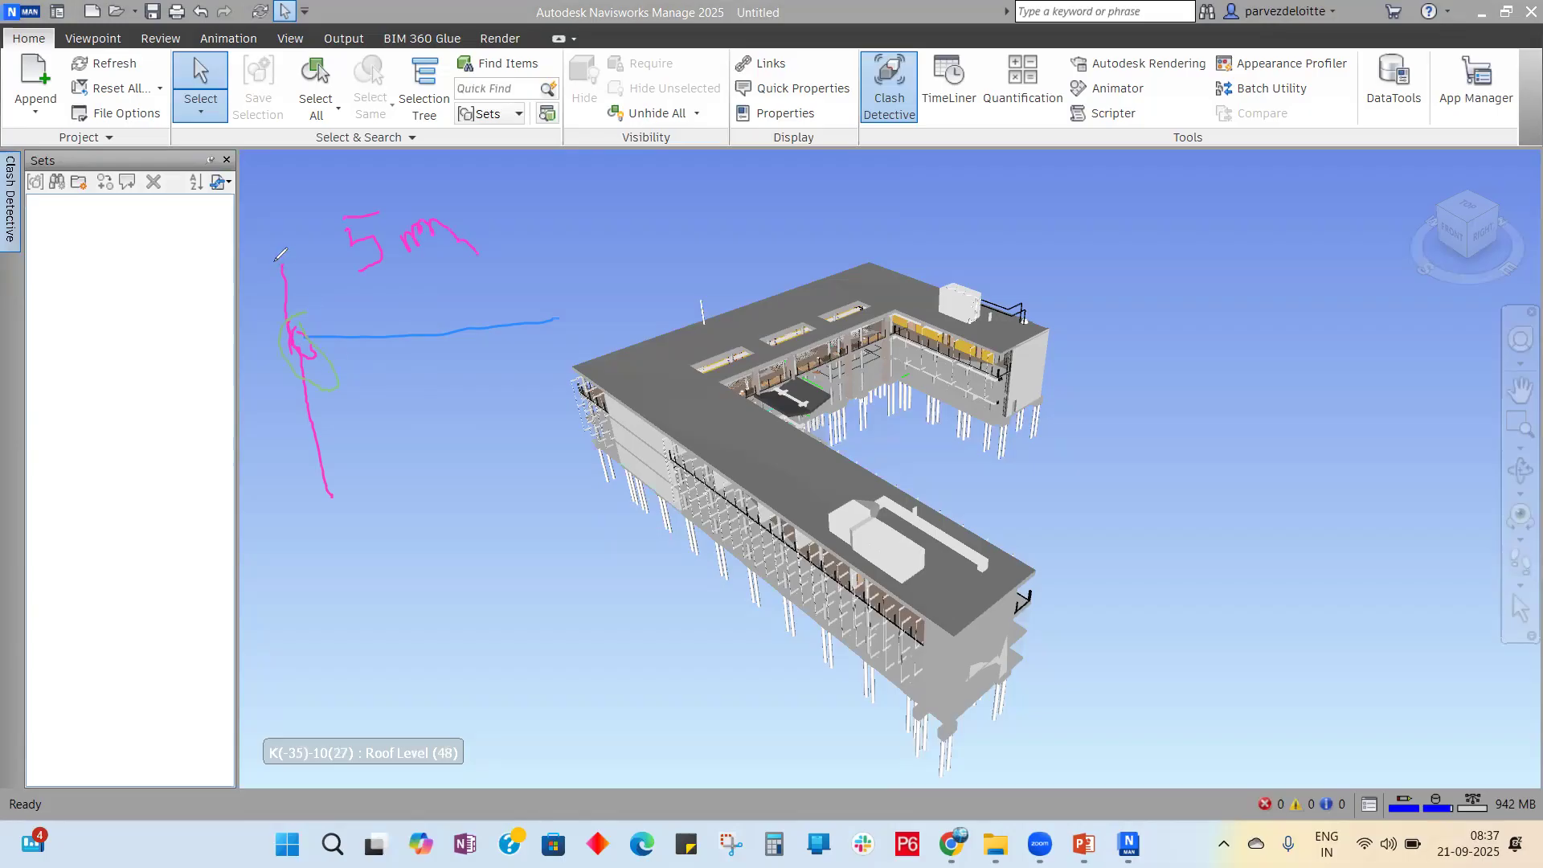
left_click_drag(275, 264, 353, 487)
left_click_drag(417, 339, 621, 320)
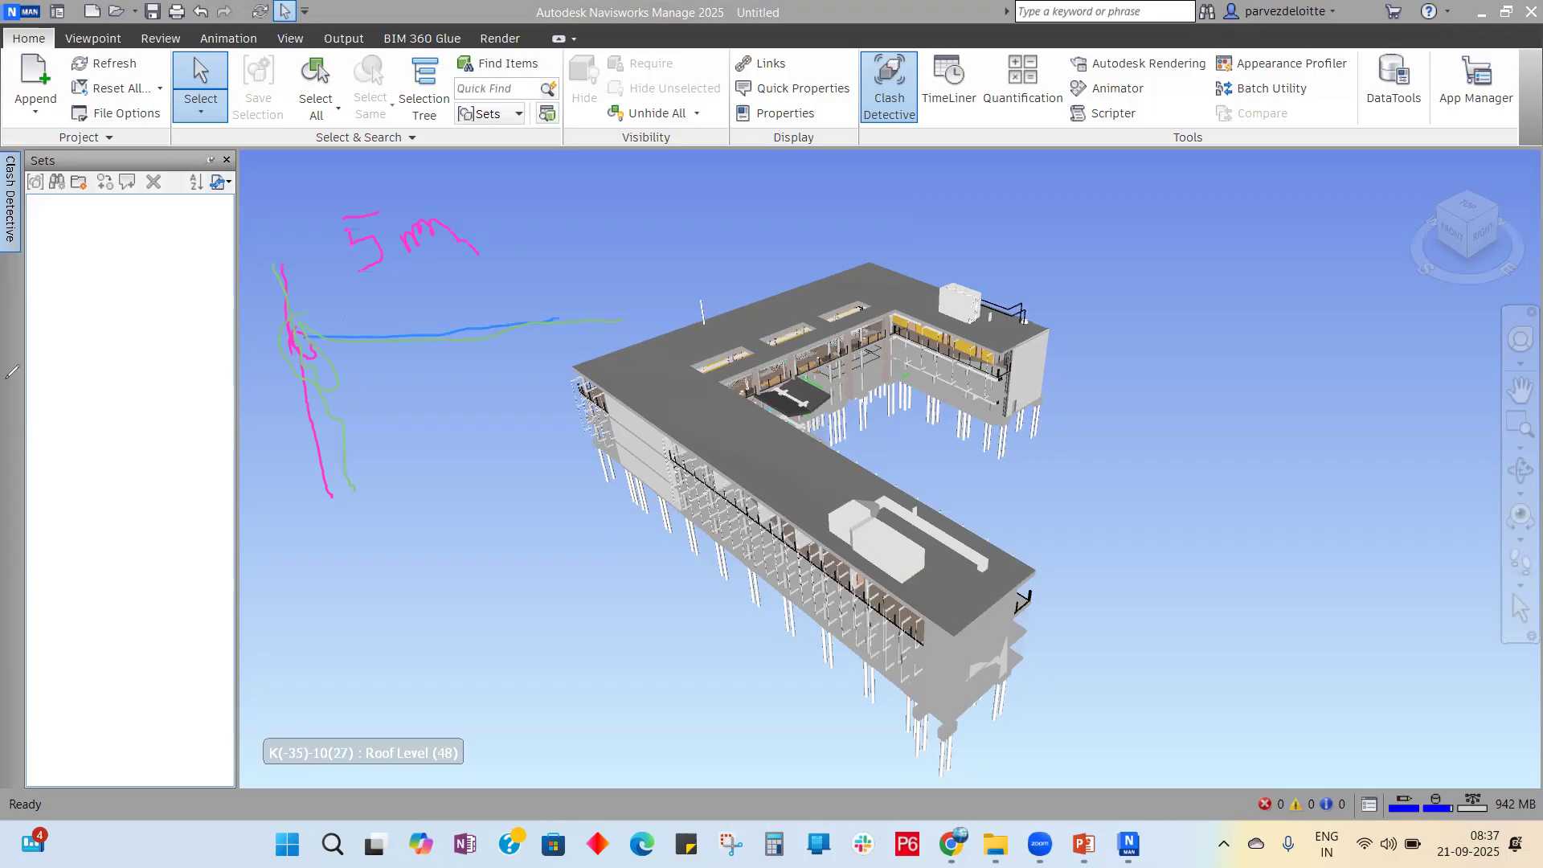
Step: Erase all the redline sketches and return to normal selection
left_click(12, 372)
mouse_move(378, 258)
left_mouse_down()
mouse_move(435, 200)
mouse_move(374, 221)
mouse_move(369, 259)
left_mouse_up()
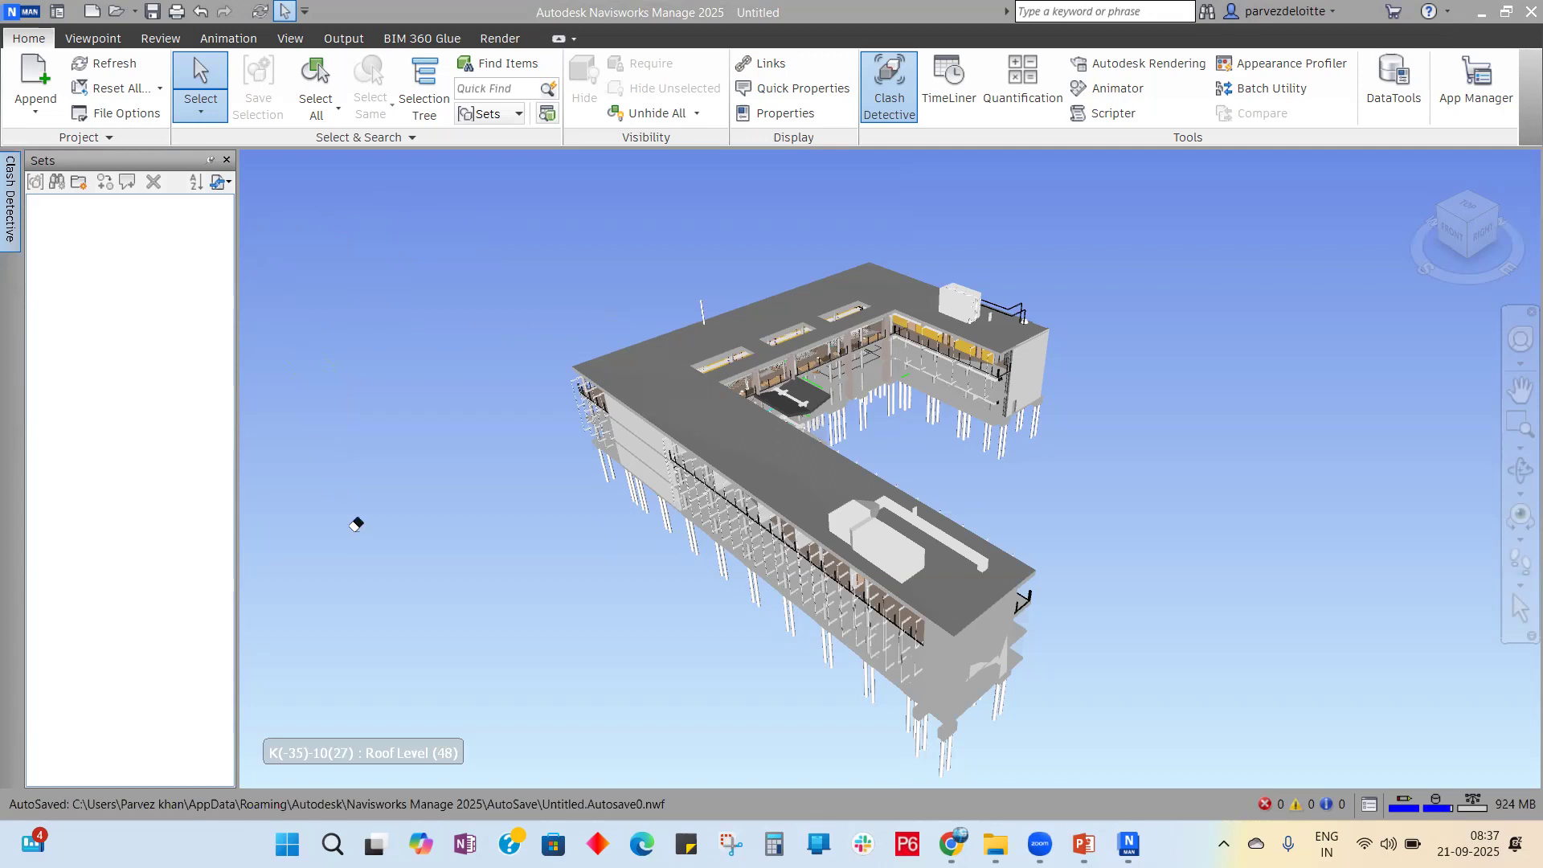
left_click(19, 207)
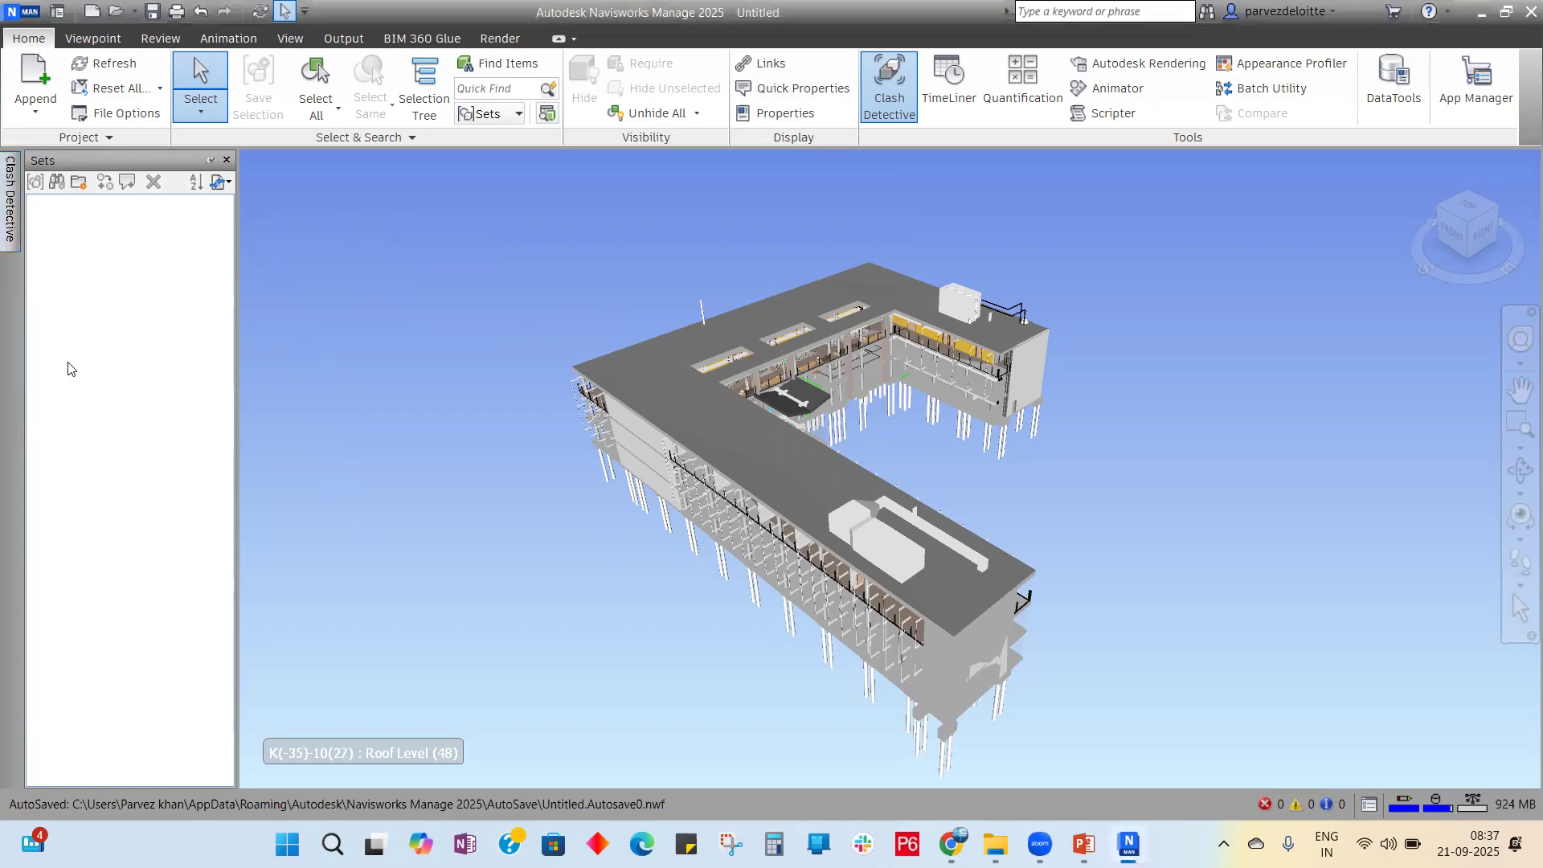
Step: Reopen Clash Detective pairing rme against rst with Hard type and 0.050 m tolerance
left_click(10, 211)
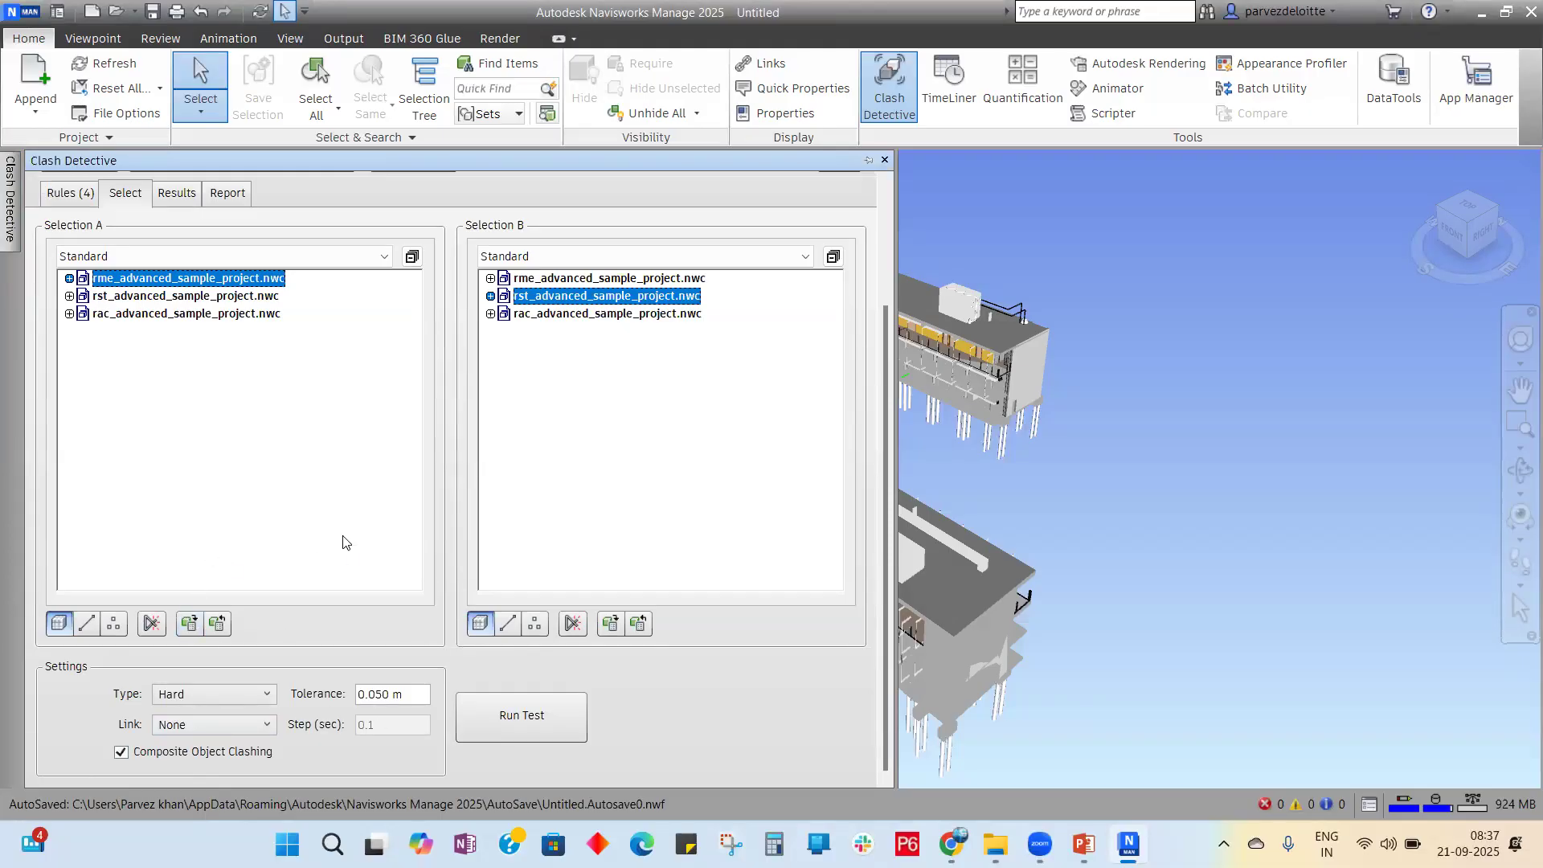
Step: Run the MEP_Vs_ST test and scroll its new hard clashes down to Clash644
left_click(524, 721)
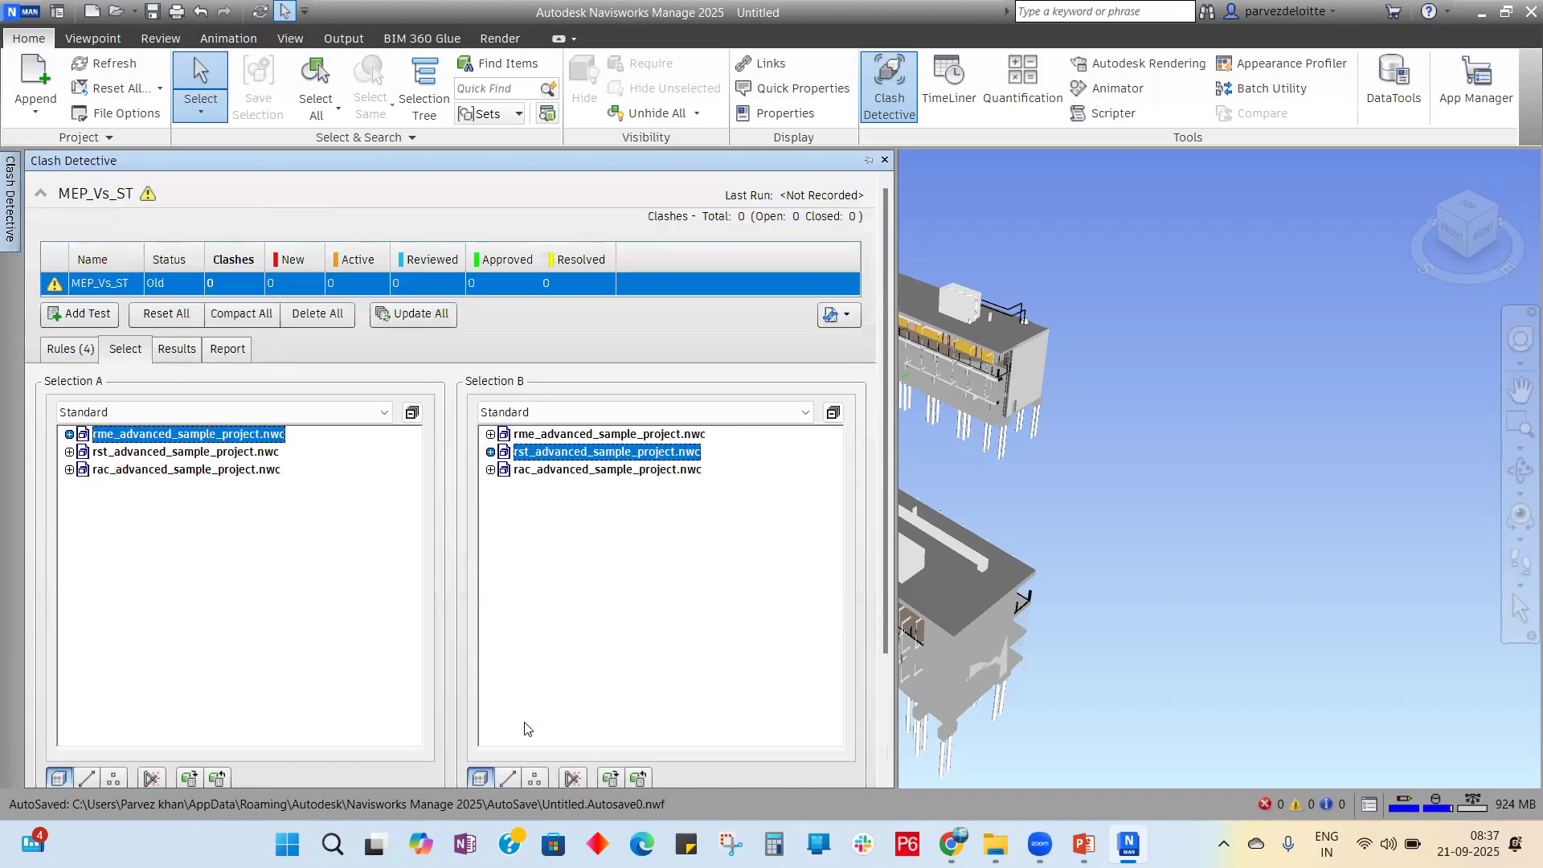
left_click_drag(887, 448, 832, 632)
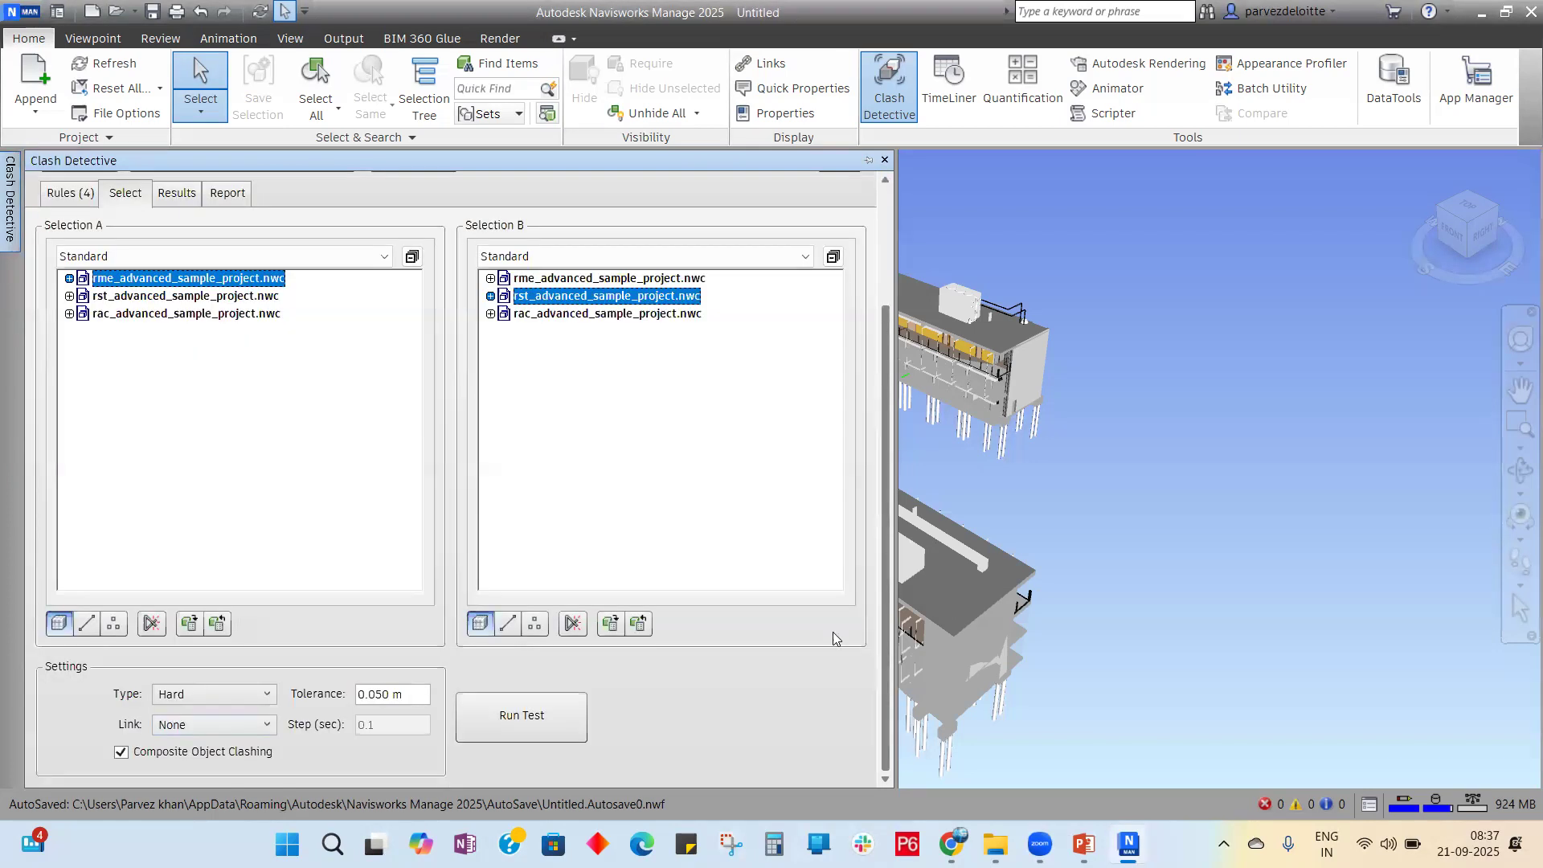
left_click(546, 704)
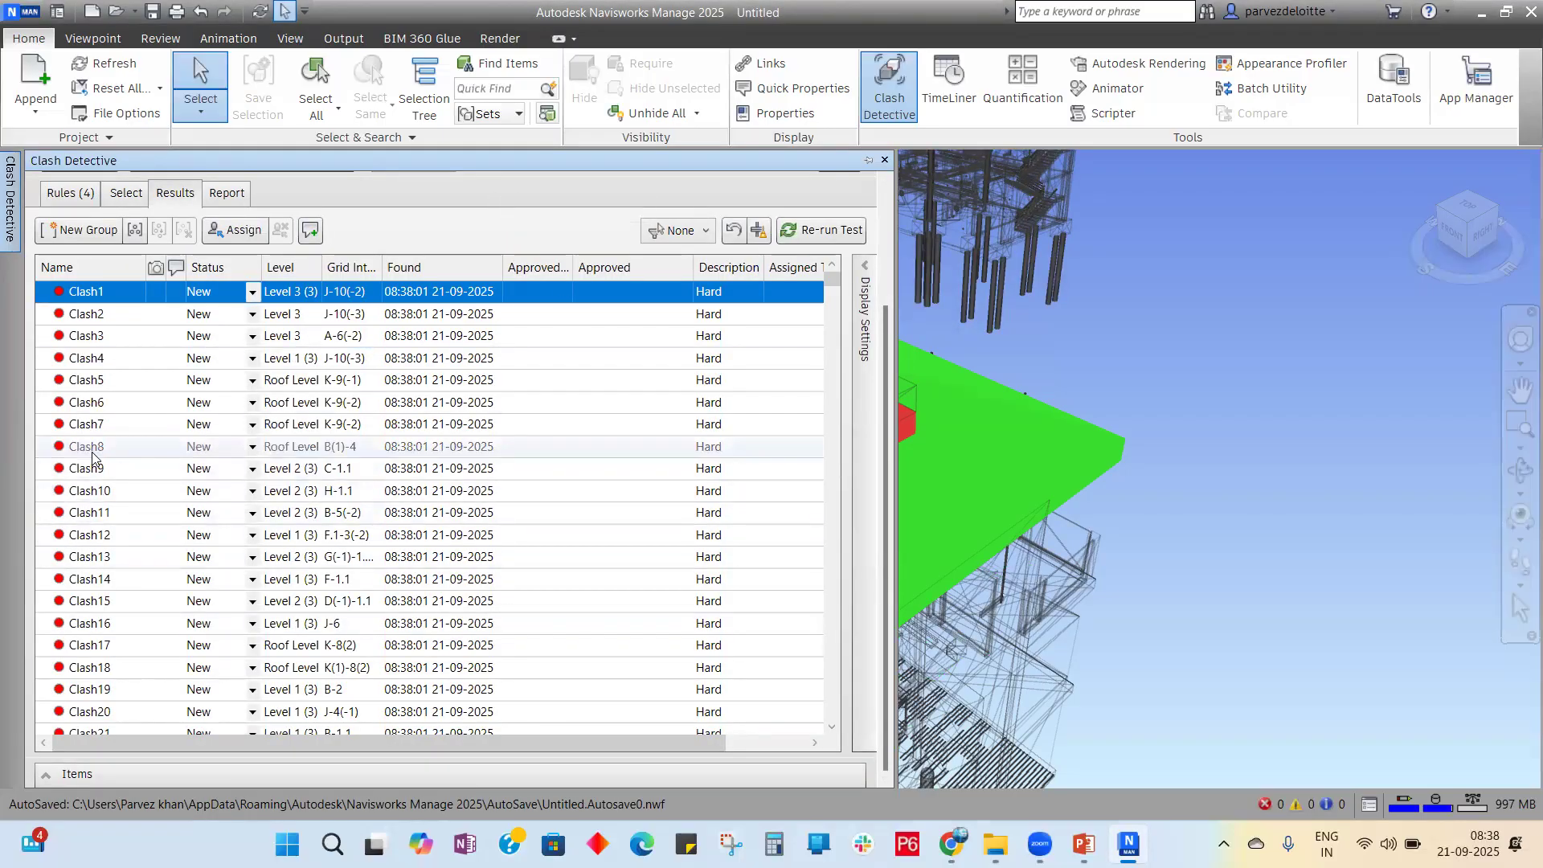
scroll(92, 457, "down", 16)
scroll(125, 474, "down", 20)
scroll(134, 479, "down", 20)
scroll(158, 570, "down", 20)
scroll(158, 571, "down", 20)
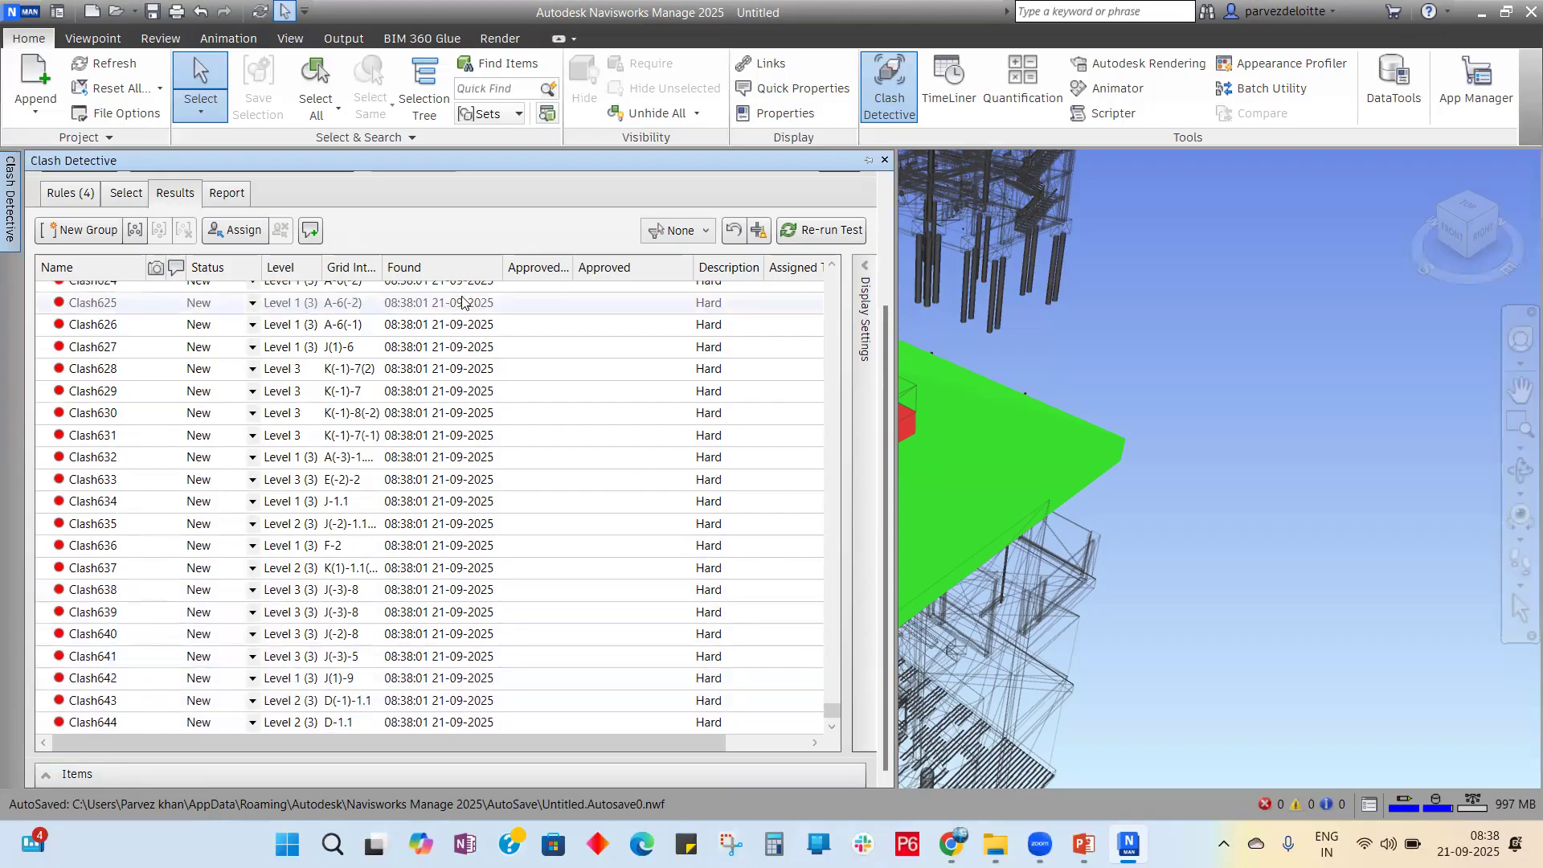
scroll(1305, 405, "down", 5)
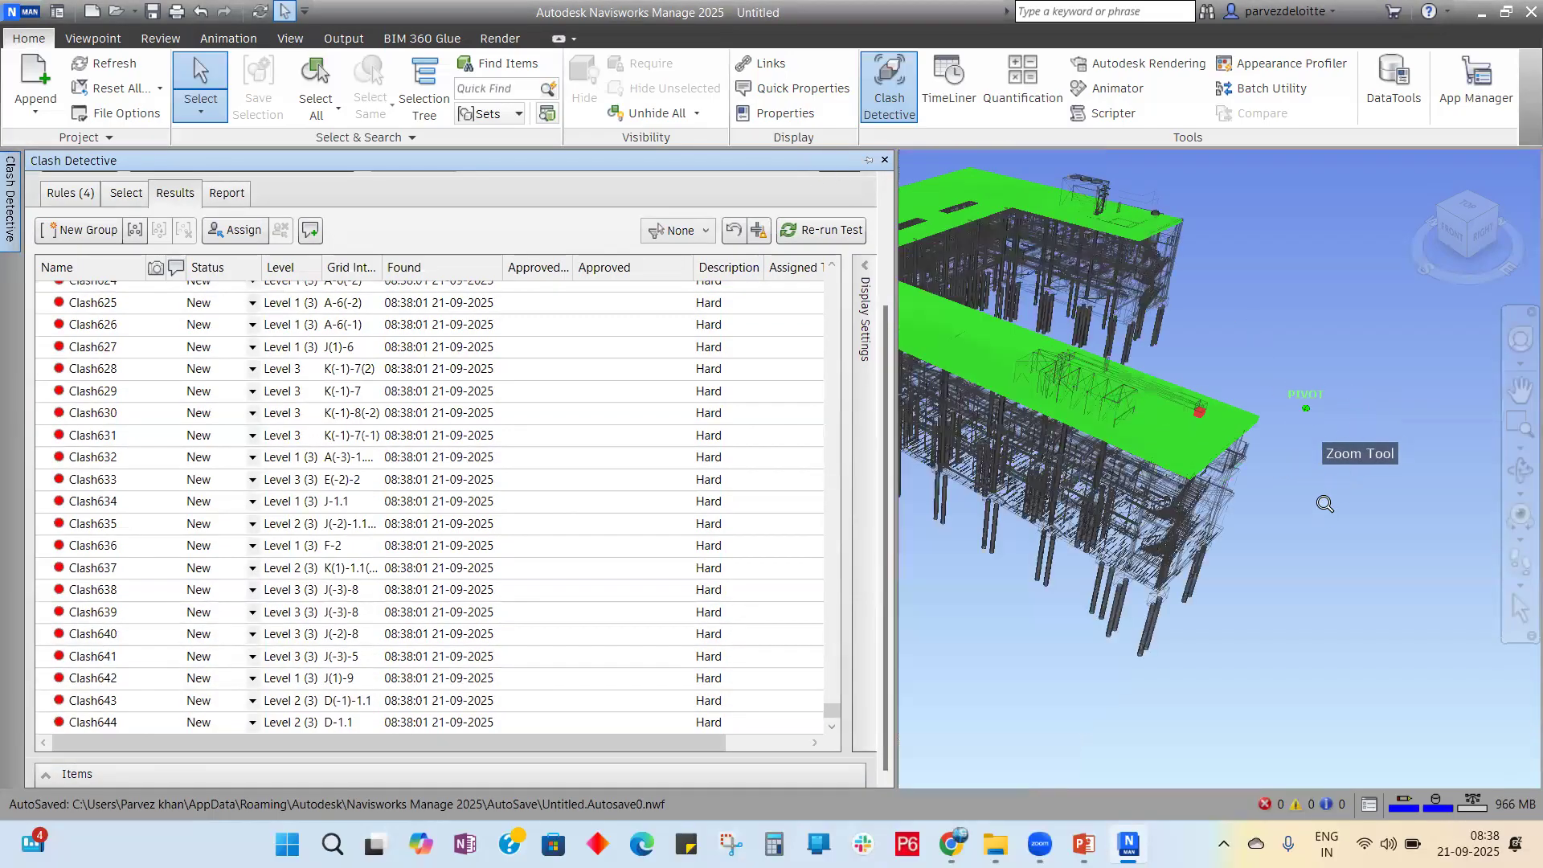
scroll(1260, 493, "down", 3)
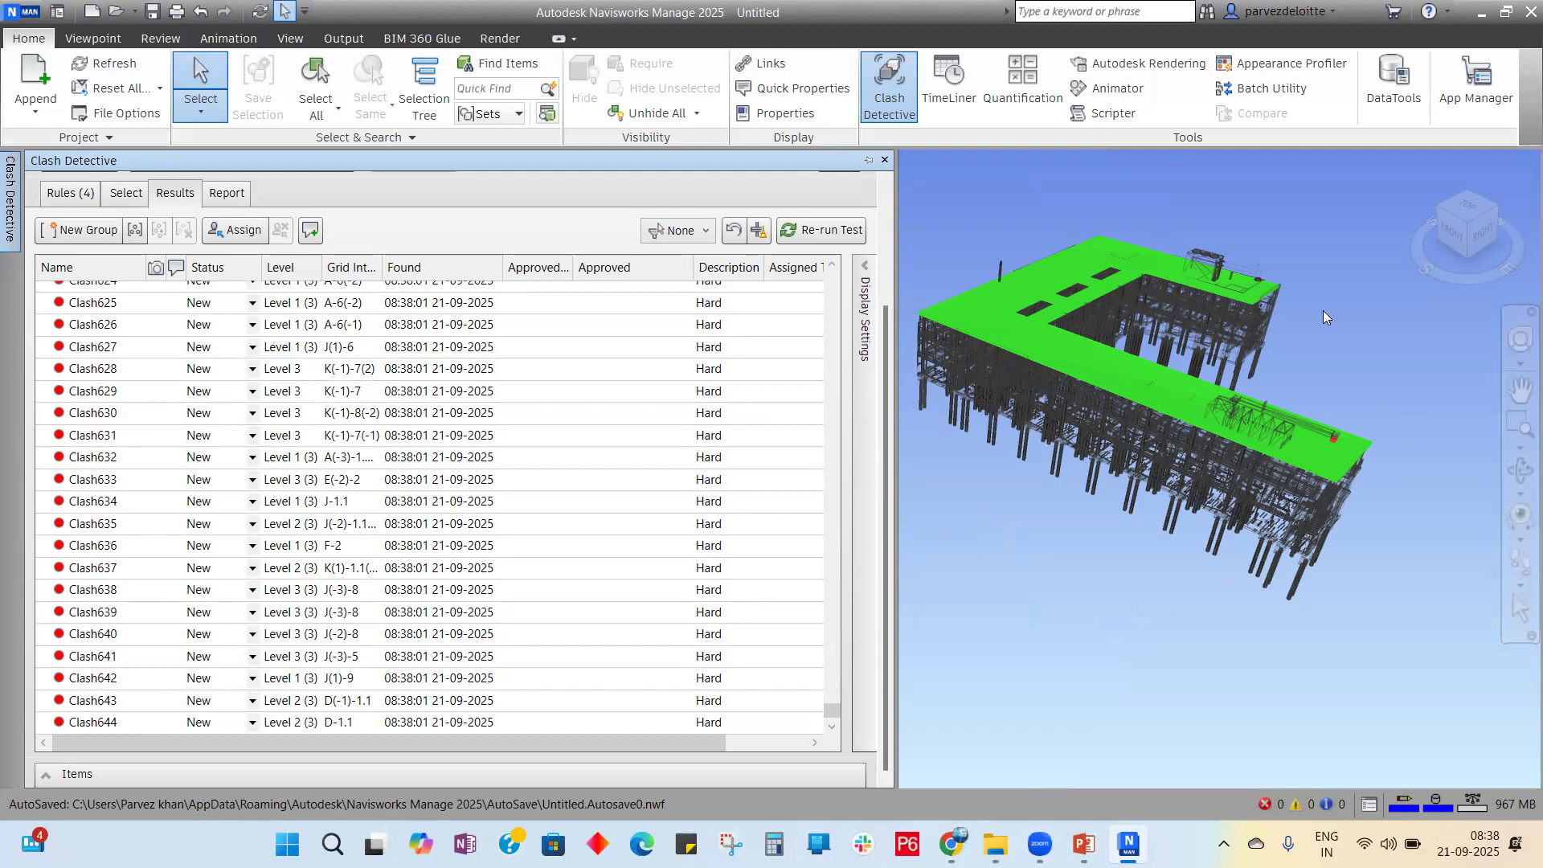
Step: Zoom the model to Clash630, Clash629, then Clash4 on Level 1 at J-10(-3)
double_click(122, 417)
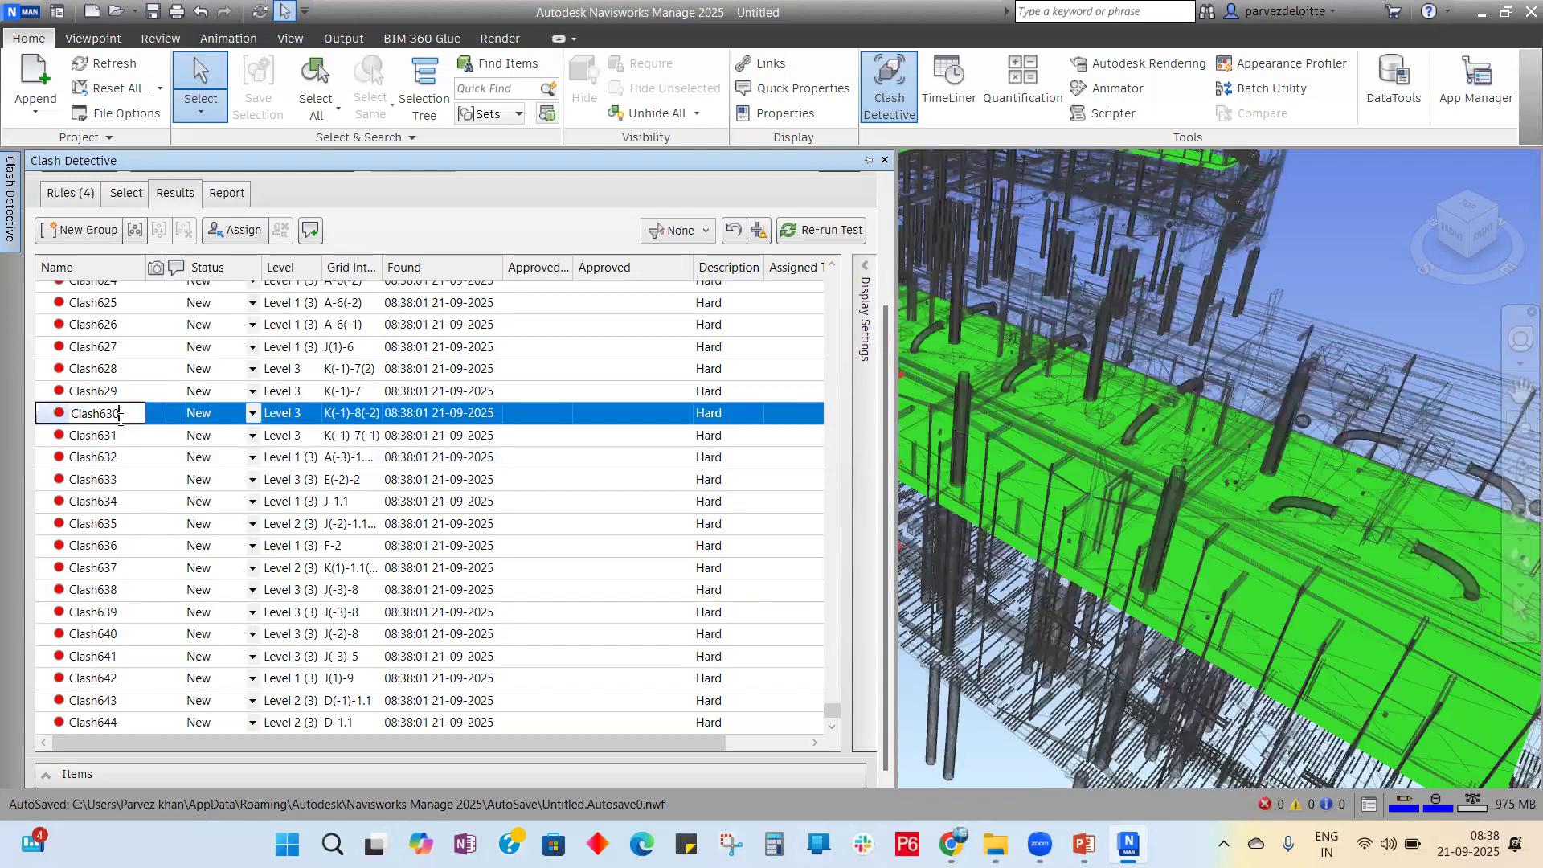
left_click(139, 395)
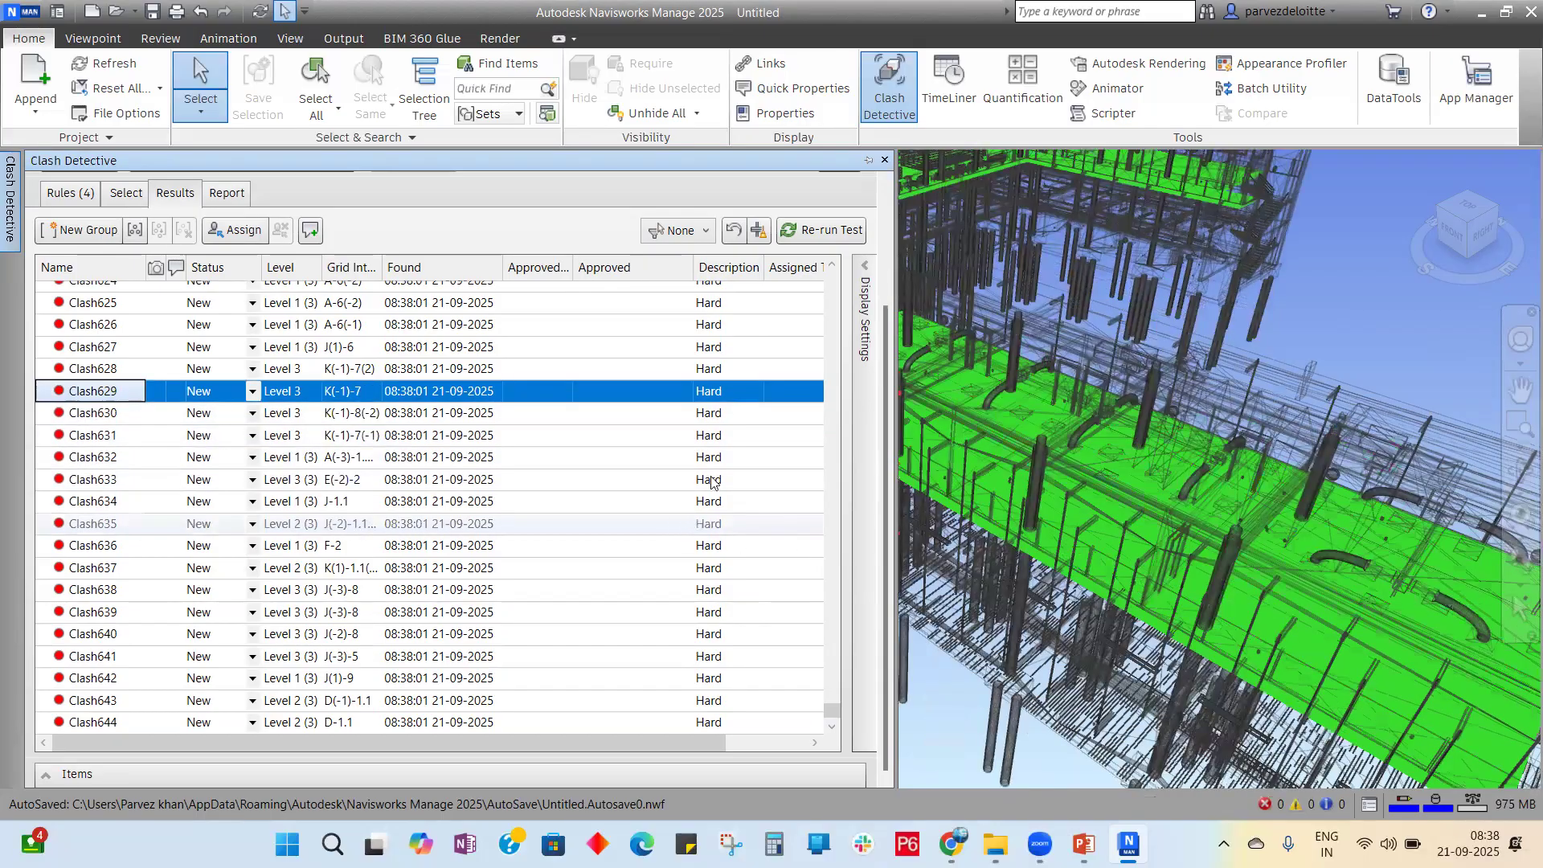
left_click(831, 655)
left_click_drag(831, 653, 870, 261)
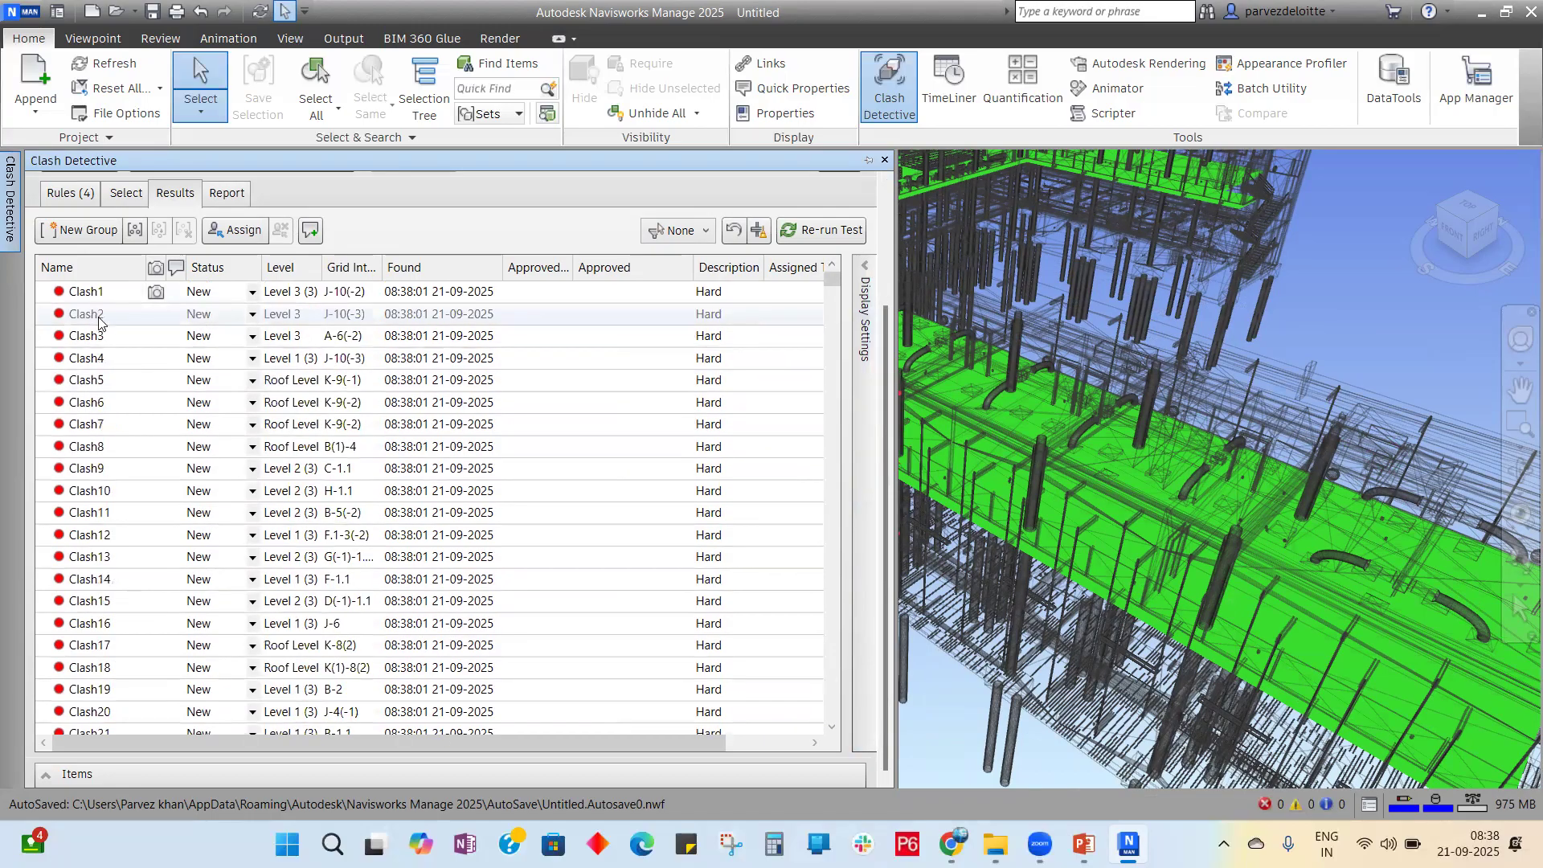
left_click(146, 361)
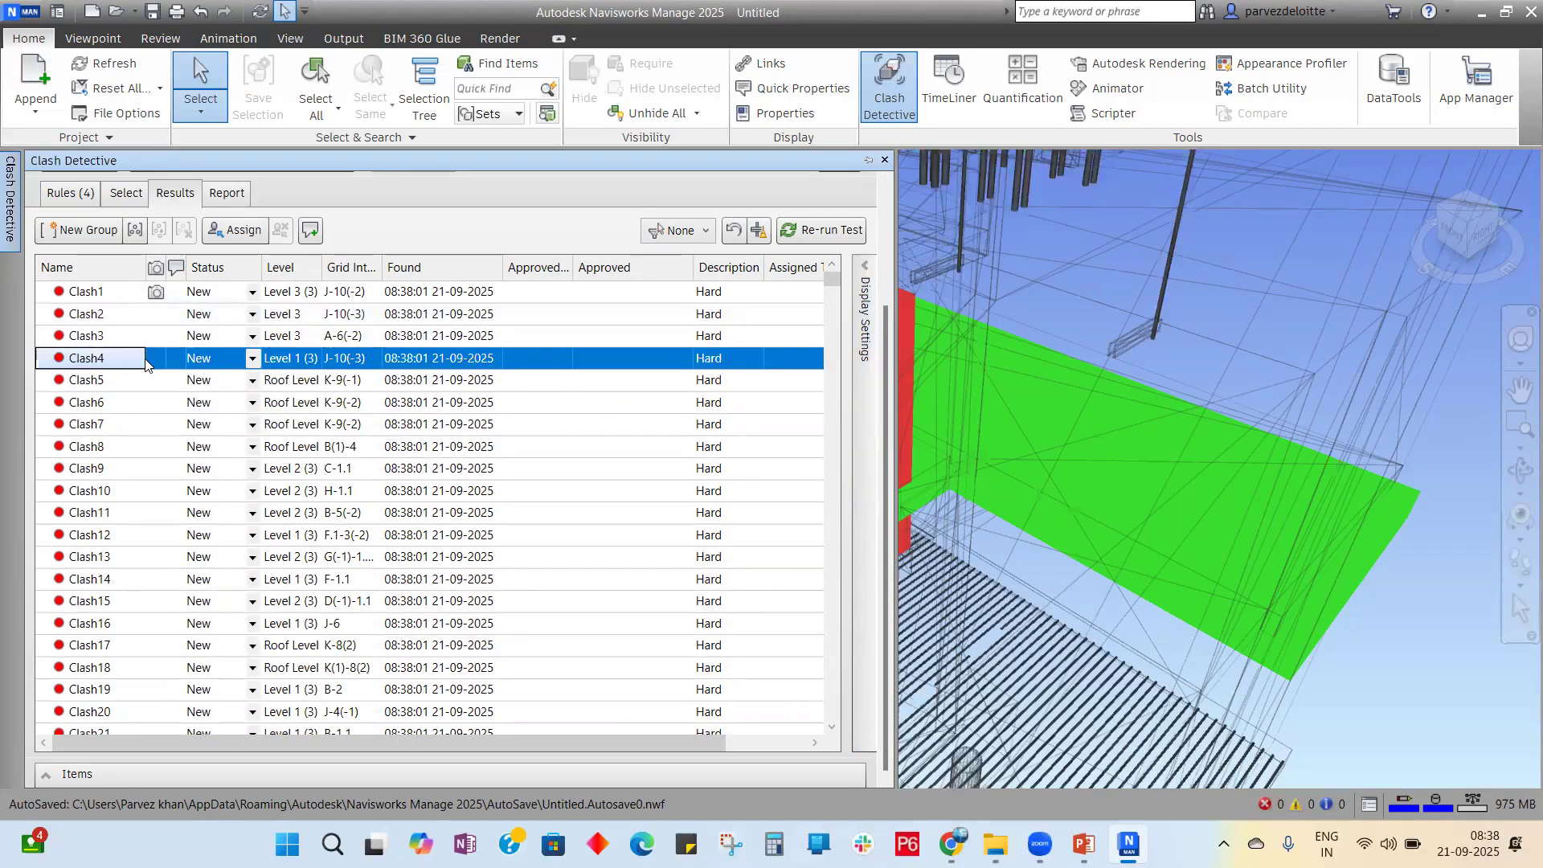
scroll(1436, 458, "down", 2)
scroll(1122, 468, "down", 3)
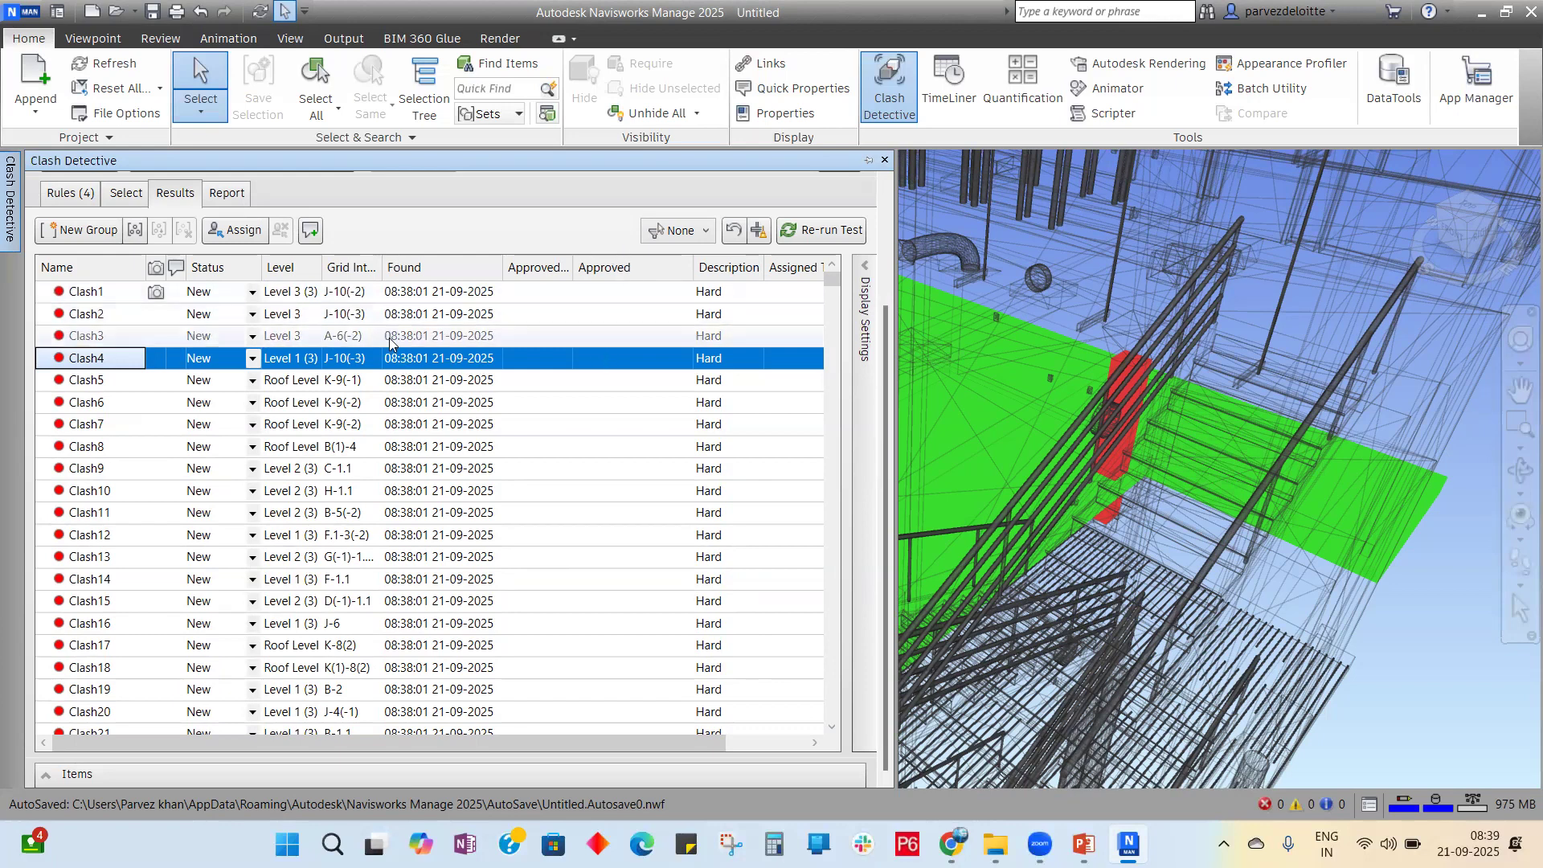
Step: Move Clash4's status from New through Active, Reviewed and Approved to Resolved
left_click(252, 358)
left_click(253, 359)
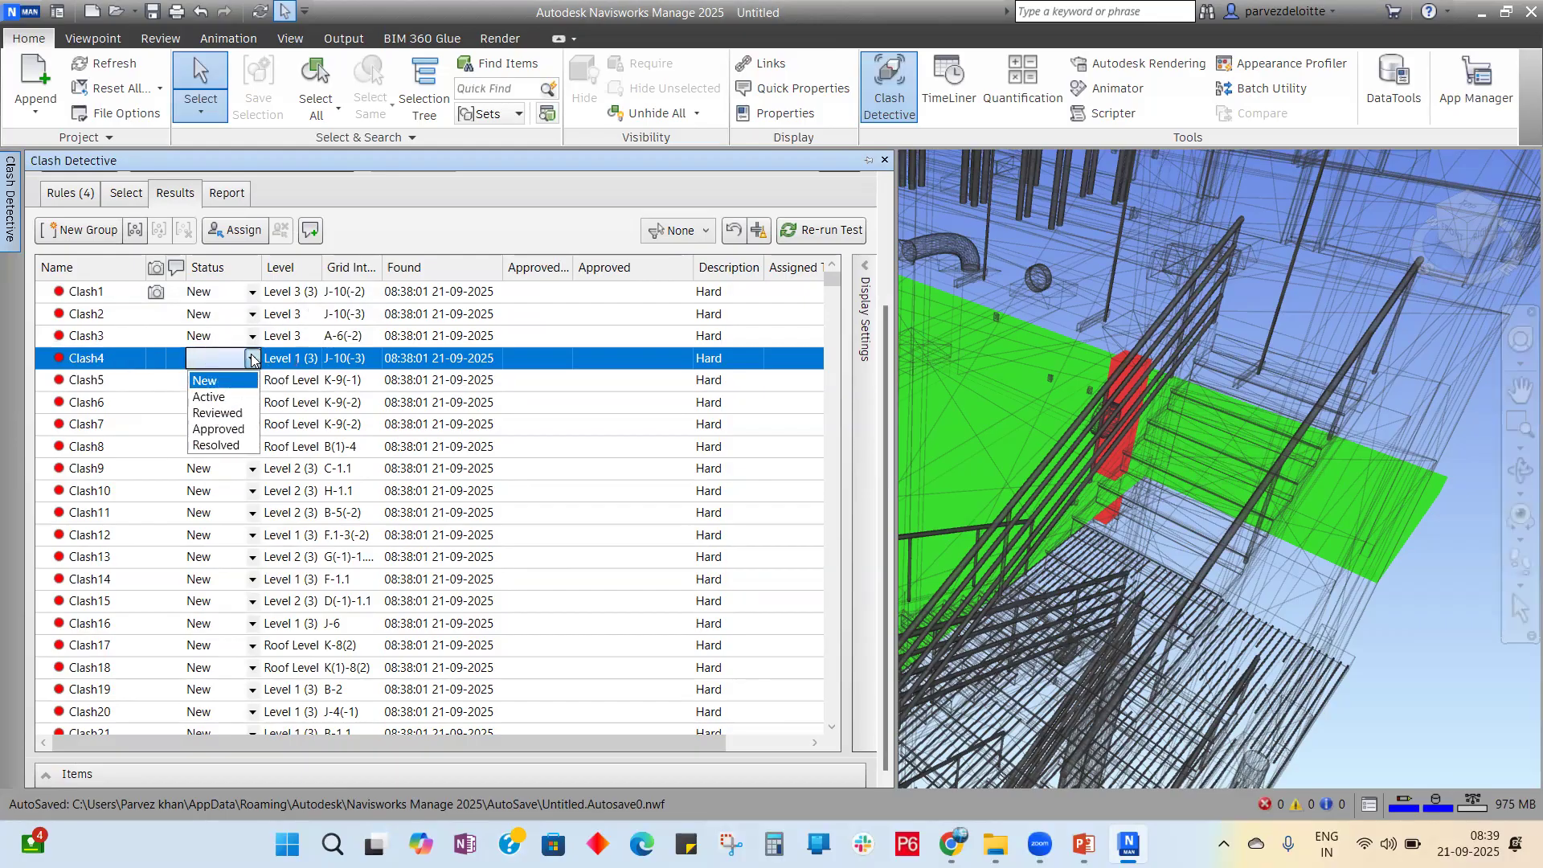
left_click(228, 398)
left_click(256, 359)
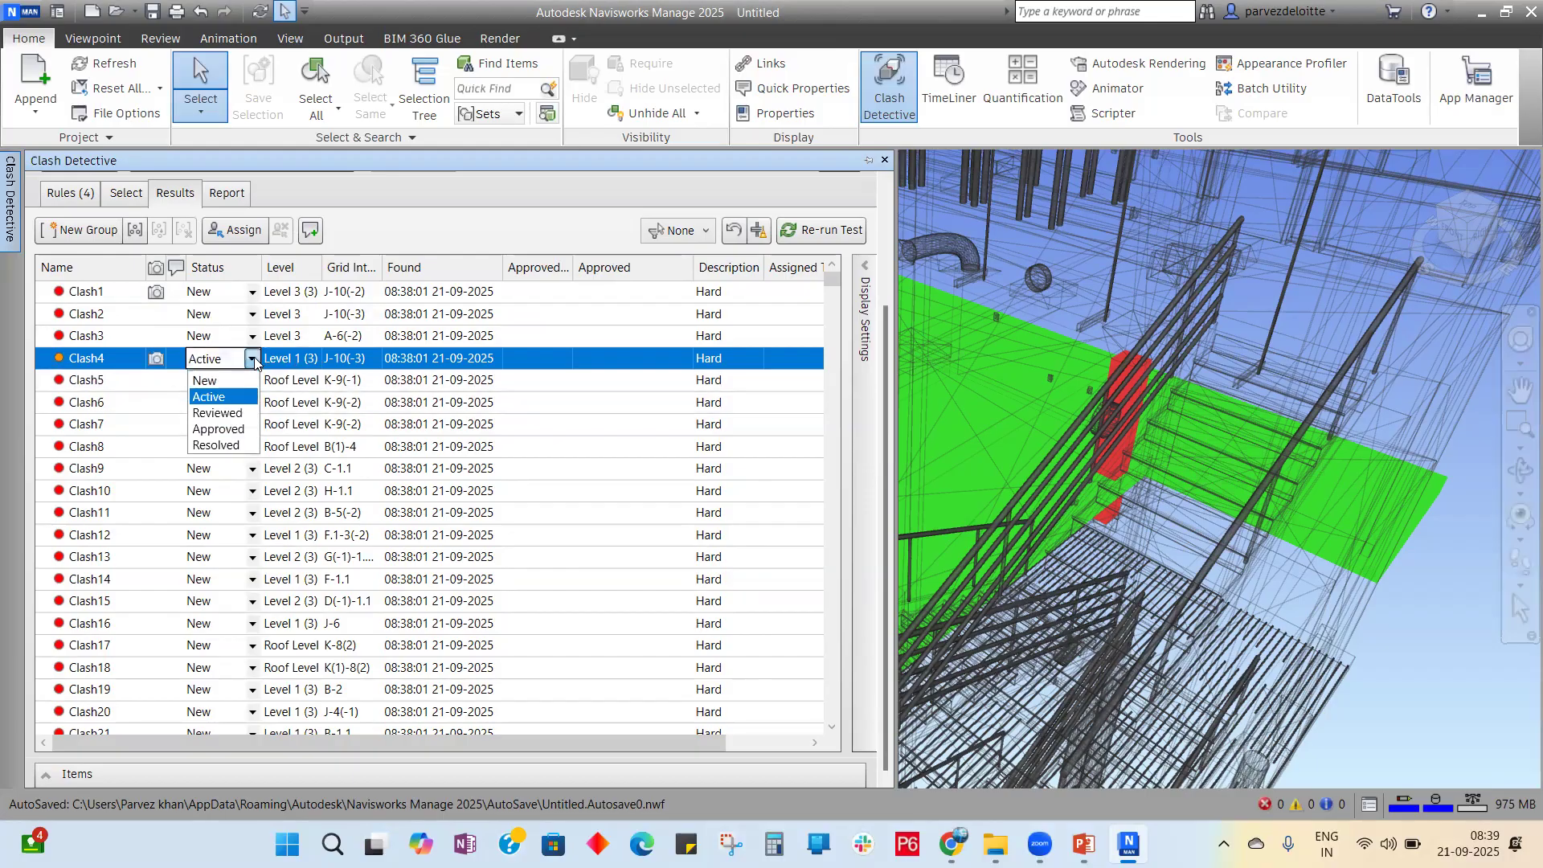
left_click(238, 409)
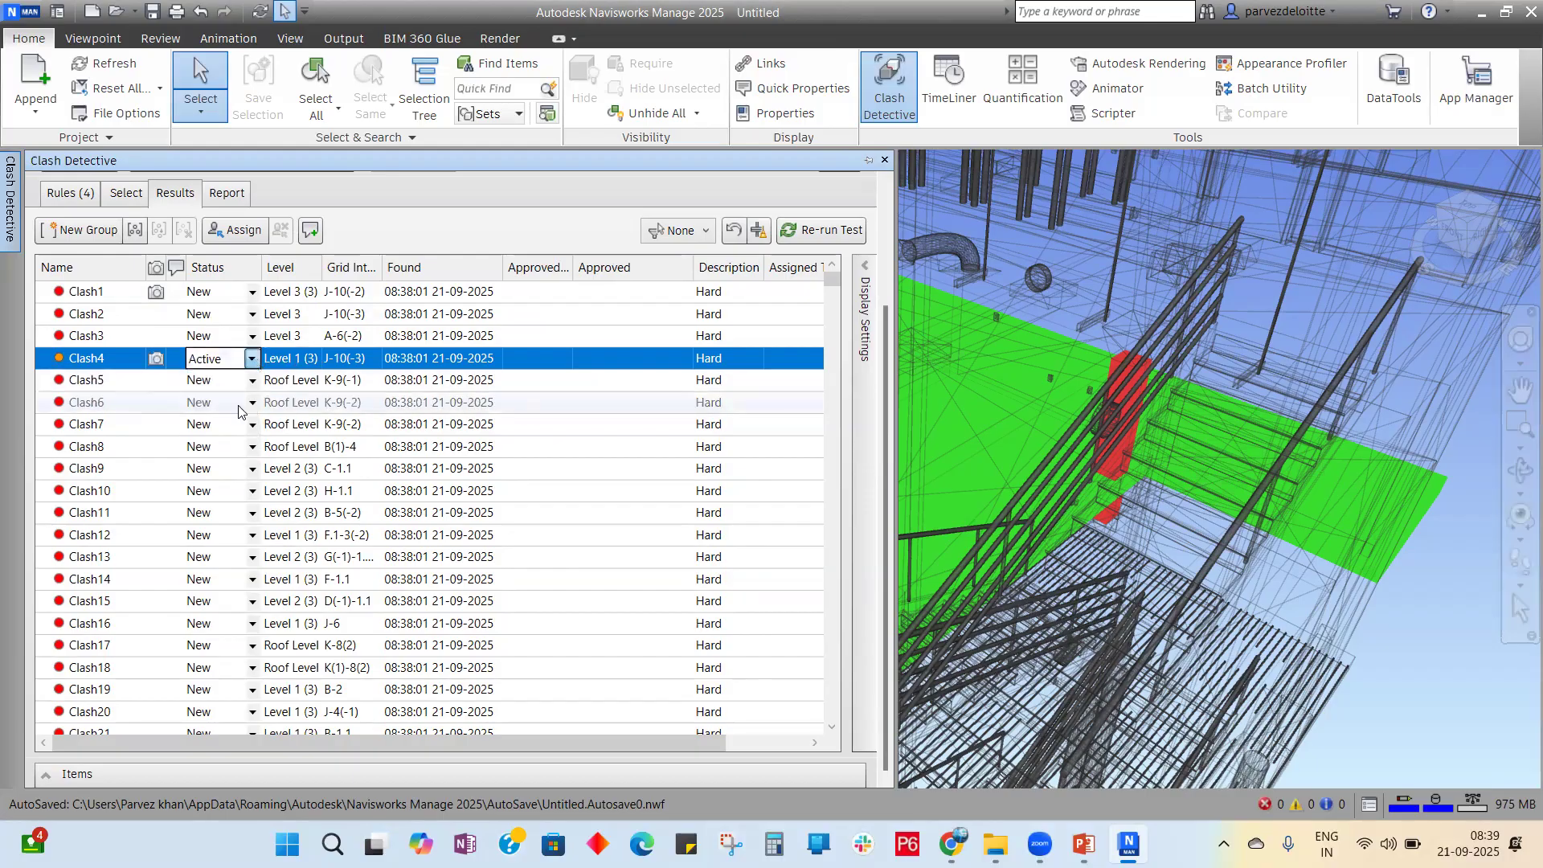
left_click(252, 358)
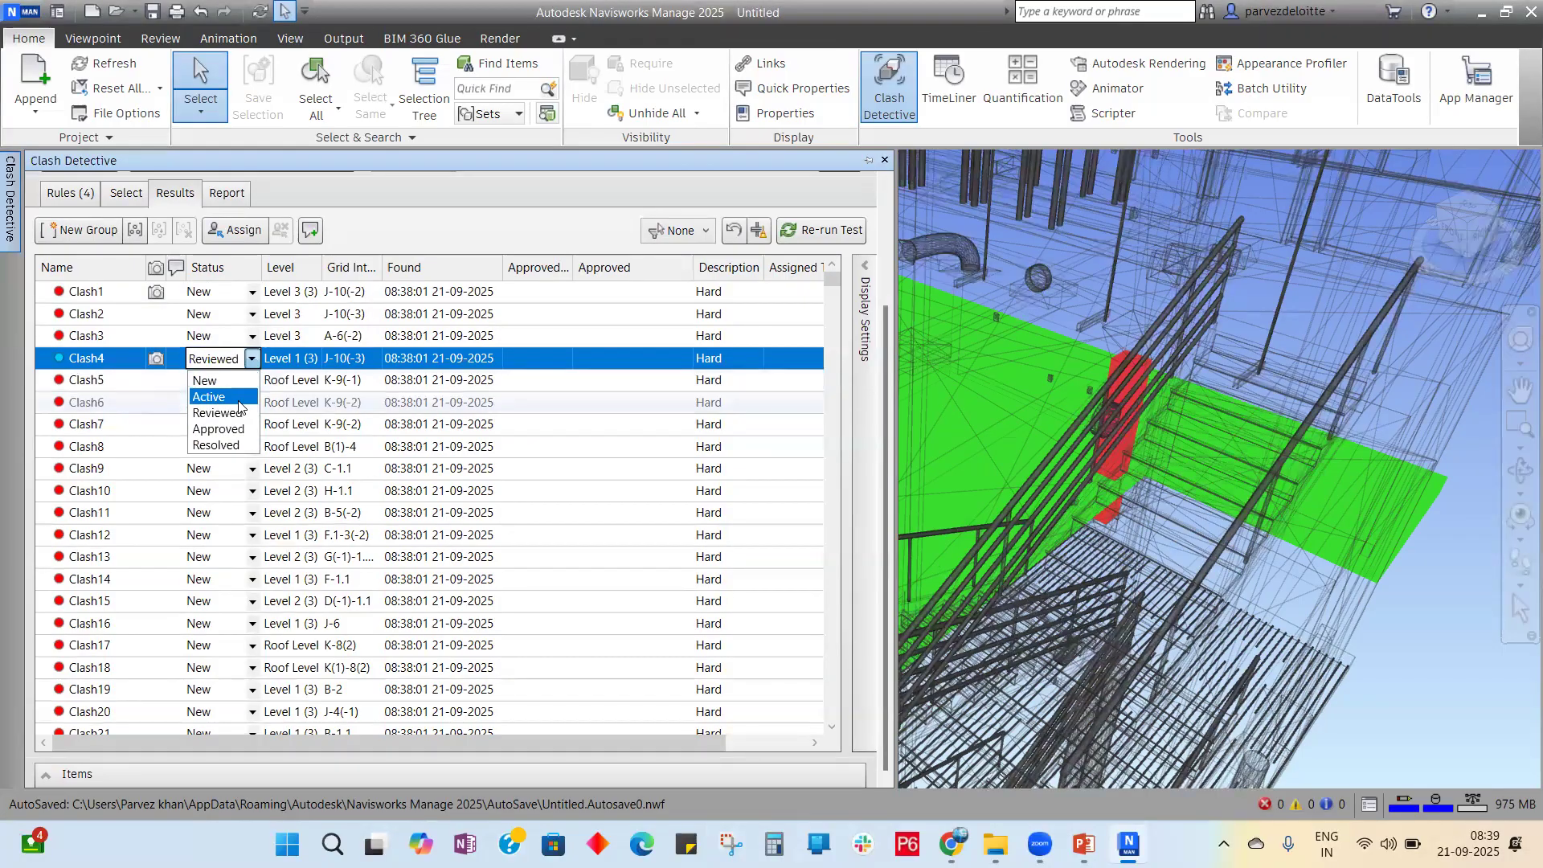
left_click(238, 424)
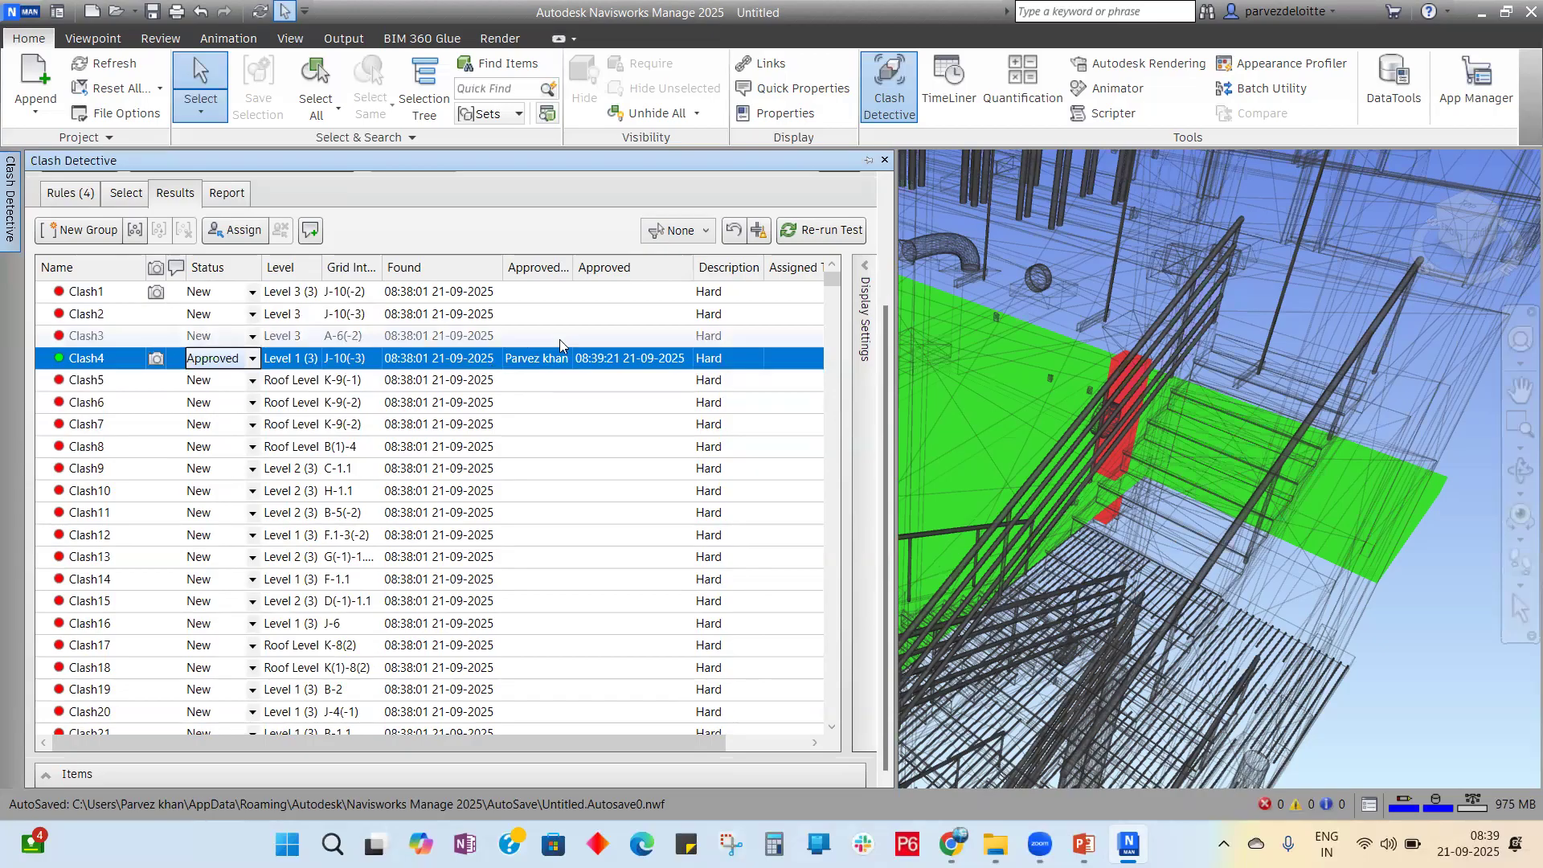
left_click(252, 361)
left_click(229, 442)
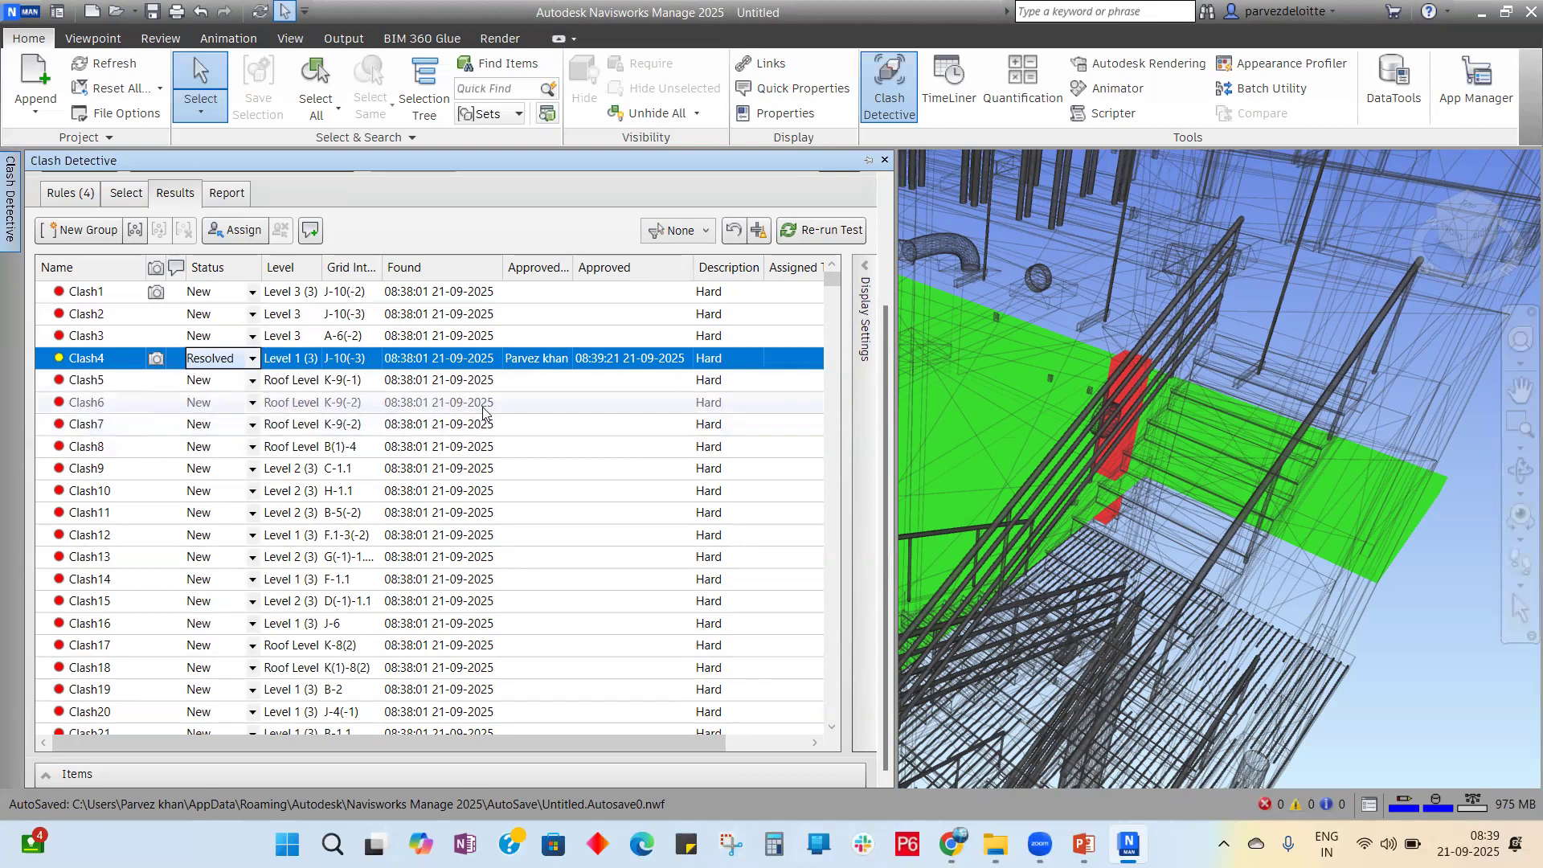
left_click(222, 407)
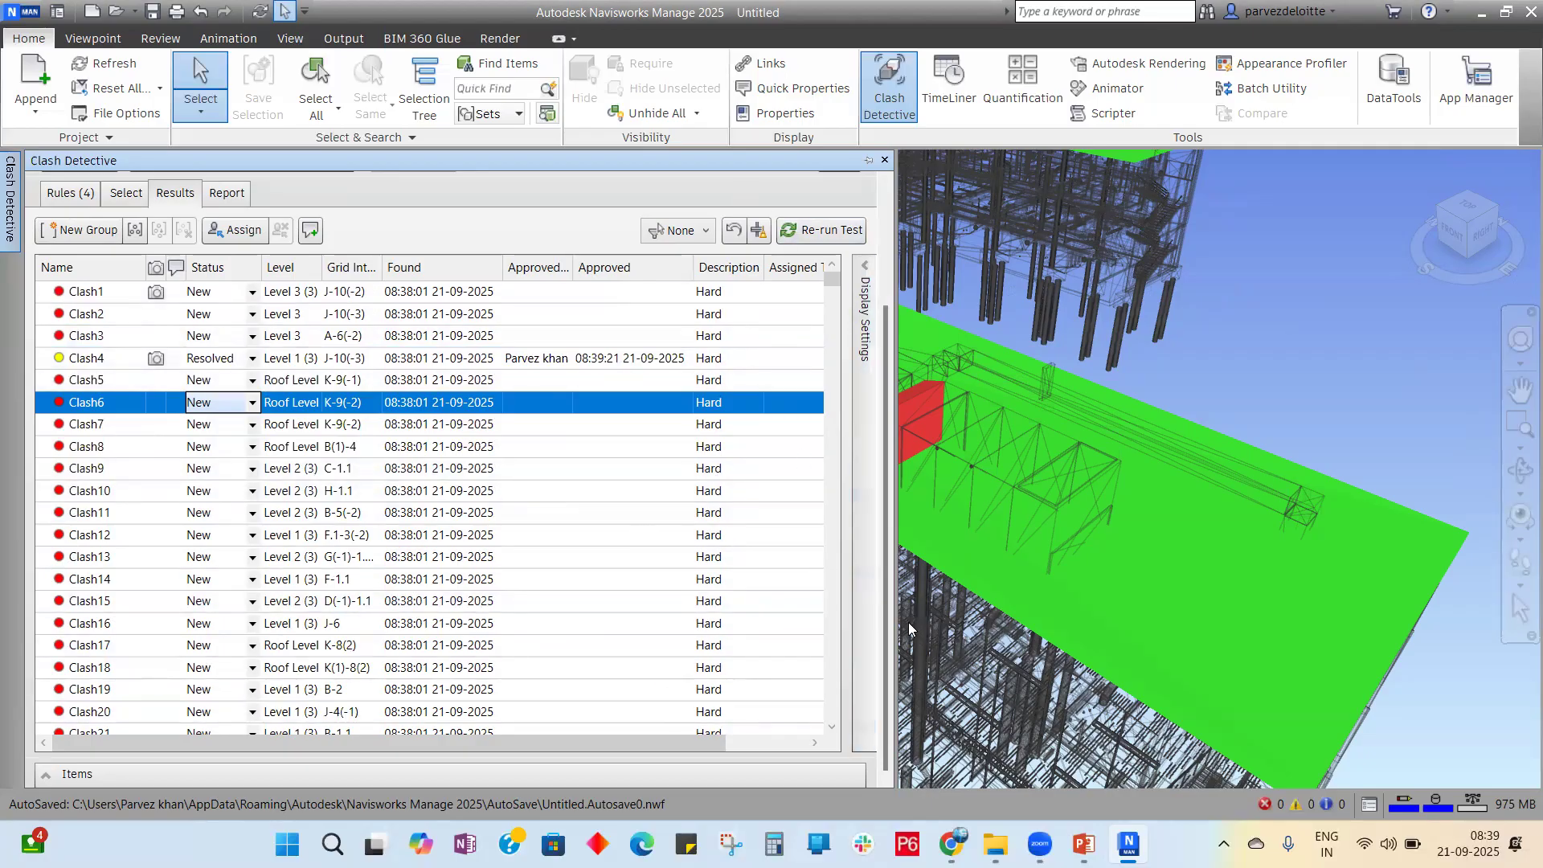
Step: Show Clash6 at Roof Level, grid K-9(-2), in the 3D view
left_click_drag(347, 737, 356, 732)
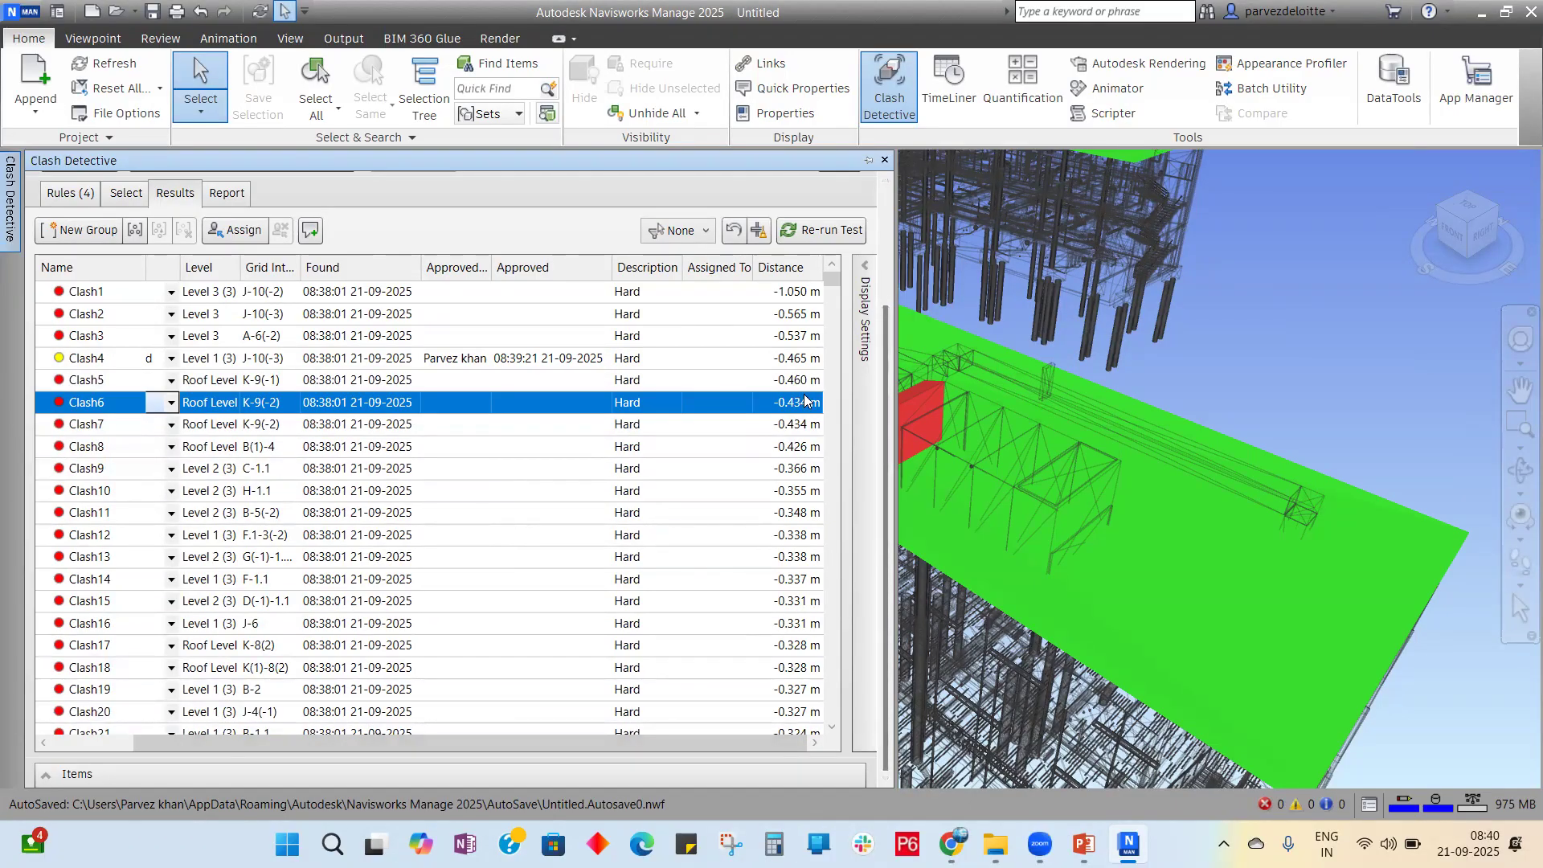
Step: Assign Clash1 to a team member with the note 'This is a clash we need to resolve it urgently.'
left_click(739, 297)
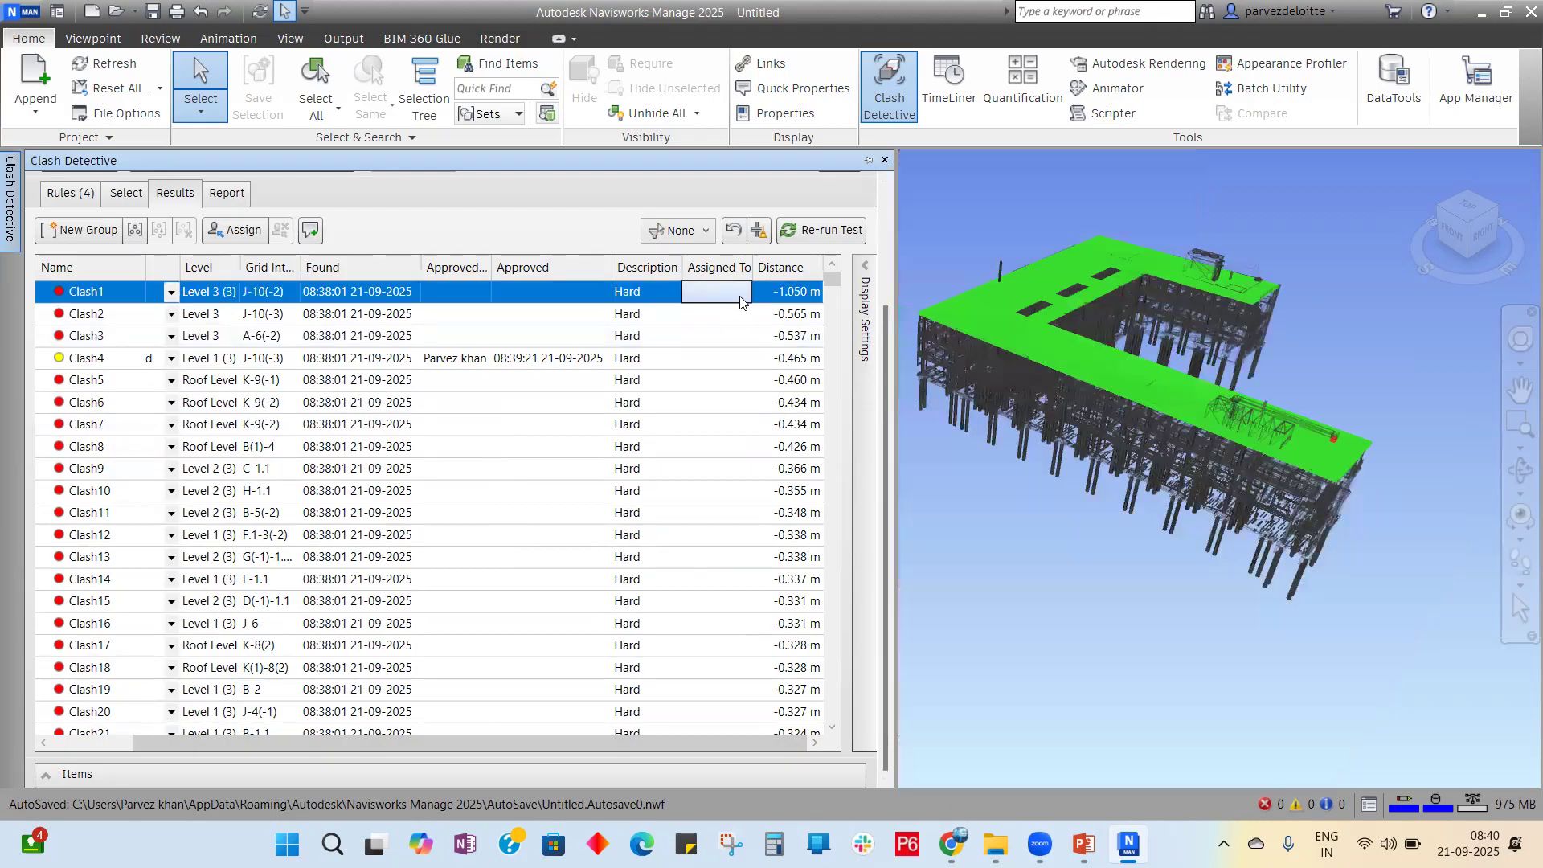
left_click(235, 230)
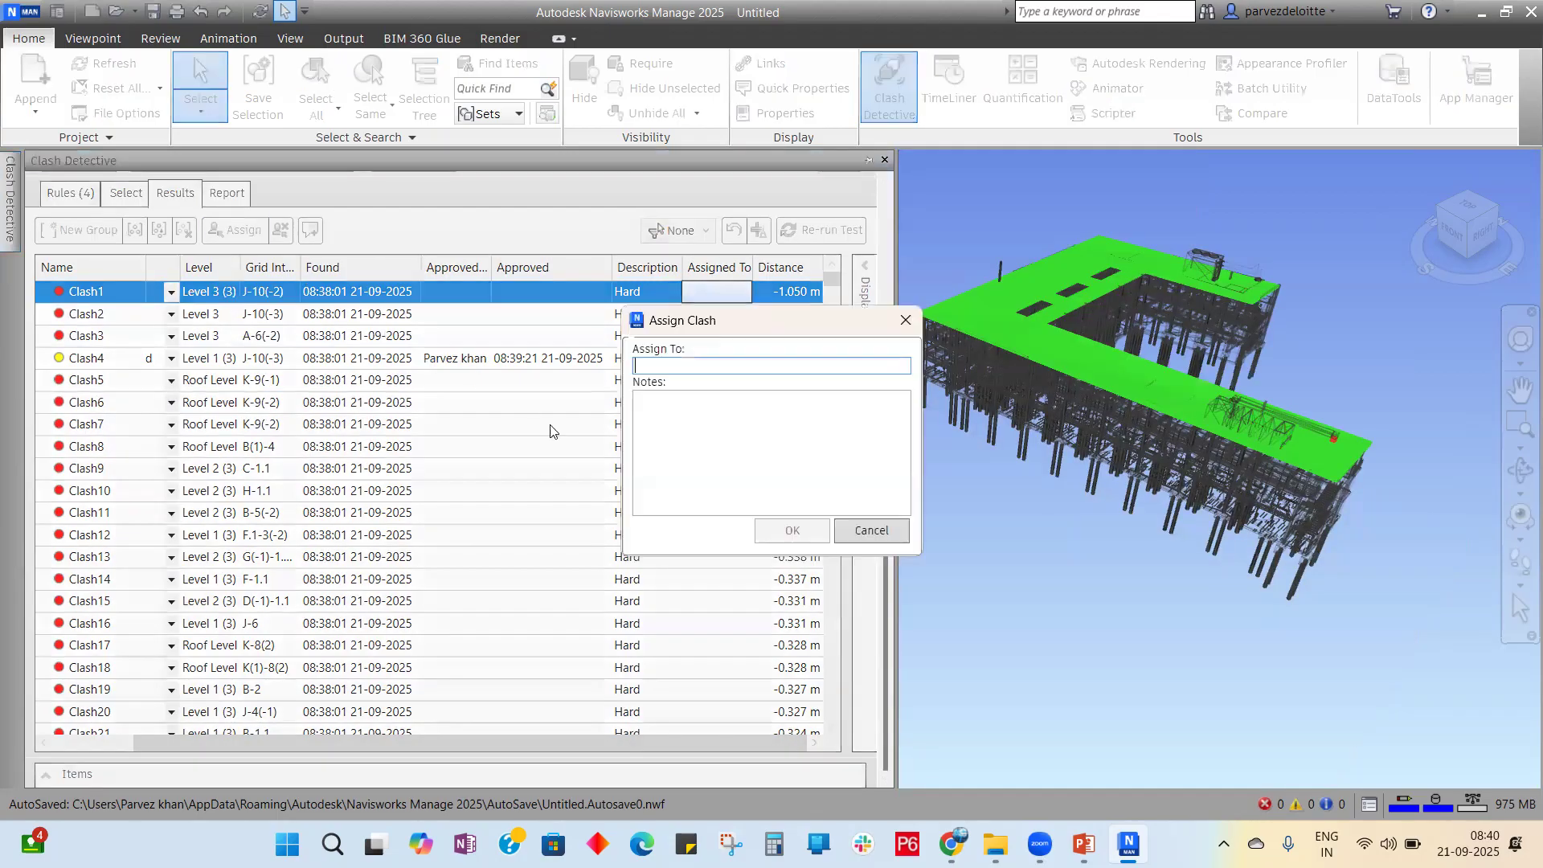
left_click(682, 397)
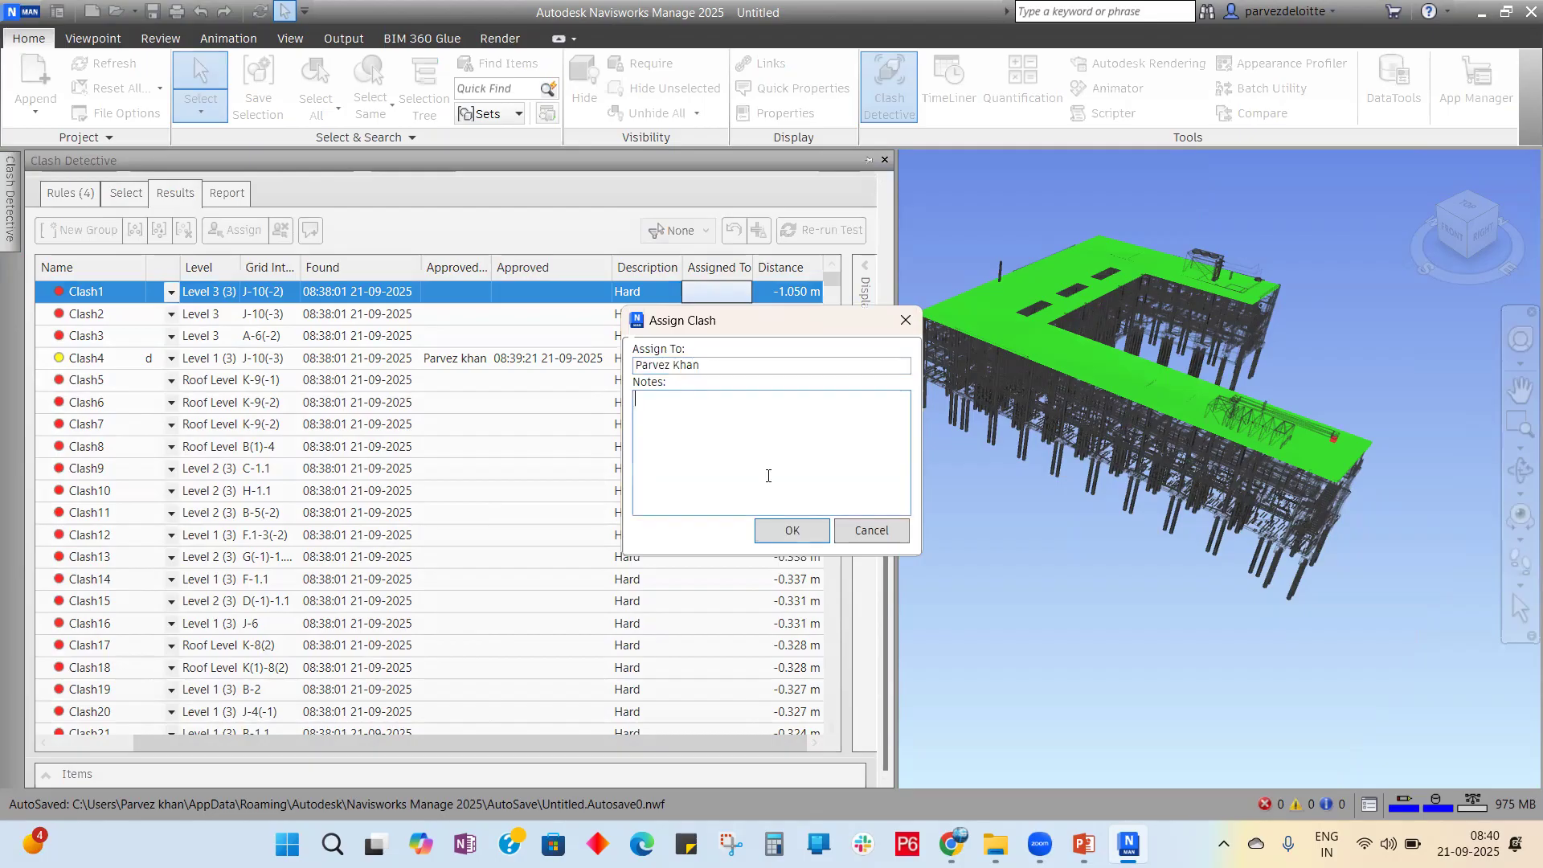
type("This is a clash we need to resolve it urgent")
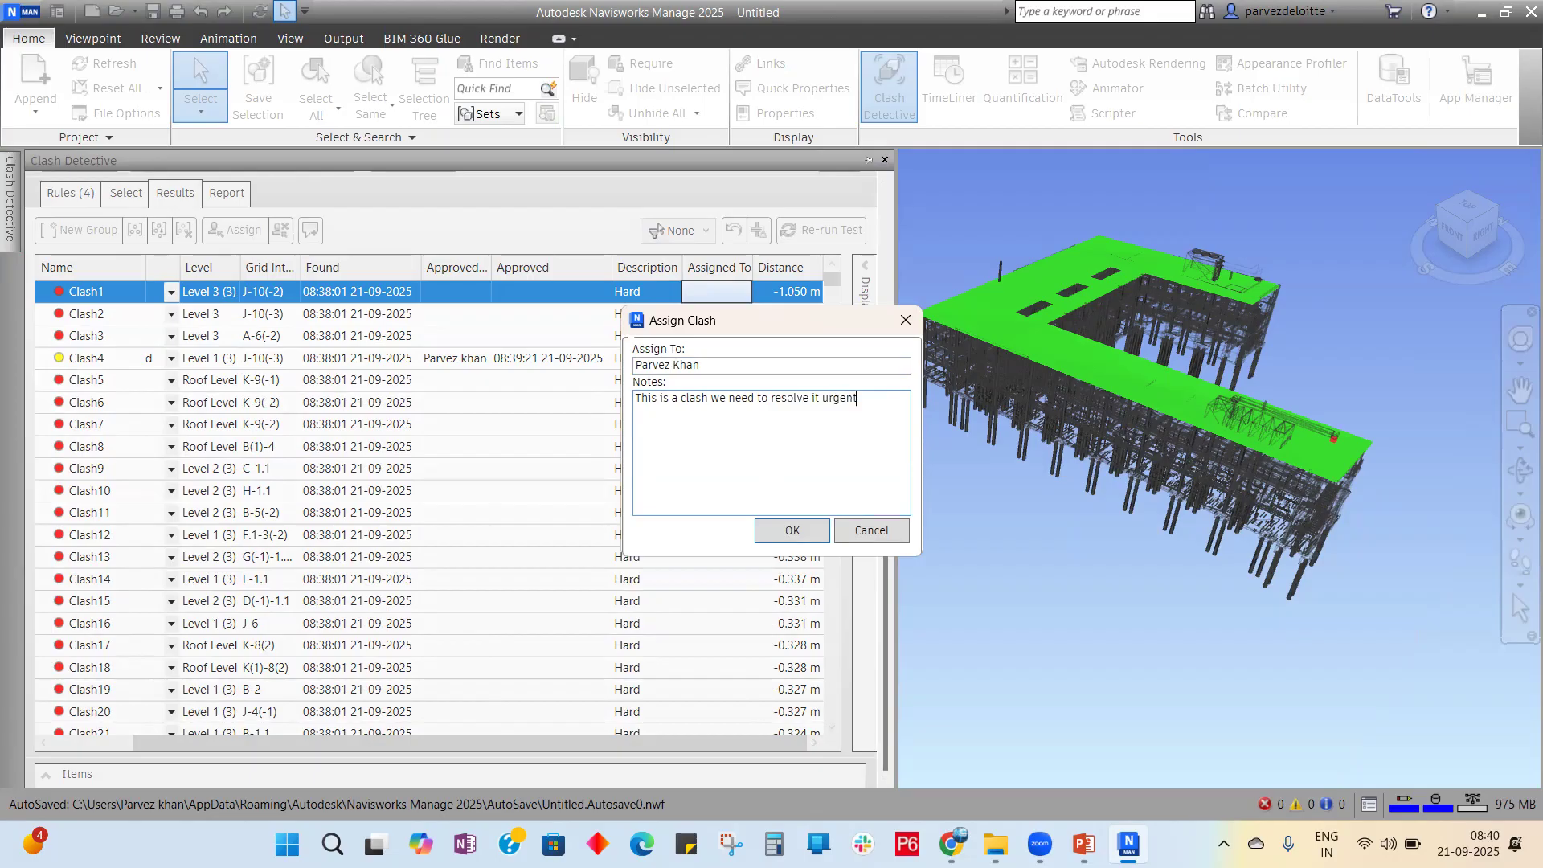
type("ly.")
left_click(812, 532)
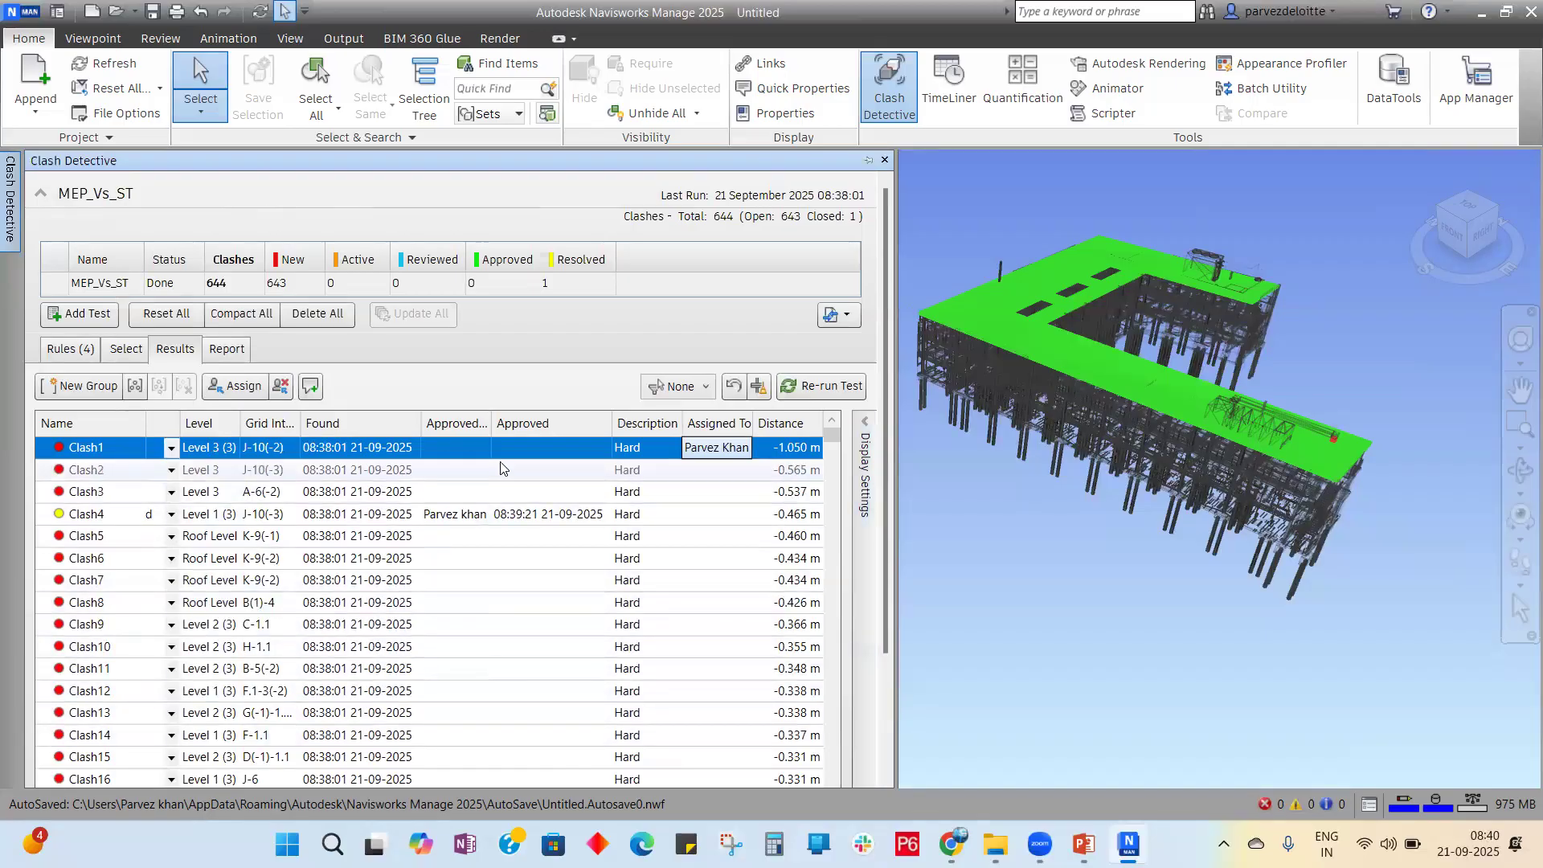
left_click(474, 452)
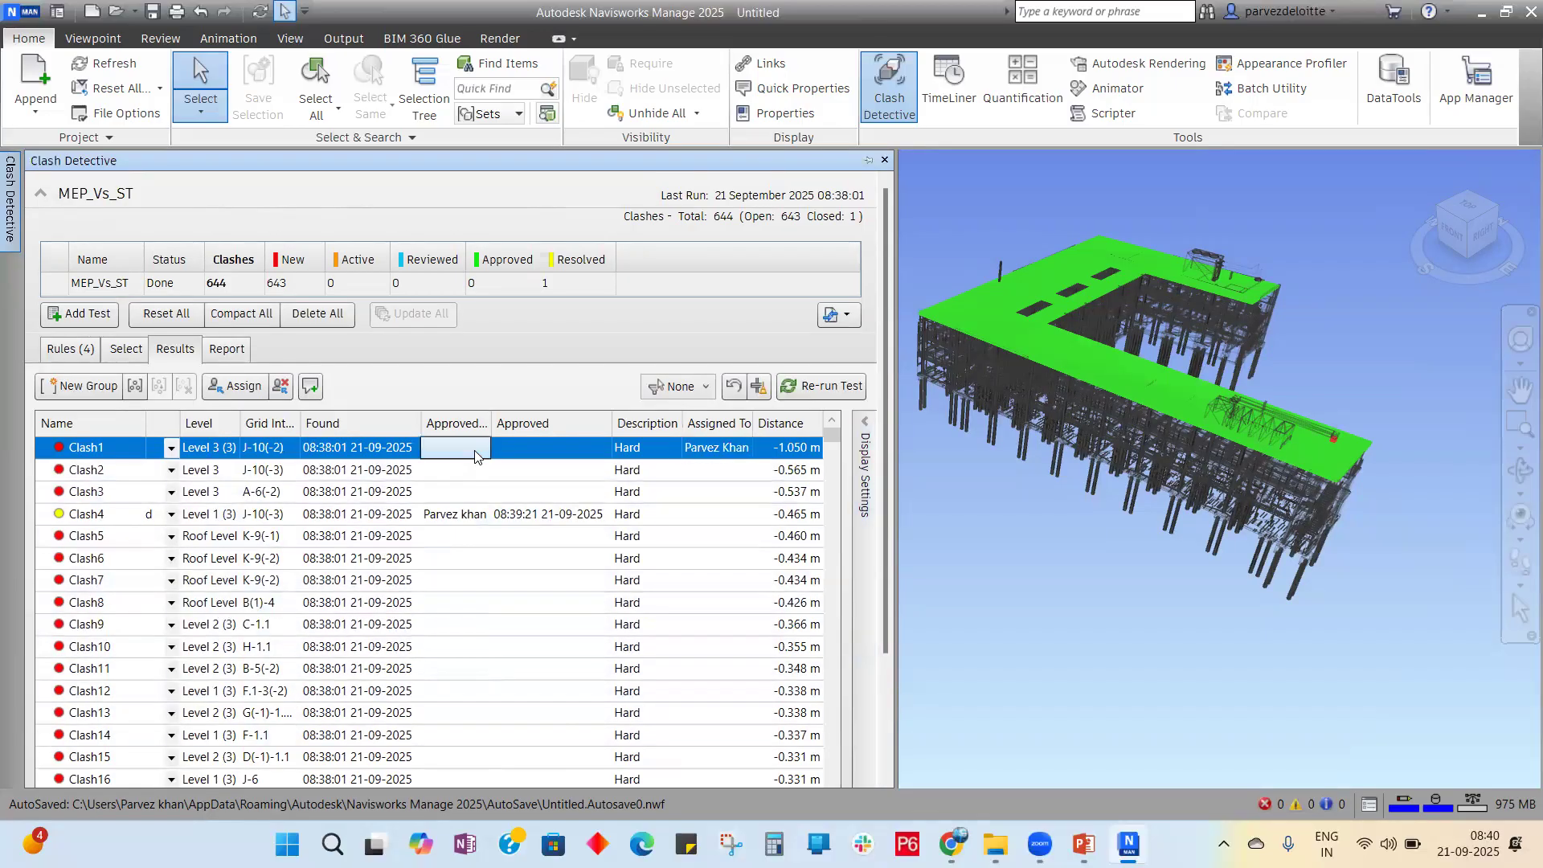
right_click(474, 455)
key("Down")
key("Down")
key("Down")
key("Down")
key("Down")
key("Down")
key("Down")
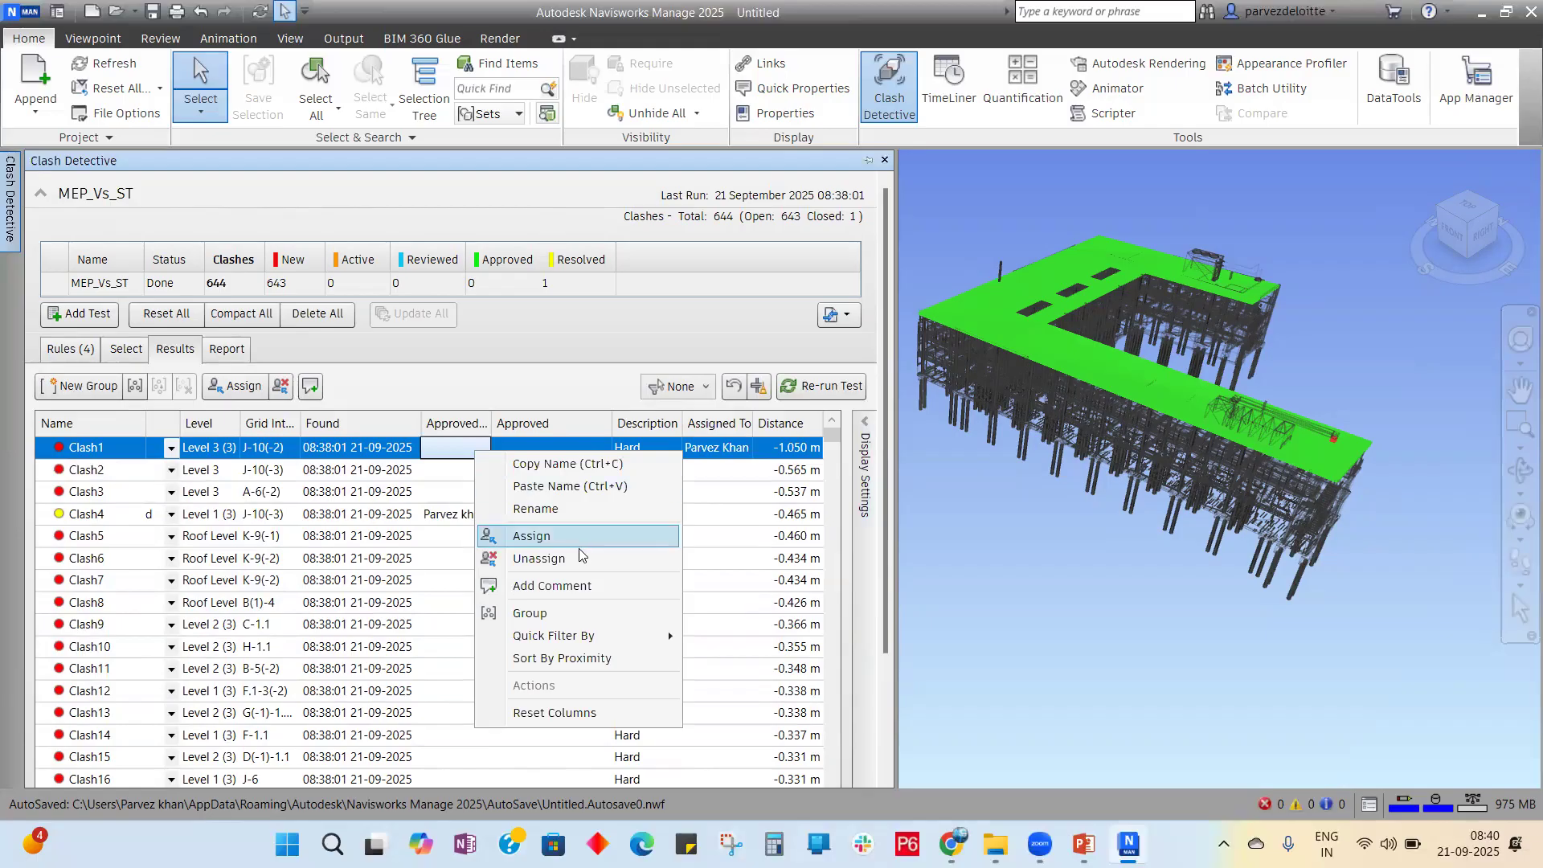
left_click(438, 450)
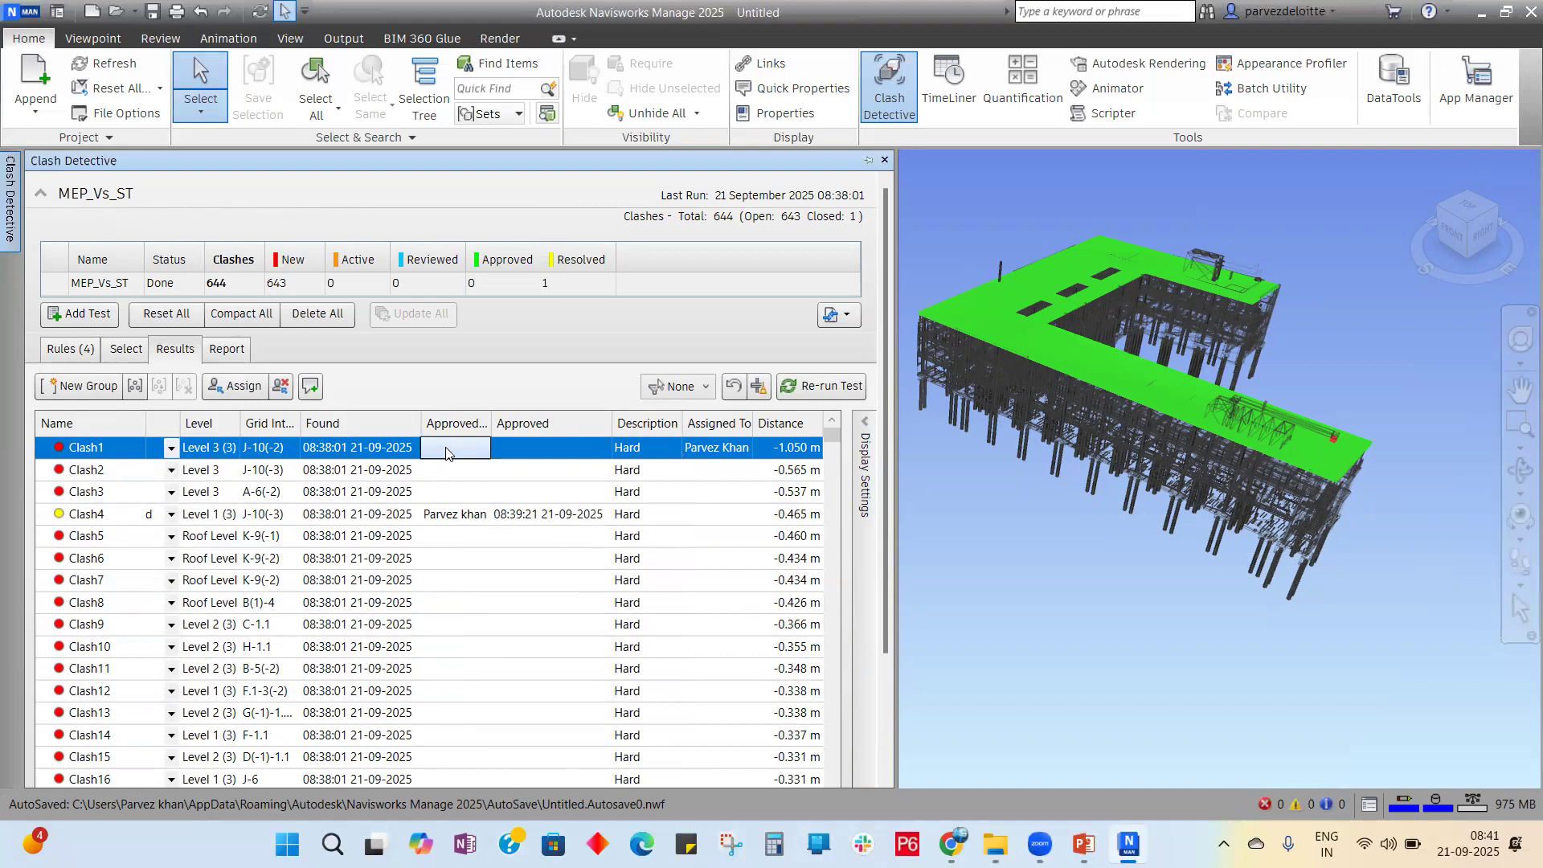
right_click(451, 447)
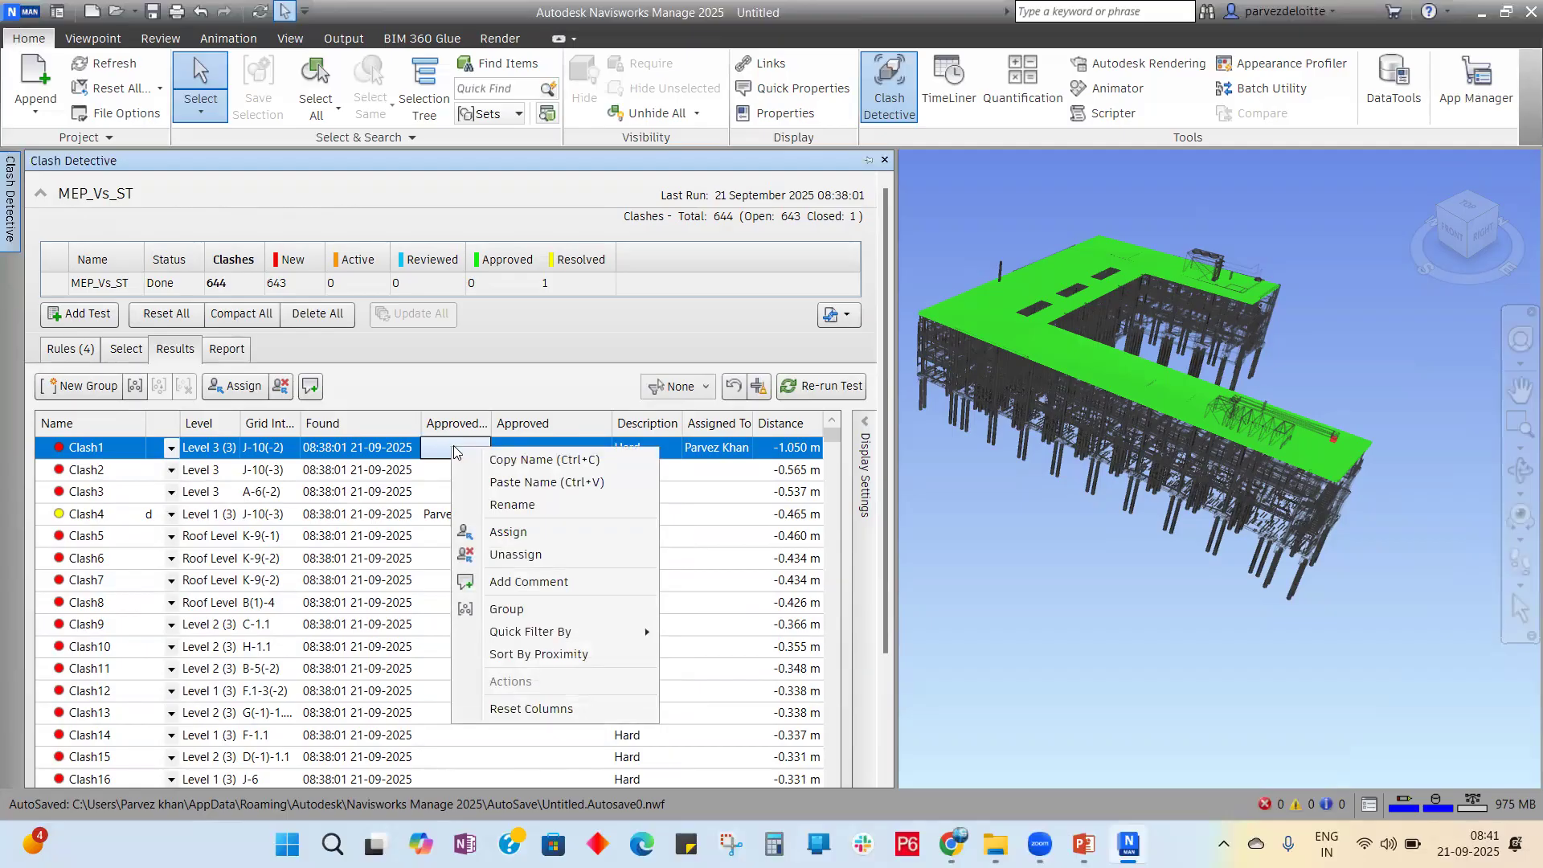
key("Escape")
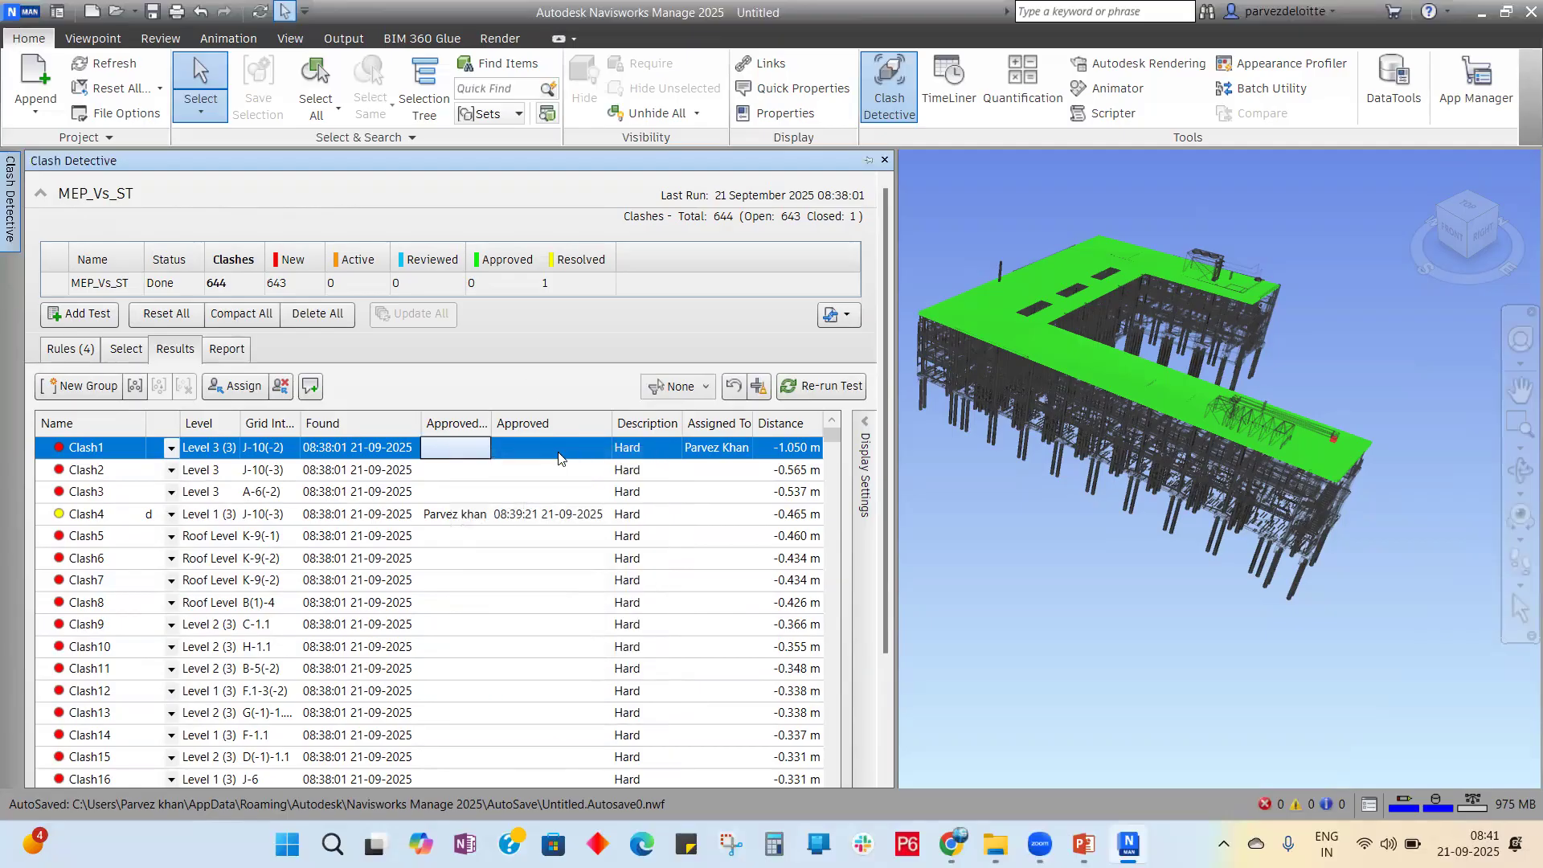
left_click(560, 450)
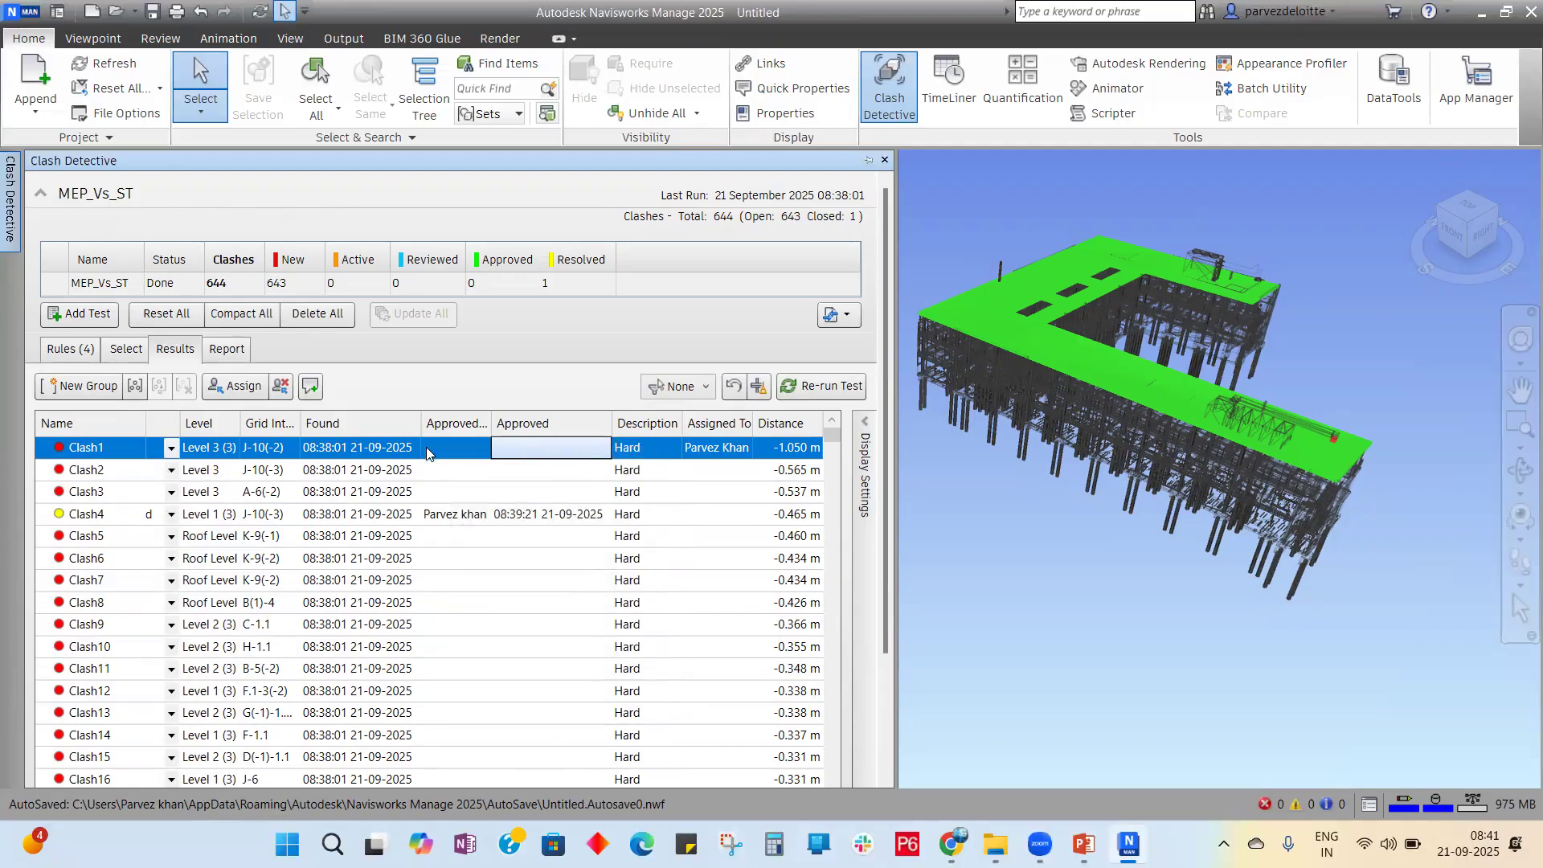
left_click(446, 455)
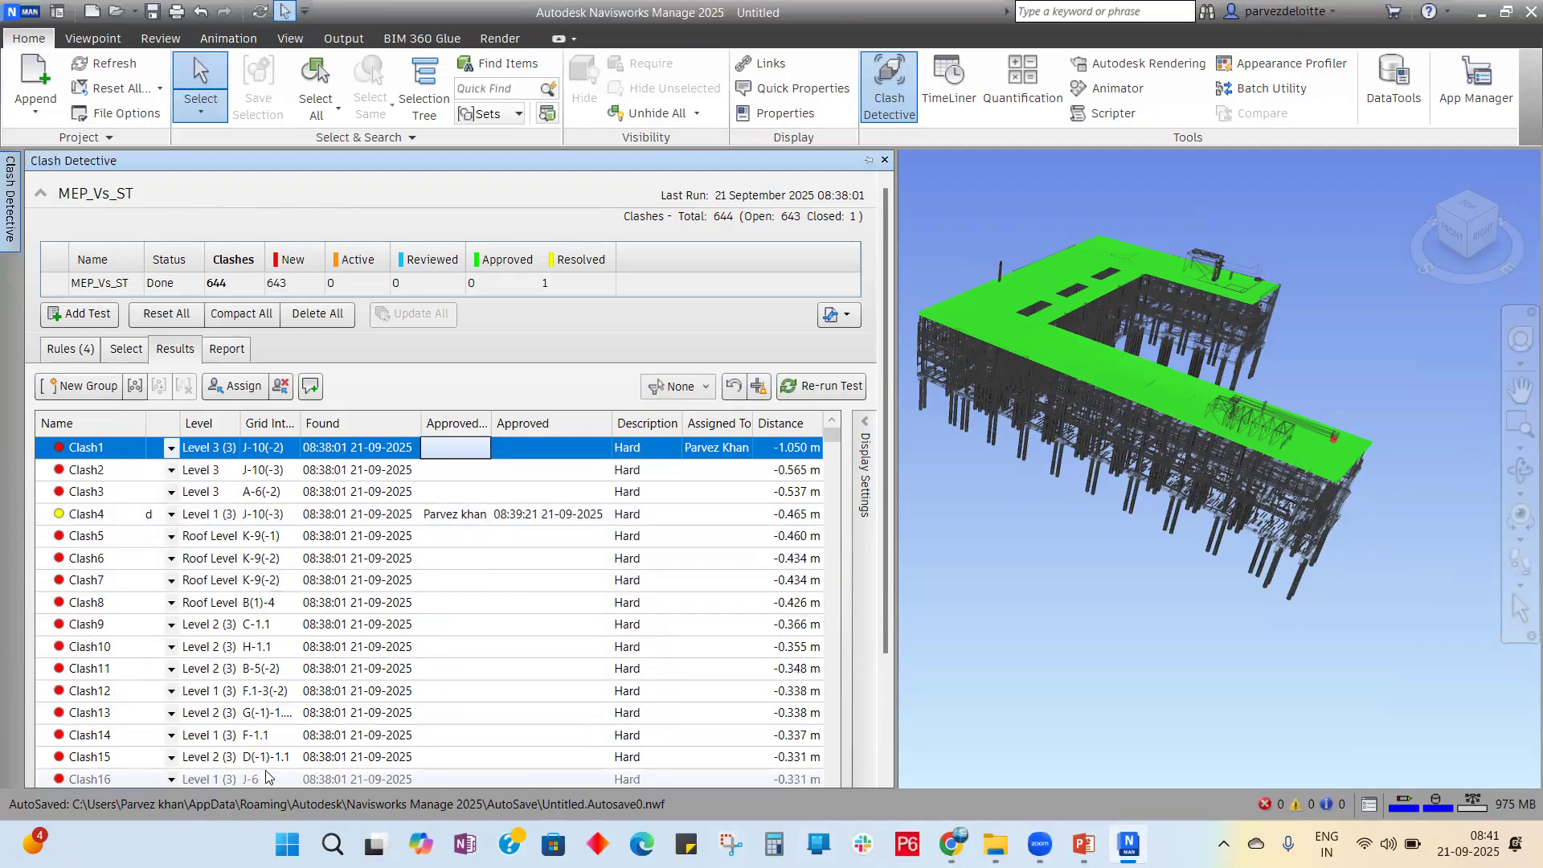
Step: View Clash10, Clash11 and Clash15 in the model
scroll(321, 591, "down", 20)
scroll(321, 591, "down", 12)
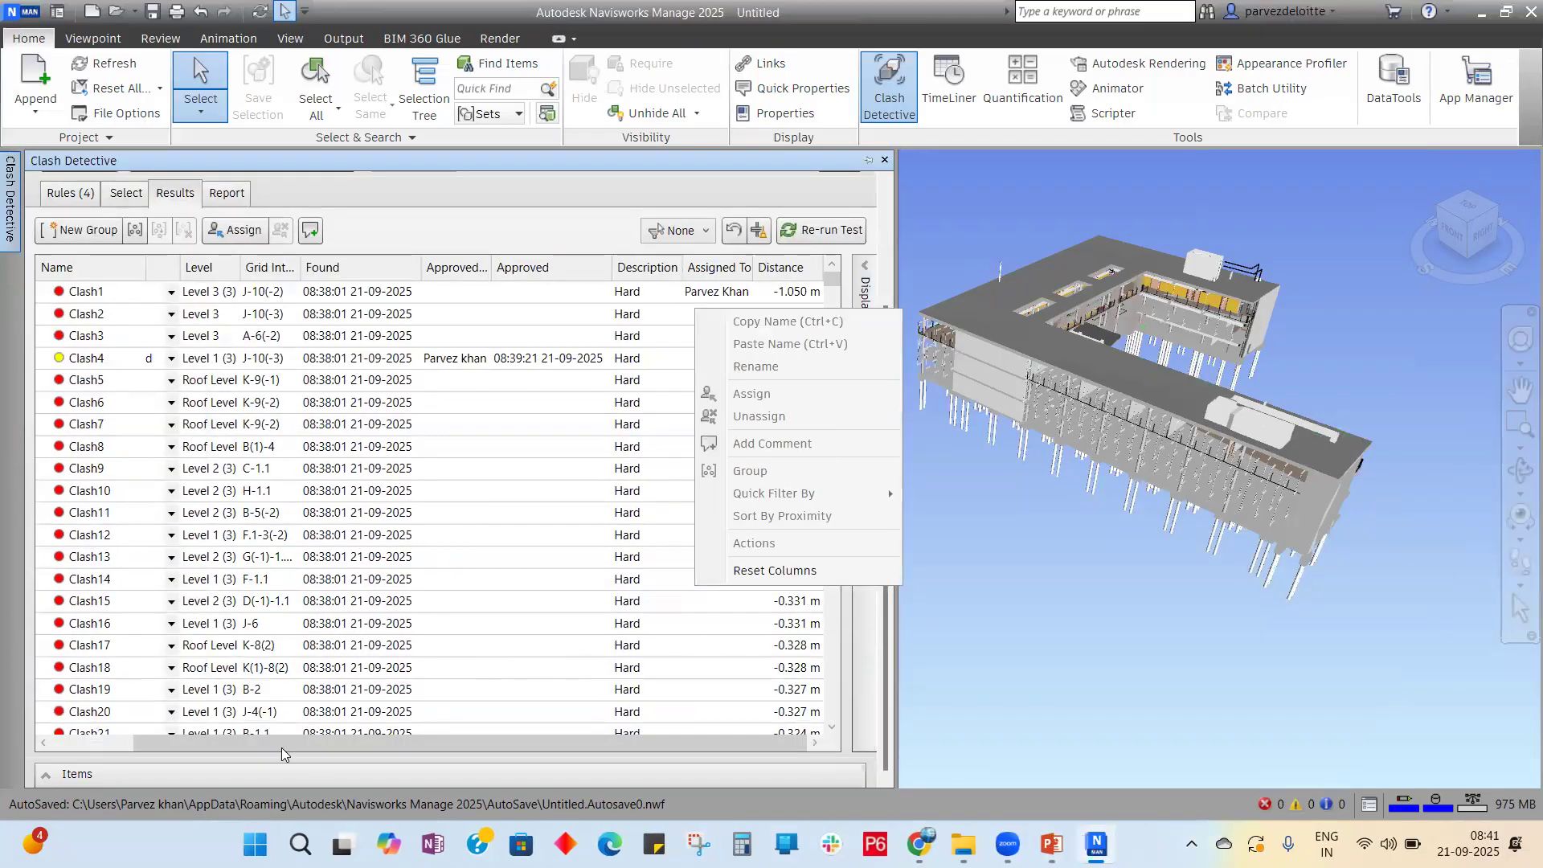
left_click_drag(281, 747, 194, 747)
left_click(129, 498)
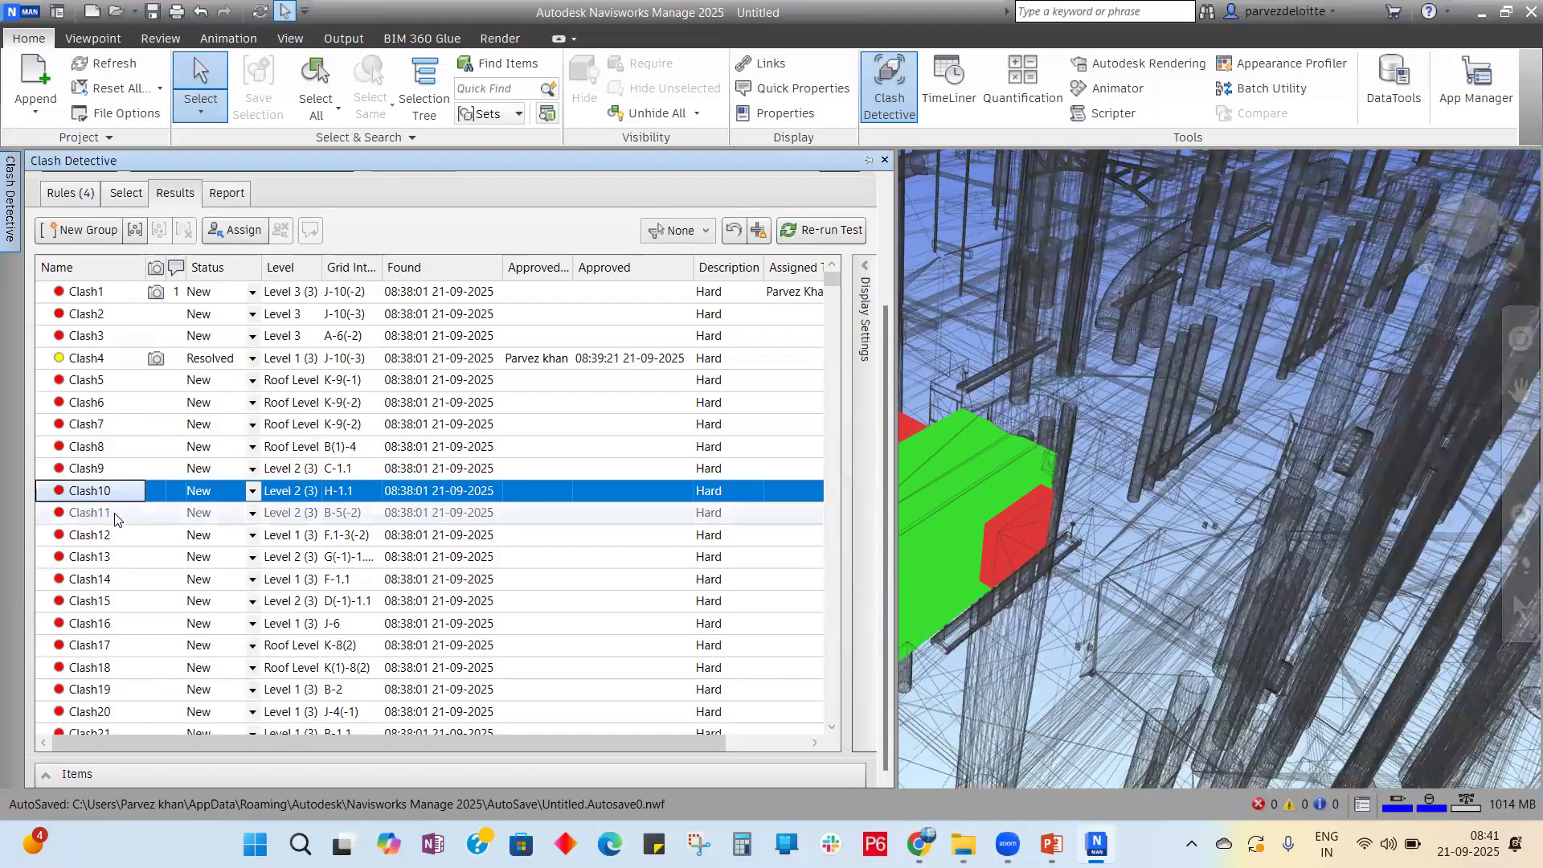
left_click(114, 515)
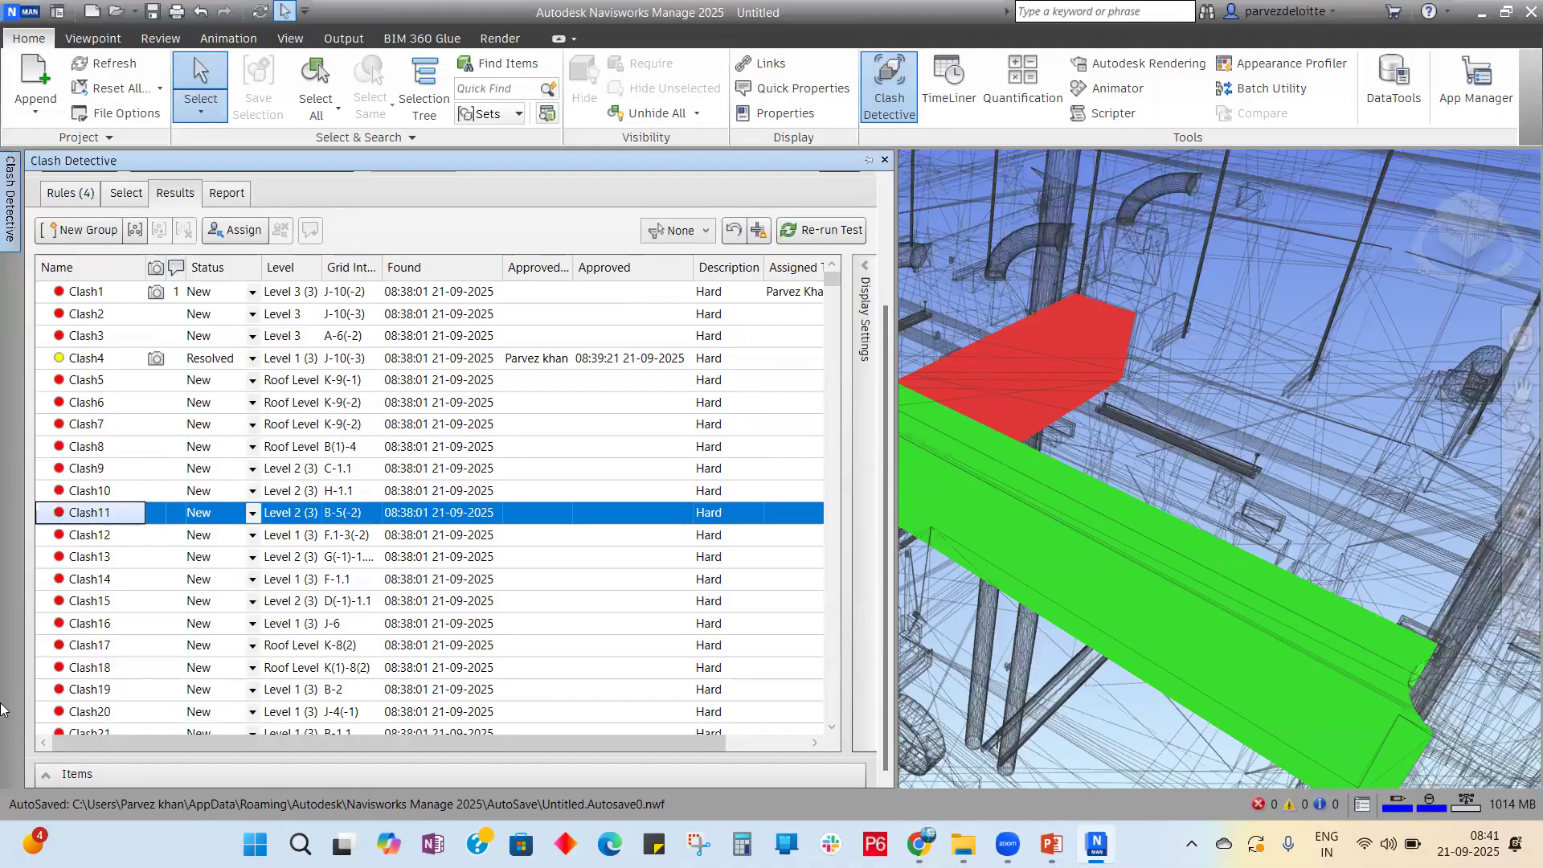
left_click(124, 600)
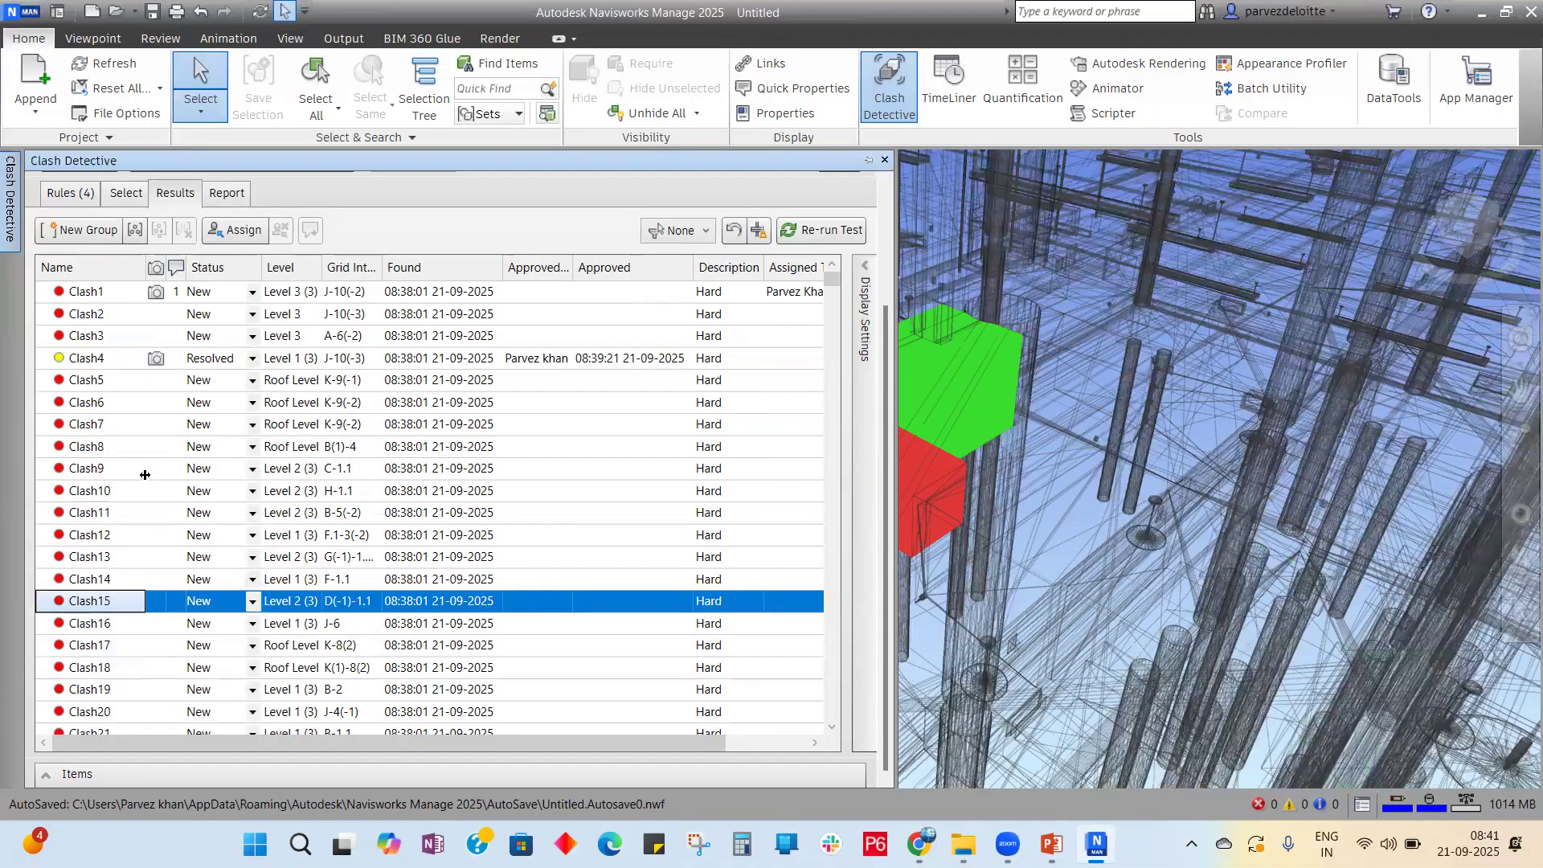
Step: Bring up the MEP_Vs_ST test's Selection A and B setup
scroll(178, 463, "down", 20)
scroll(180, 458, "down", 20)
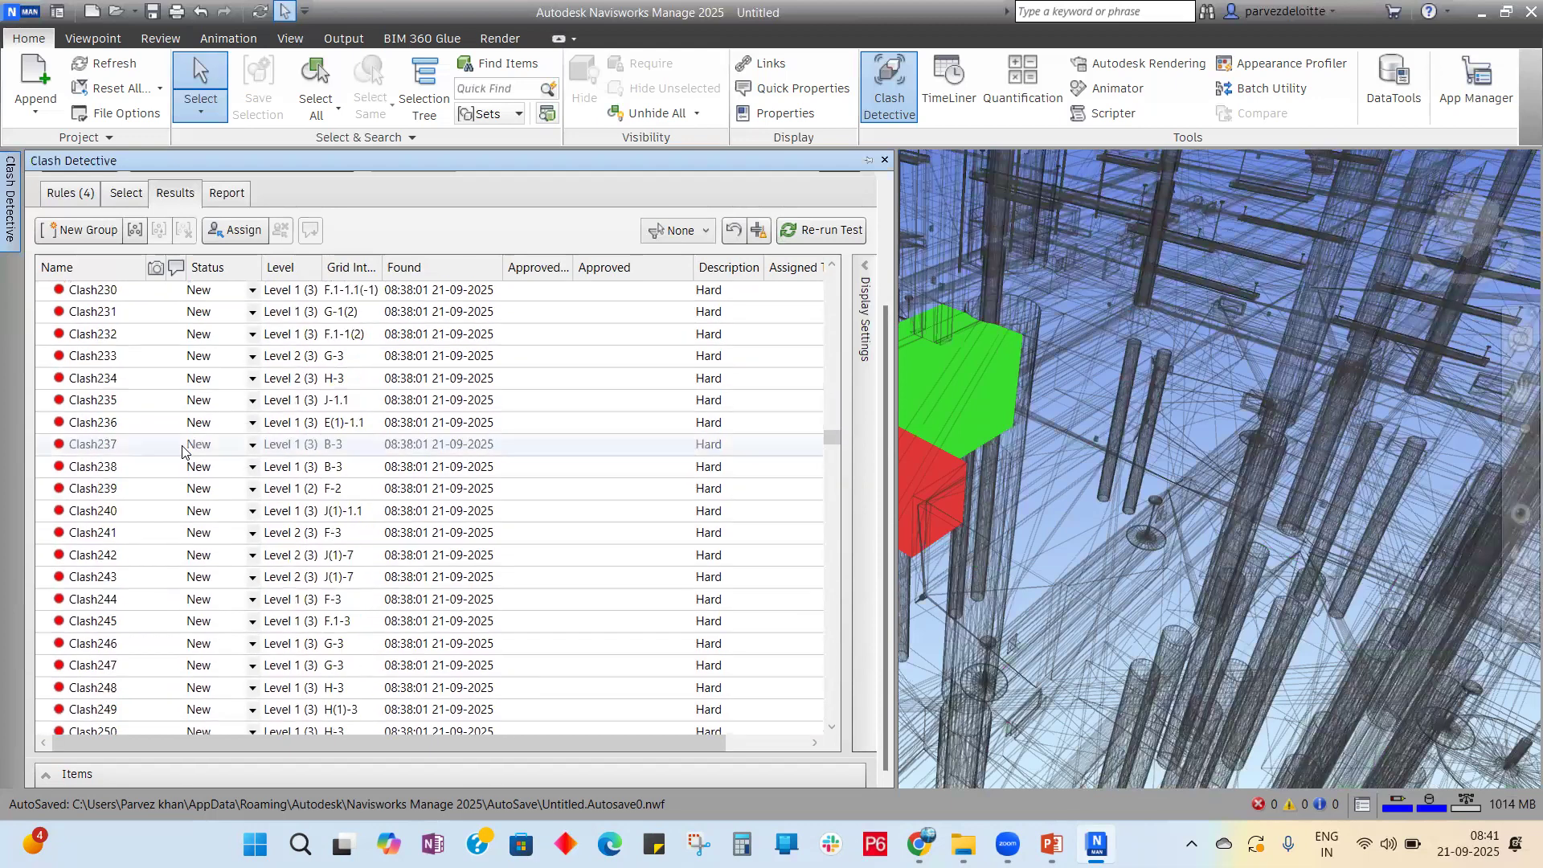
scroll(145, 280, "down", 20)
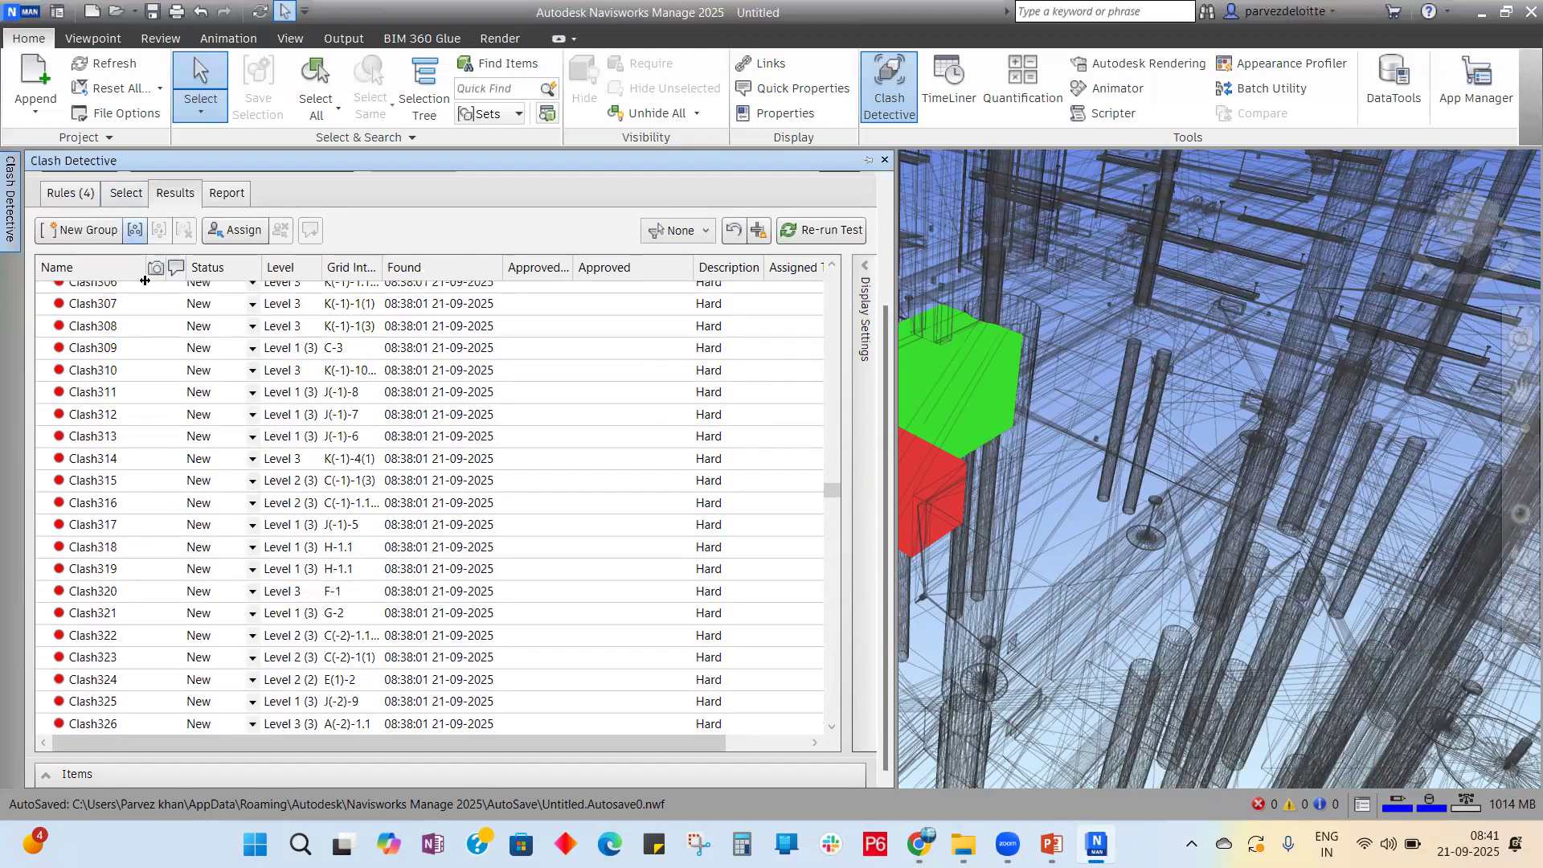
left_click(132, 198)
Step: Reset all MEP_Vs_ST results and change the clash tolerance to 10 mm
left_click(166, 314)
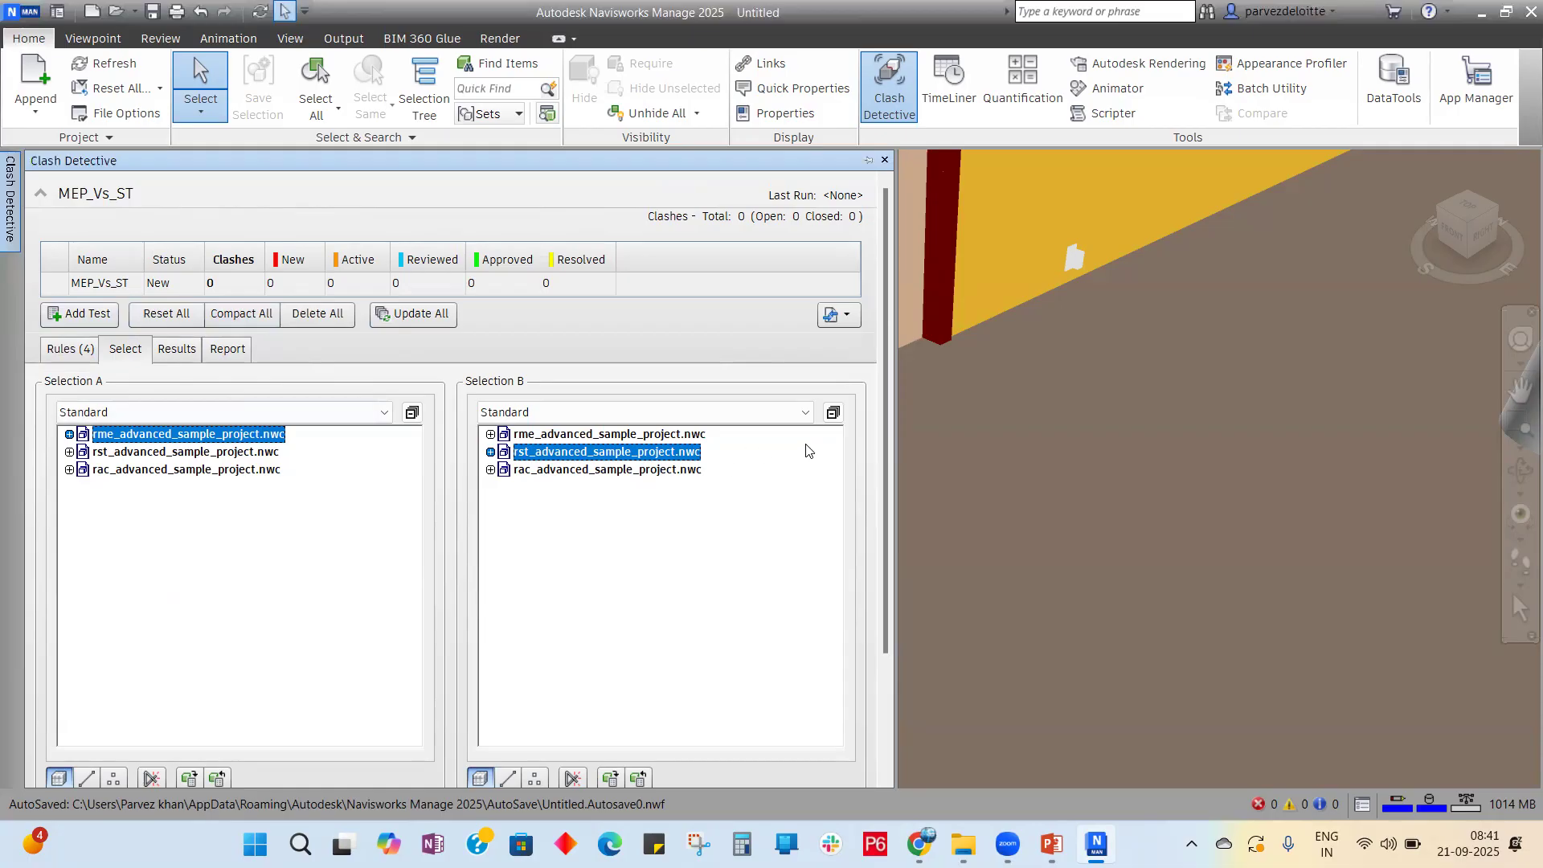
left_click_drag(887, 418, 875, 644)
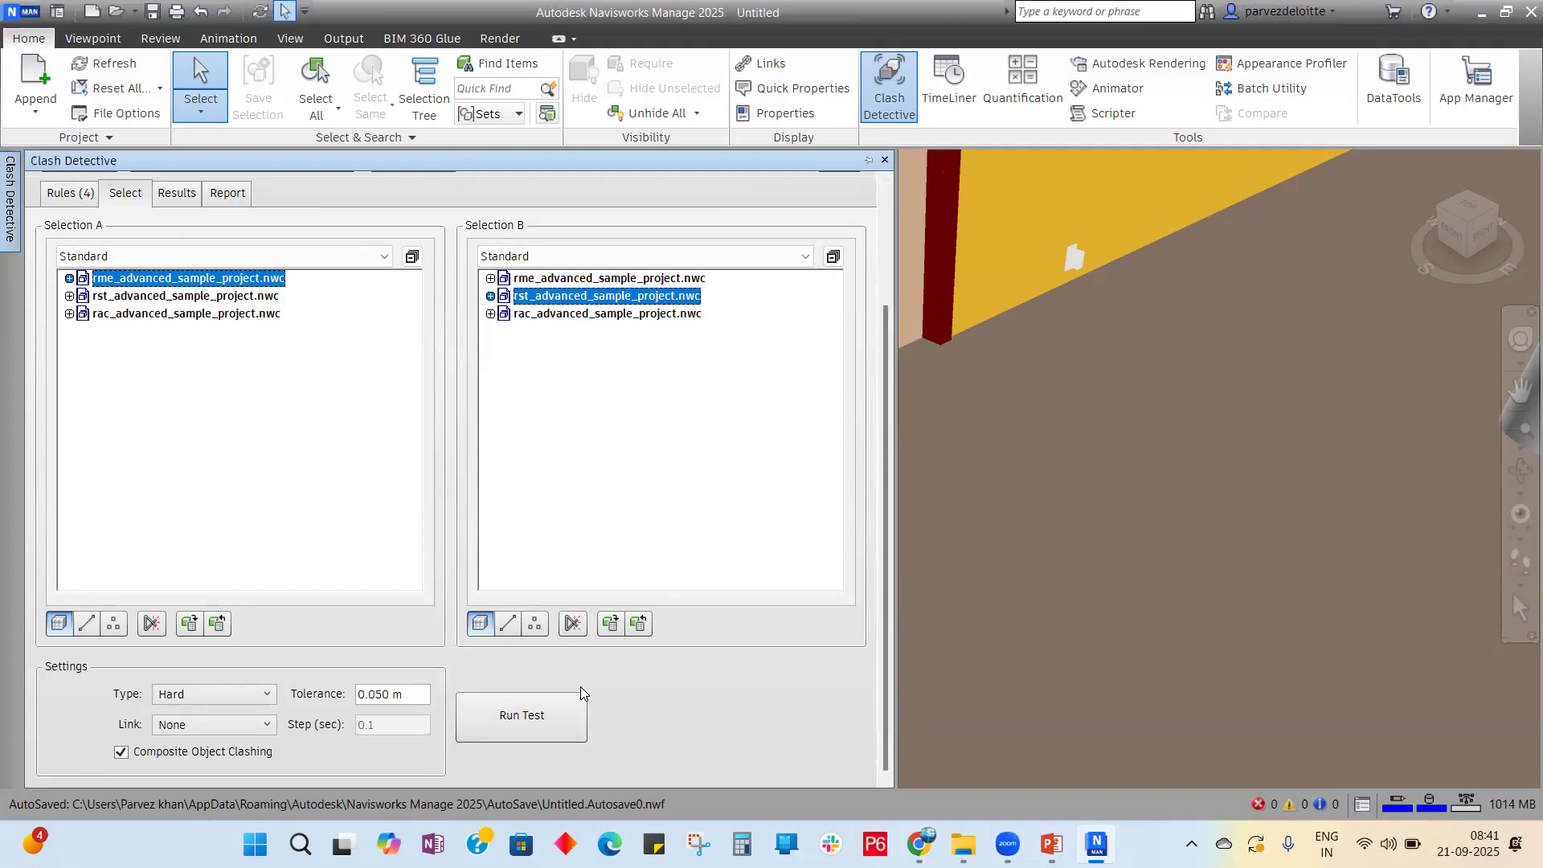
left_click(384, 694)
key("BackSpace")
key("BackSpace")
type("10")
key("BackSpace")
key("BackSpace")
key("BackSpace")
key("BackSpace")
type("10")
key("BackSpace")
type("m")
Step: Re-run MEP_Vs_ST at 10 mm tolerance and display the last result, Clash1018, in the model
left_click(515, 718)
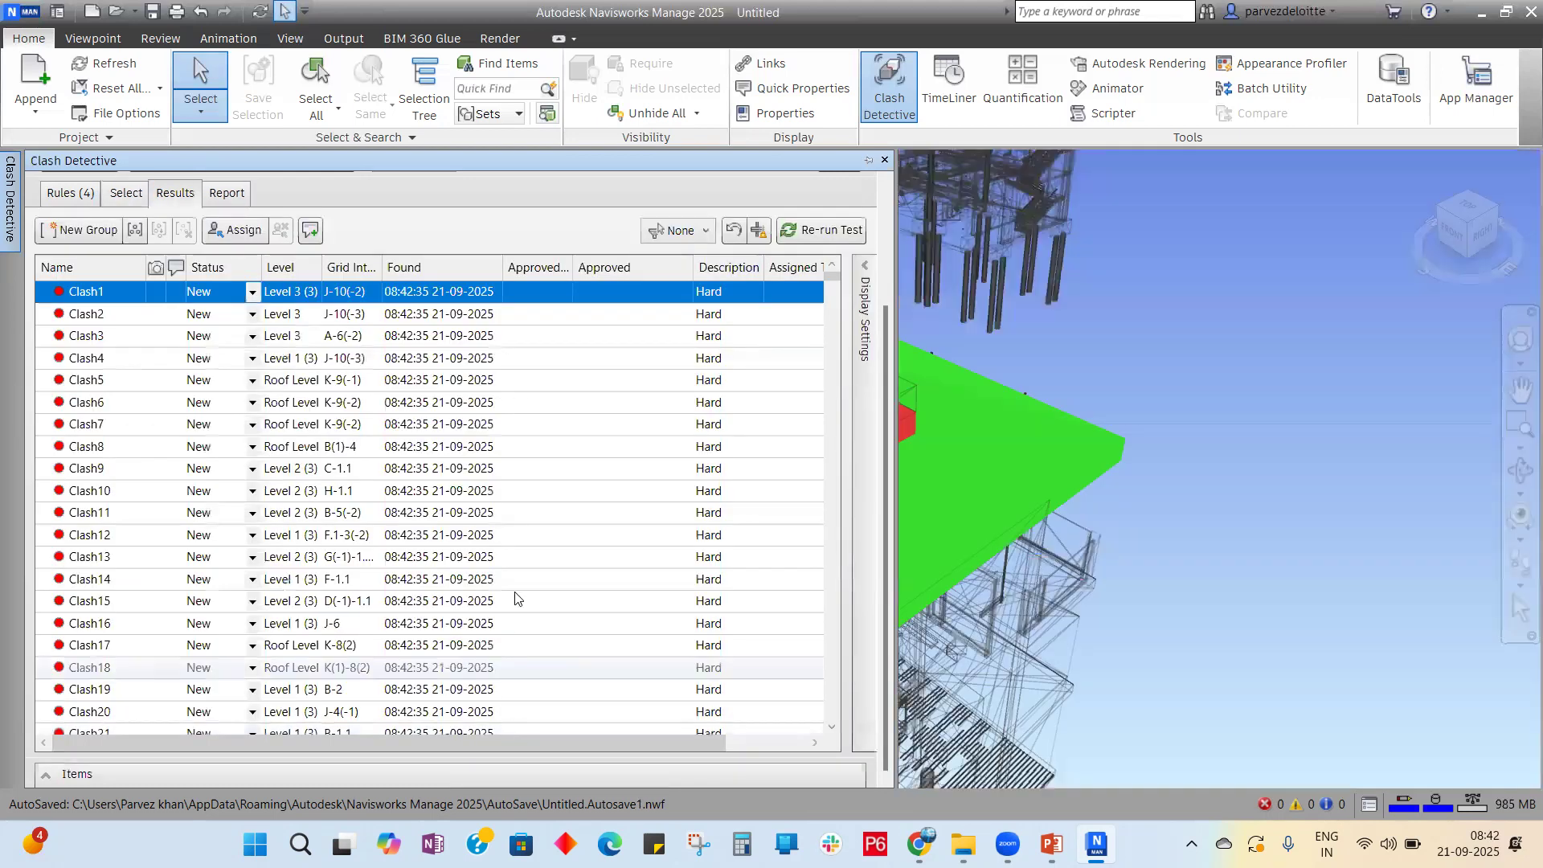
scroll(225, 498, "down", 20)
scroll(226, 502, "down", 18)
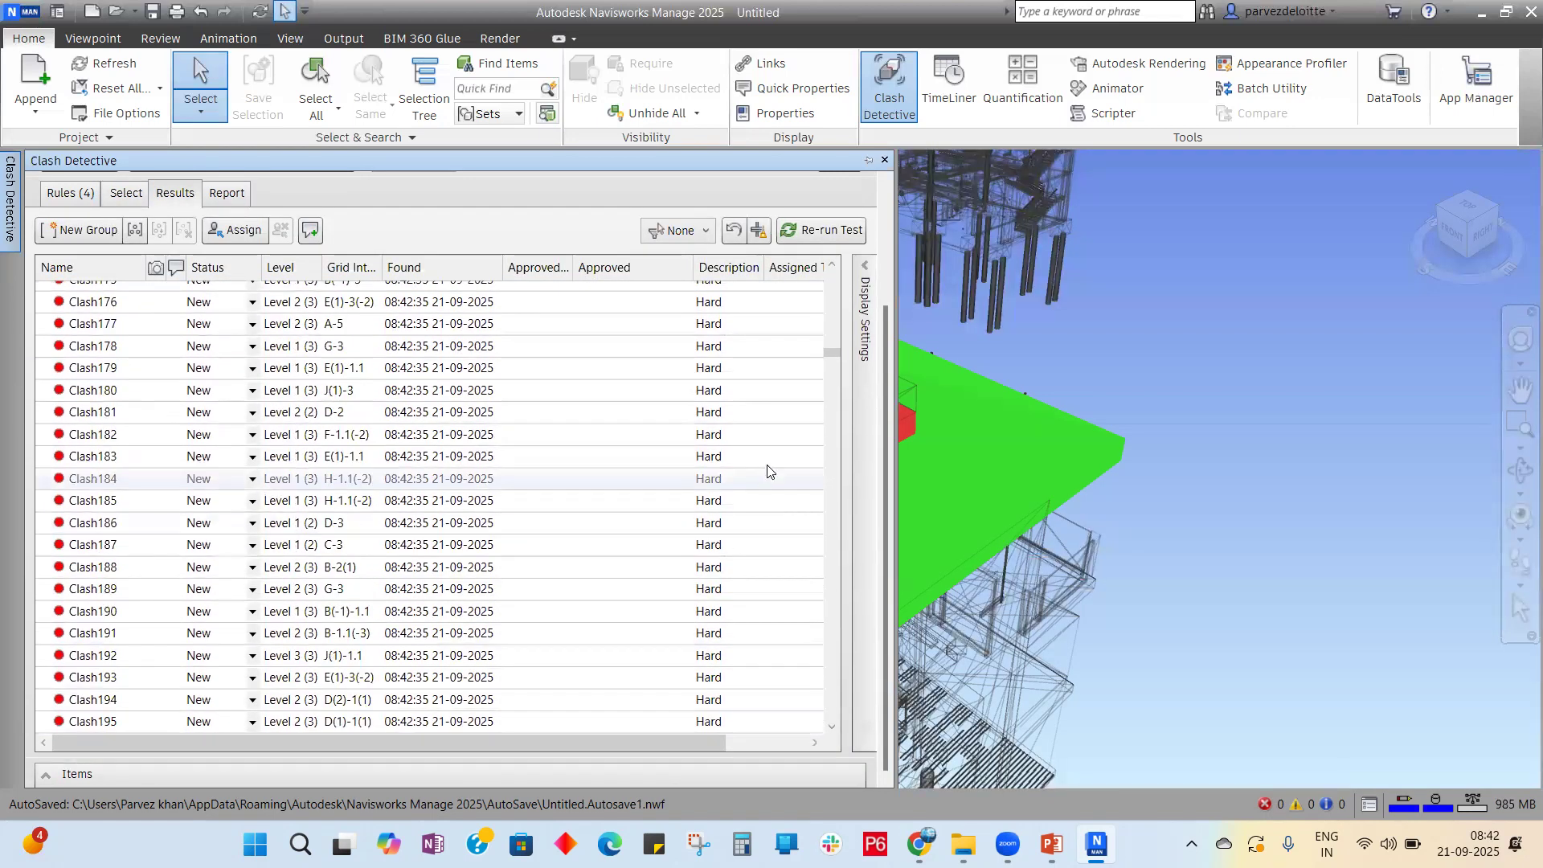
left_click_drag(832, 351, 842, 725)
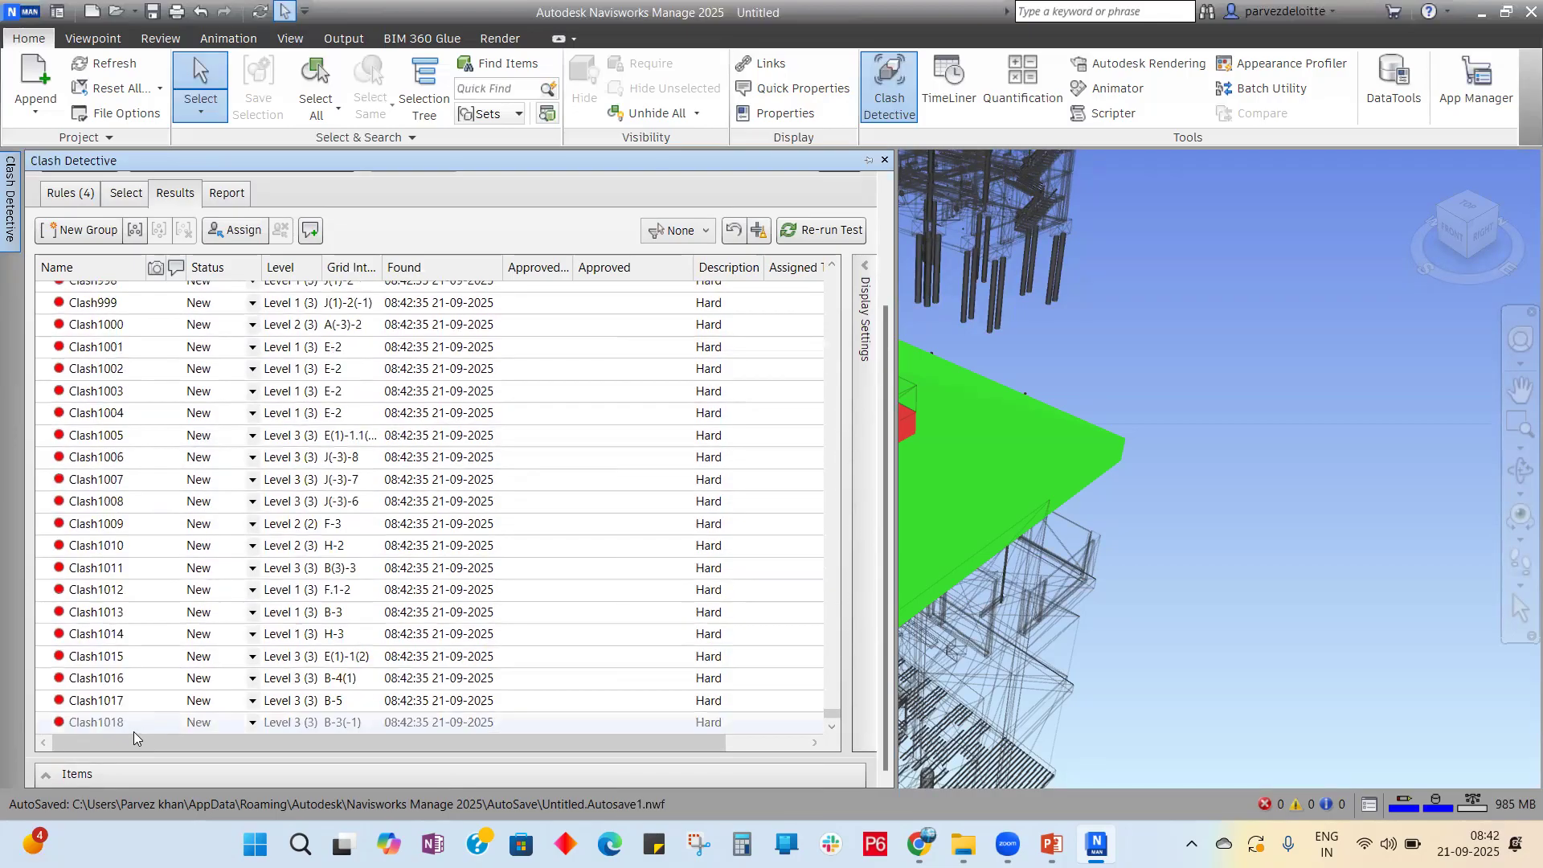
left_click(132, 728)
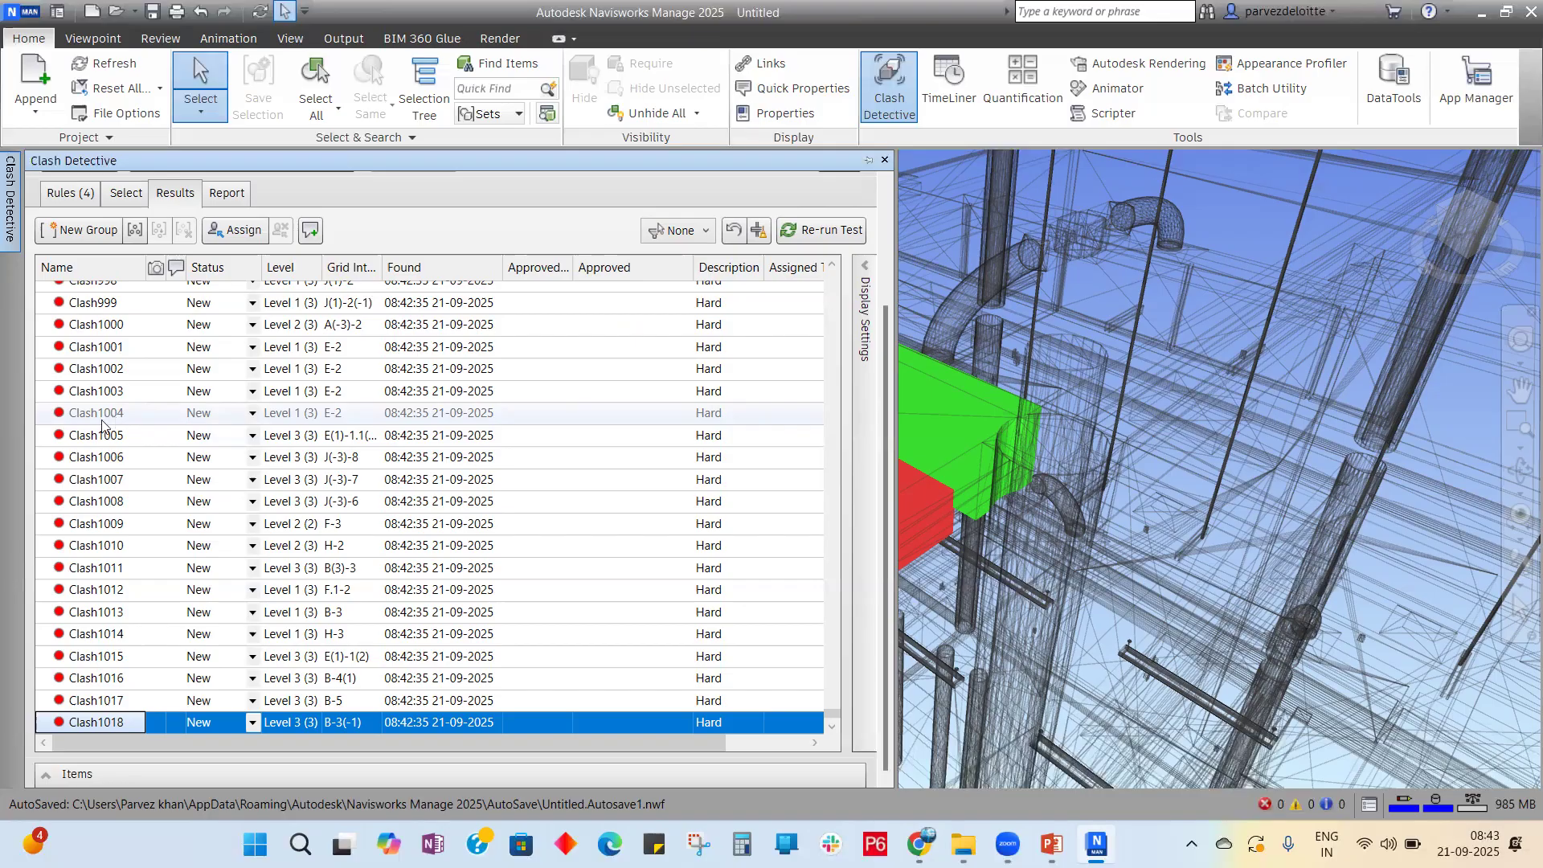
Step: Switch back to the PowerPoint slide show on the Clash Detection steps slide
scroll(534, 448, "up", 20)
scroll(689, 649, "up", 7)
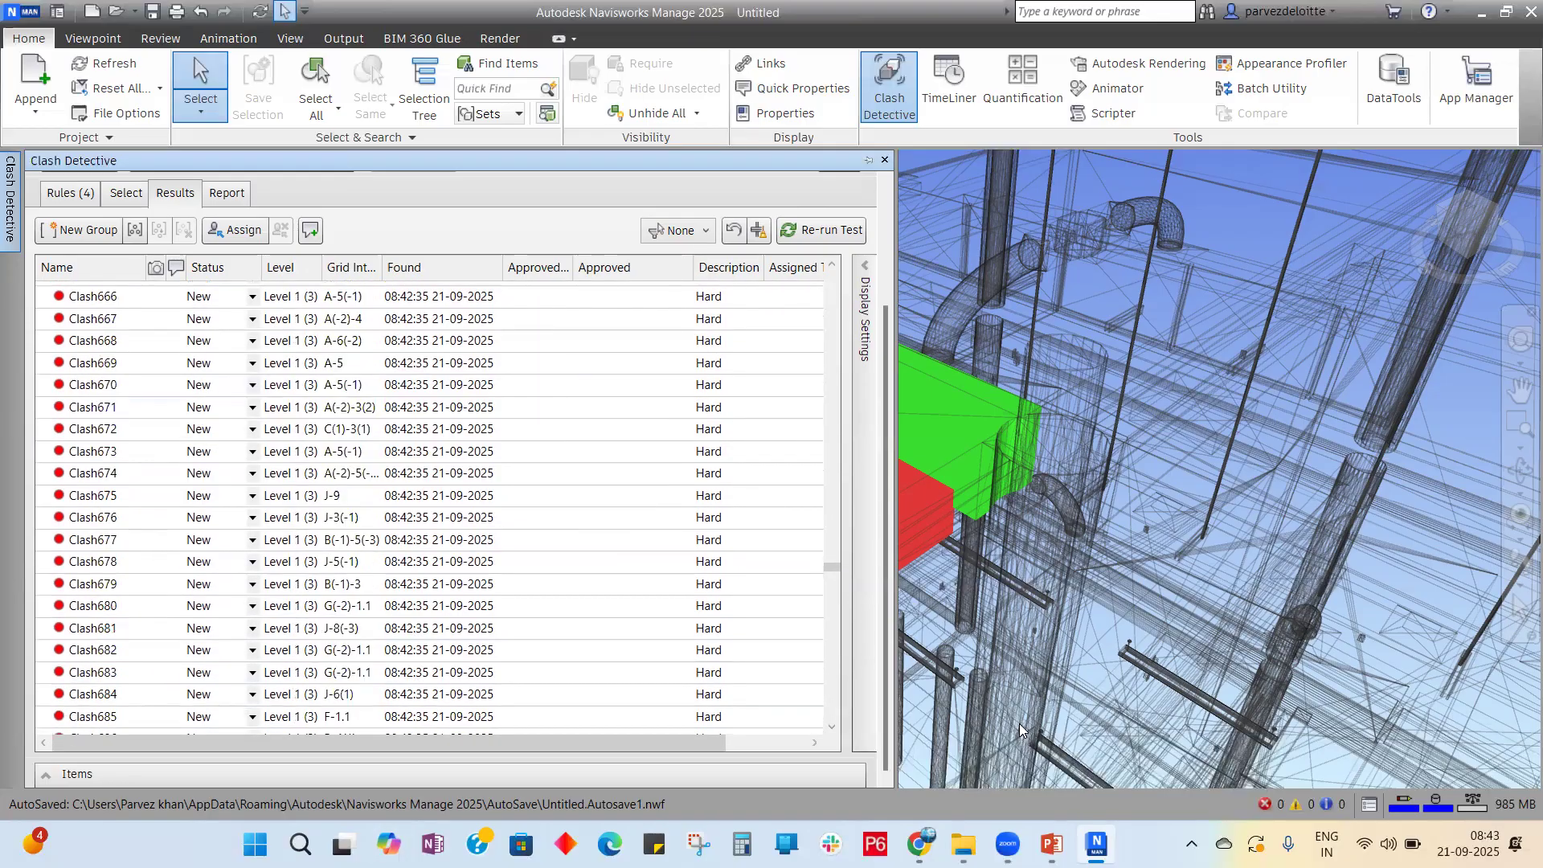
key("alt+Tab")
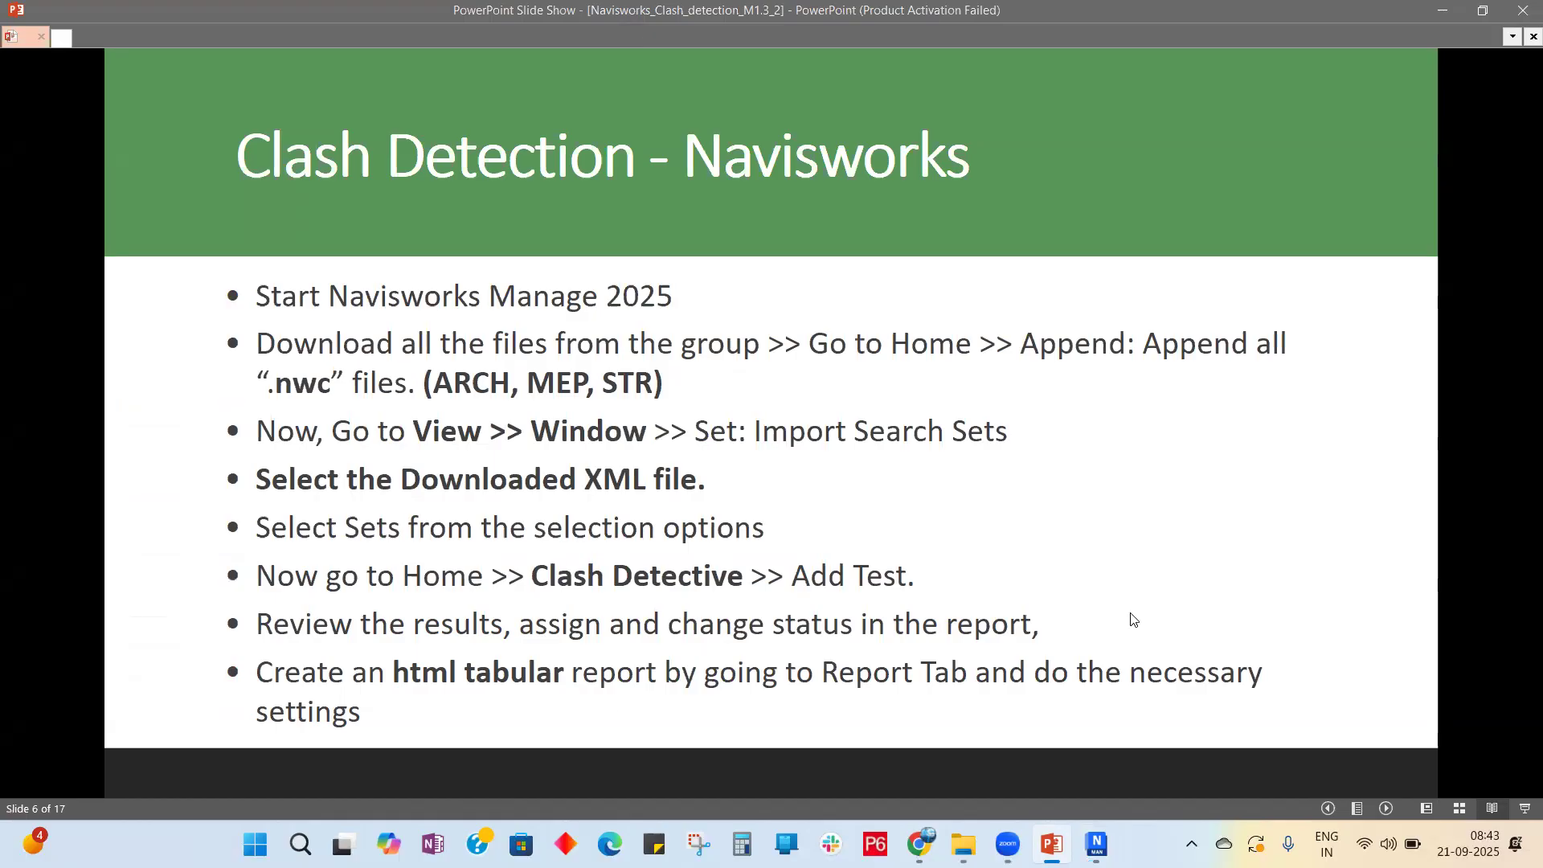
Step: Advance the slide show from slide 6 to slide 7 with the model and ARC, STR, MEP sets
left_click(1004, 540)
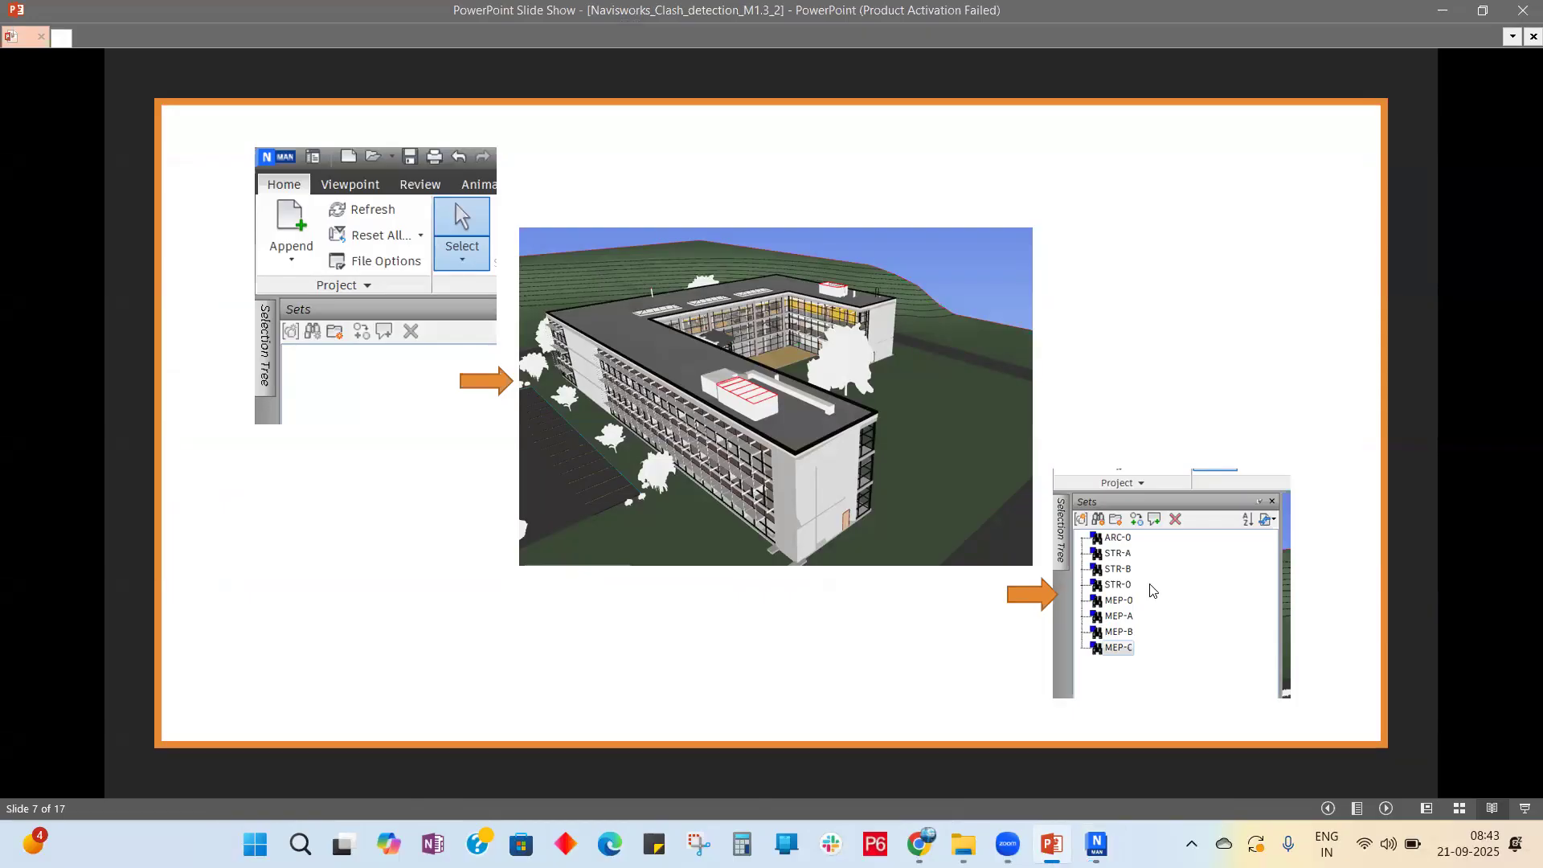
key("ctrl")
key("ctrl")
key("ctrl")
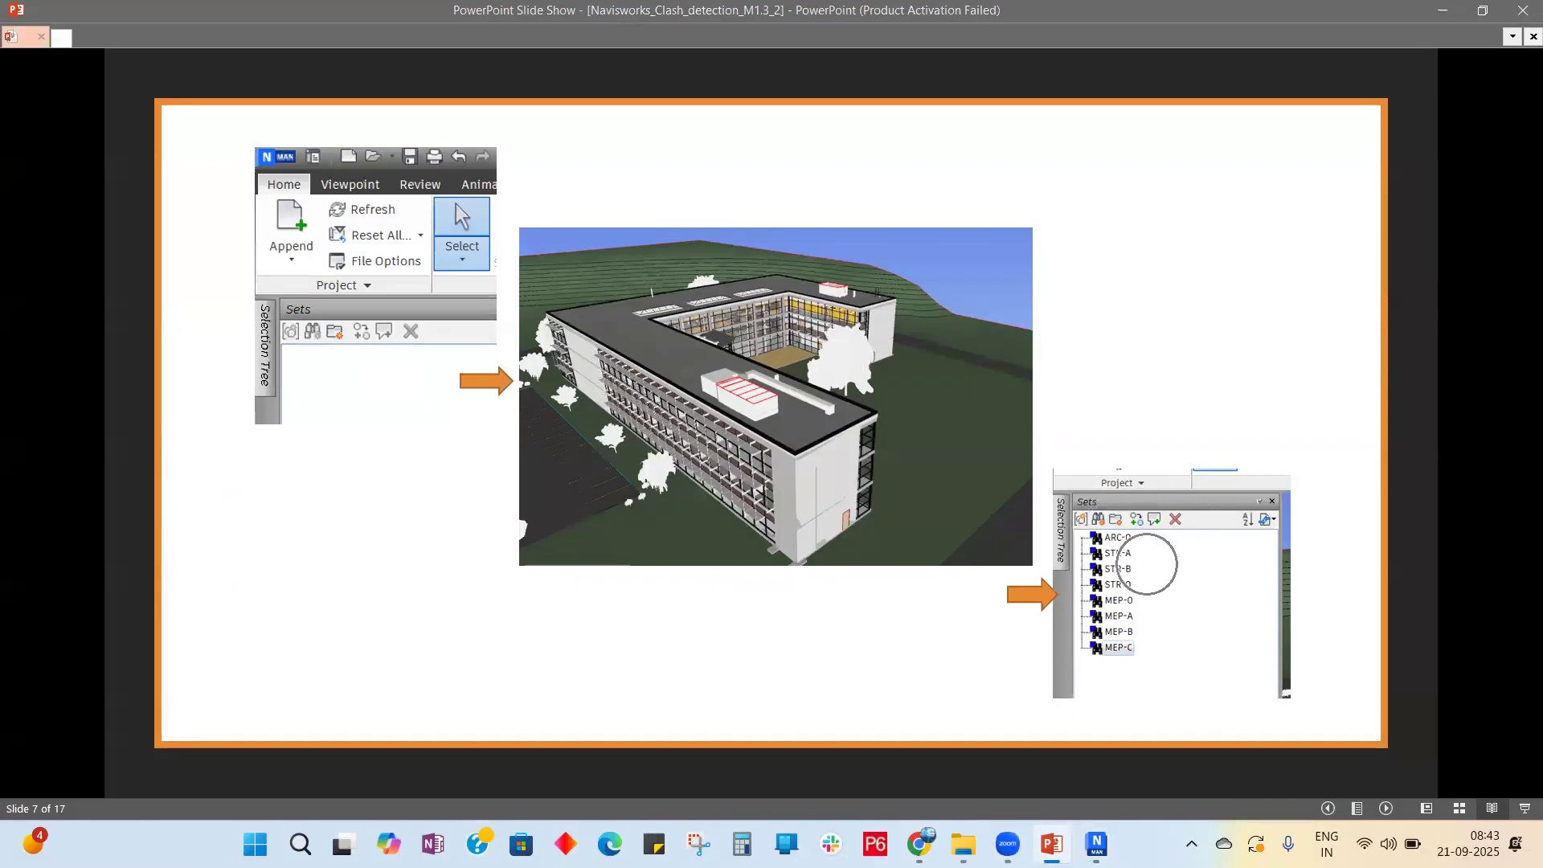
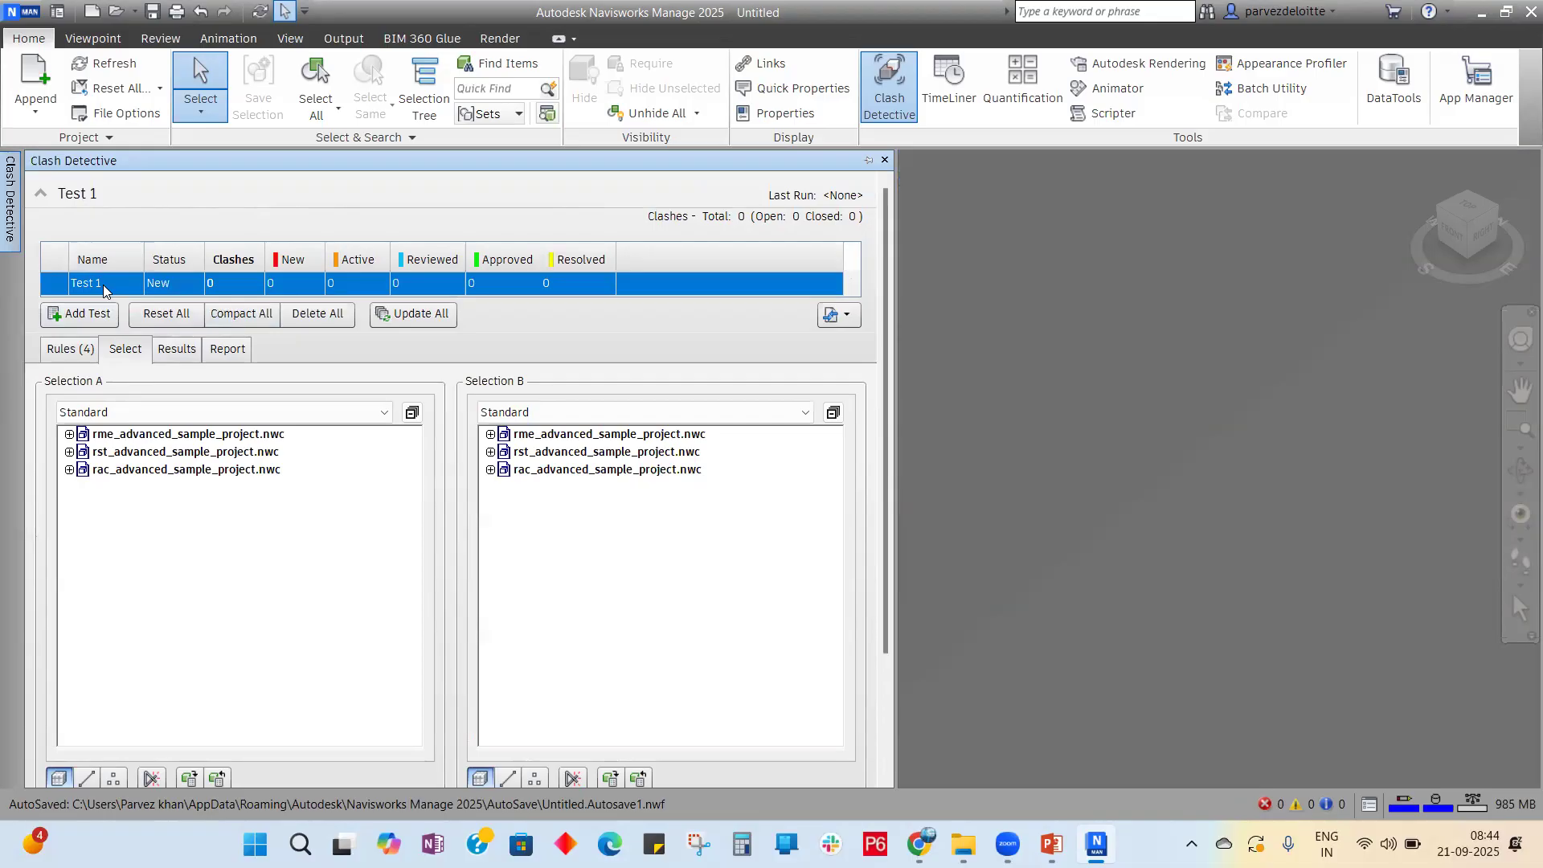
Step: Select Test 1, collapse its summary, and look at its Results
left_click(107, 282)
left_click(159, 227)
left_click(159, 220)
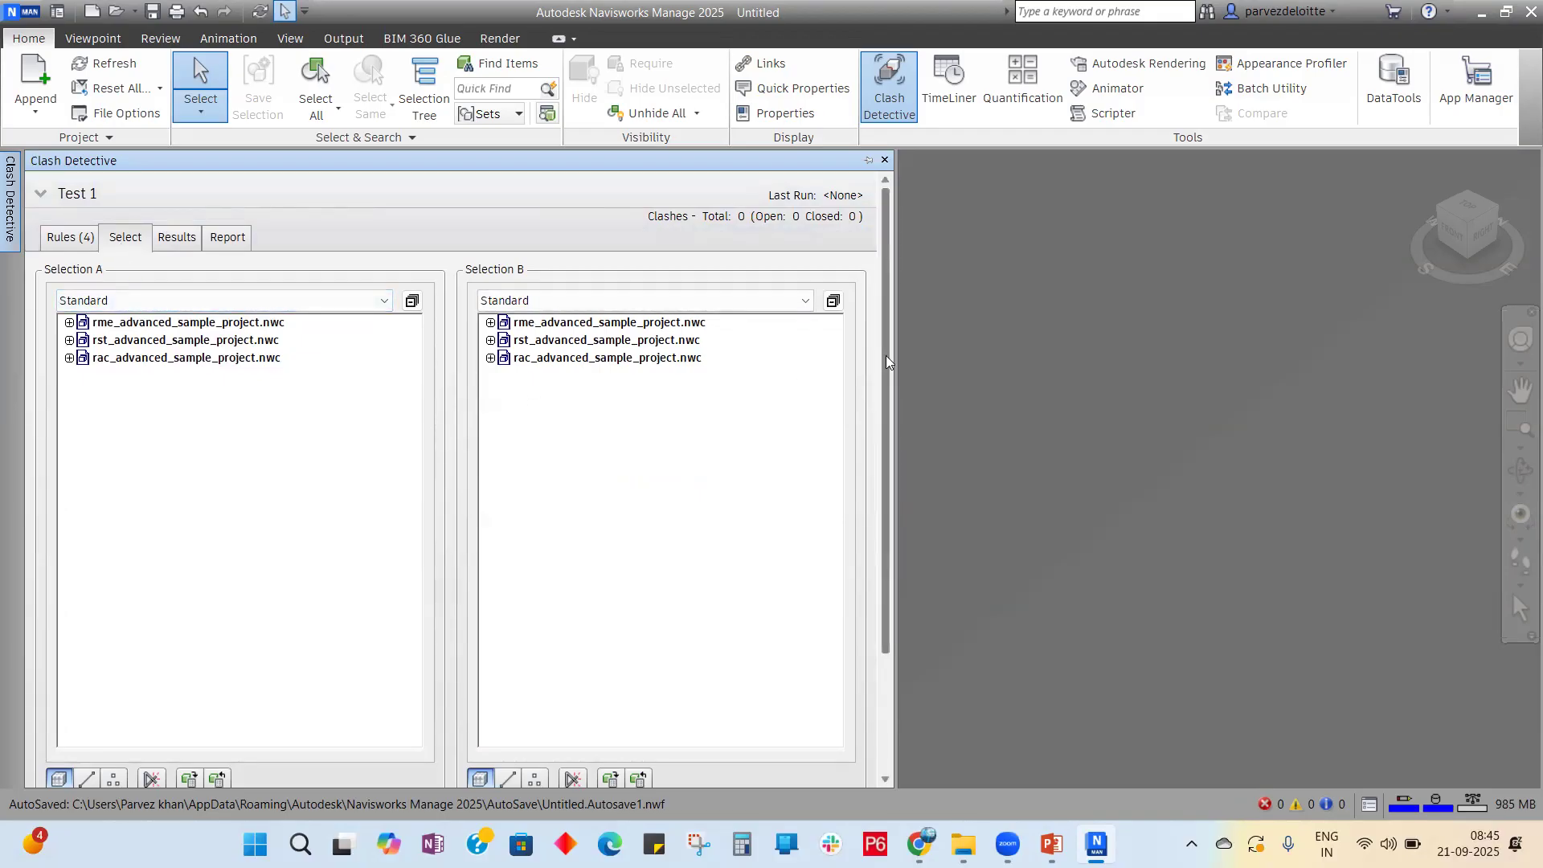
scroll(889, 474, "down", 2)
left_click_drag(889, 474, 899, 303)
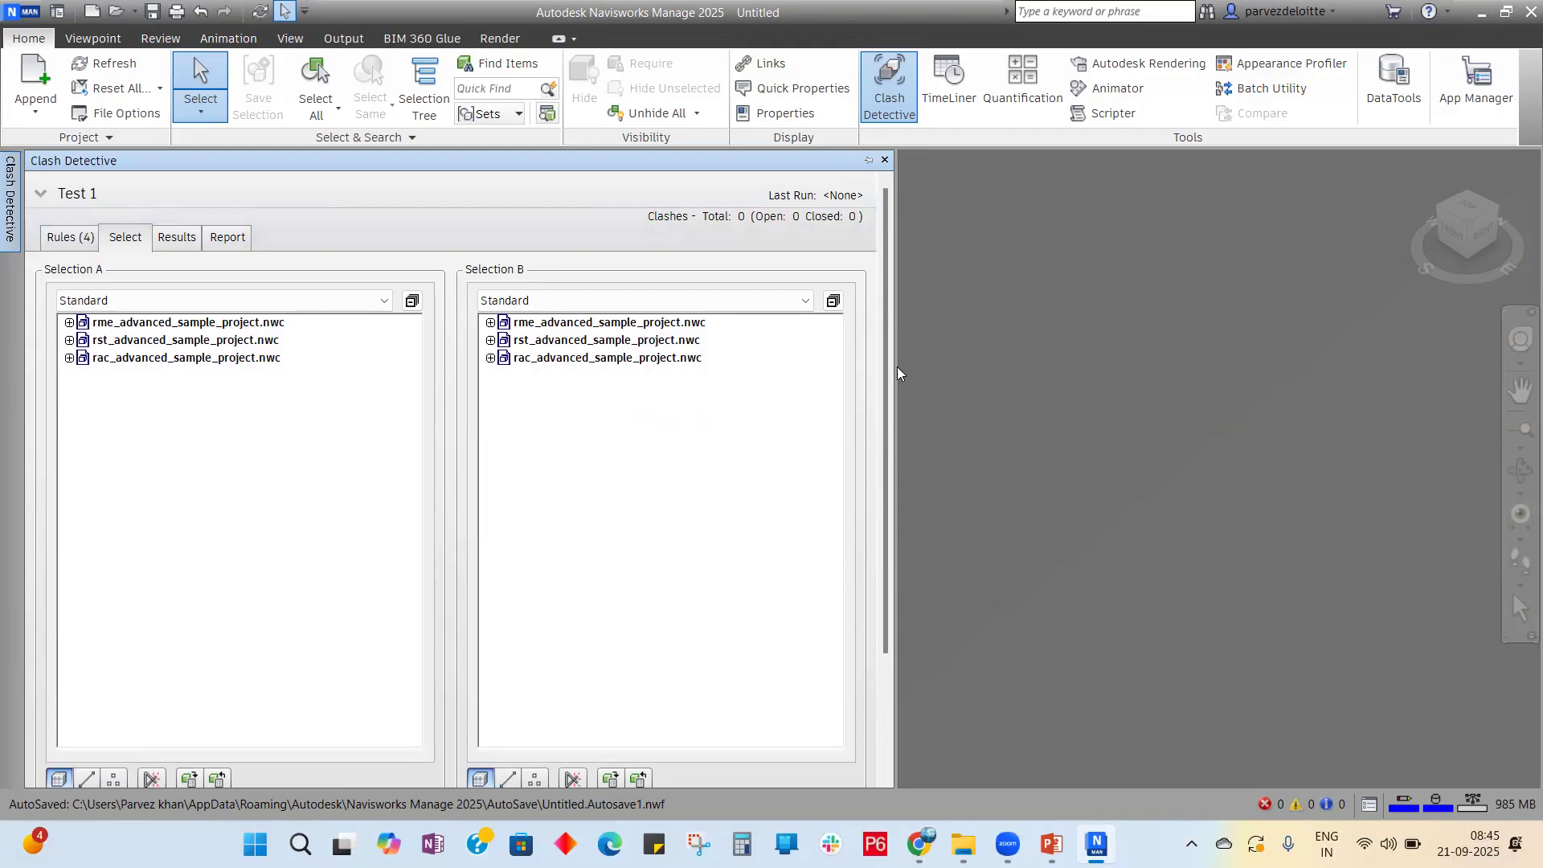
scroll(891, 466, "down", 2)
left_click_drag(890, 466, 923, 320)
left_click(196, 246)
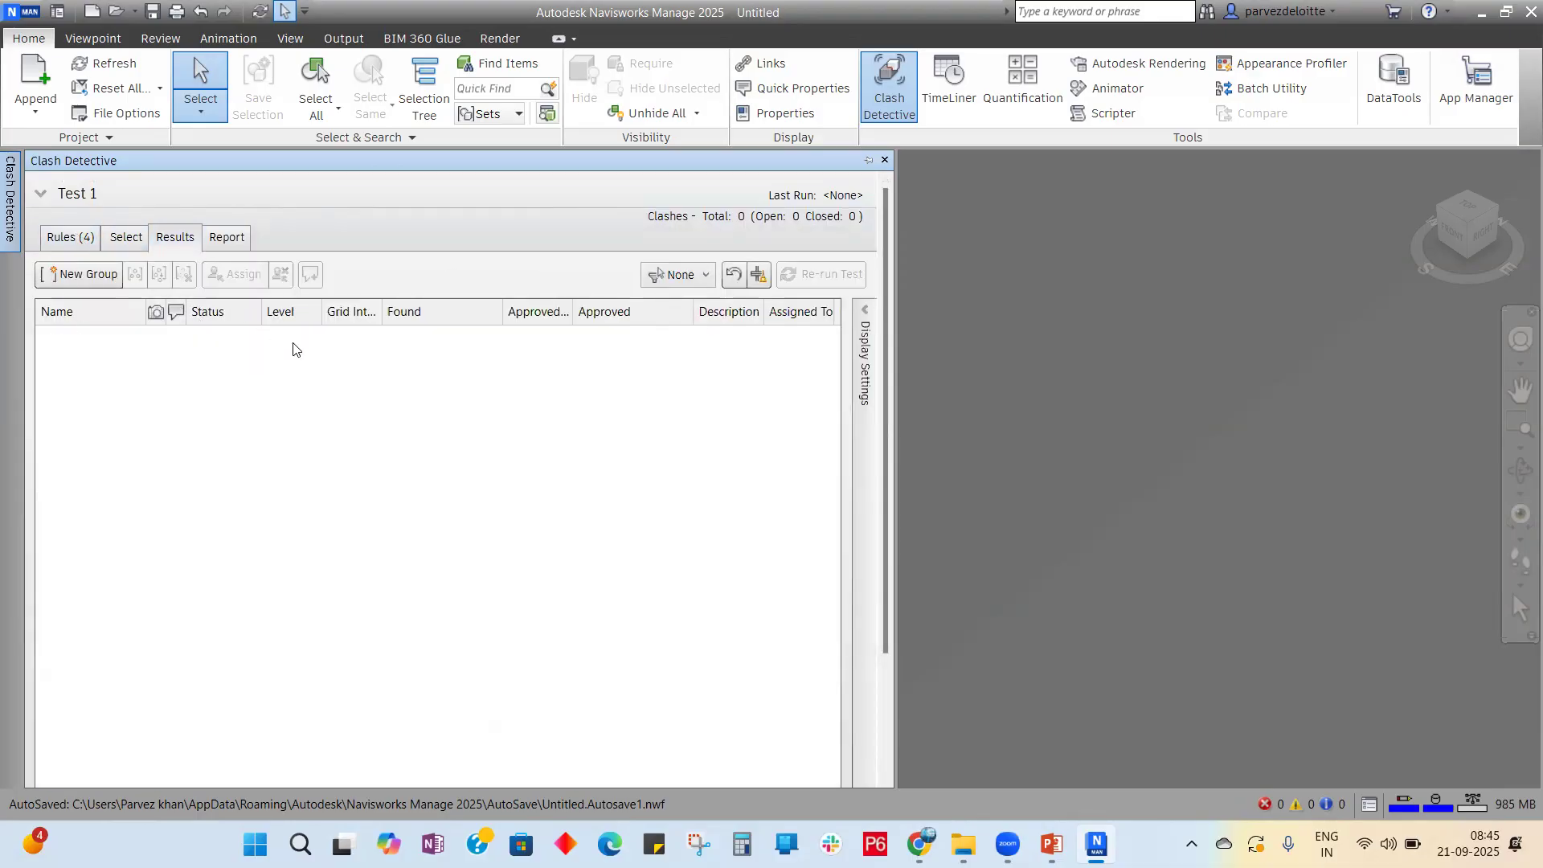
Step: Set rst_advanced_sample_project.nwc as Selection A and rac_advanced_sample_project.nwc as Selection B, then run the test
left_click(134, 246)
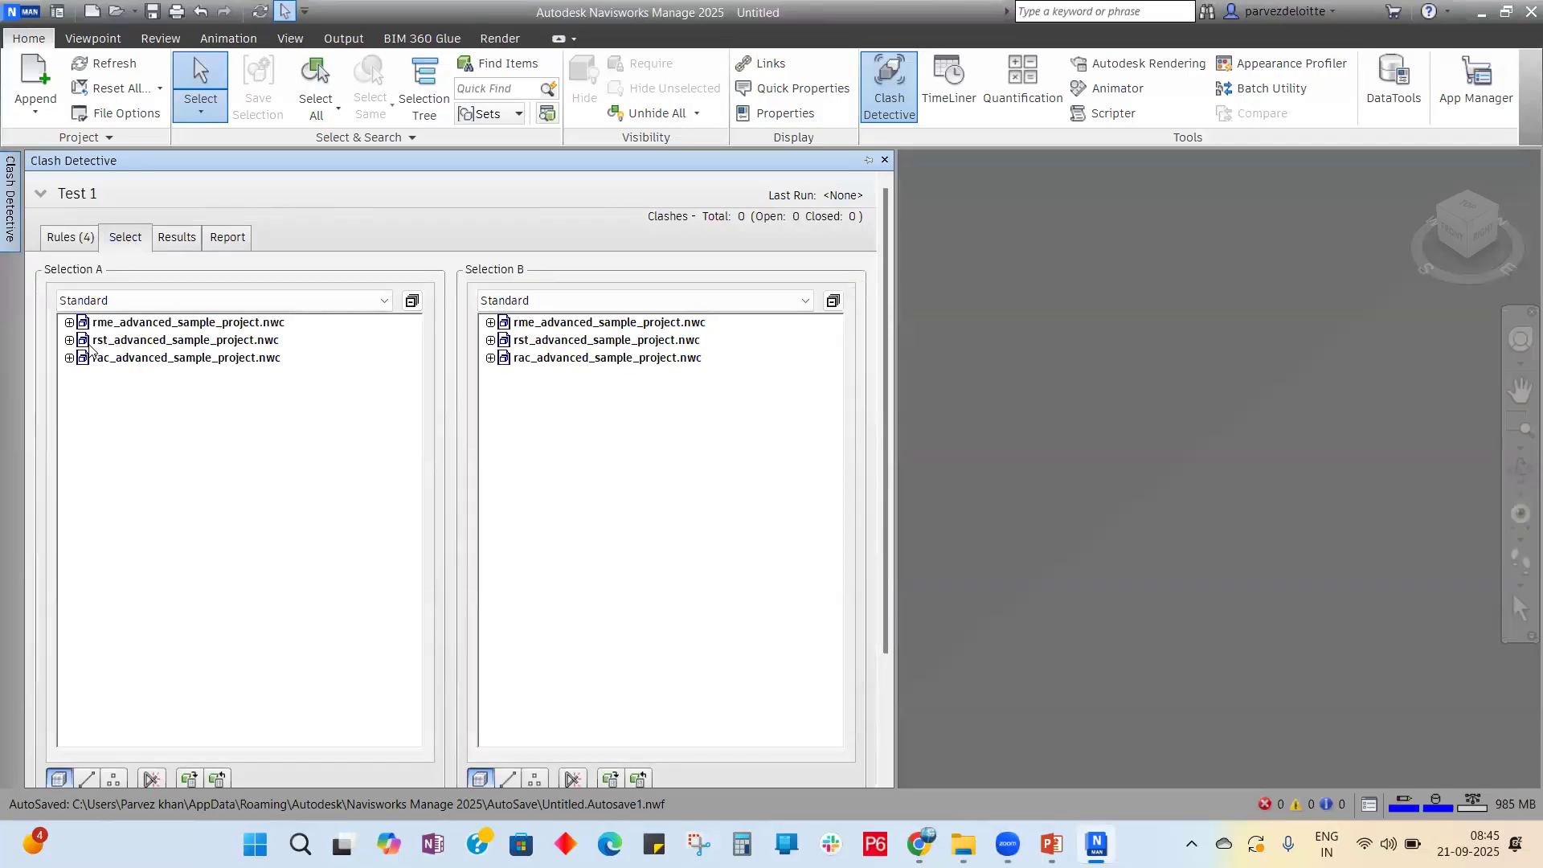
left_click(126, 343)
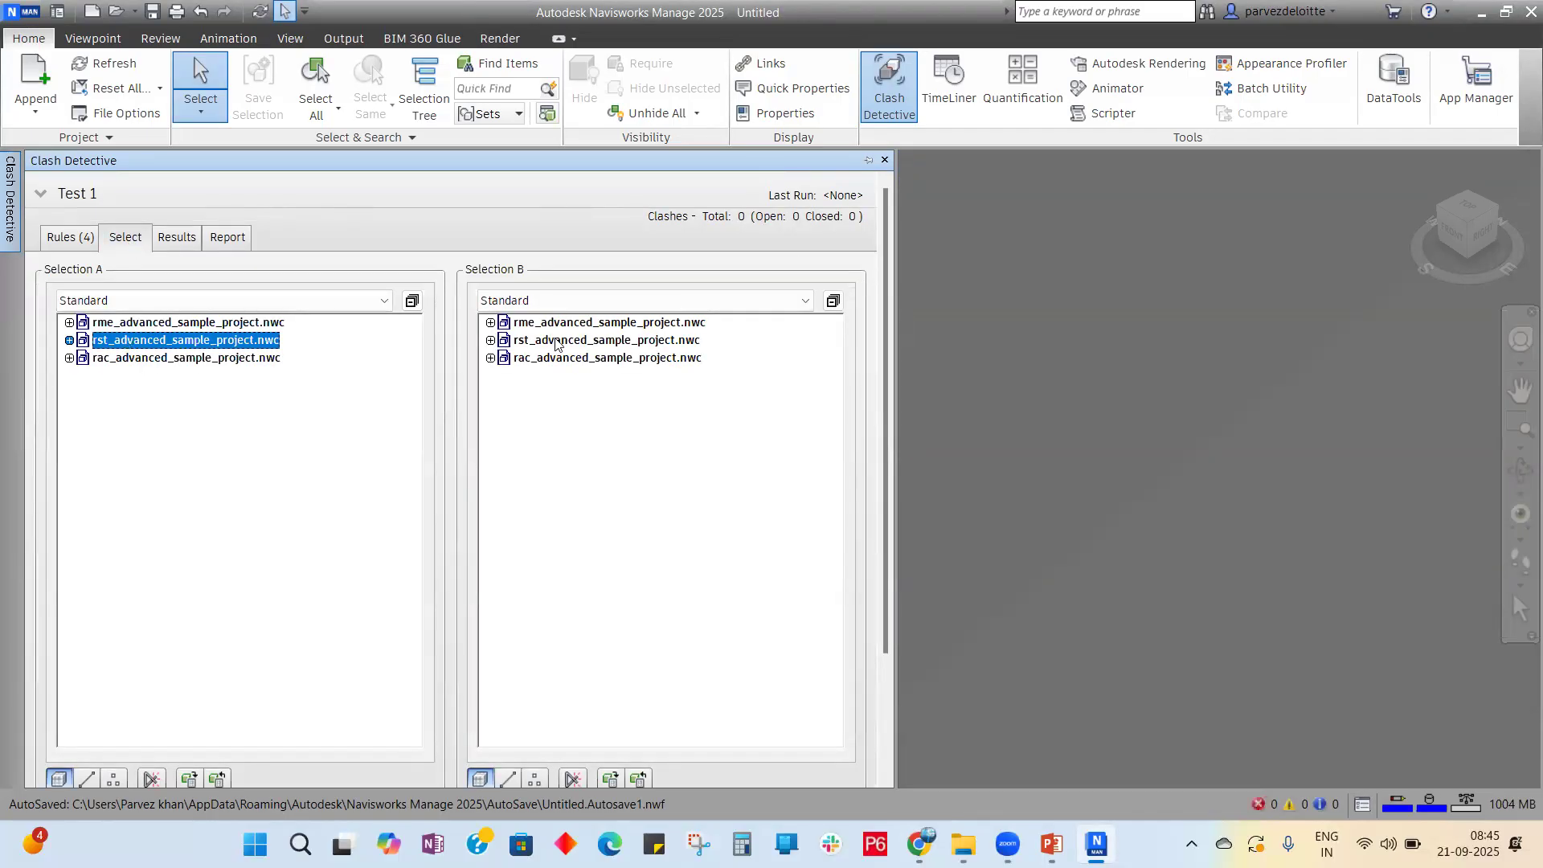
left_click(554, 362)
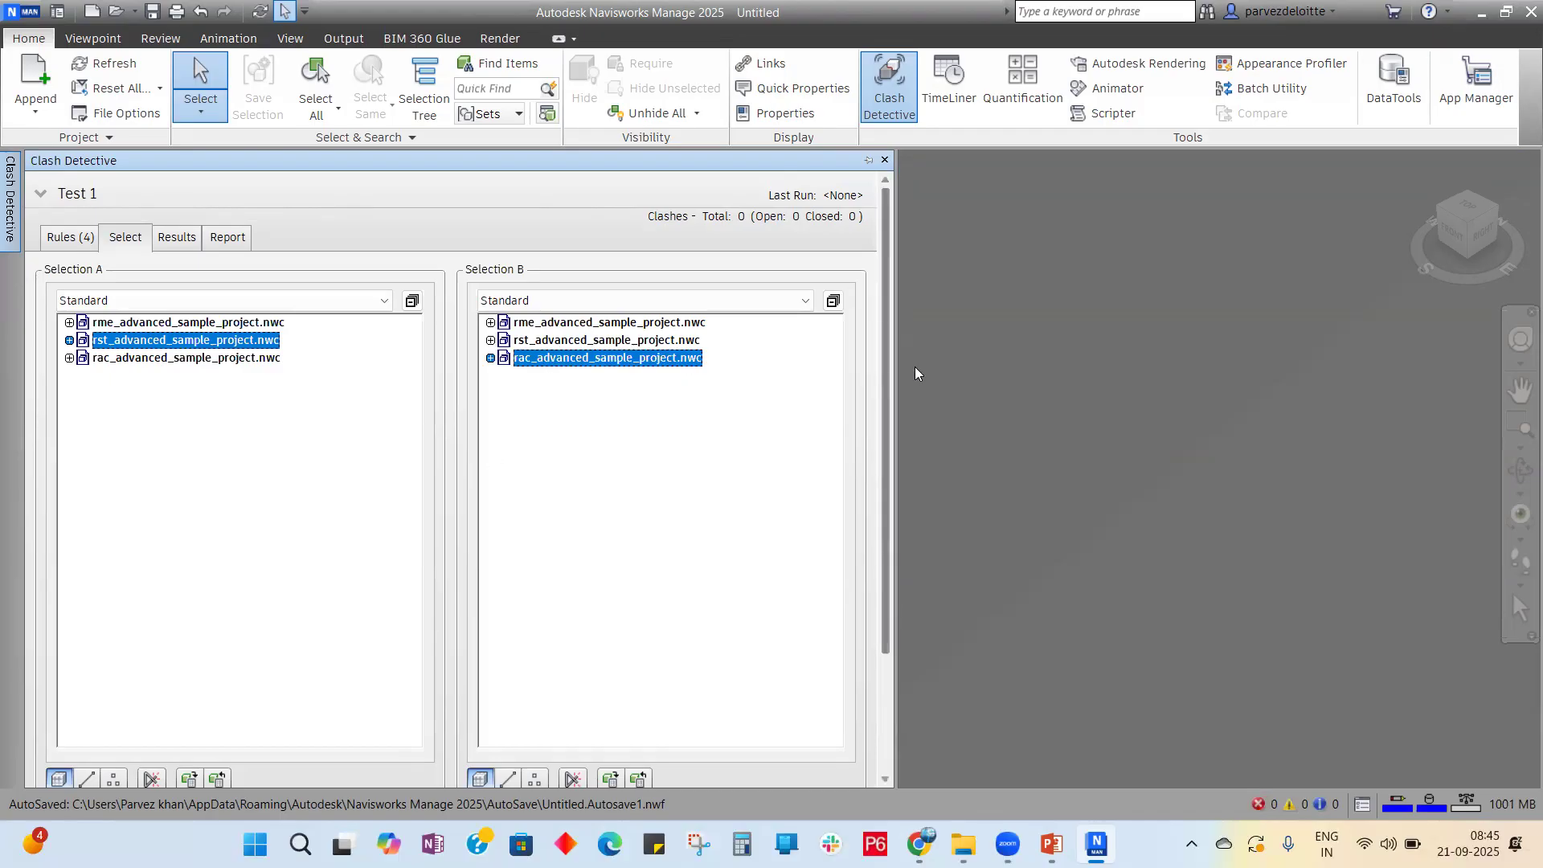
left_click_drag(887, 373, 893, 577)
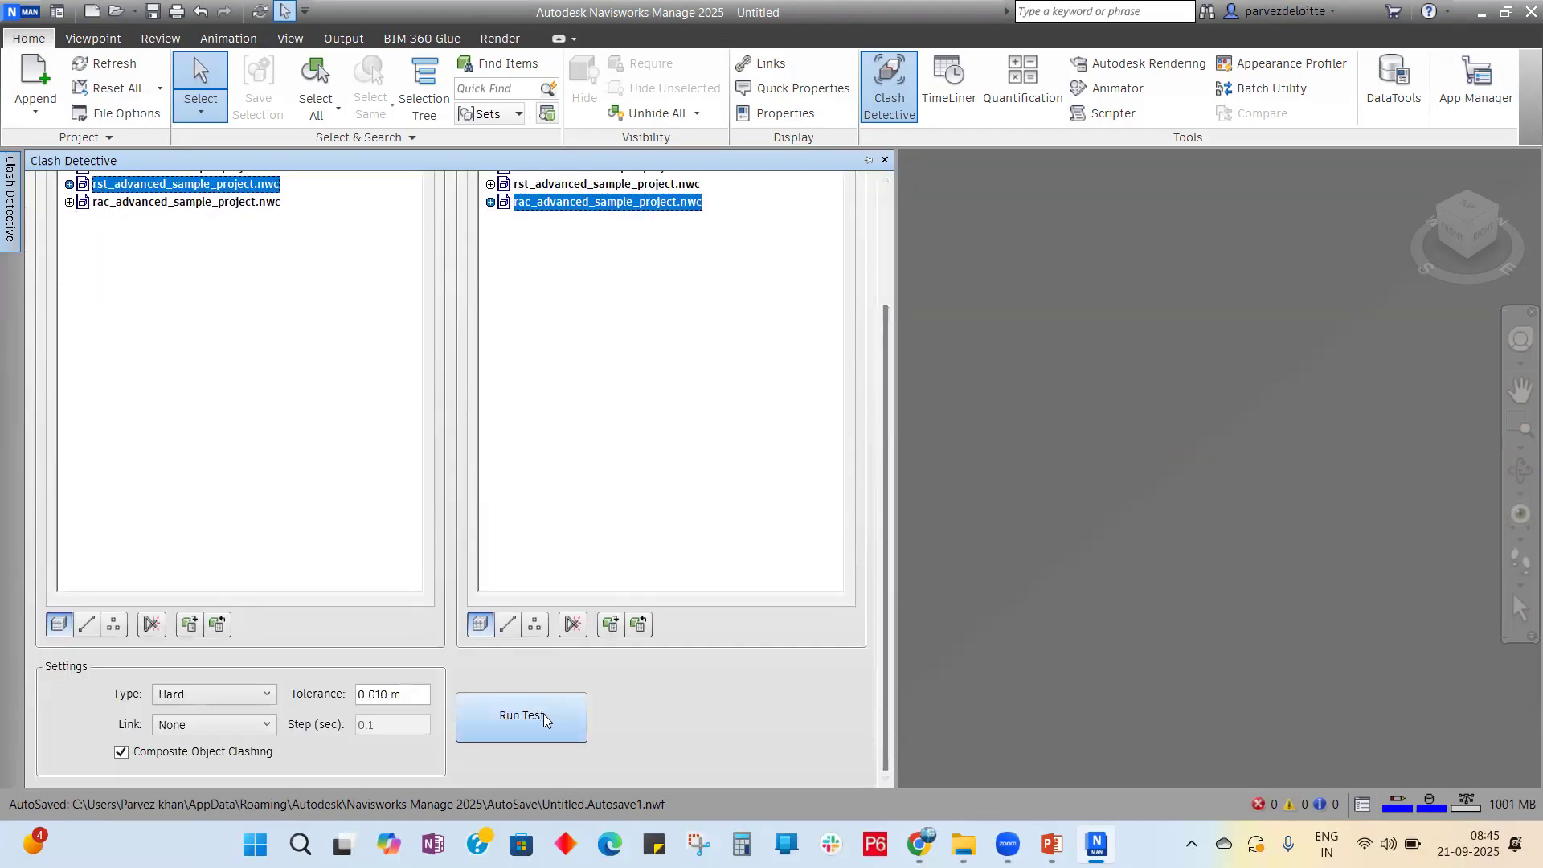
scroll(543, 718, "up", 3)
scroll(707, 655, "down", 3)
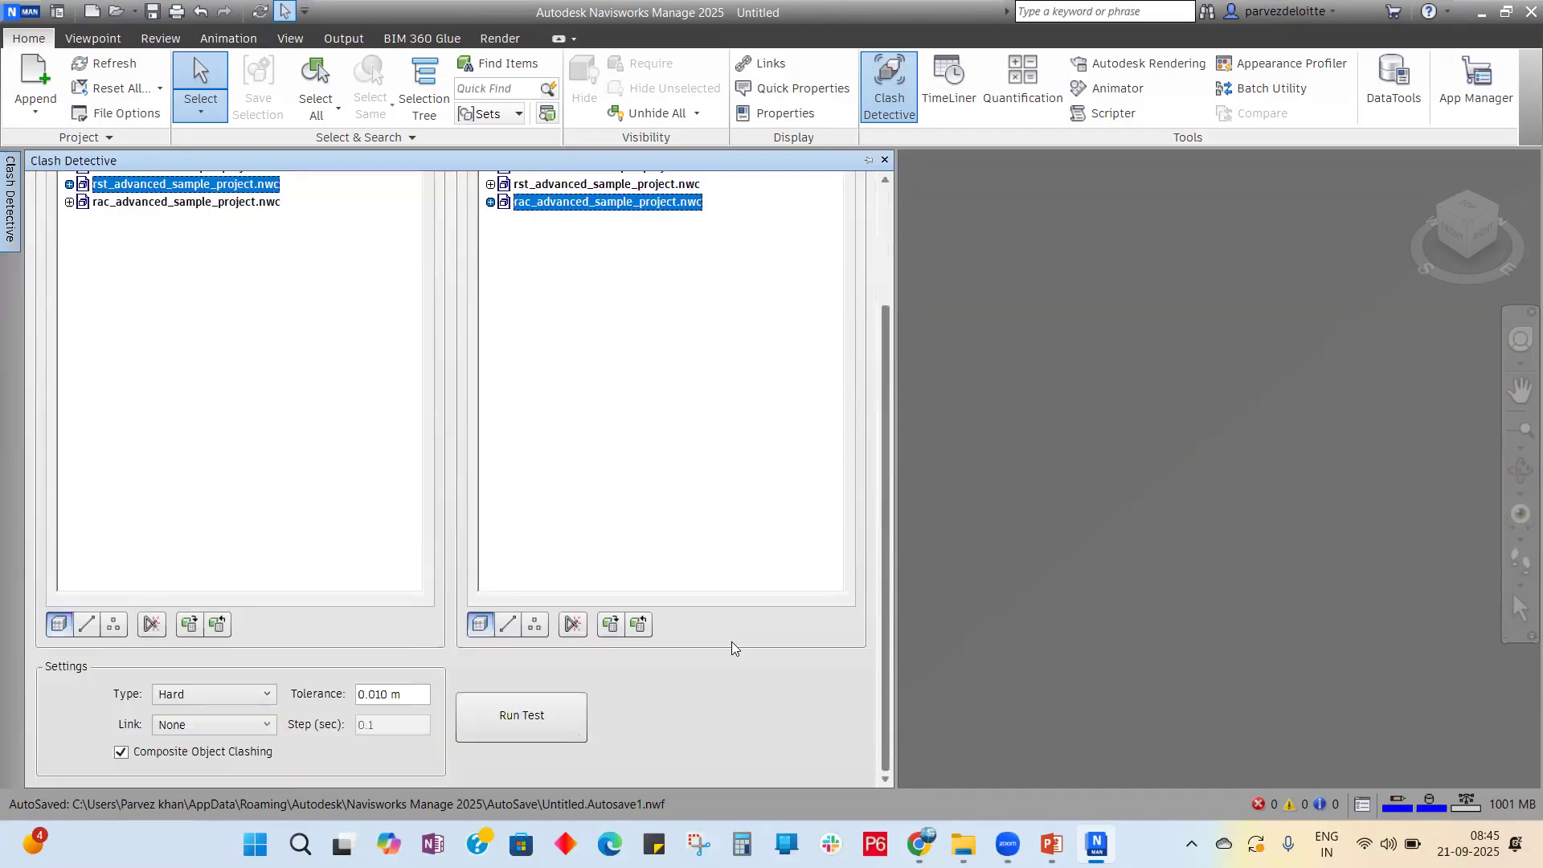
left_click(519, 713)
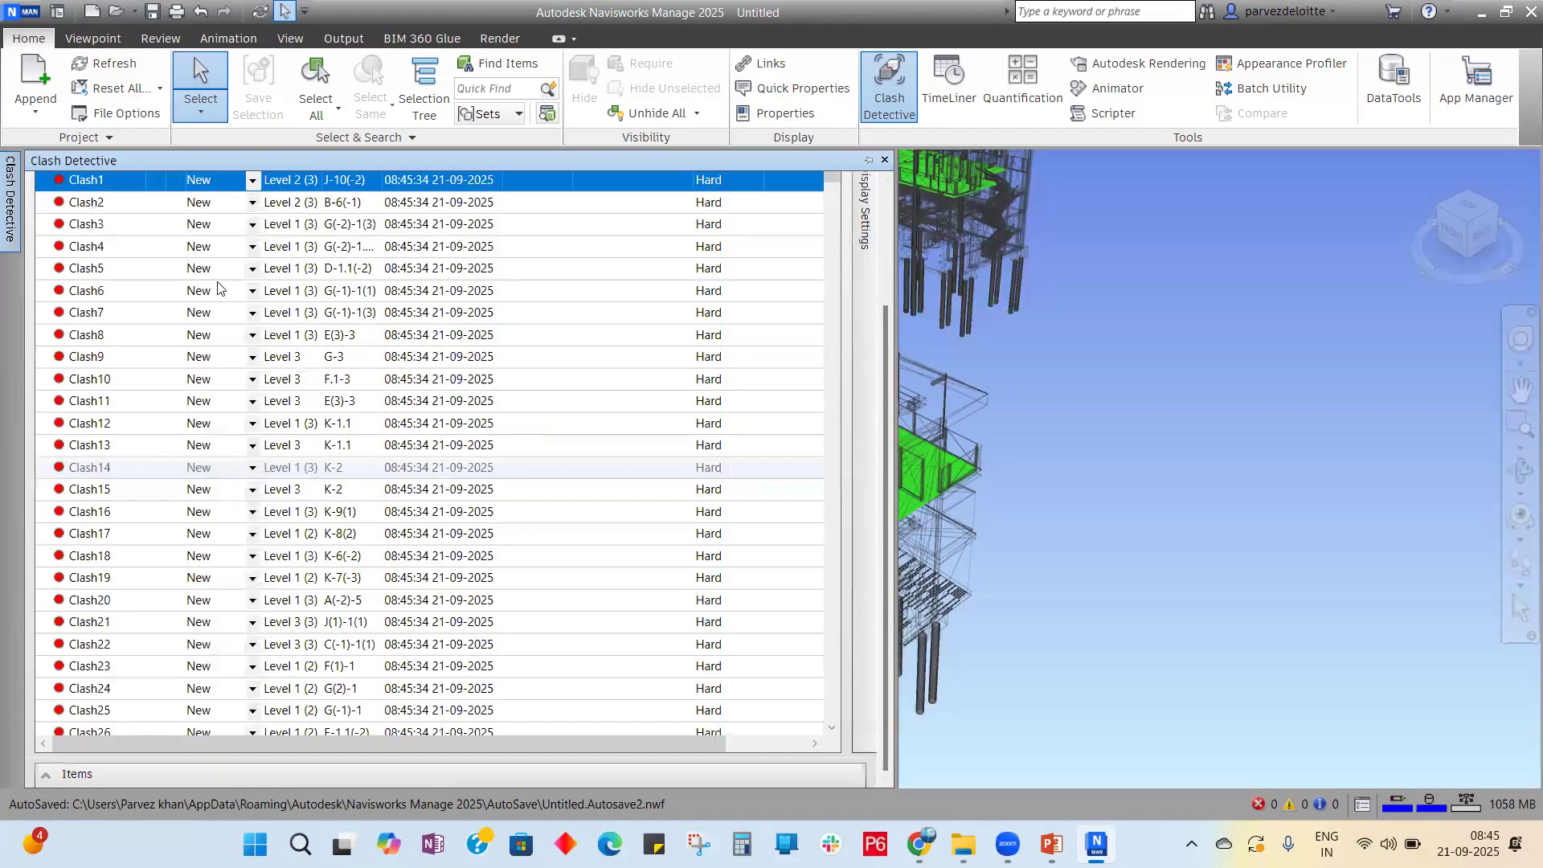
Step: Scroll to the end of the 626 results, zoom to Clash622, and open Display Settings
scroll(778, 296, "down", 20)
scroll(777, 296, "down", 3)
left_click_drag(831, 291, 837, 739)
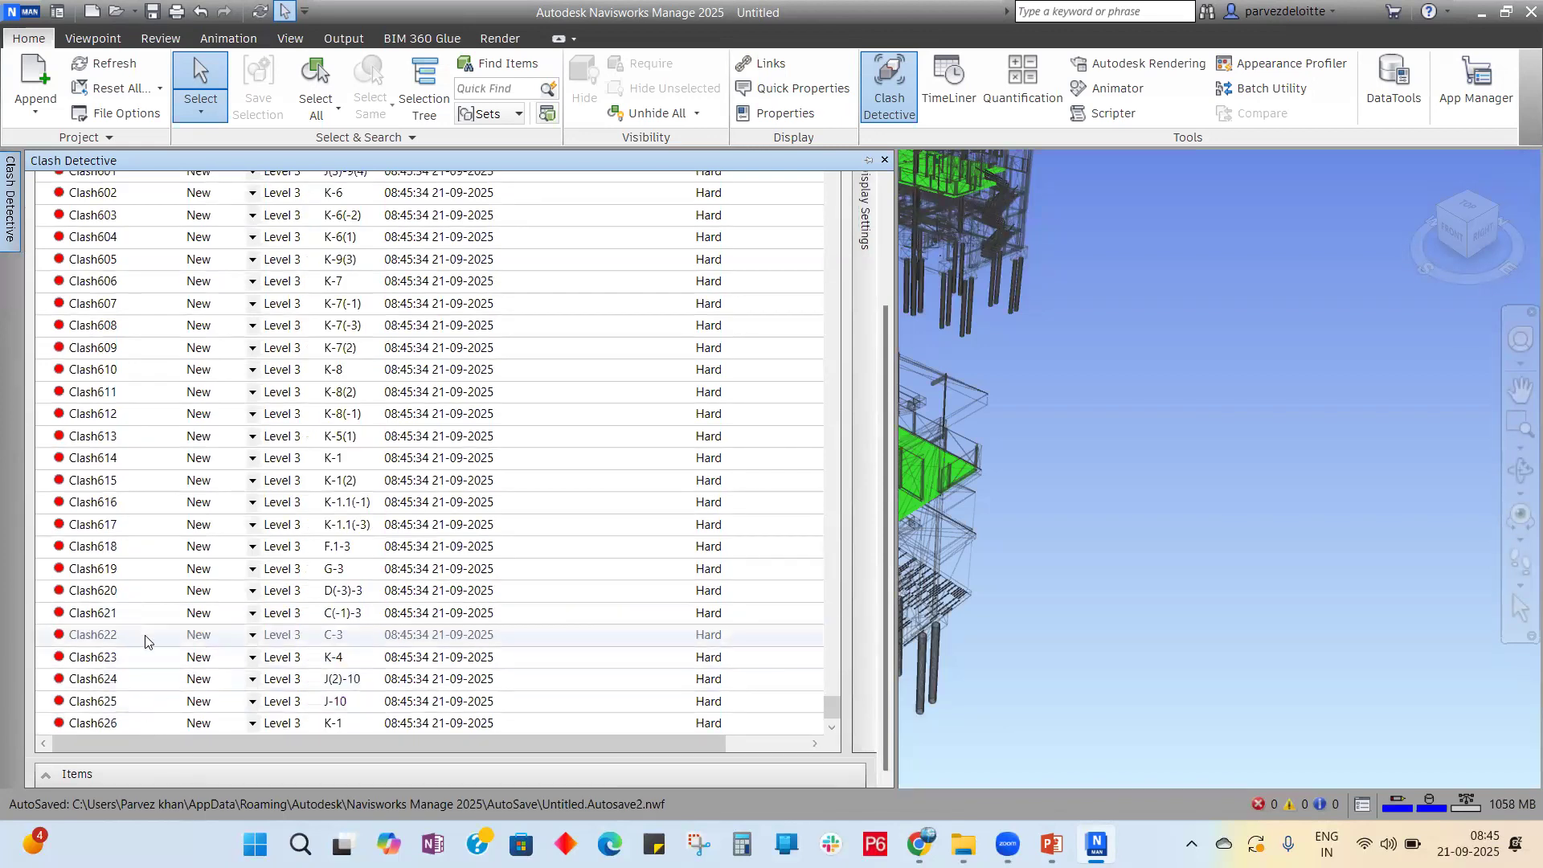
left_click(125, 636)
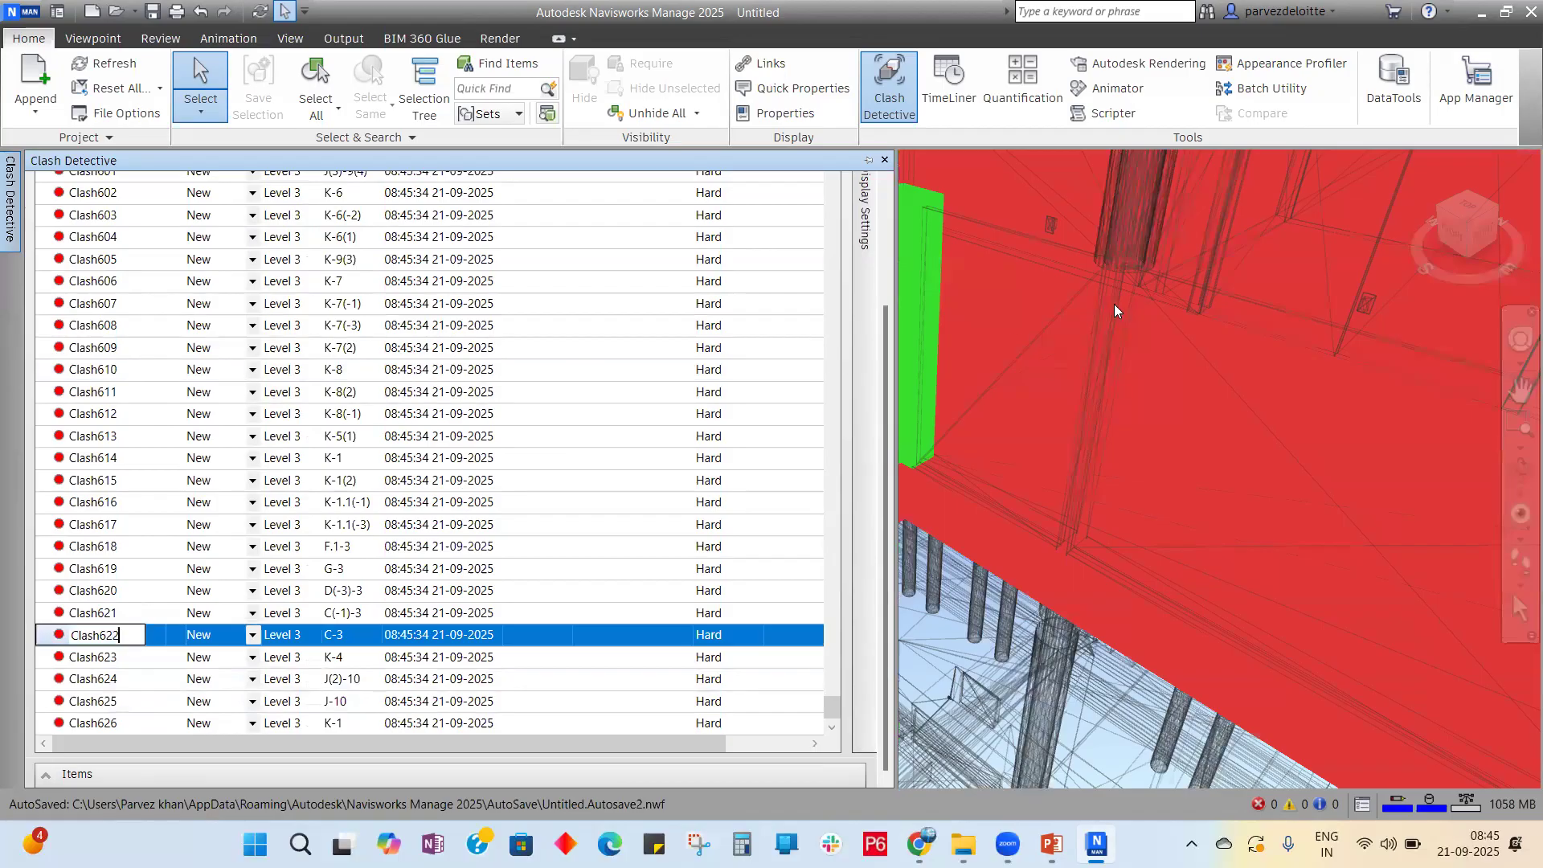
scroll(1181, 326, "down", 4)
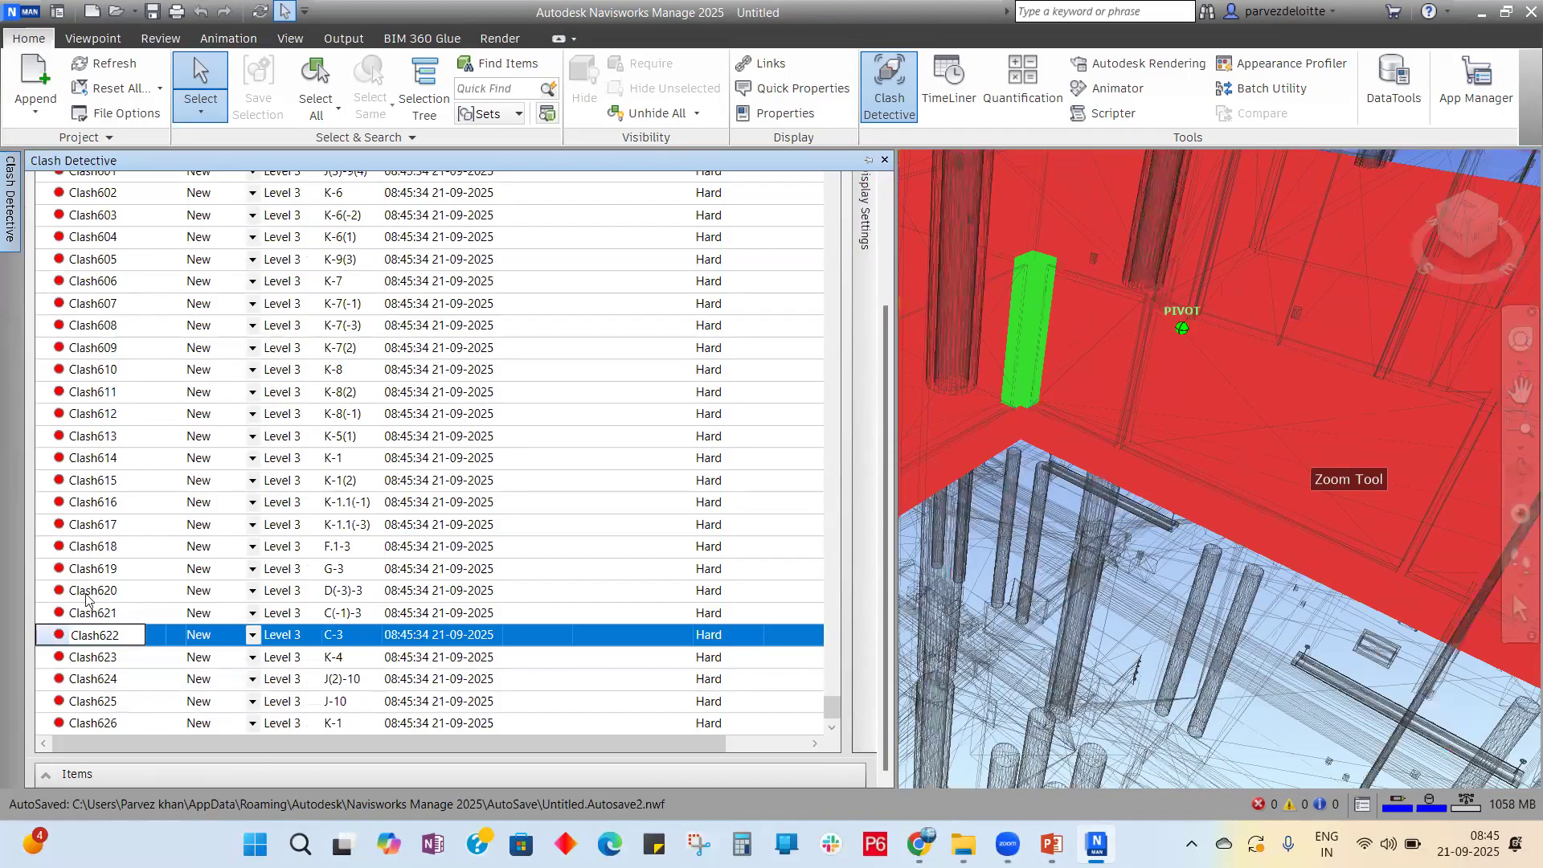
left_click(138, 633)
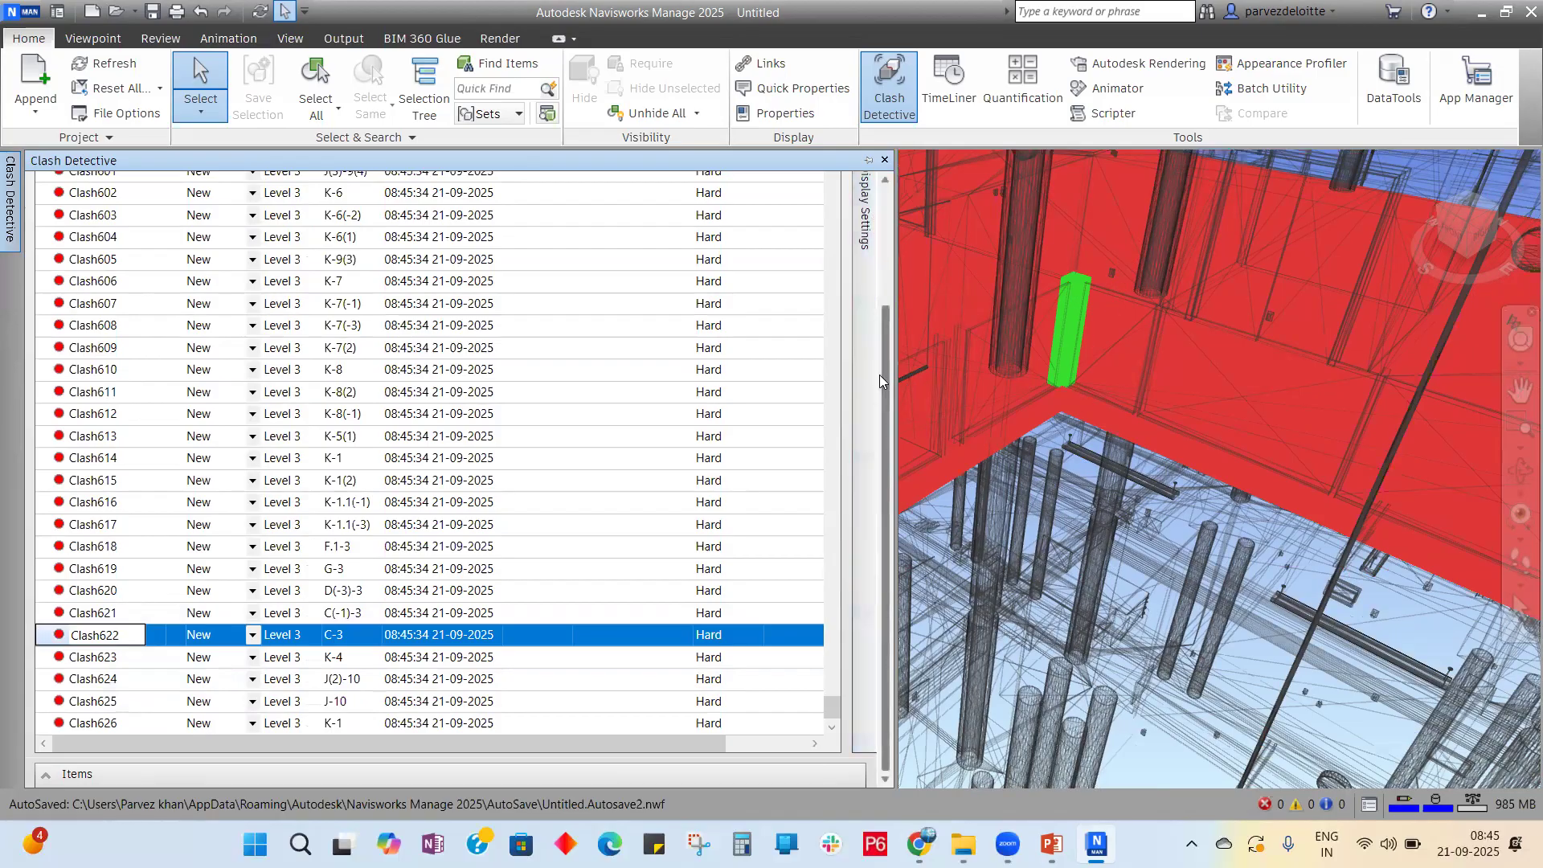
scroll(890, 372, "up", 1)
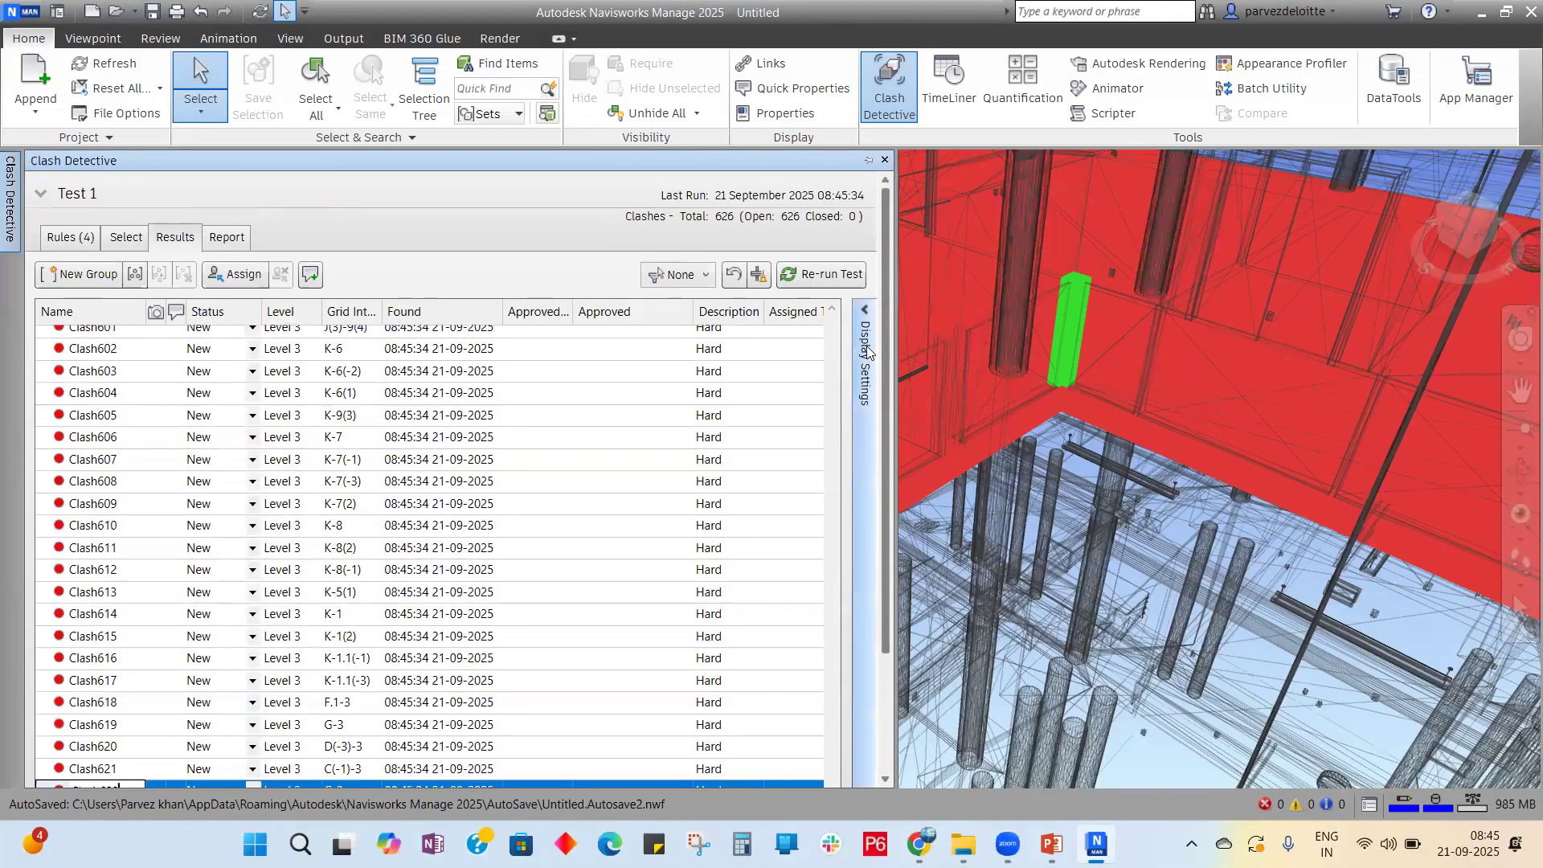
left_click(874, 381)
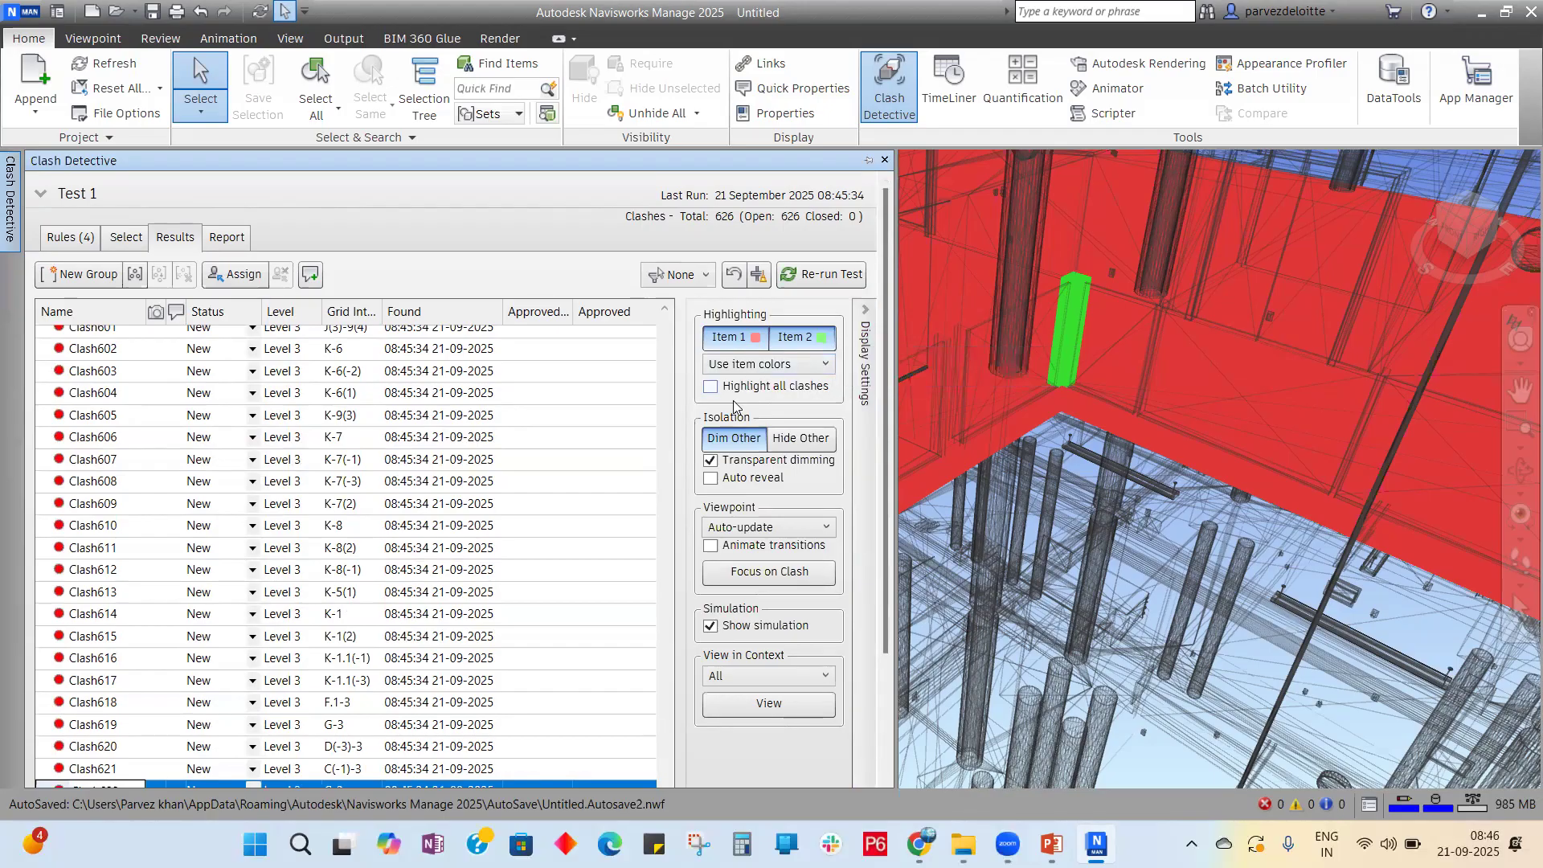
Step: Turn on Highlight all clashes and orbit the building to view them
left_click(710, 388)
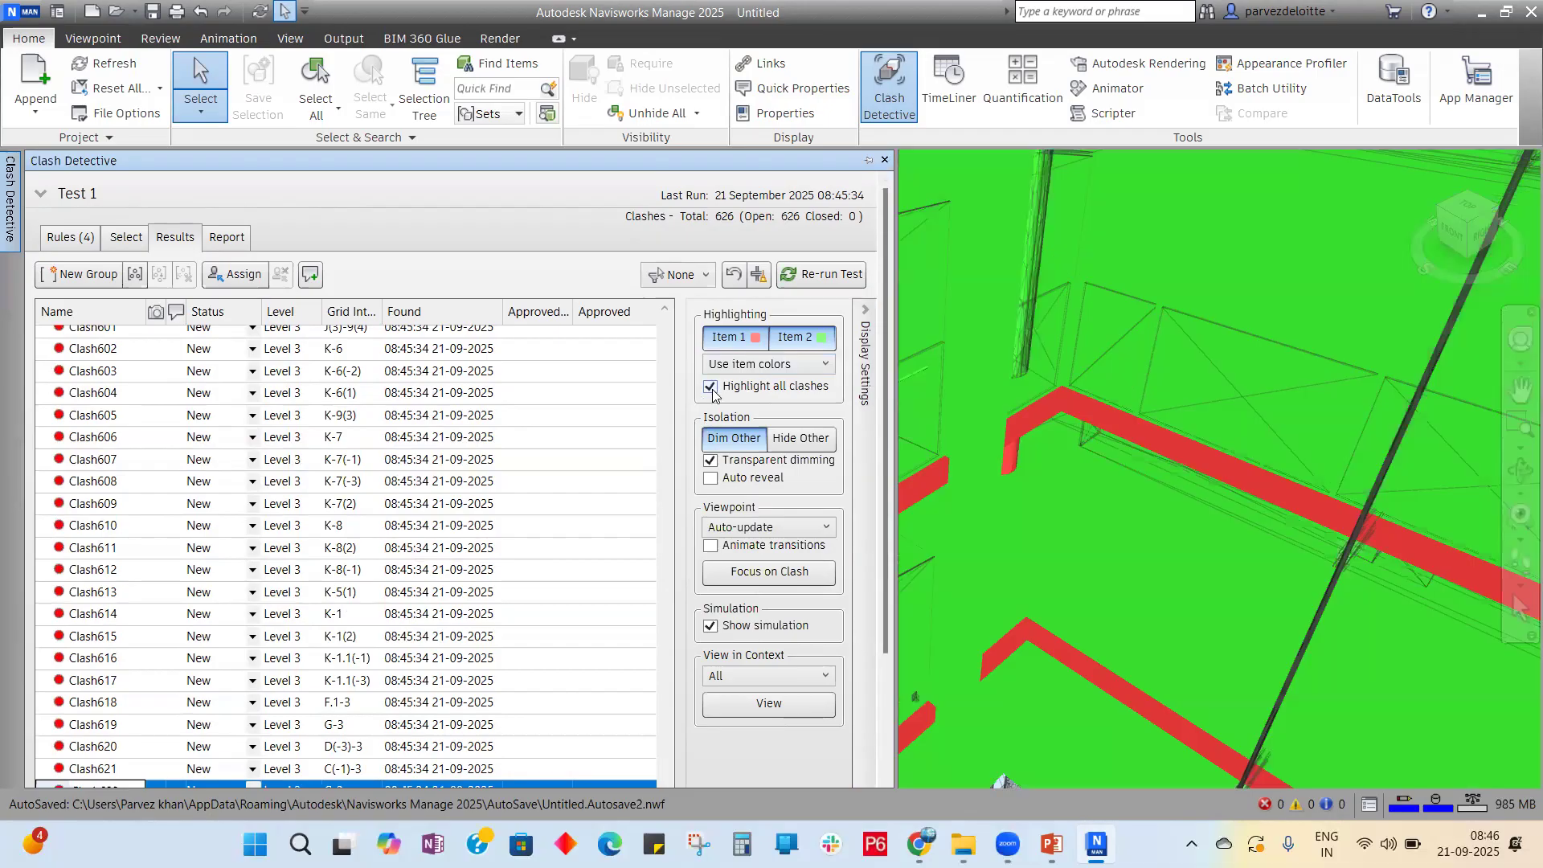
scroll(1285, 326, "down", 5)
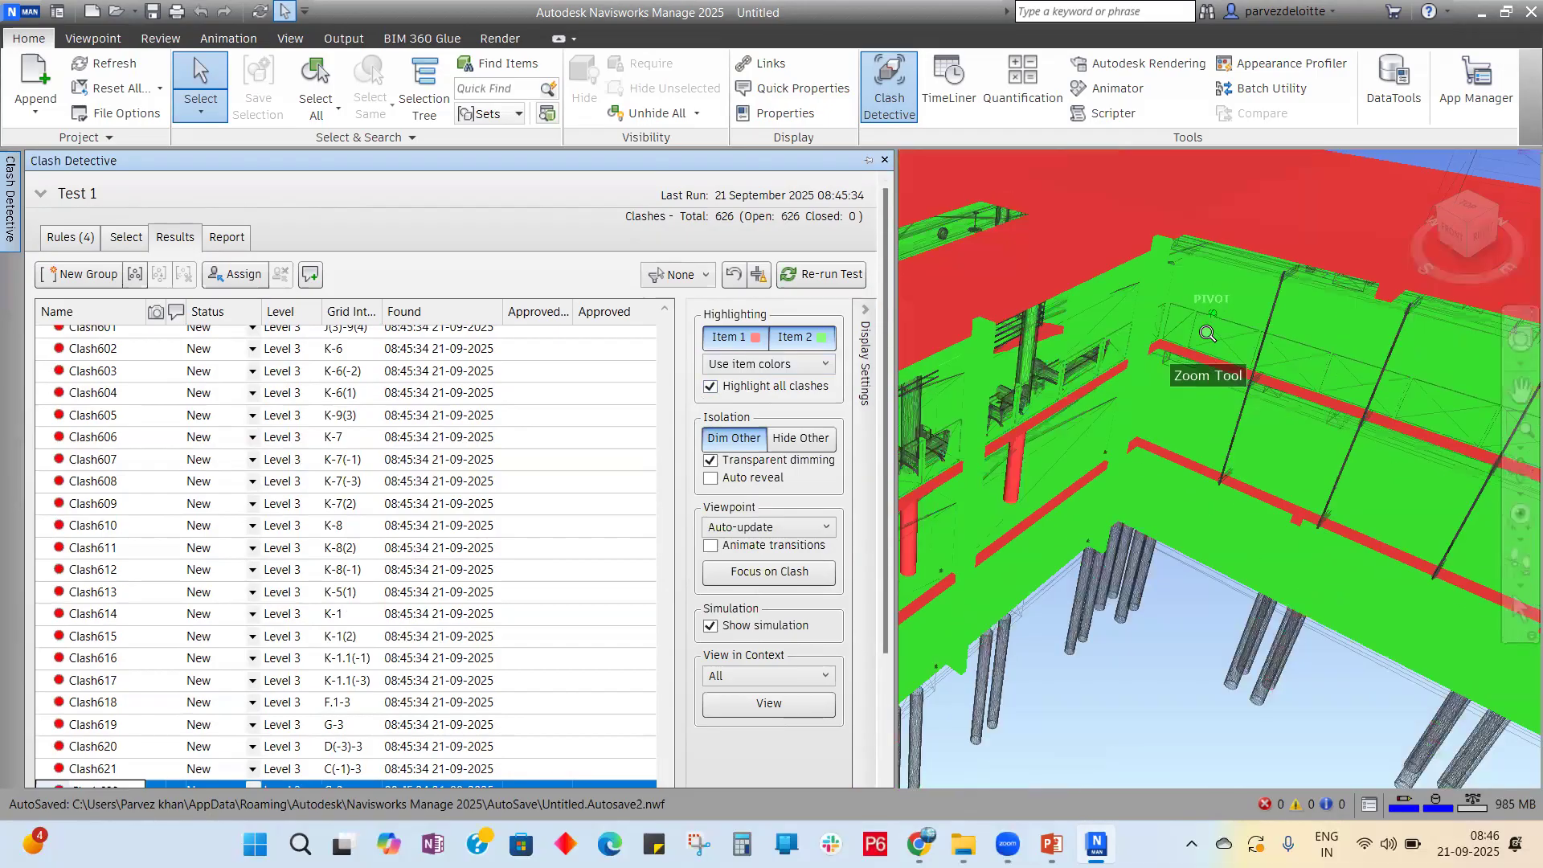
scroll(1197, 334, "down", 5)
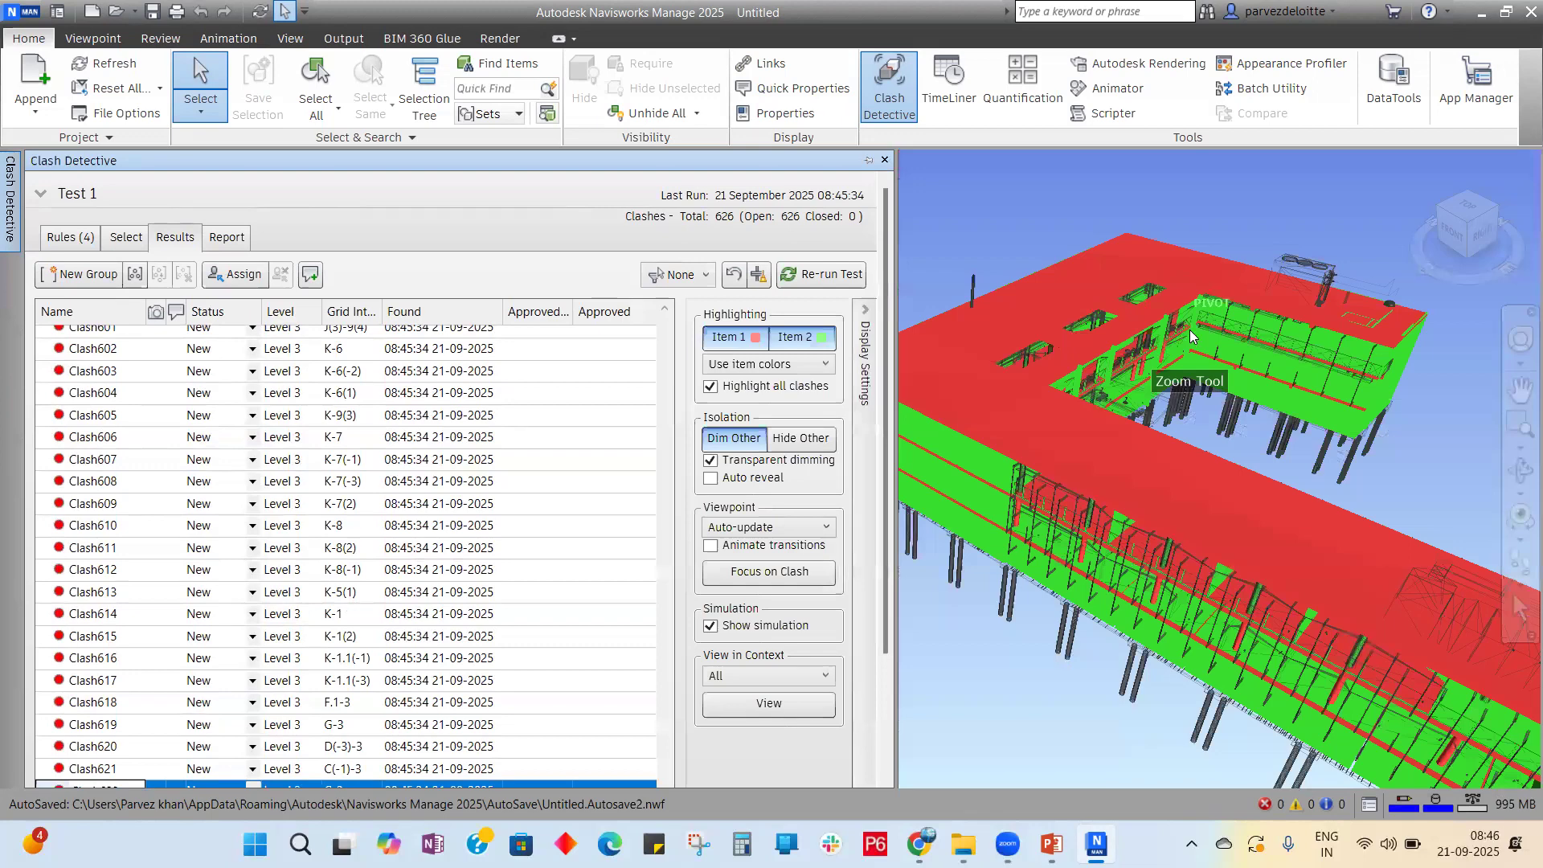
left_click(1377, 475)
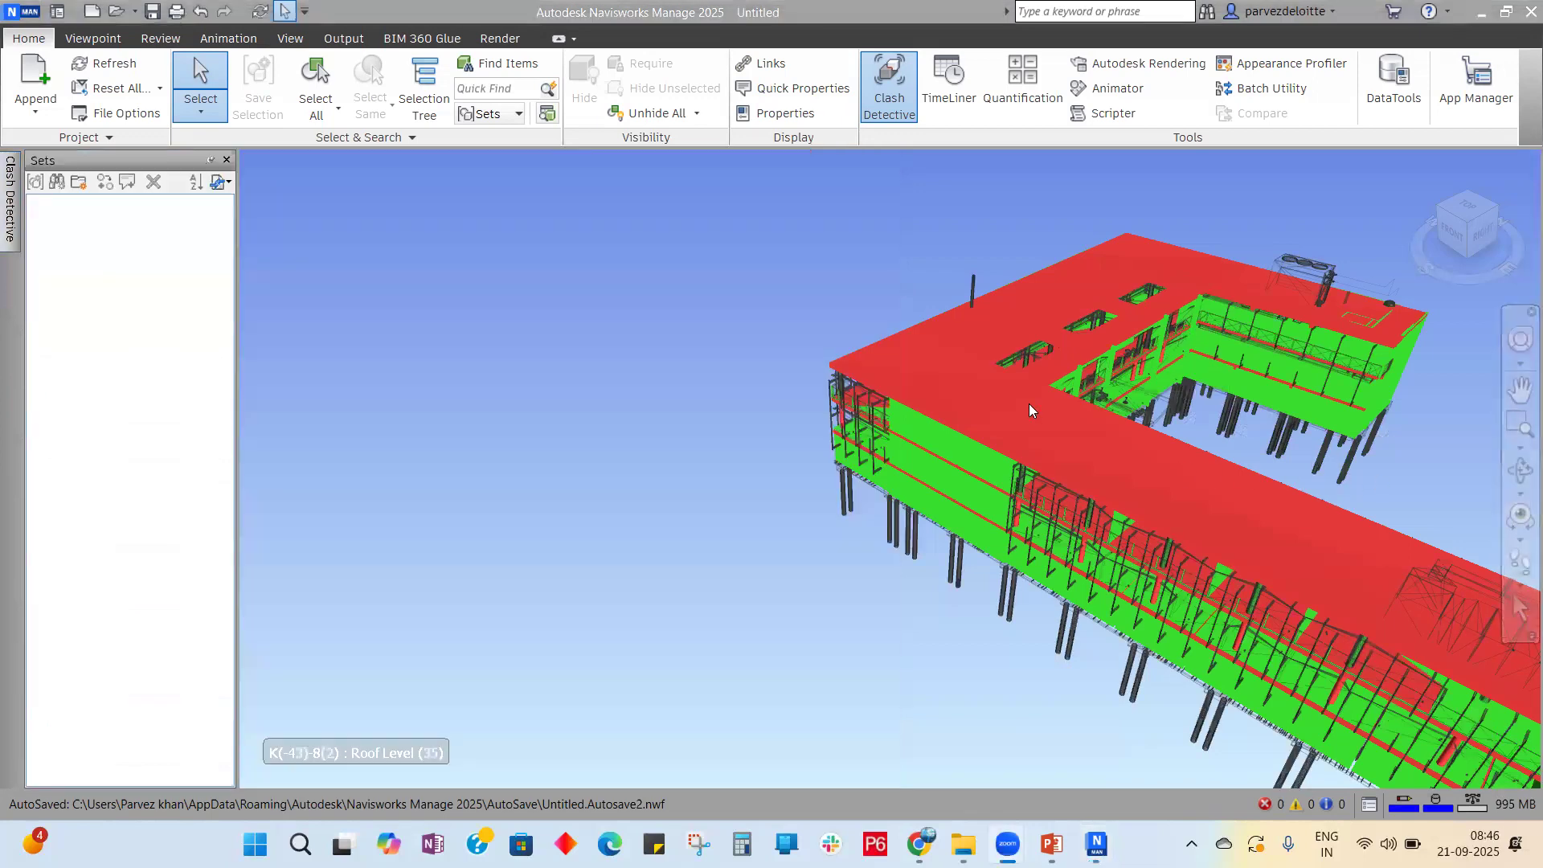
left_click(10, 197)
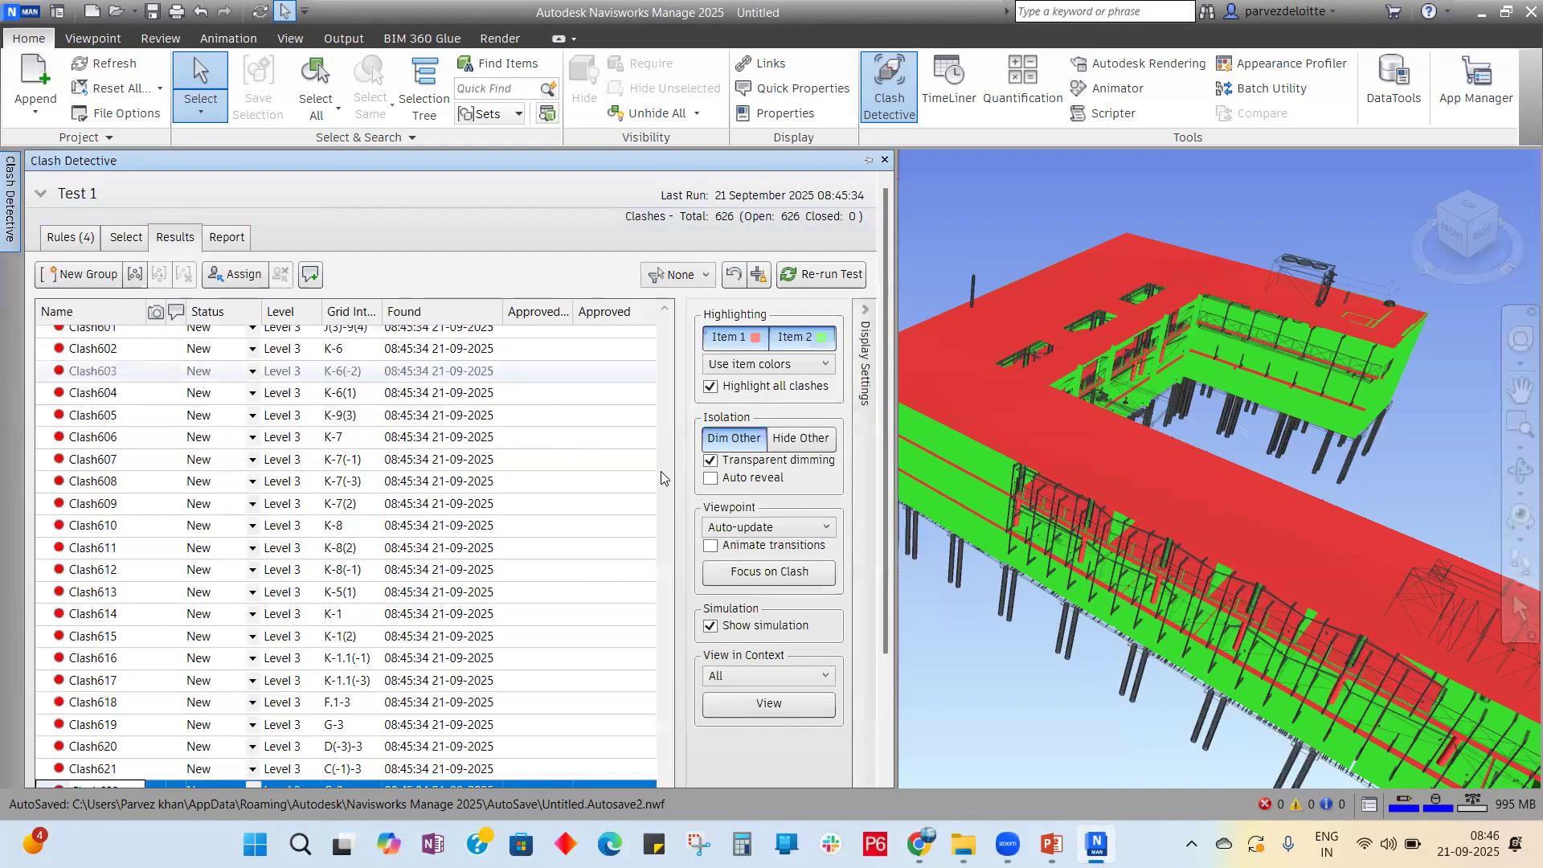
scroll(1218, 424, "down", 2)
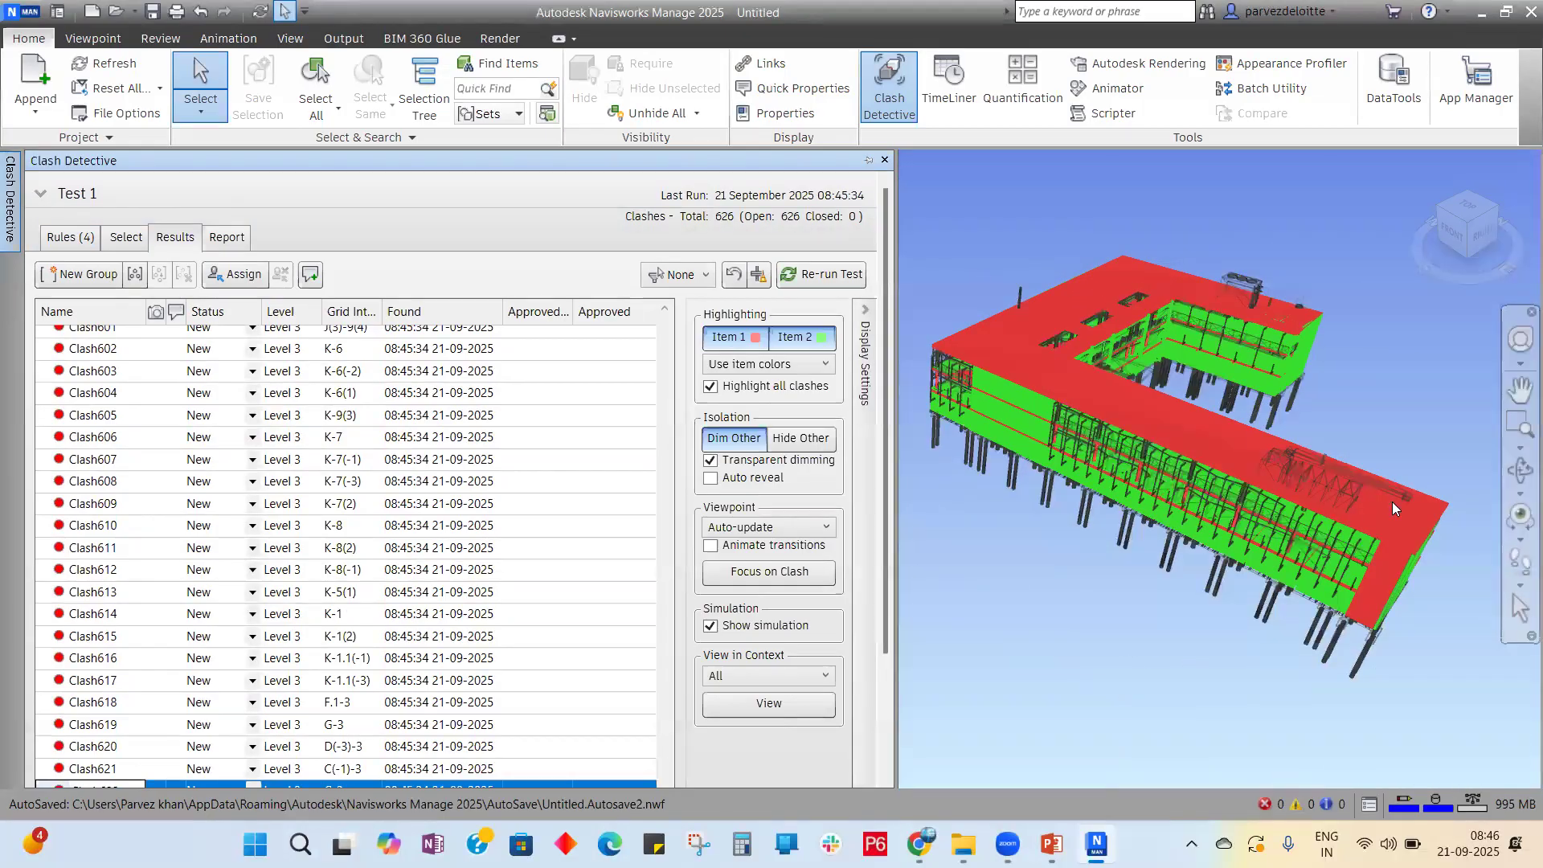
left_click(1512, 341)
left_click_drag(1391, 398, 924, 383)
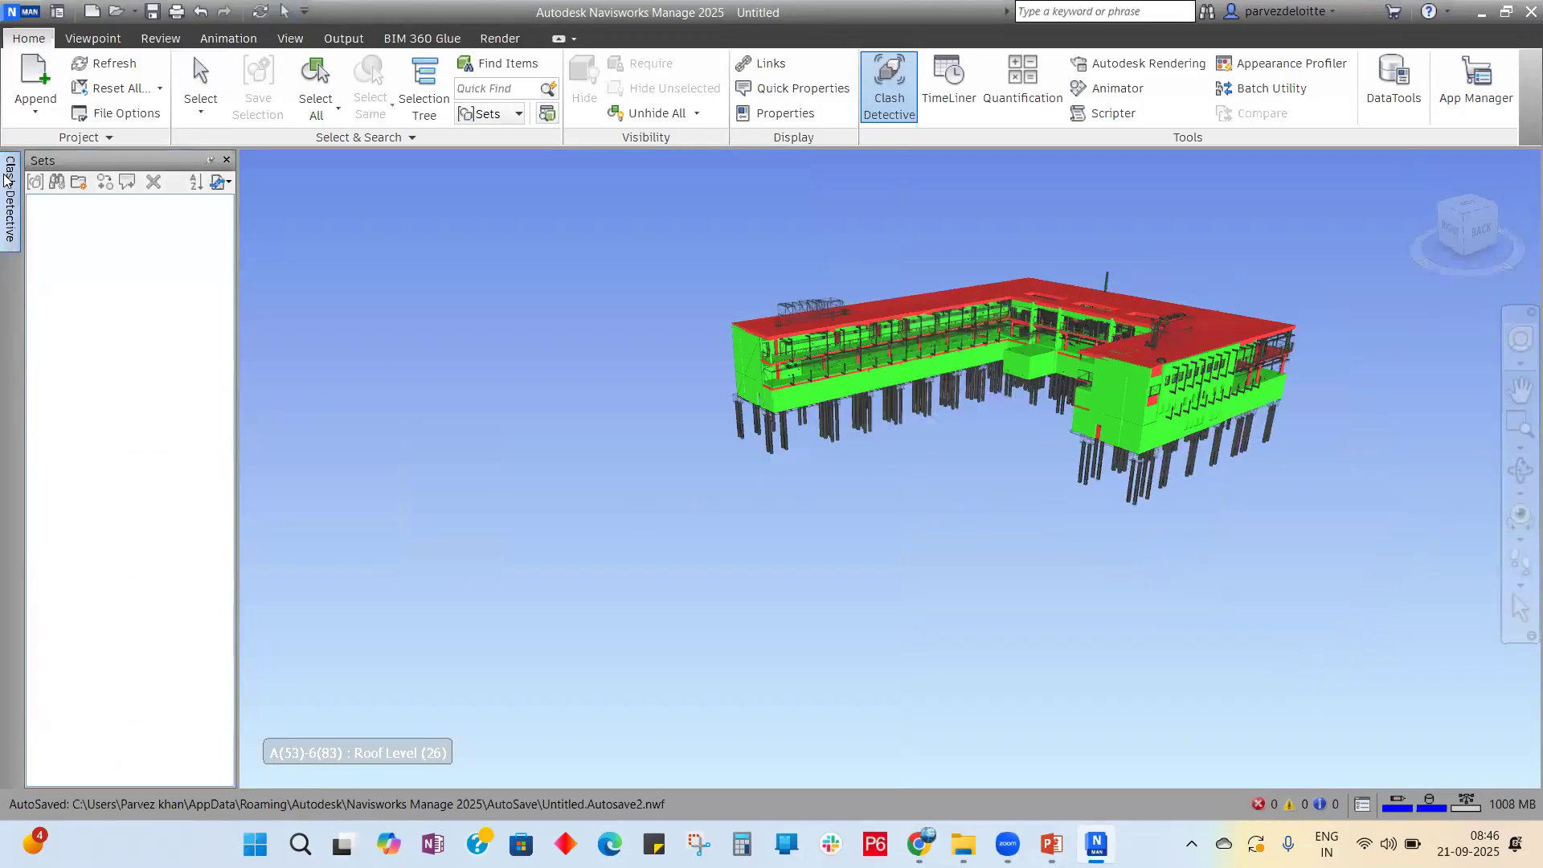
Step: Turn Highlight all clashes off and return to normal selection mode
mouse_move(9, 197)
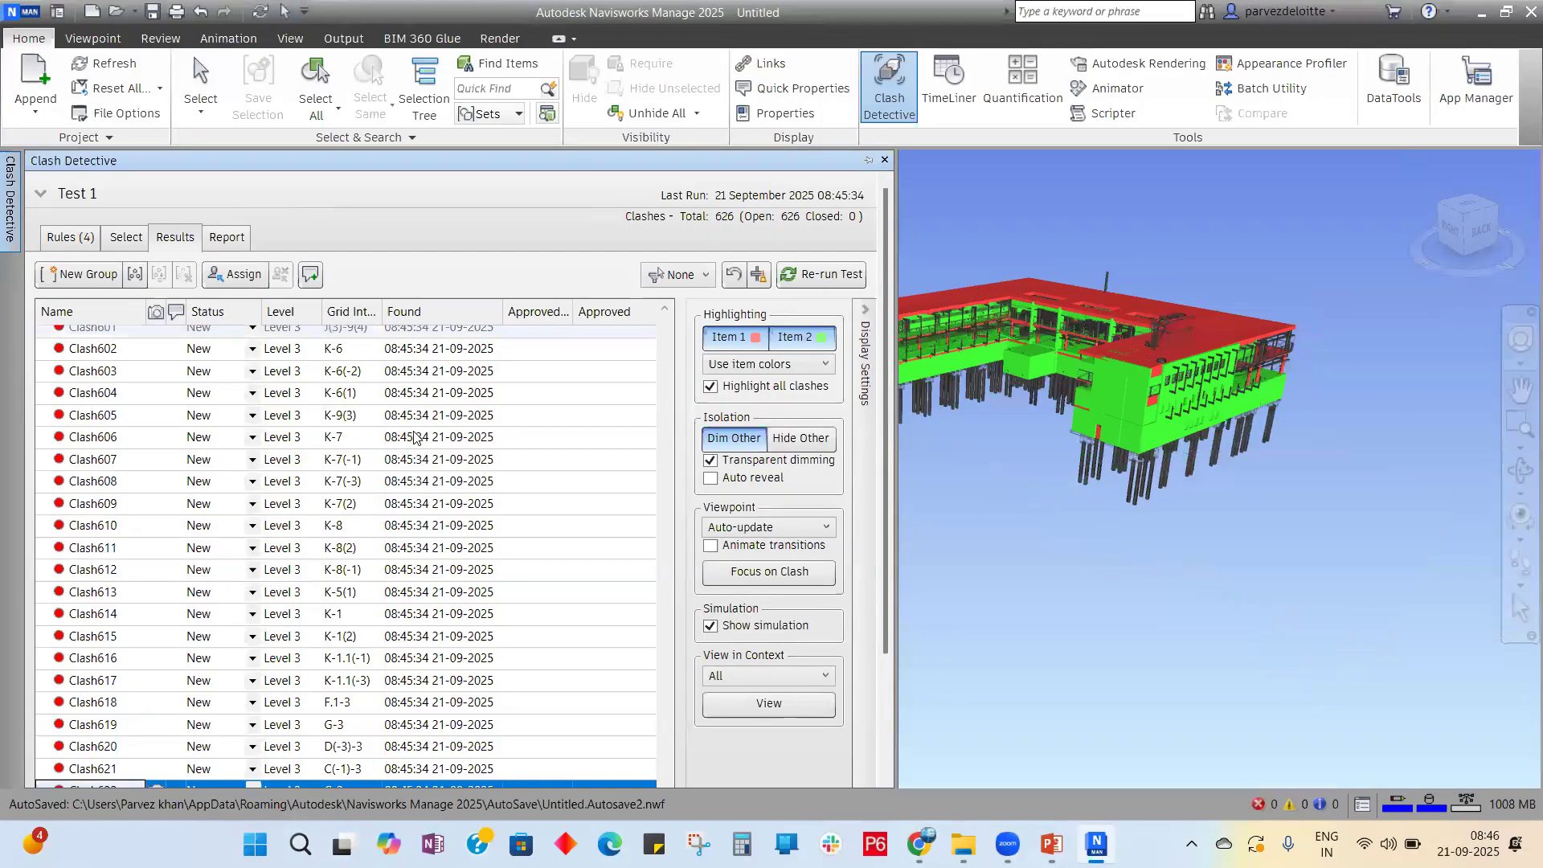
left_click(714, 388)
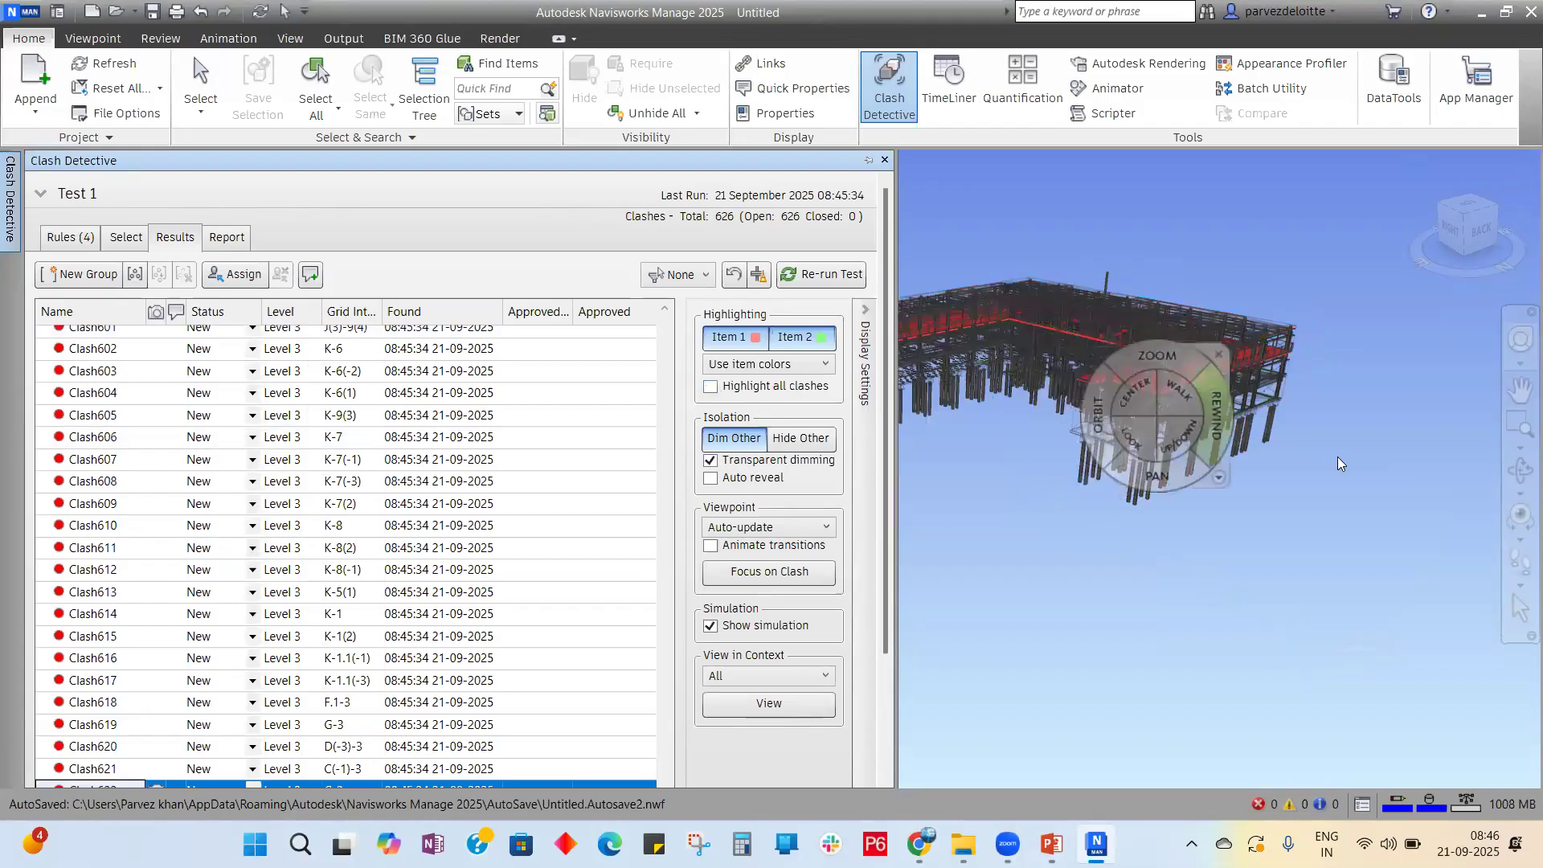
scroll(1405, 494, "down", 3)
scroll(1021, 333, "up", 5)
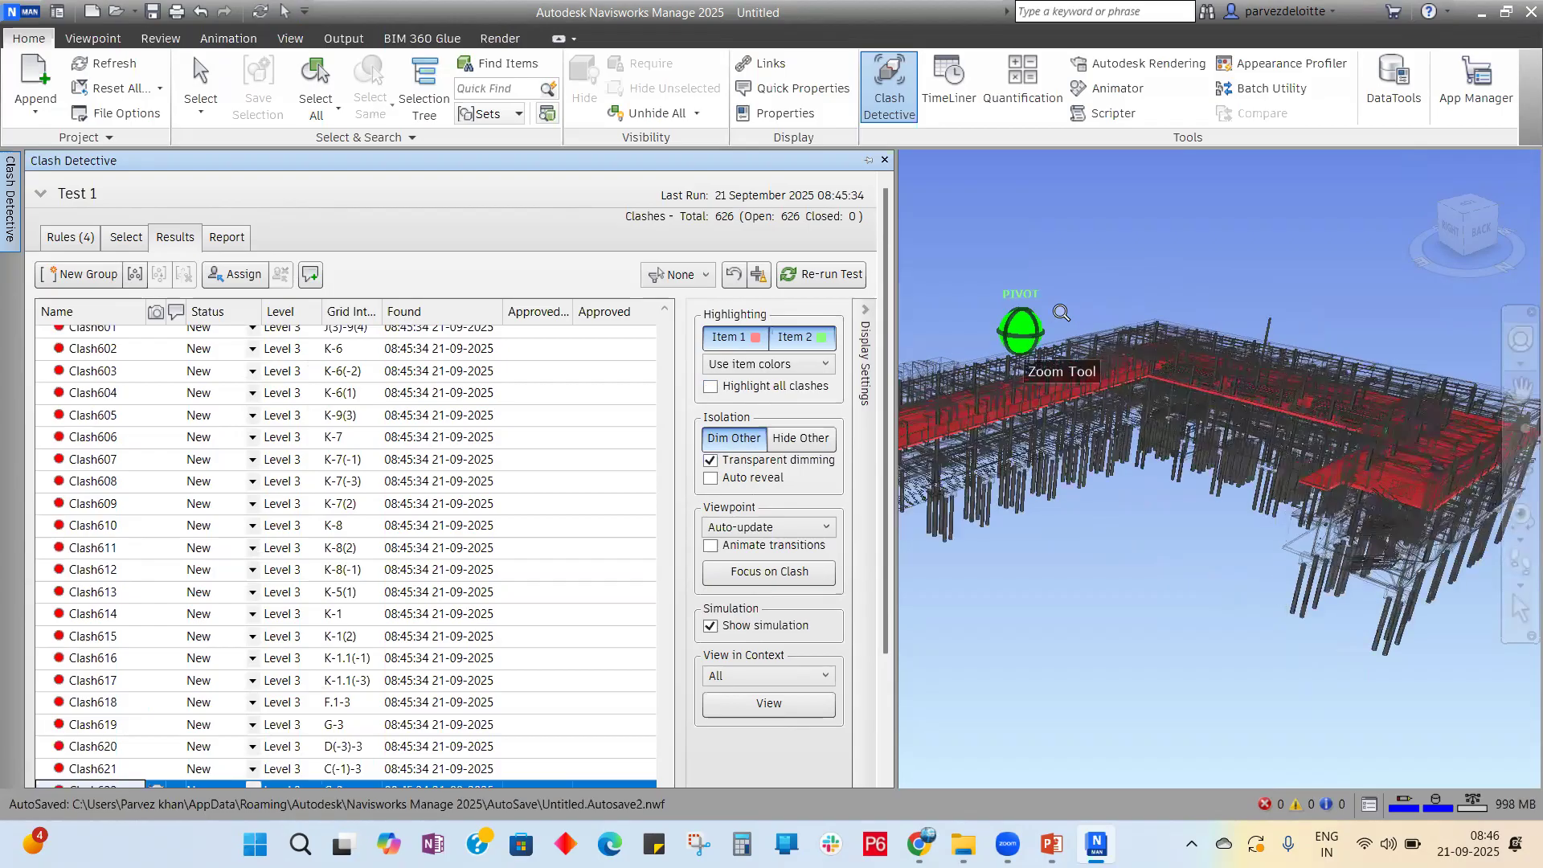
left_click(1048, 219)
left_click(10, 201)
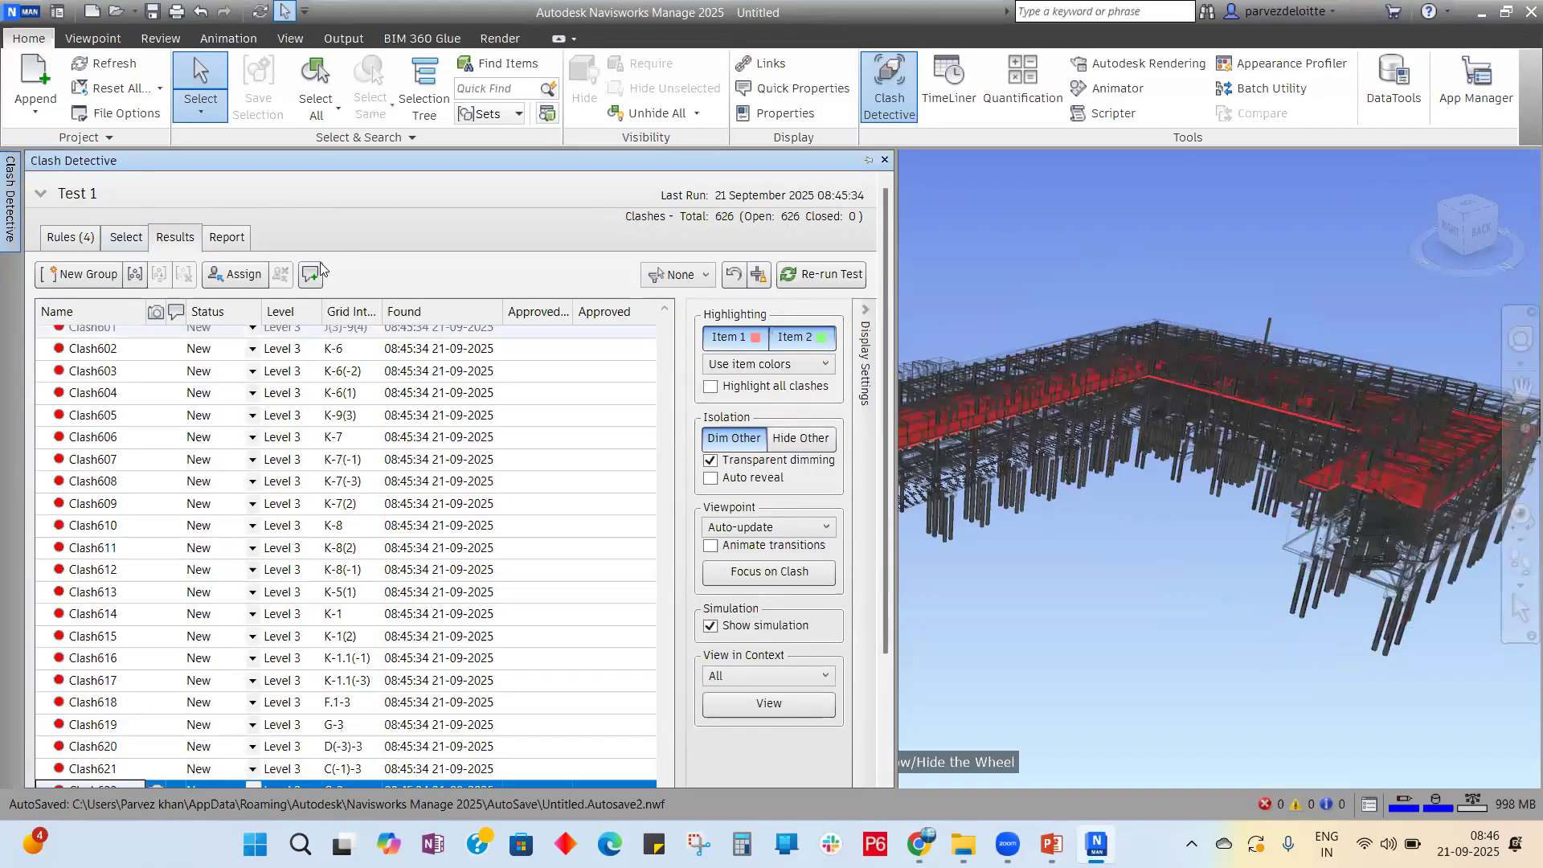
Step: Pin Clash Detective open beside the view and close the Sets panel
left_click(868, 160)
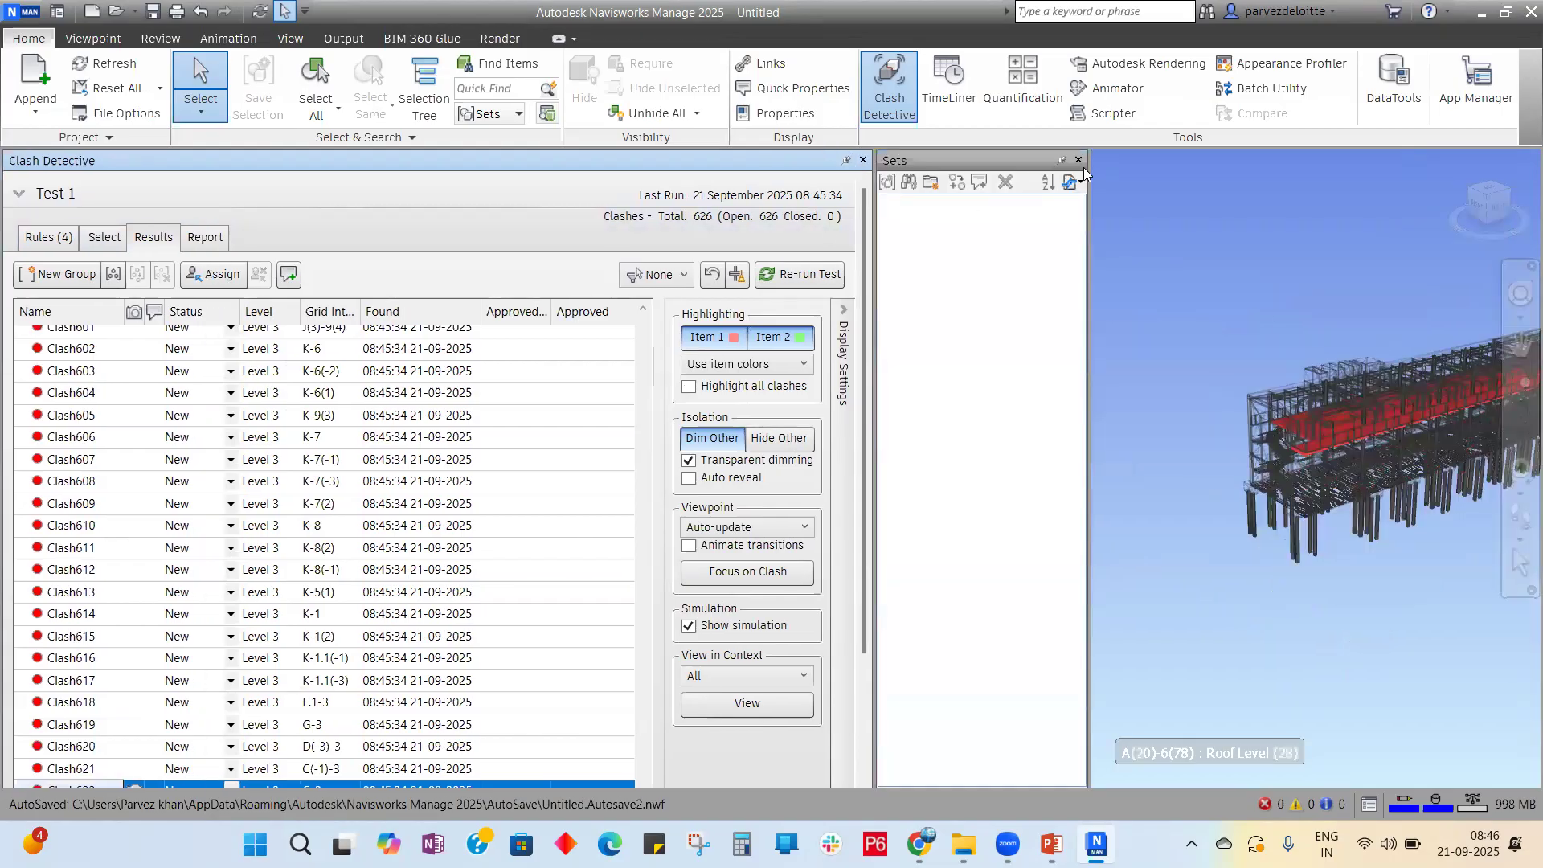
left_click(1079, 160)
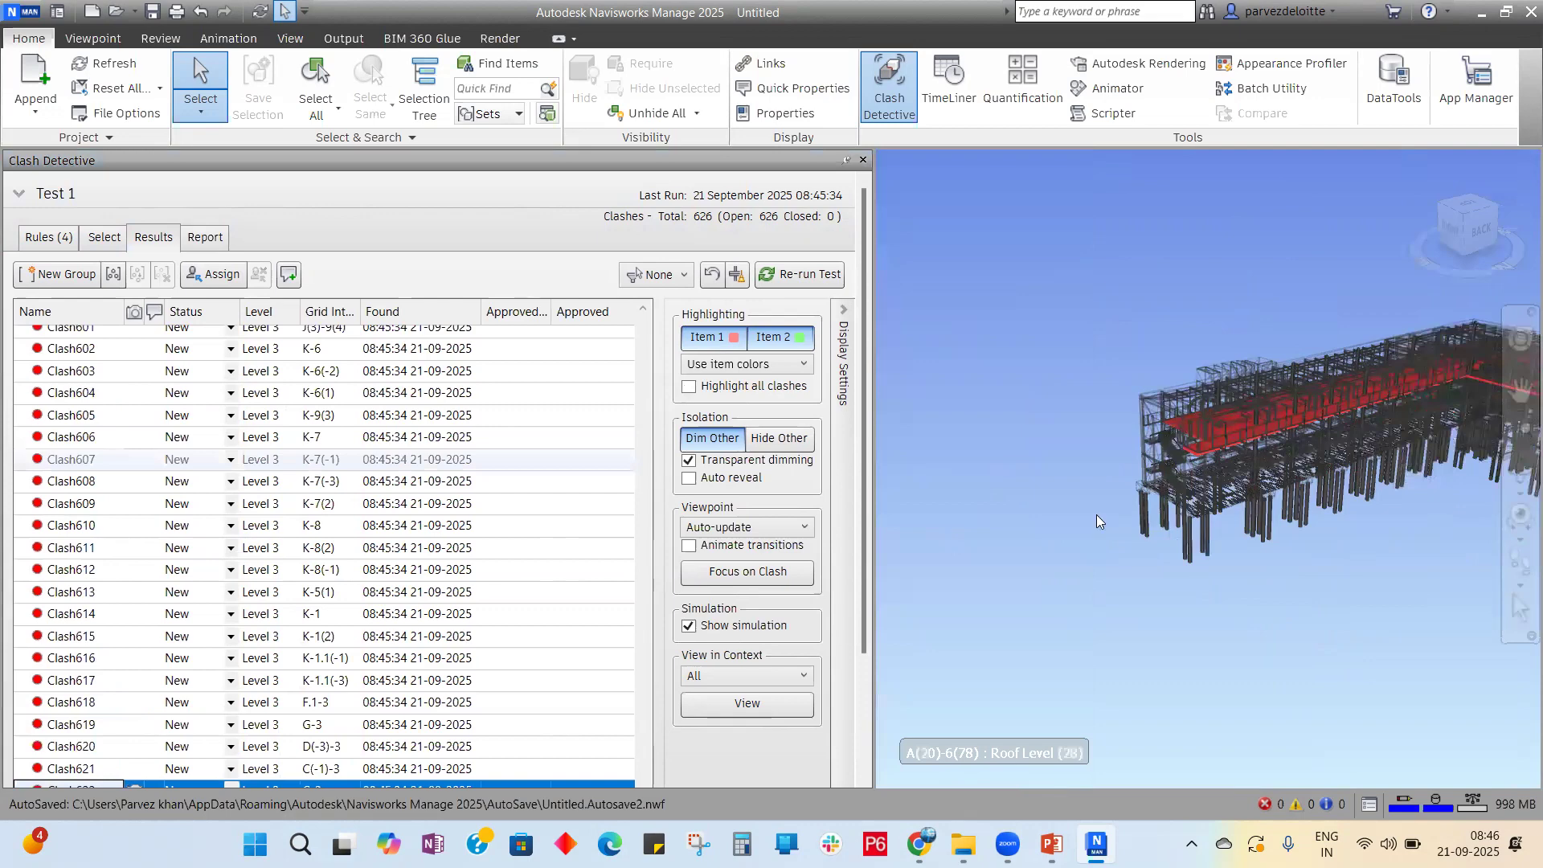
scroll(947, 437, "up", 1)
scroll(1453, 393, "up", 3)
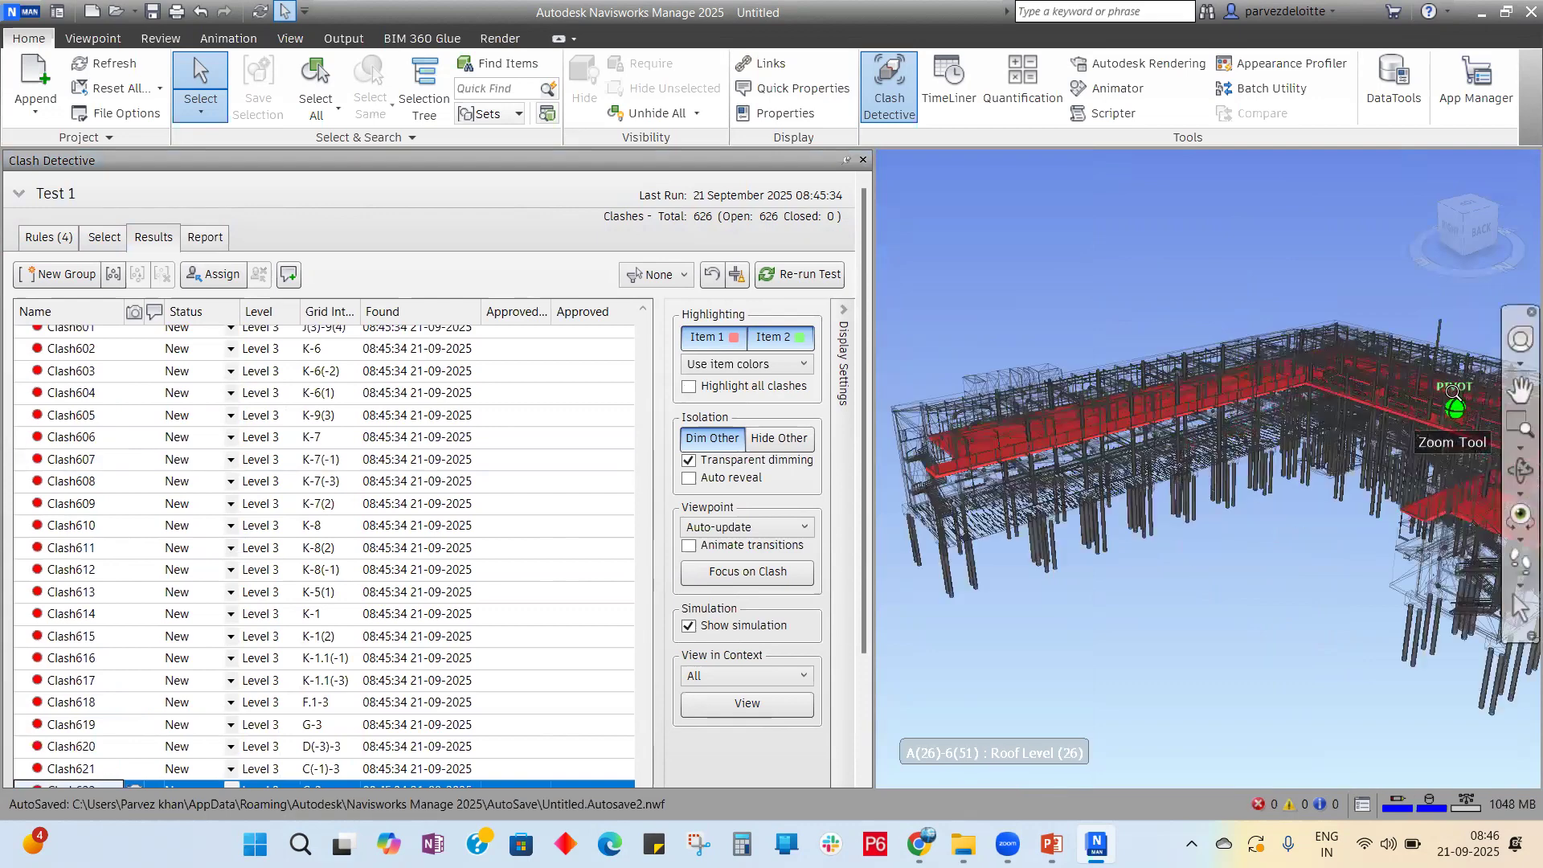
scroll(1453, 394, "up", 1)
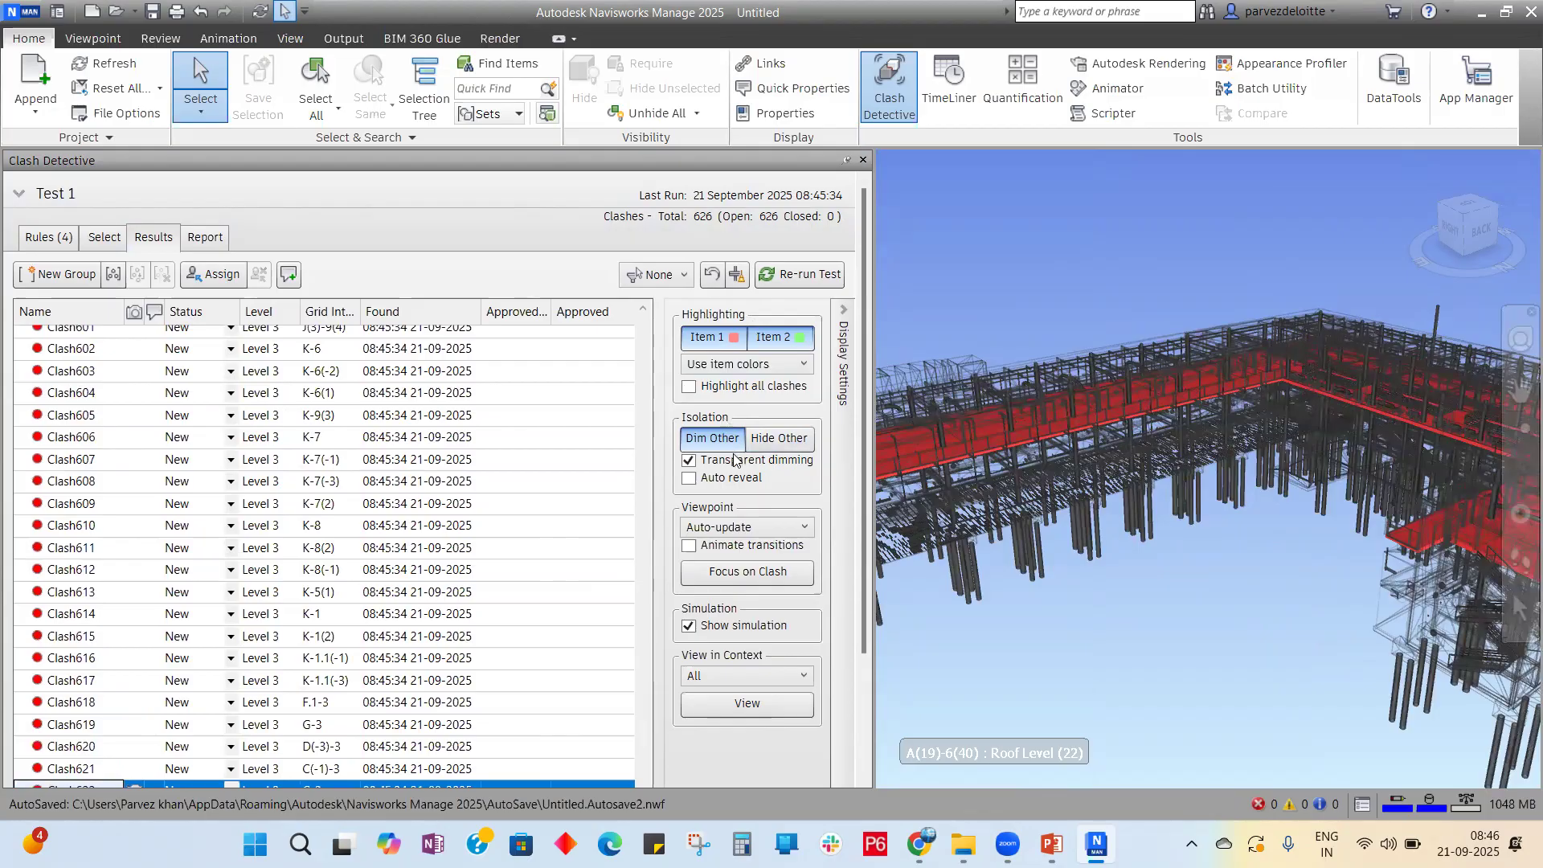
Step: Compare Hide Other and Dim Other isolation, settling on Dim Other
left_click(773, 447)
scroll(1157, 482, "down", 5)
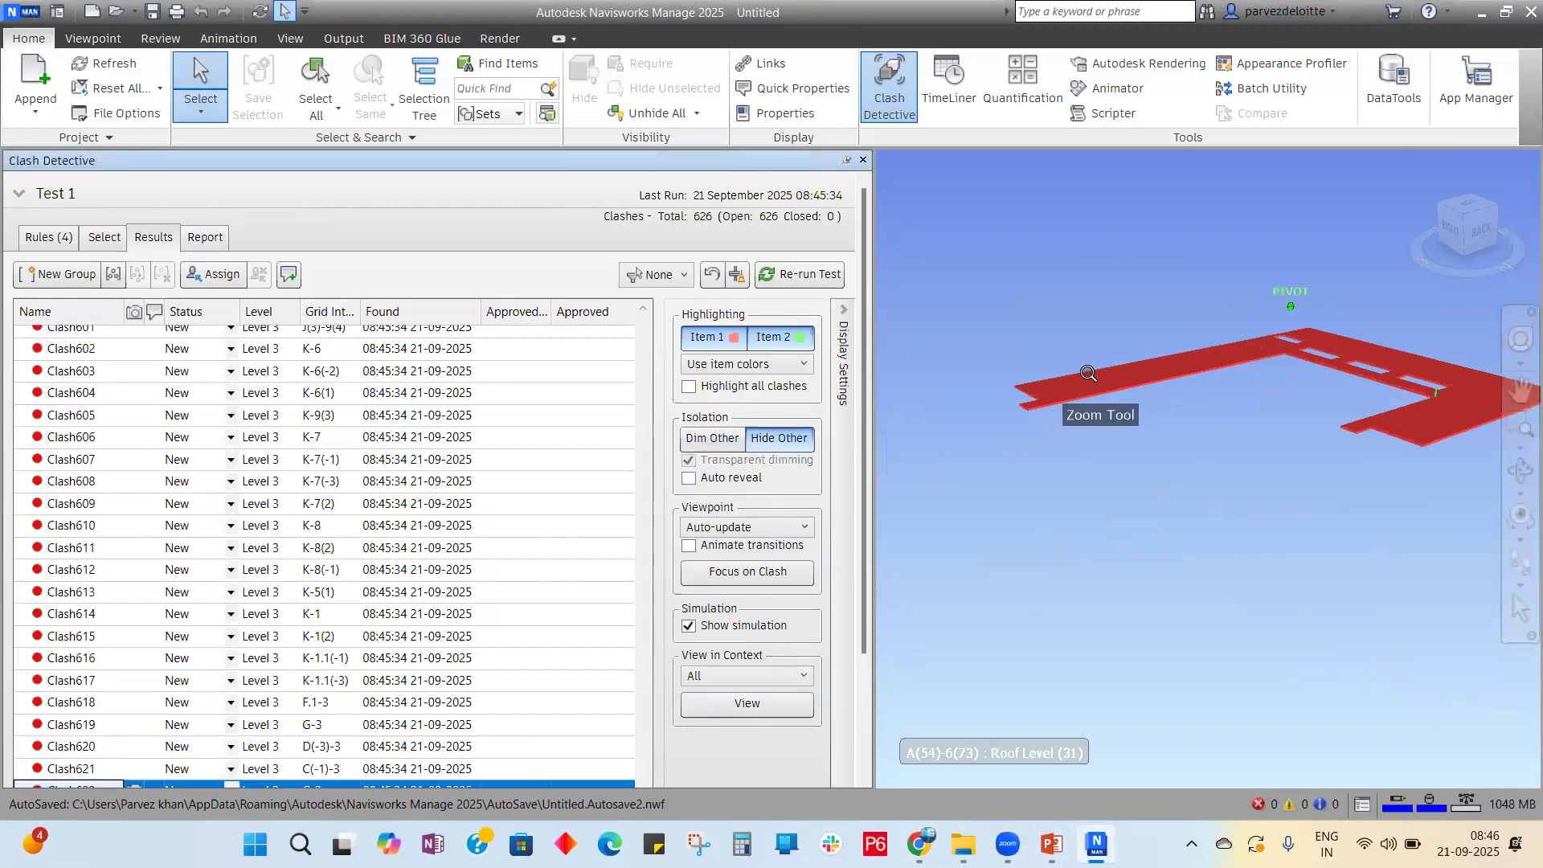
scroll(1472, 368, "up", 4)
scroll(828, 337, "down", 3)
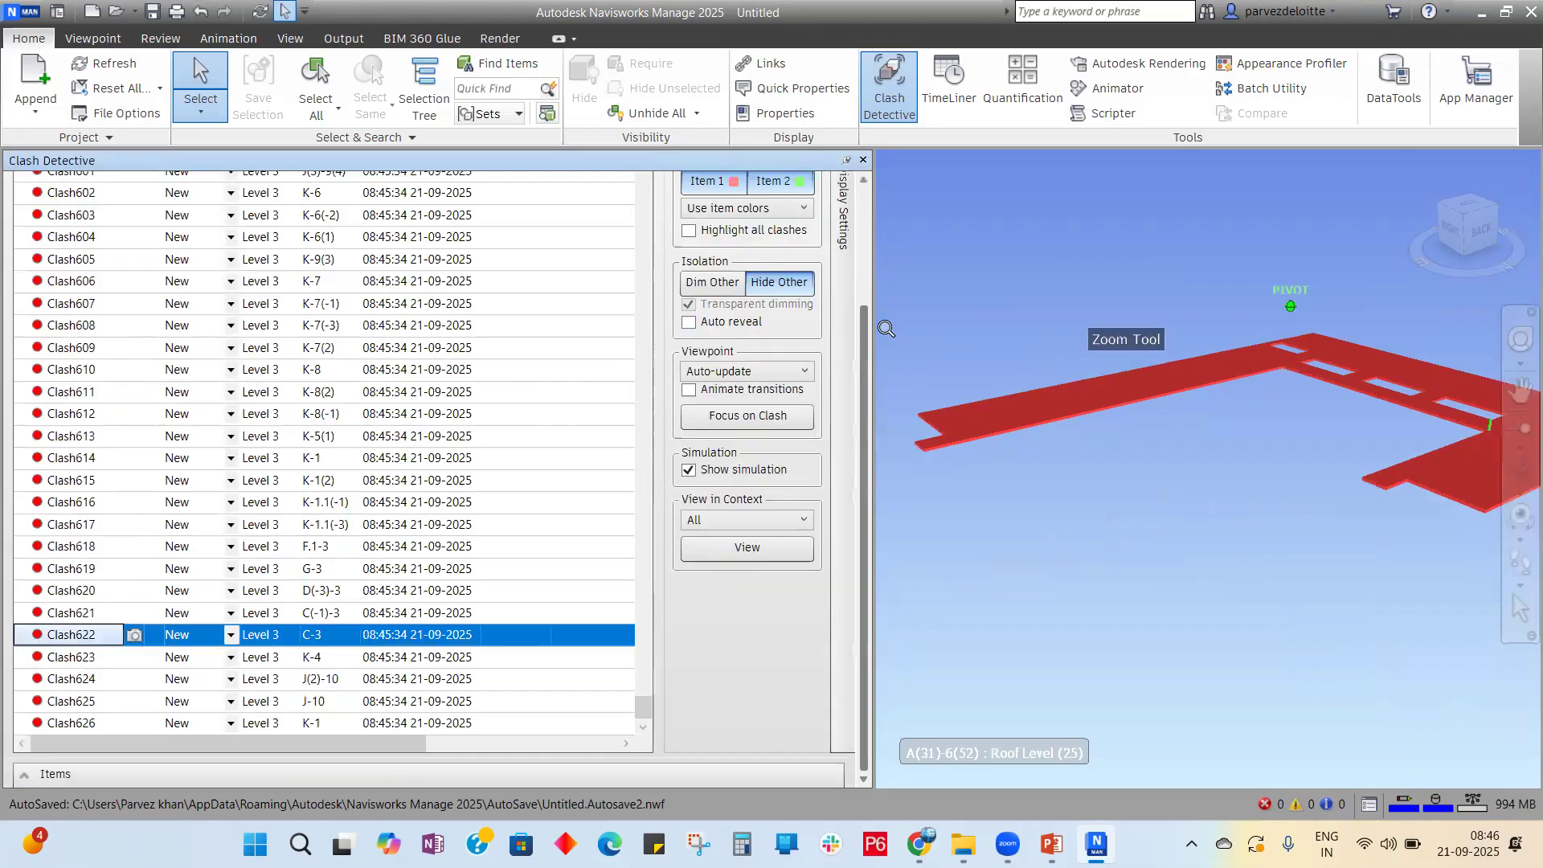
scroll(886, 330, "down", 4)
scroll(1262, 402, "up", 4)
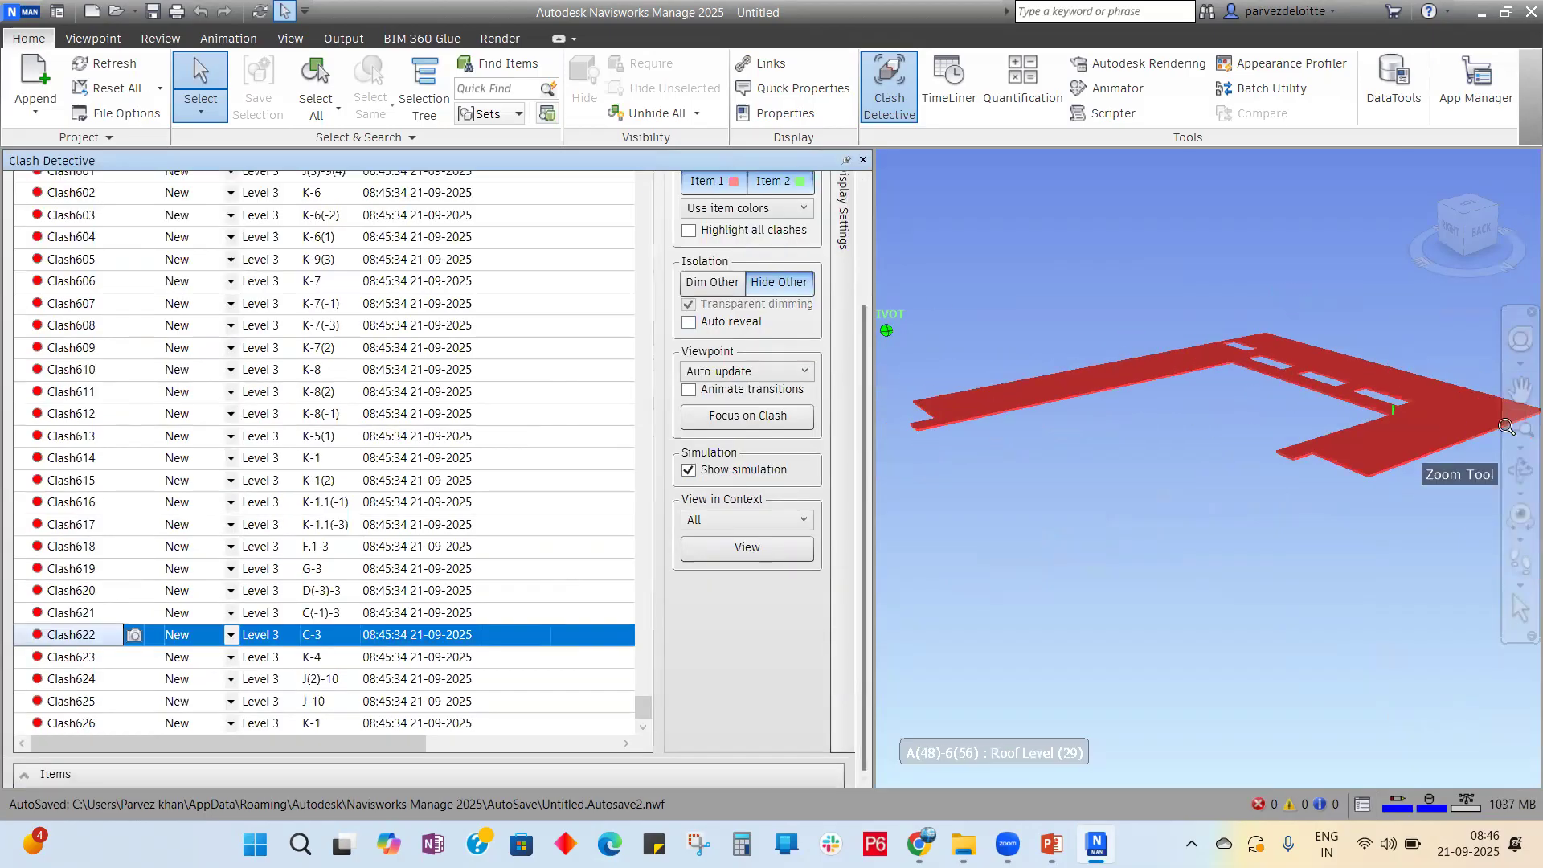
scroll(1439, 405, "up", 6)
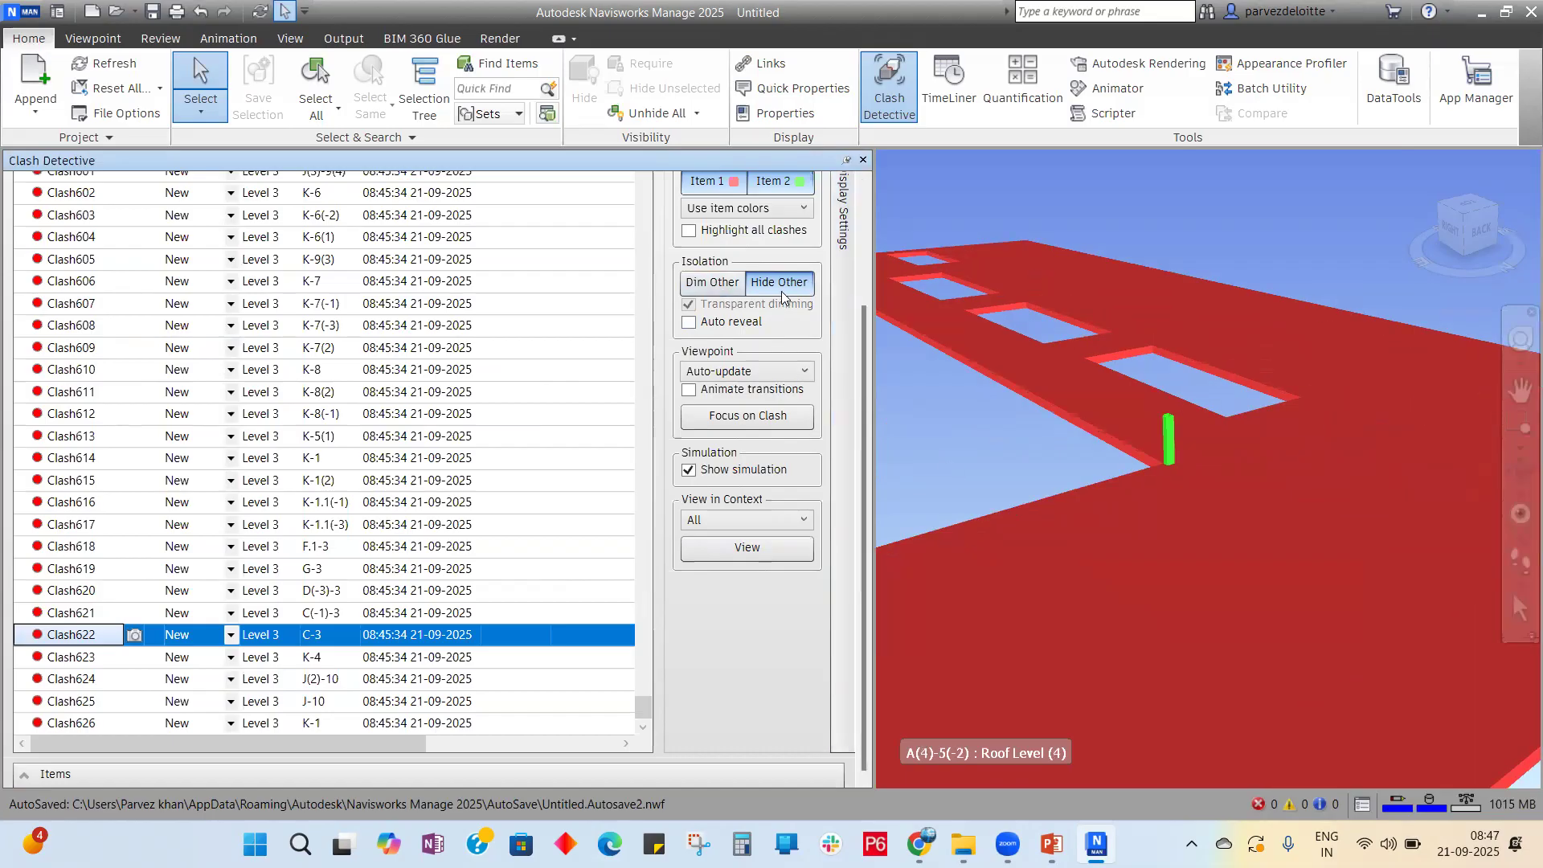
left_click(711, 282)
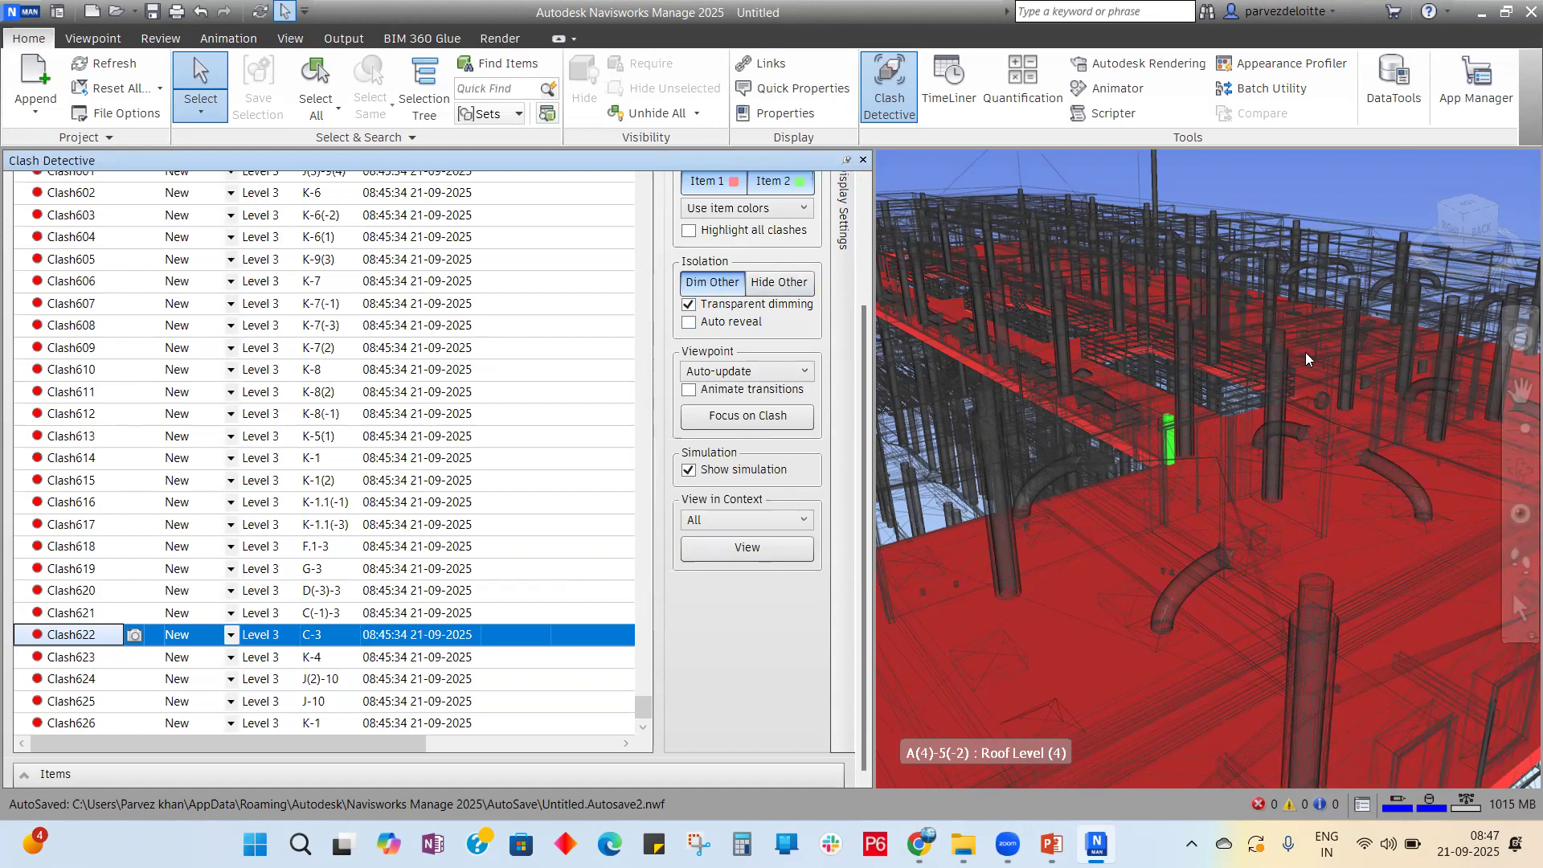
left_click(806, 282)
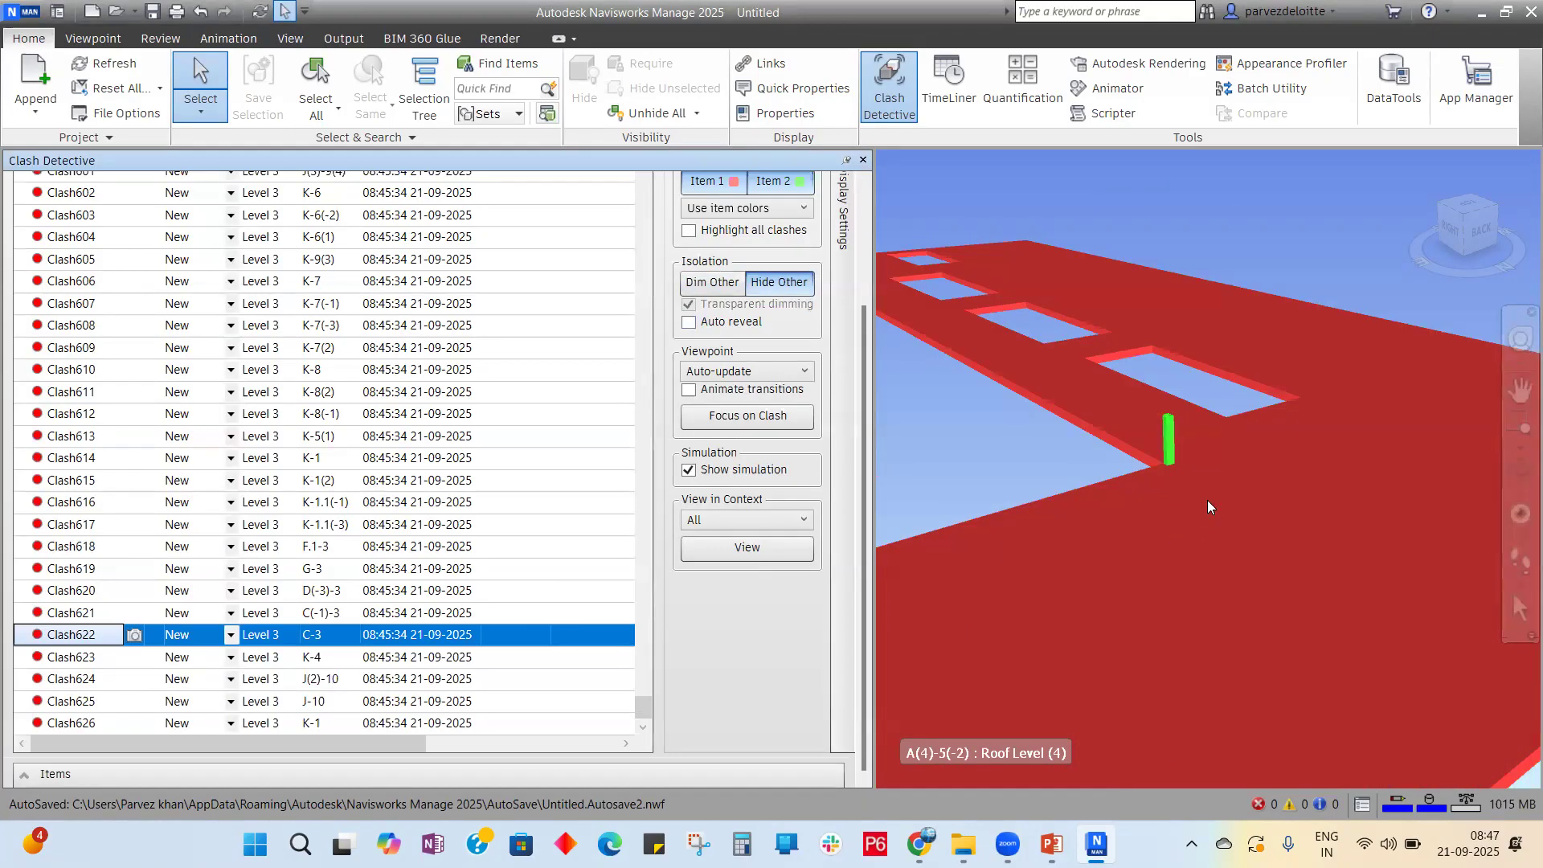
left_click(721, 282)
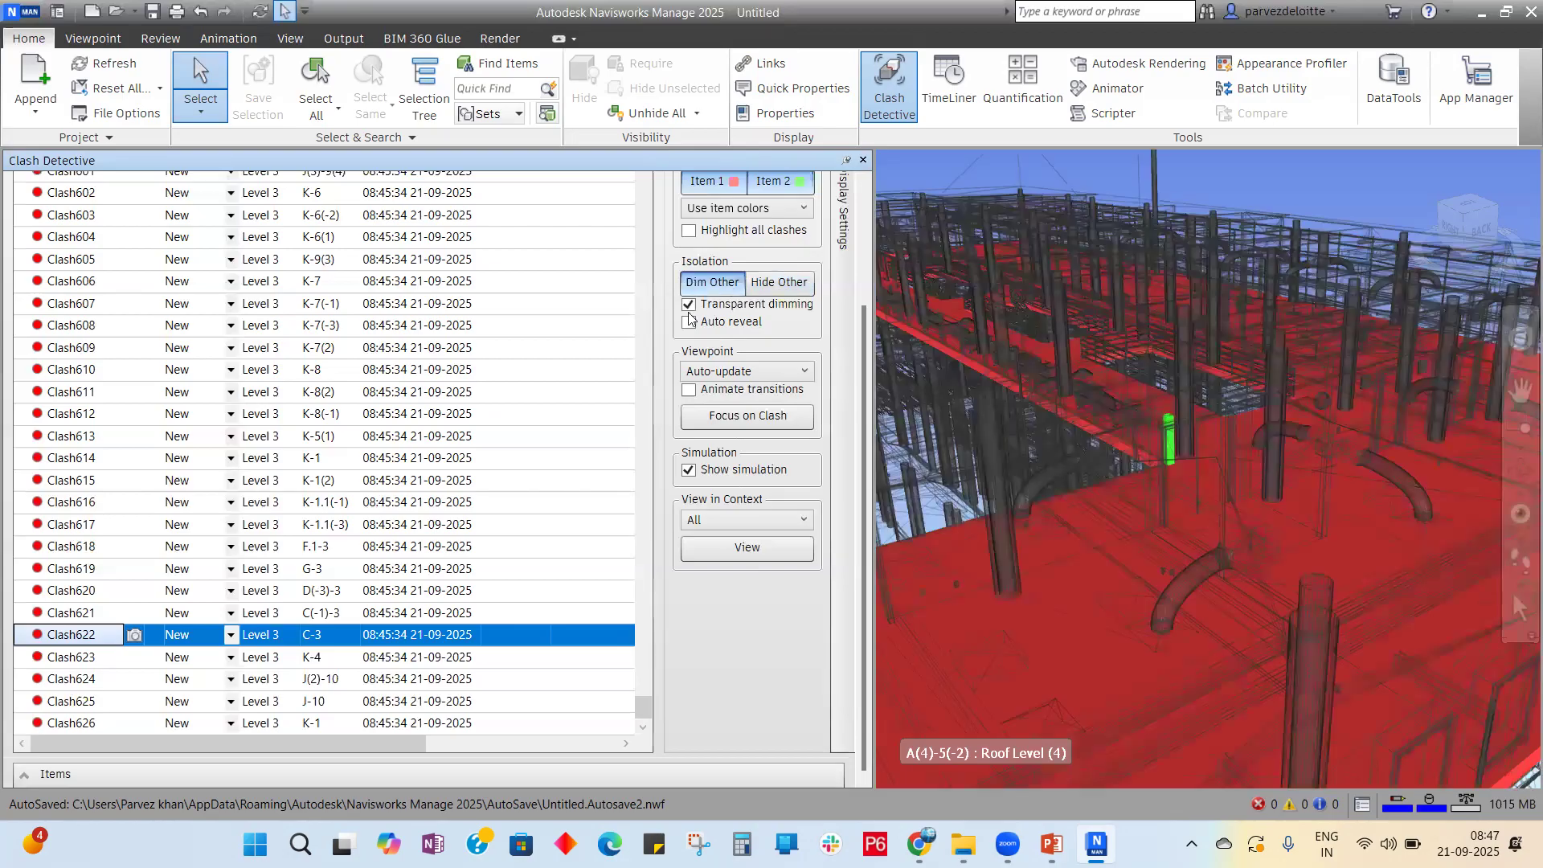
Step: Toggle Auto reveal and switch Transparent dimming off for opaque grey surroundings
left_click(689, 324)
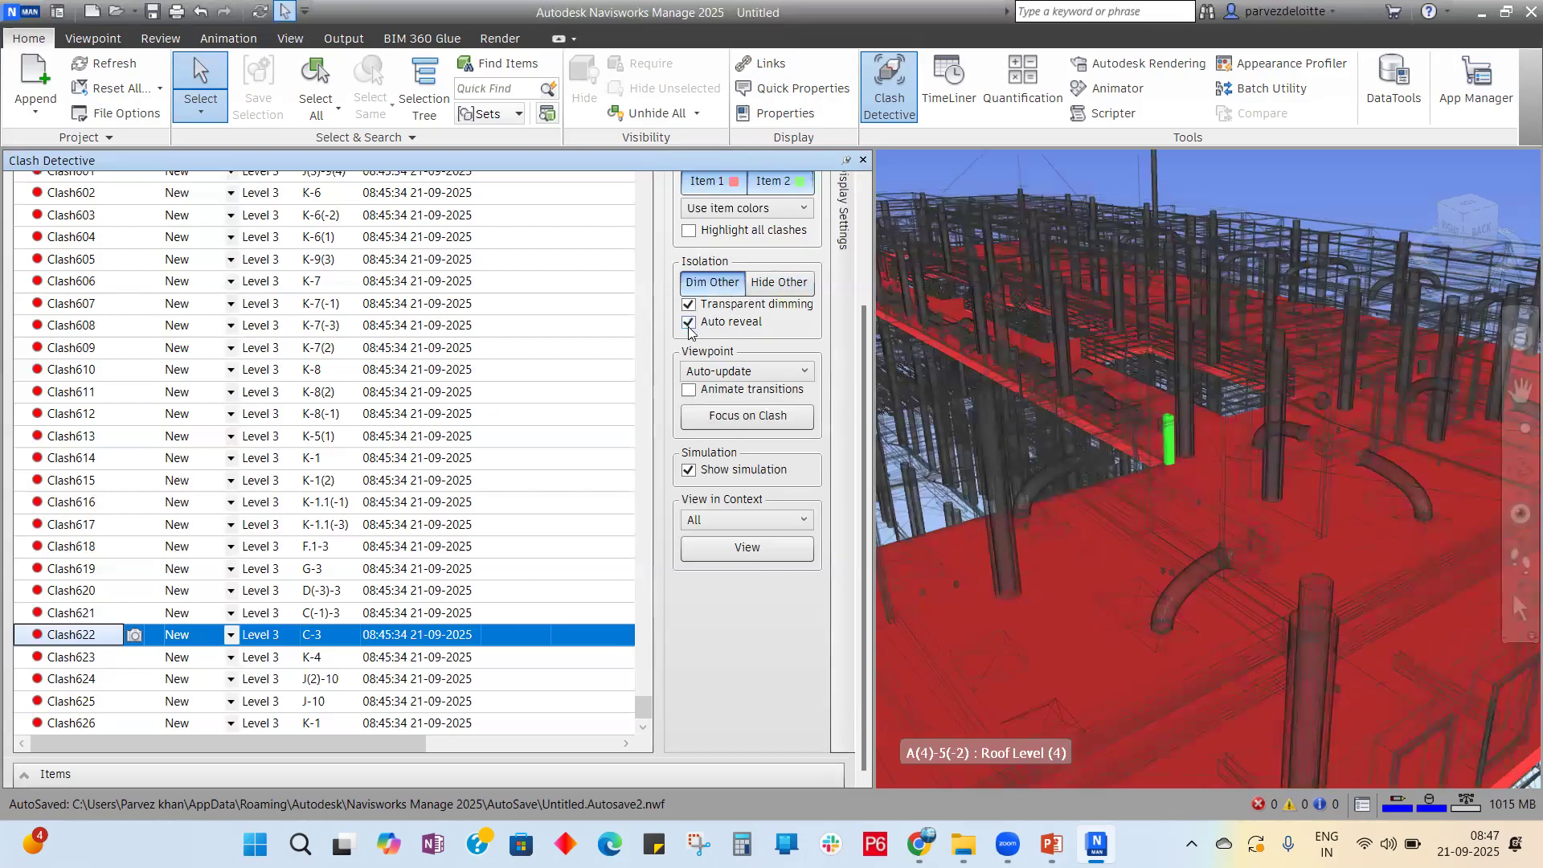
left_click(689, 324)
left_click(689, 324)
left_click(689, 304)
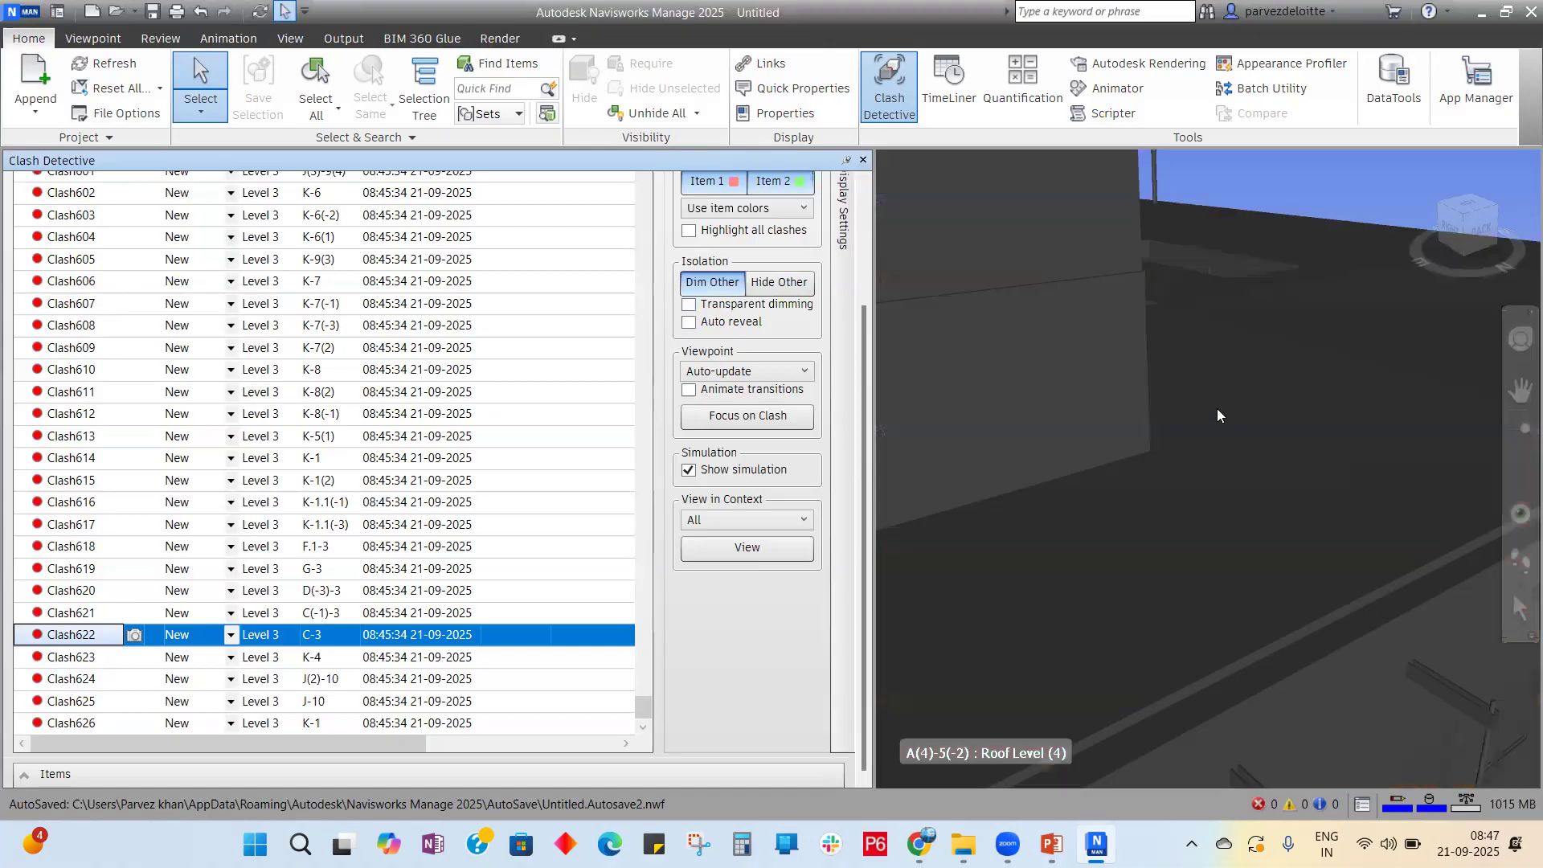
Step: Enable Animate transitions and jump to Clash612 and Clash605
scroll(1217, 416, "down", 6)
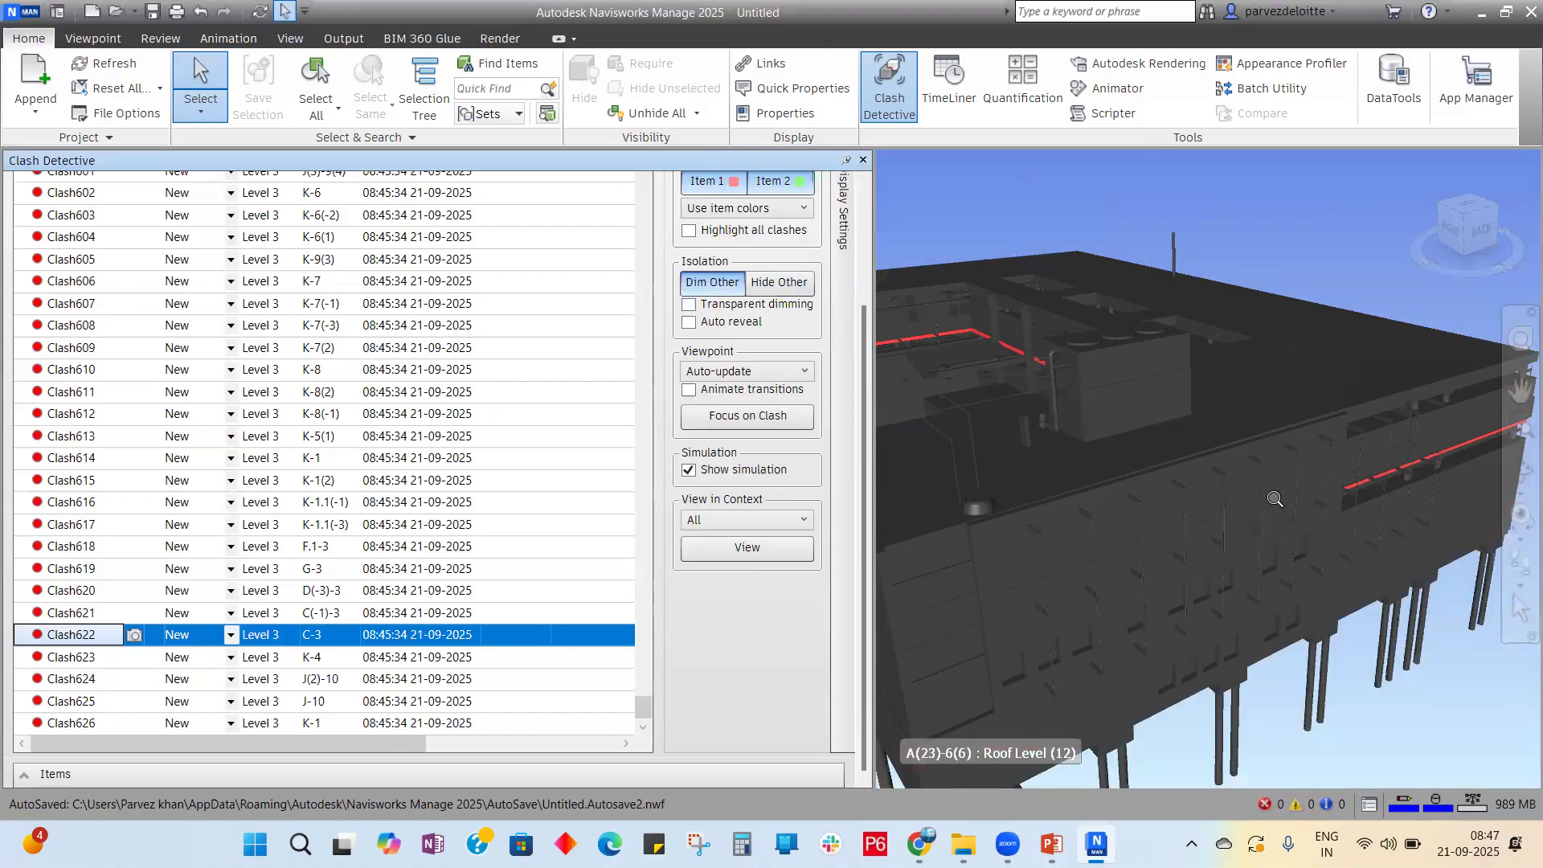
scroll(1274, 499, "down", 1)
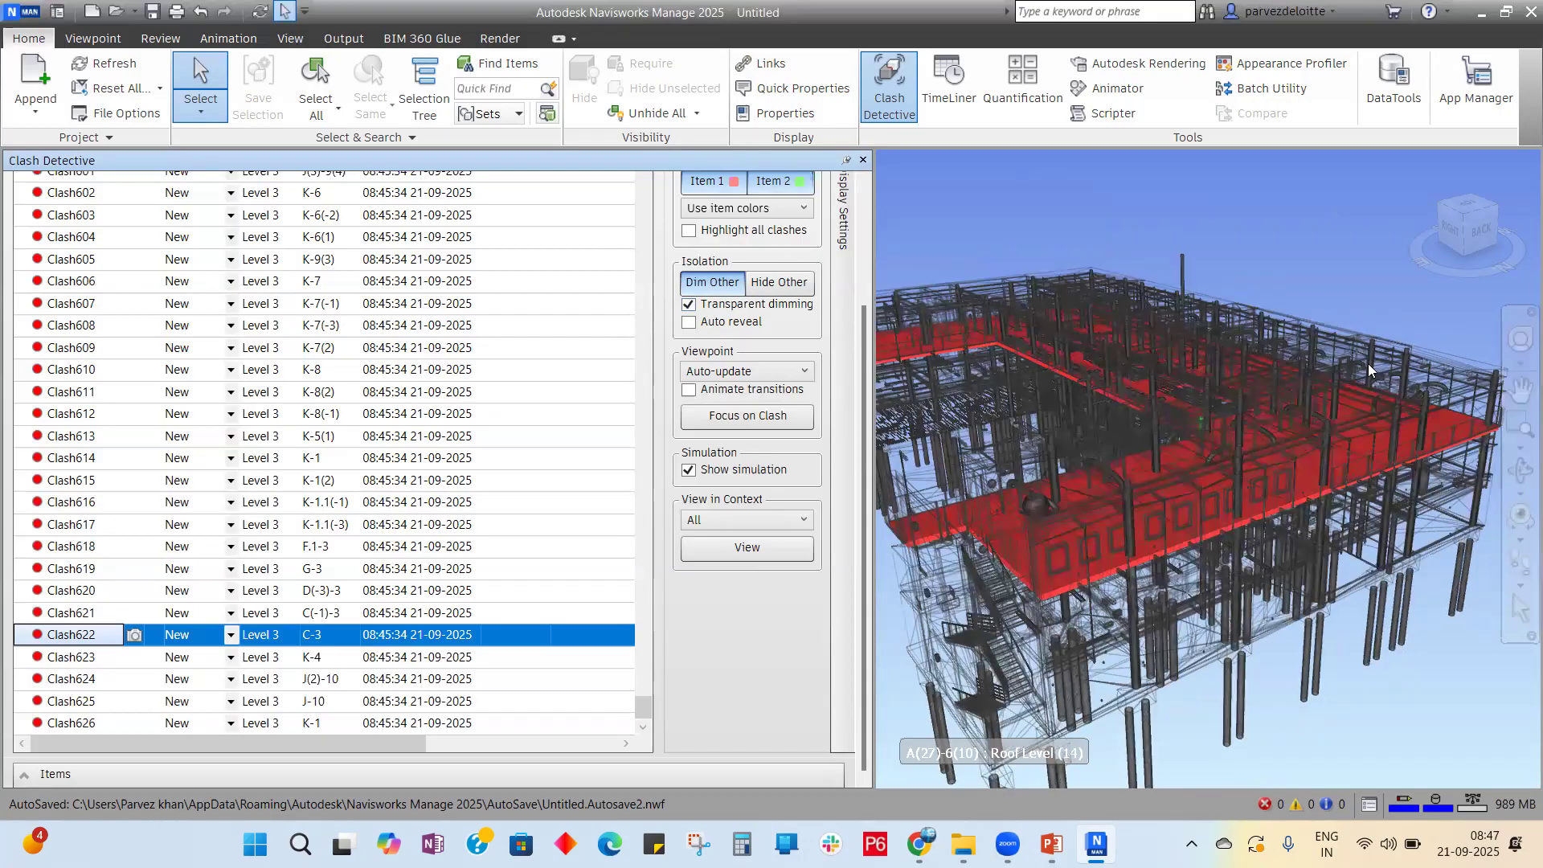
scroll(1219, 374, "up", 3)
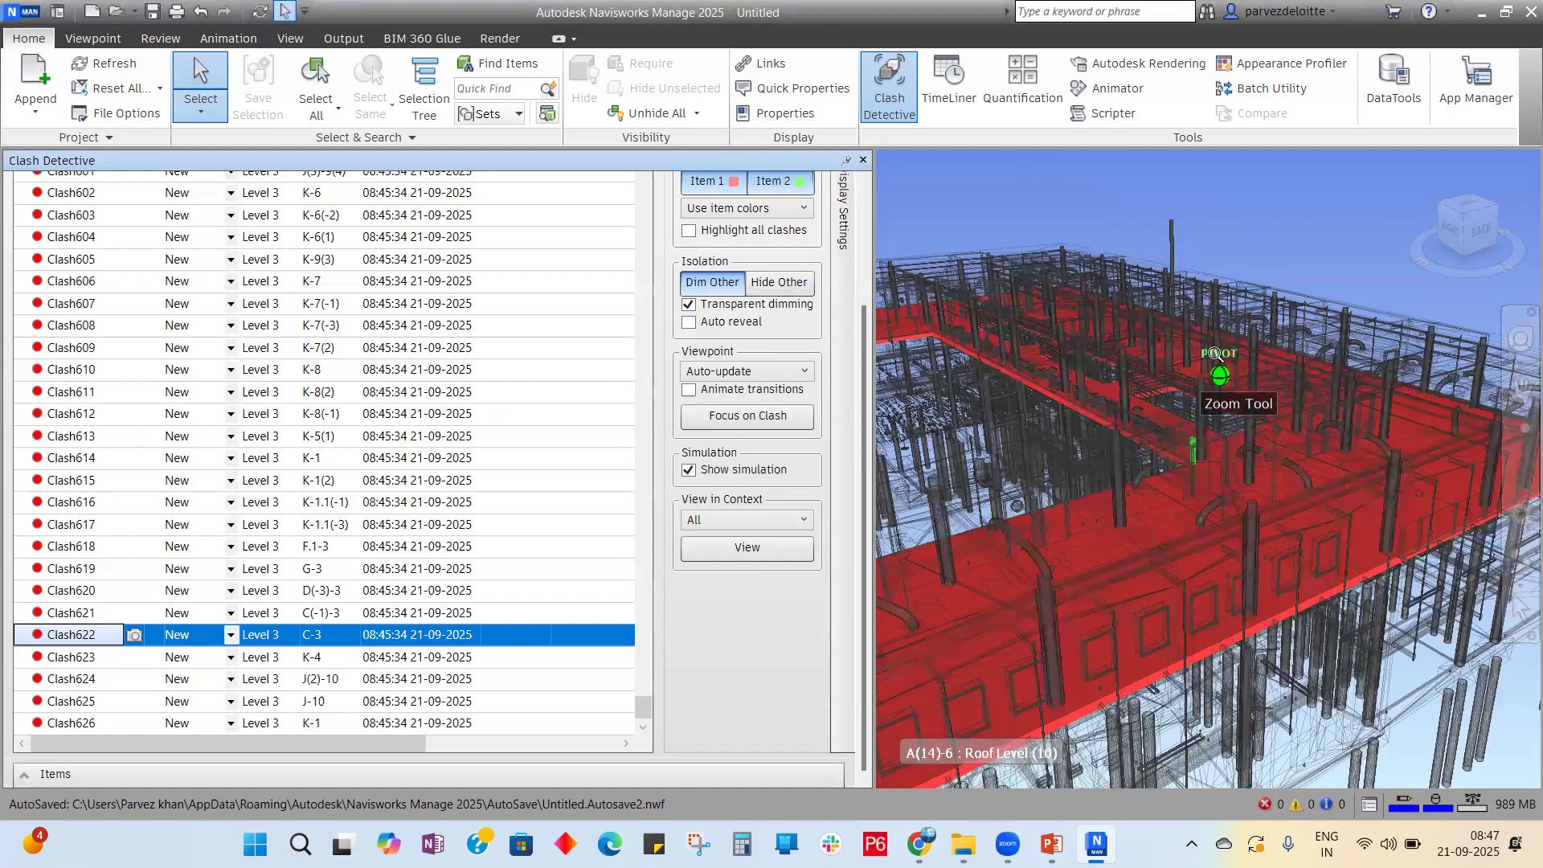
scroll(1154, 297, "up", 3)
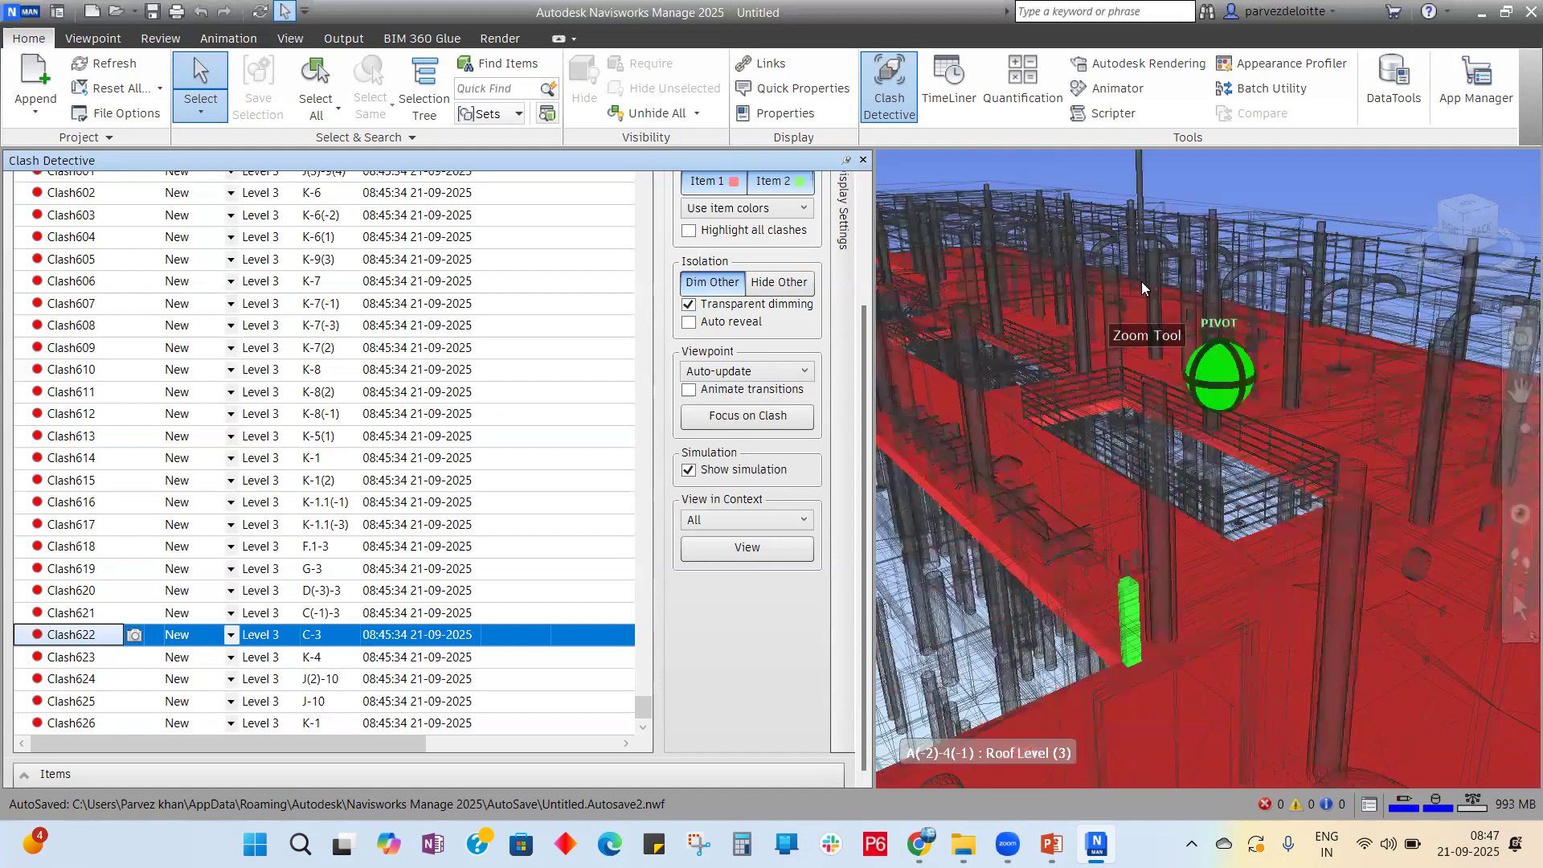
scroll(1101, 252, "down", 3)
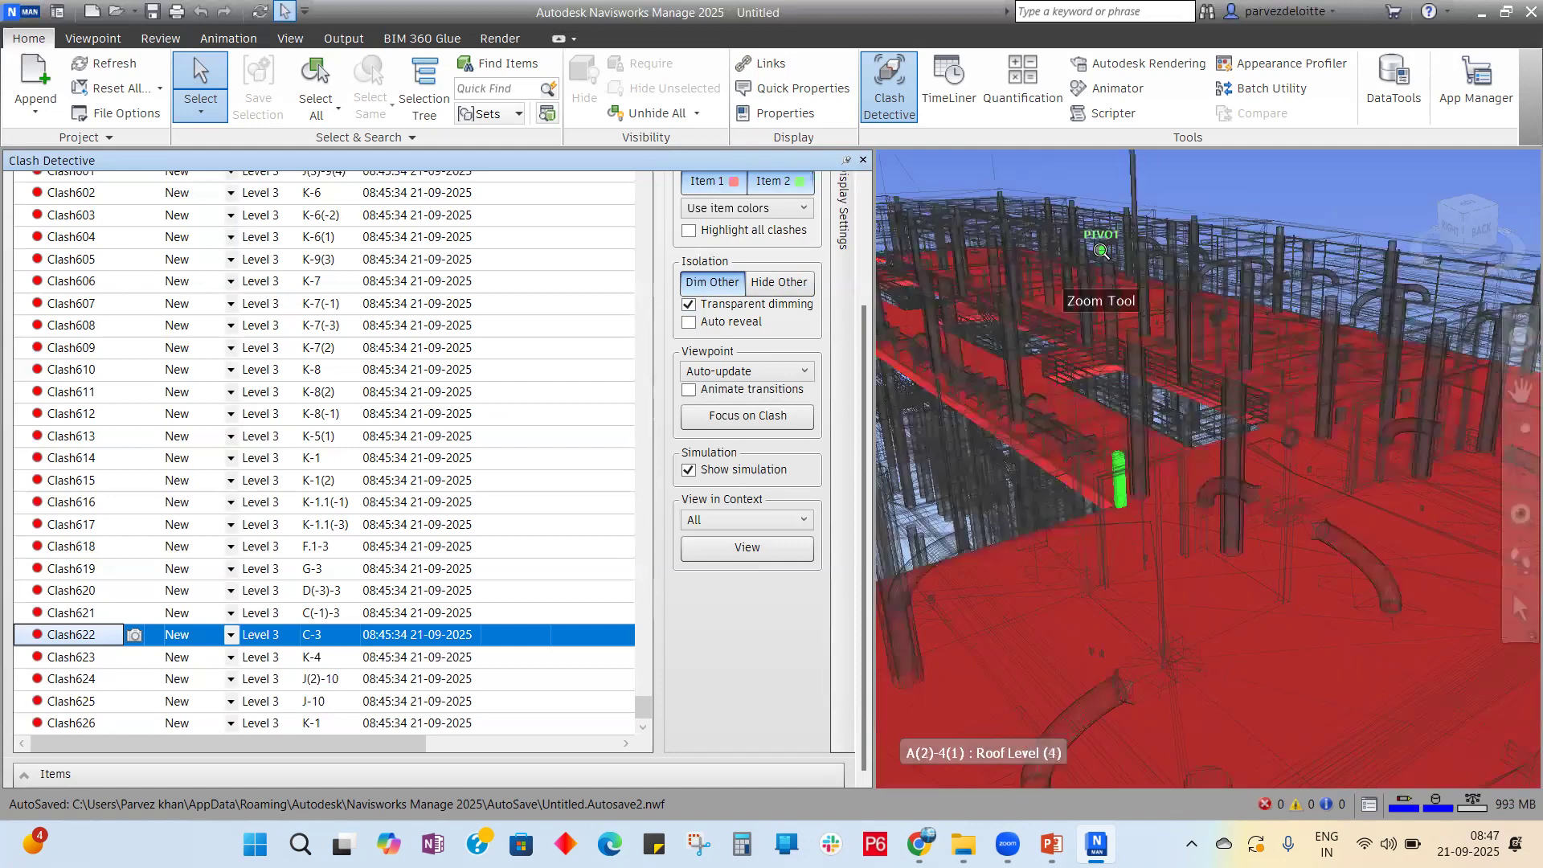
scroll(1109, 378, "up", 1)
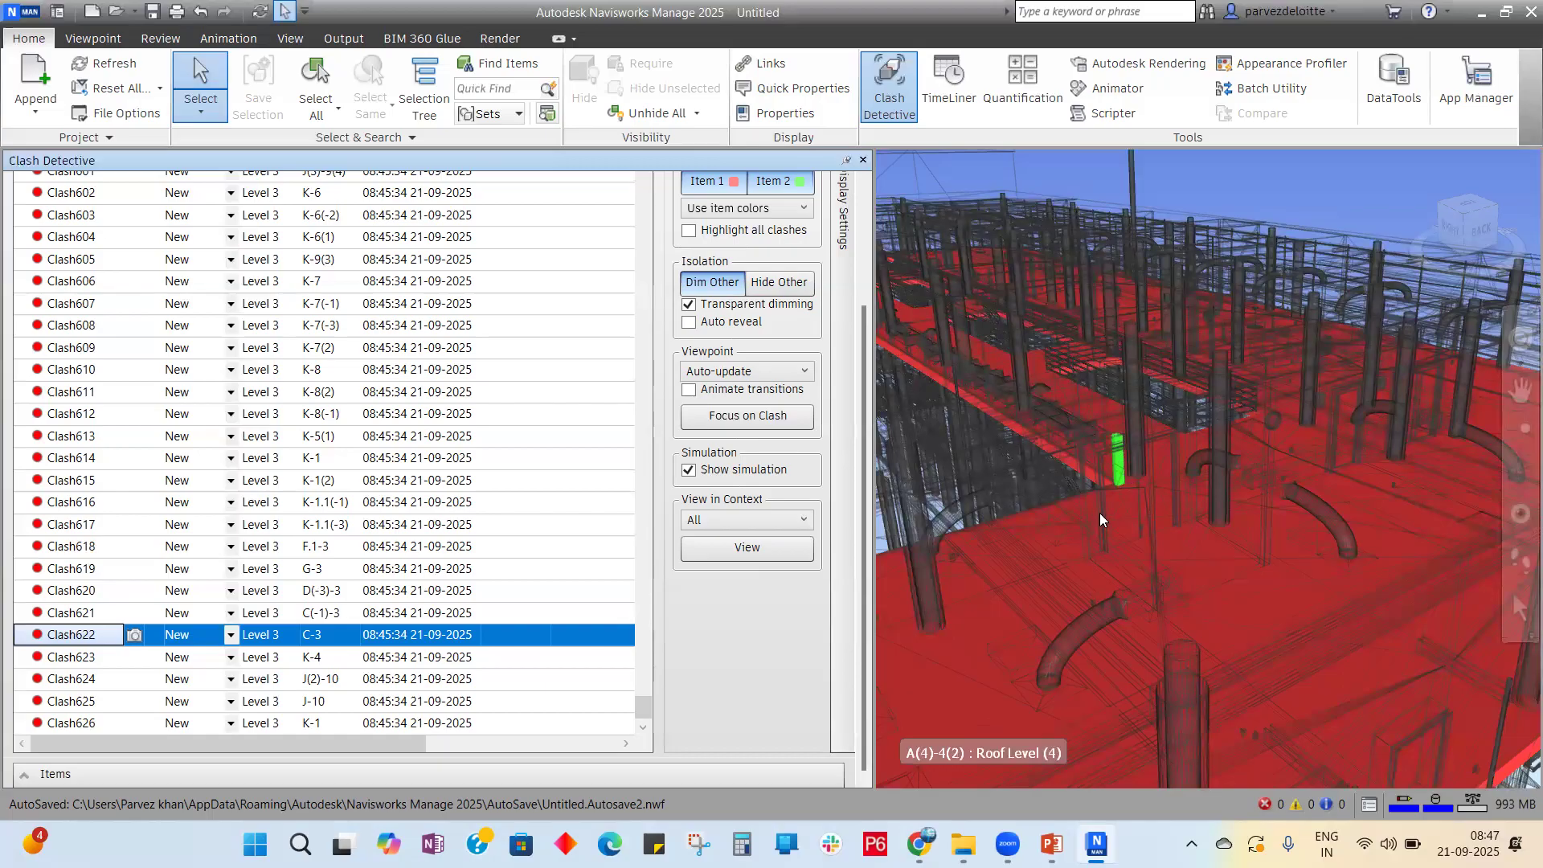
left_click(690, 389)
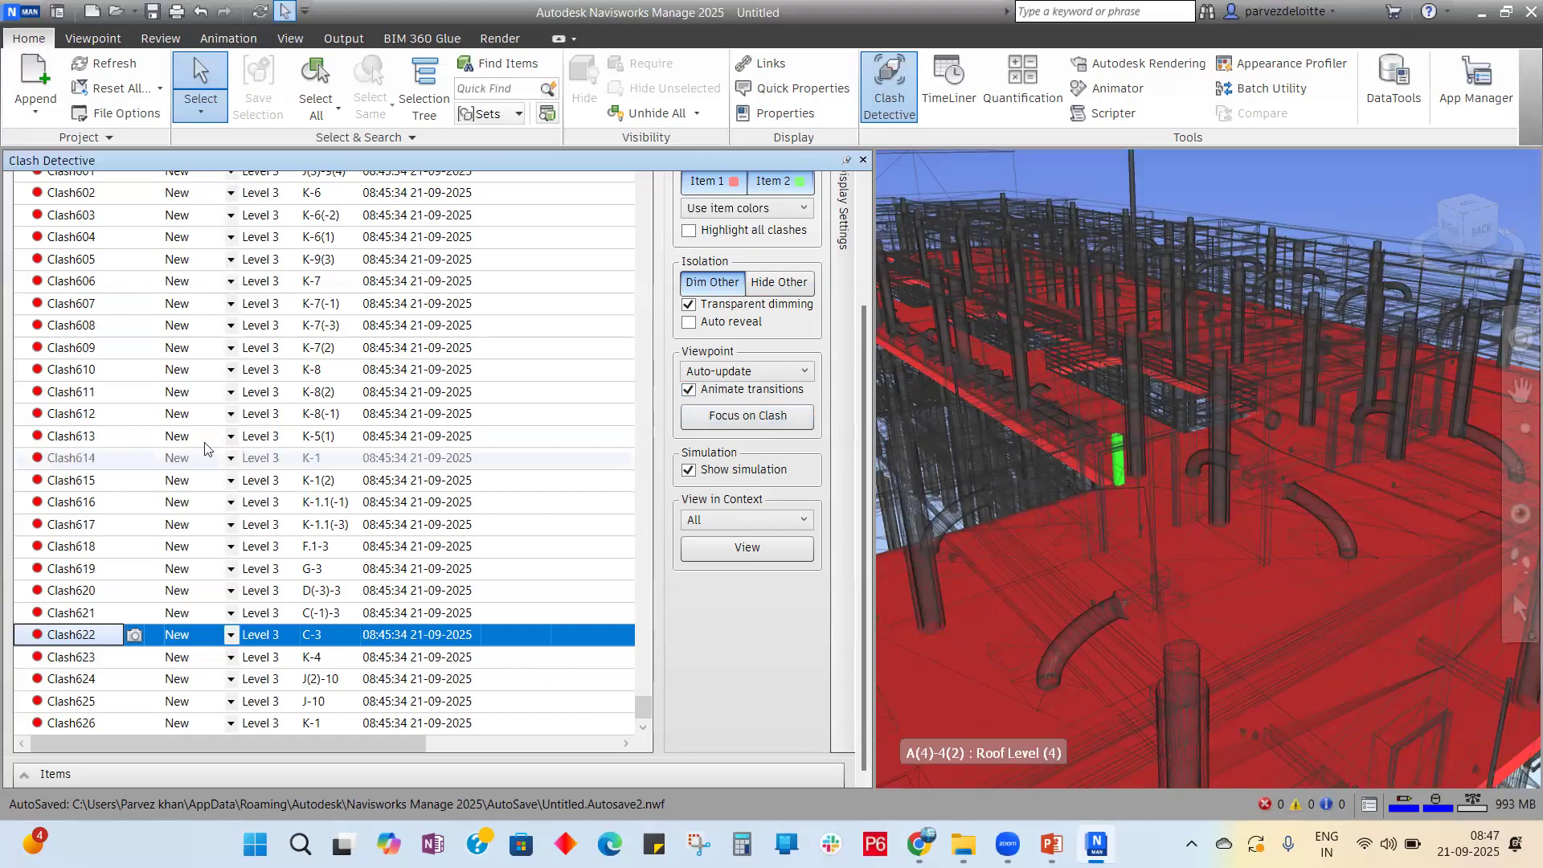
left_click(72, 415)
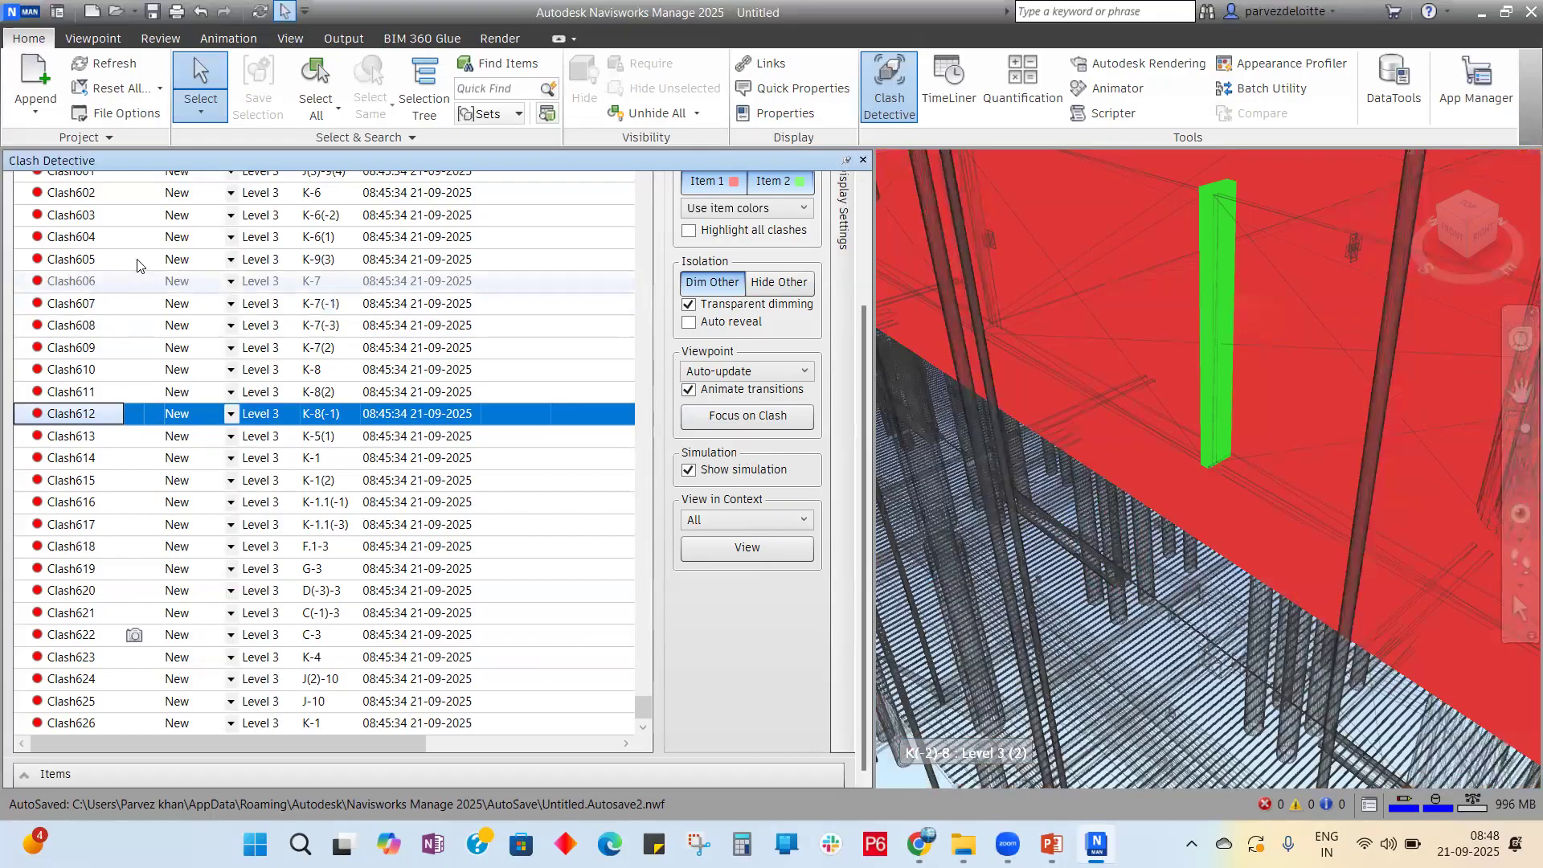
left_click(84, 265)
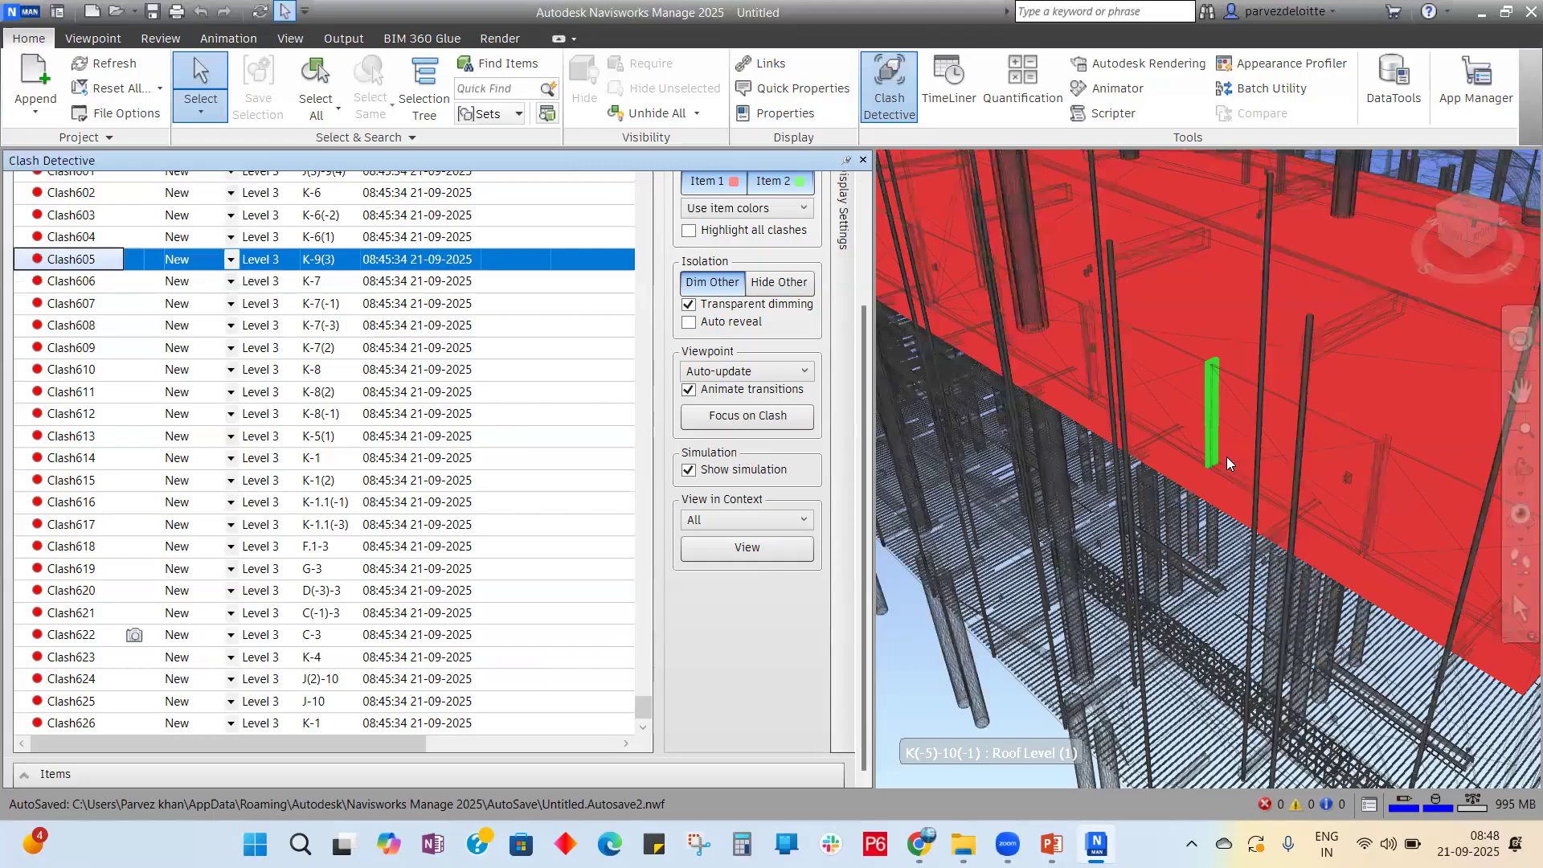
Step: Disable Animate transitions and Show simulation, then visit Clash610, 611, 612, 602, 615, 619, 625
left_click(689, 390)
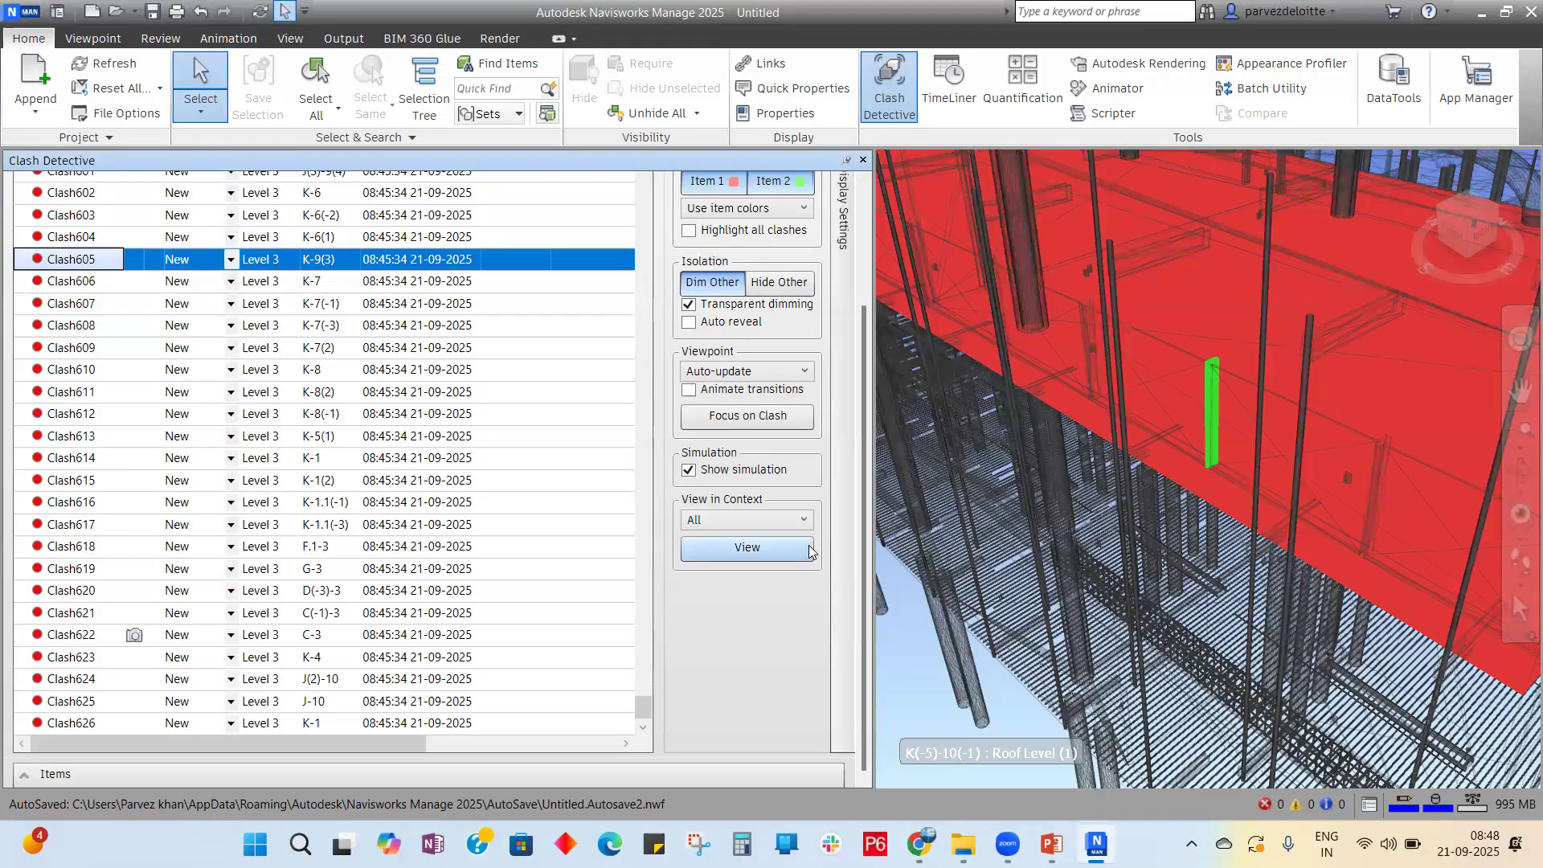
left_click(685, 474)
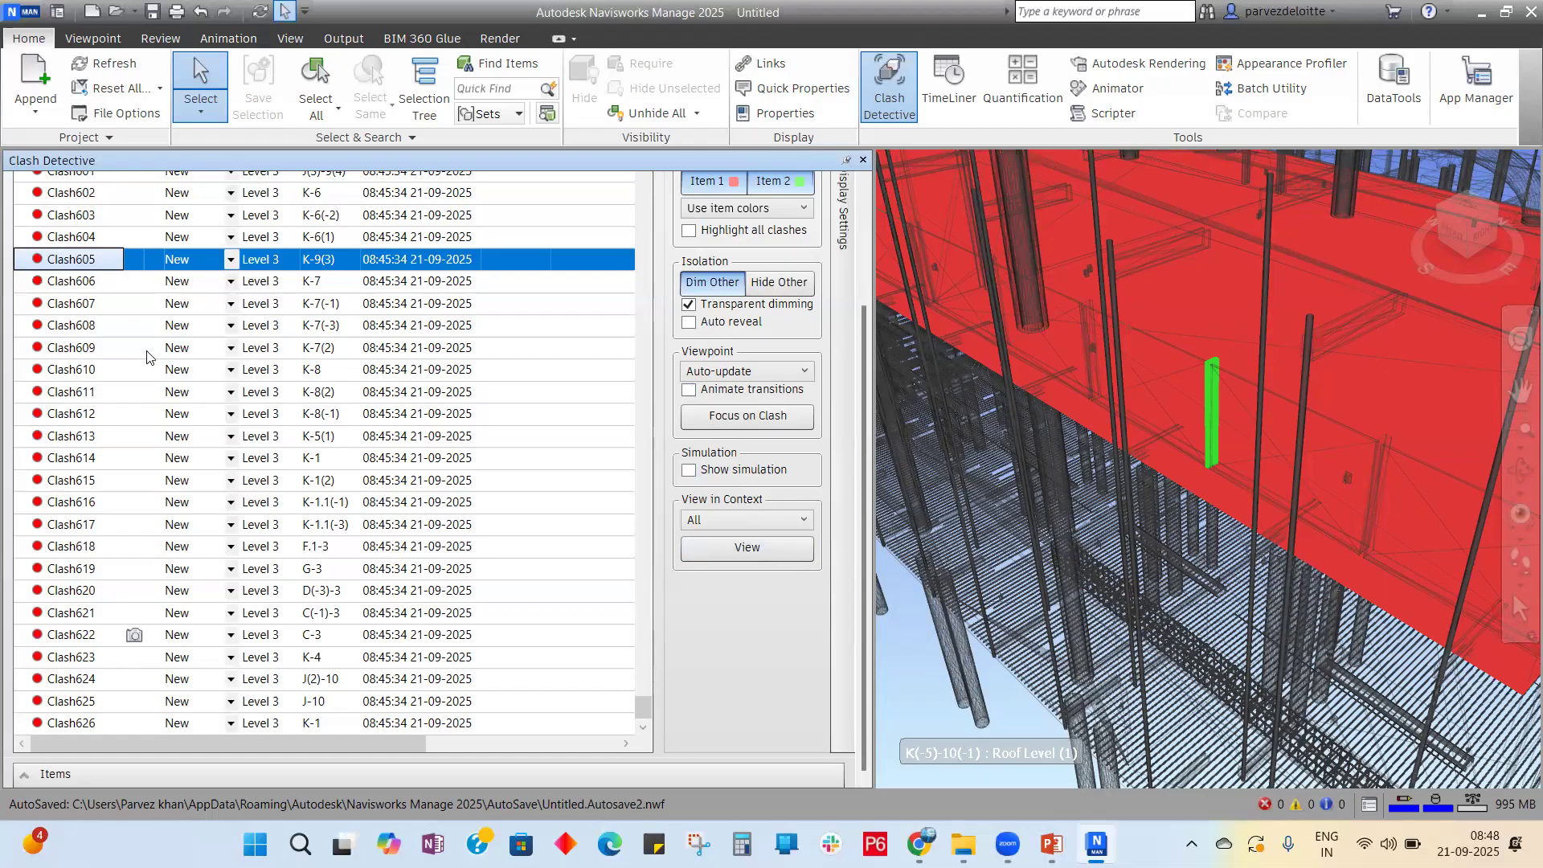
left_click(93, 371)
left_click(72, 395)
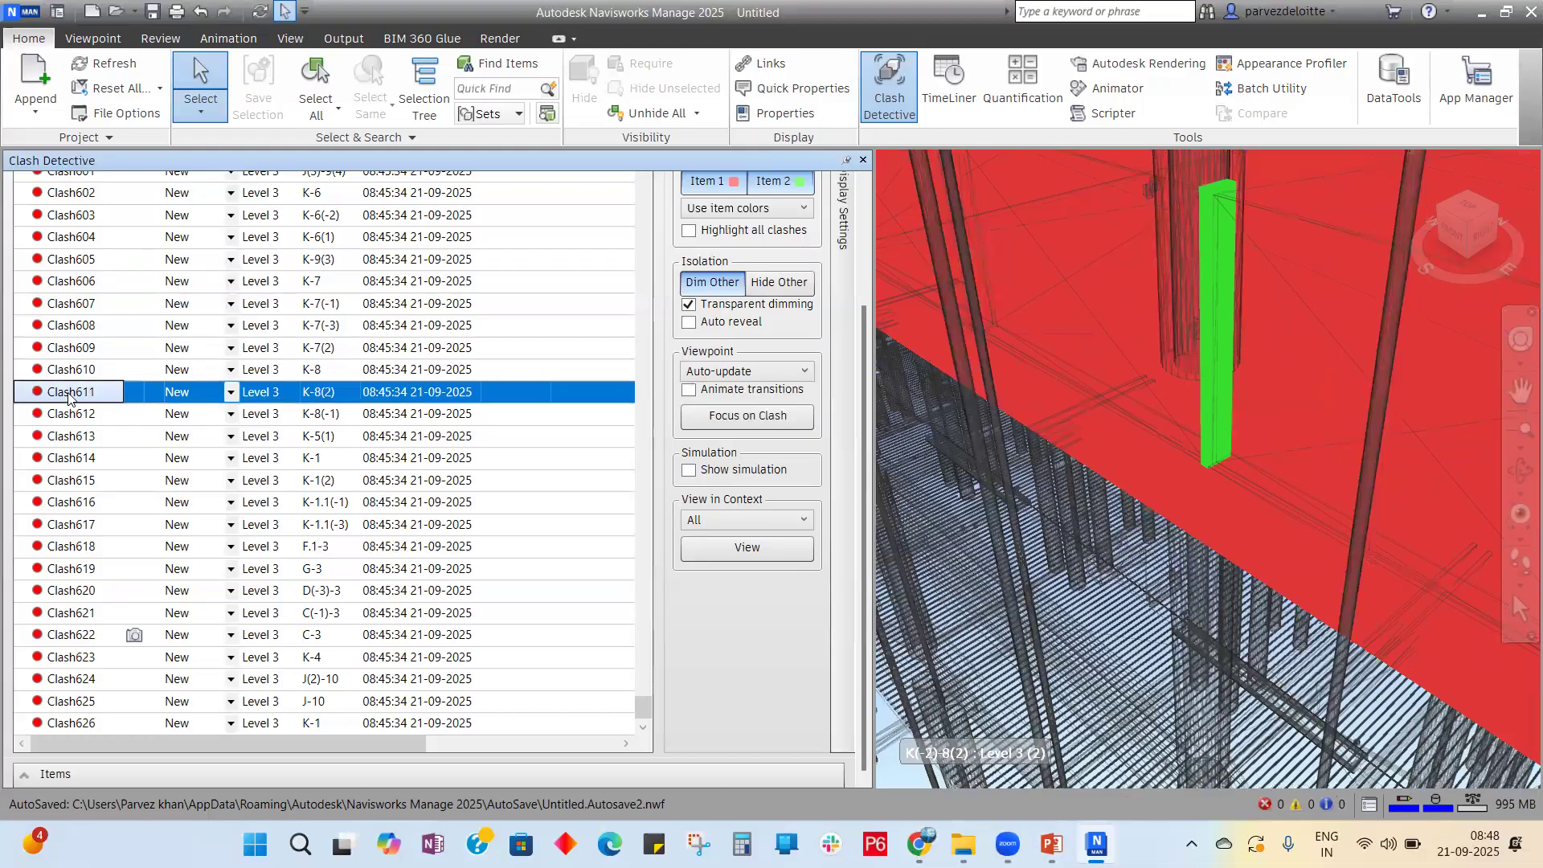
left_click(72, 408)
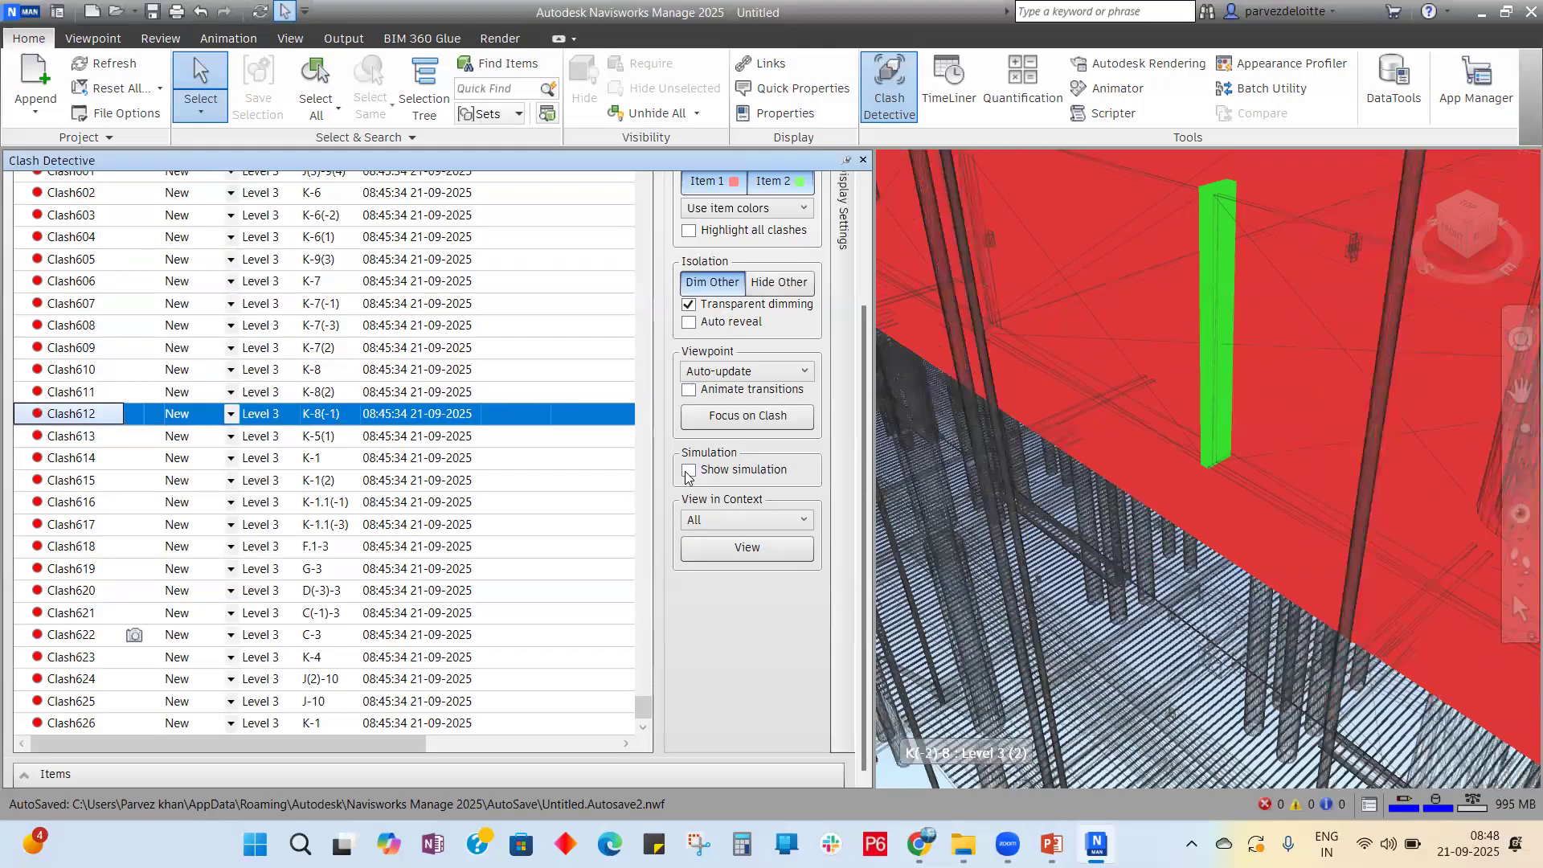
left_click(95, 192)
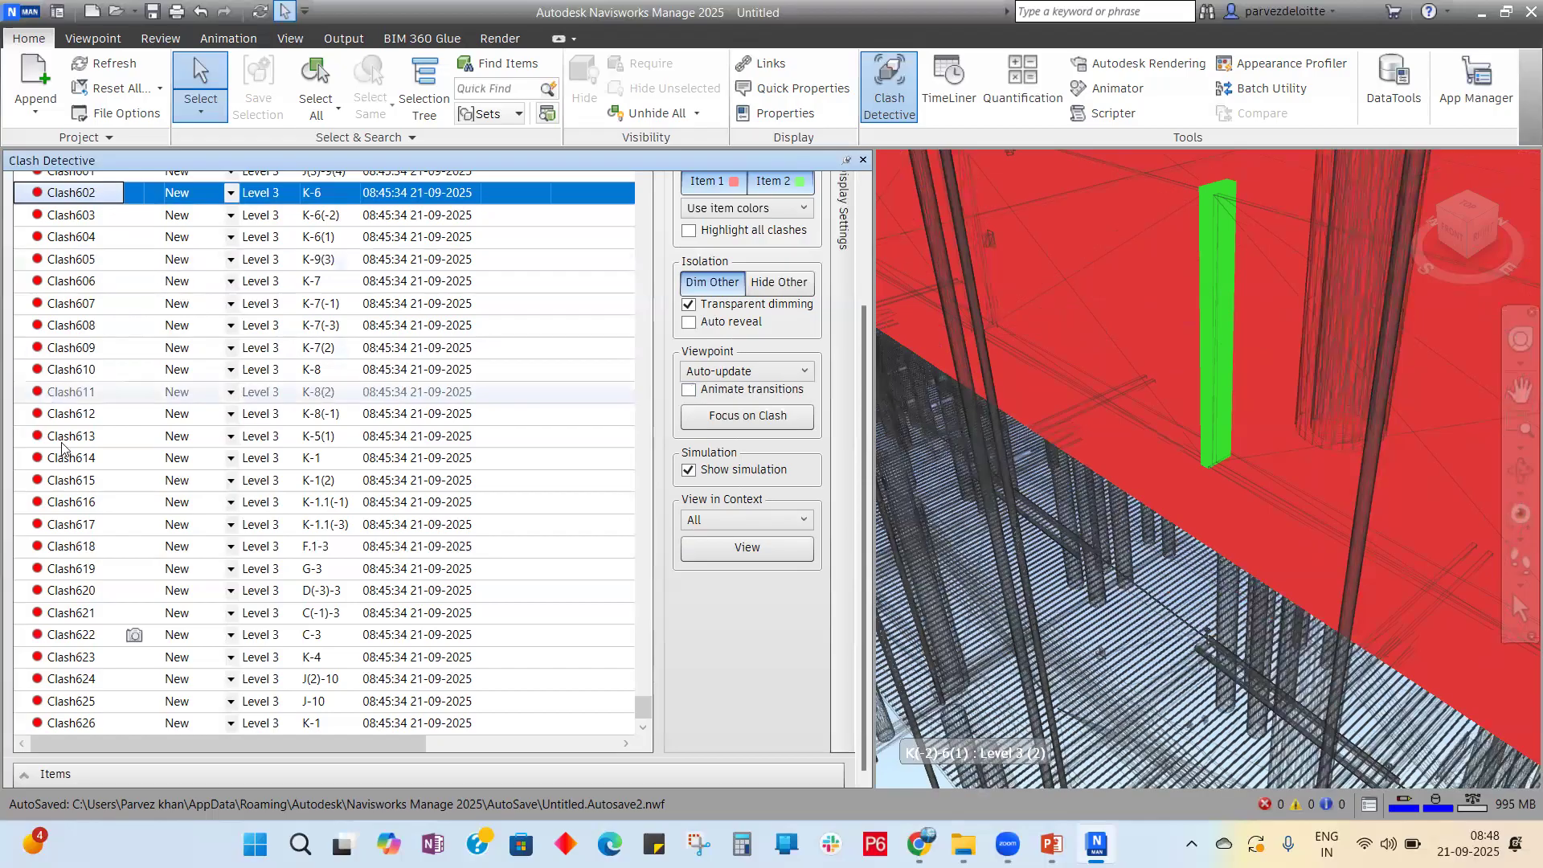
left_click(87, 479)
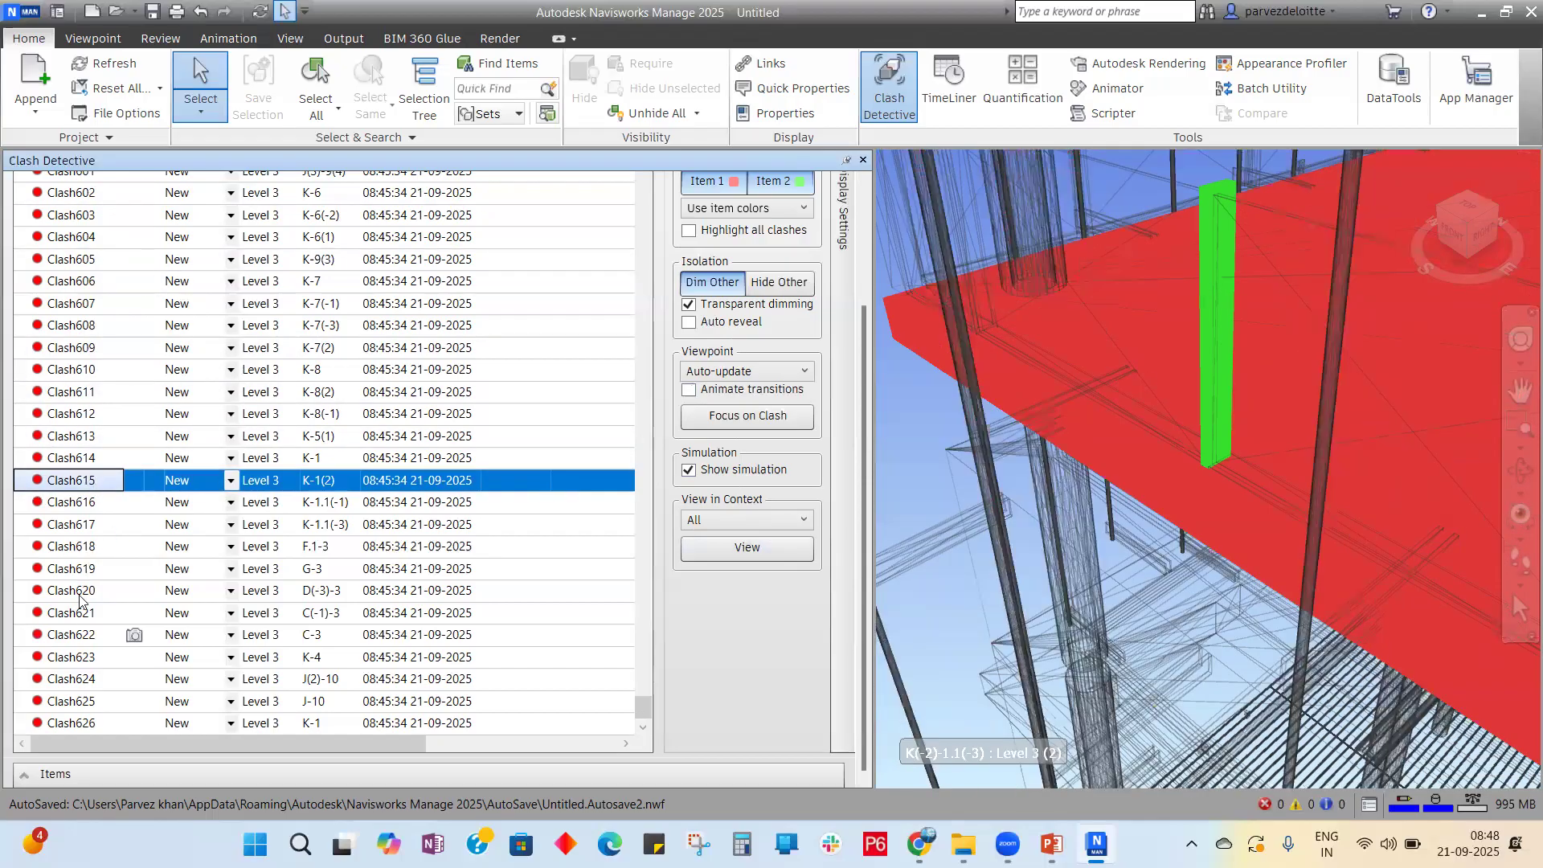
left_click(79, 569)
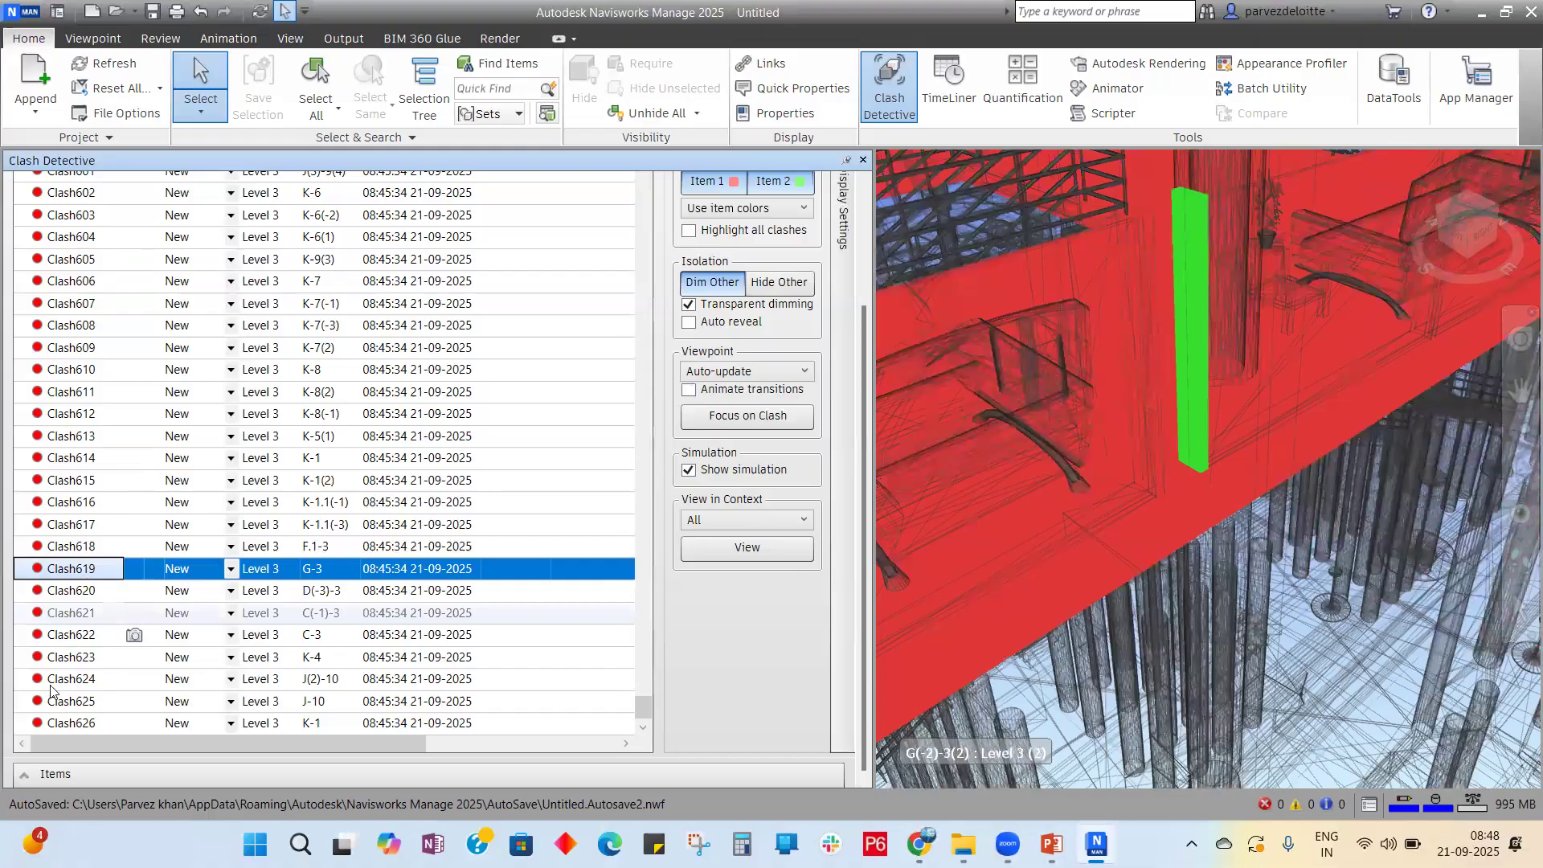
left_click(58, 703)
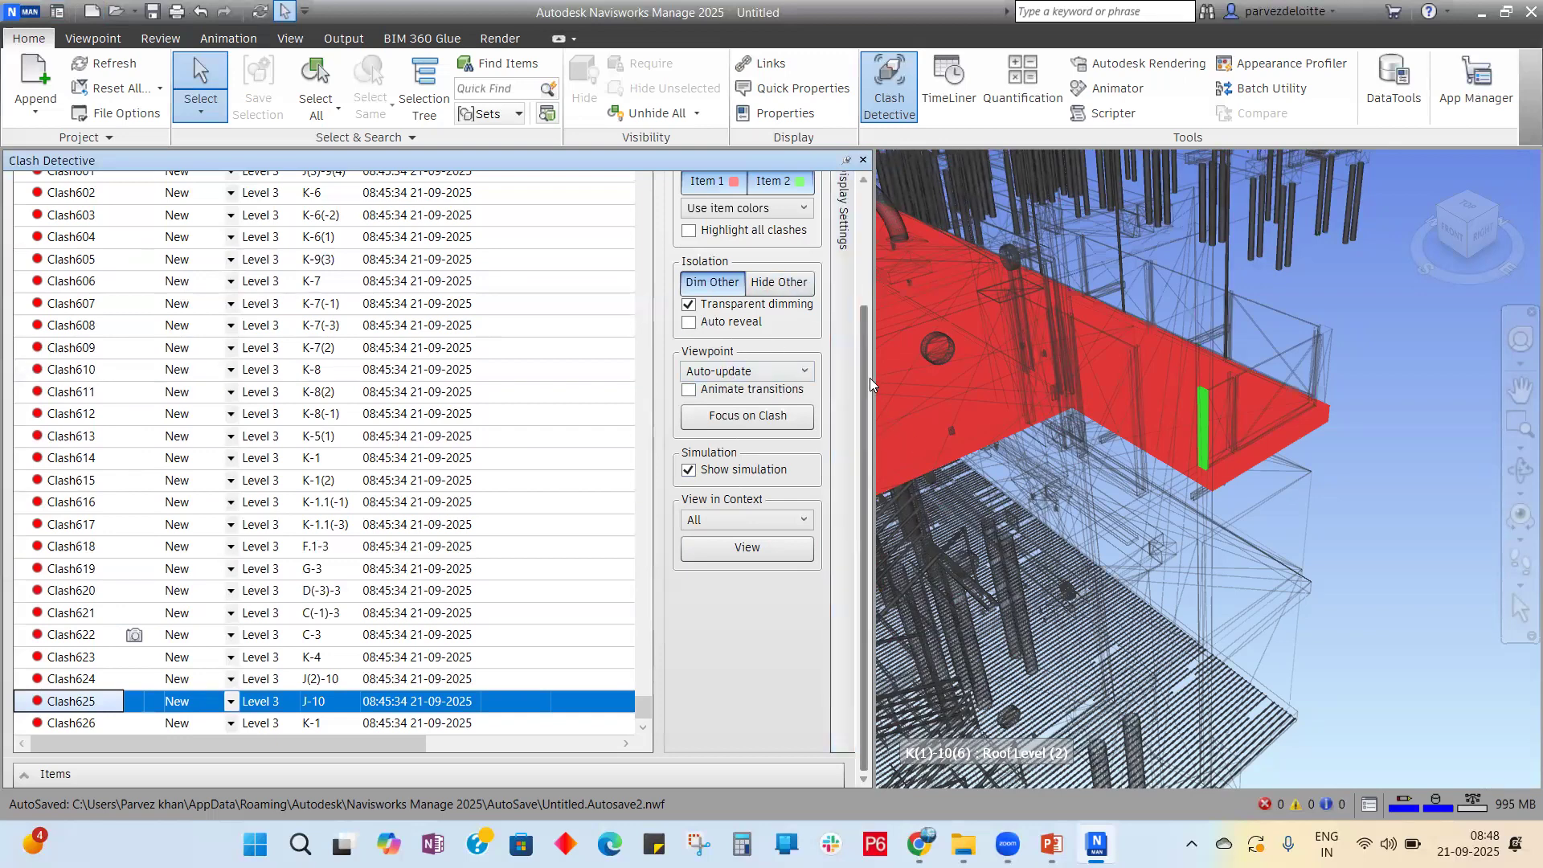
scroll(845, 299, "up", 3)
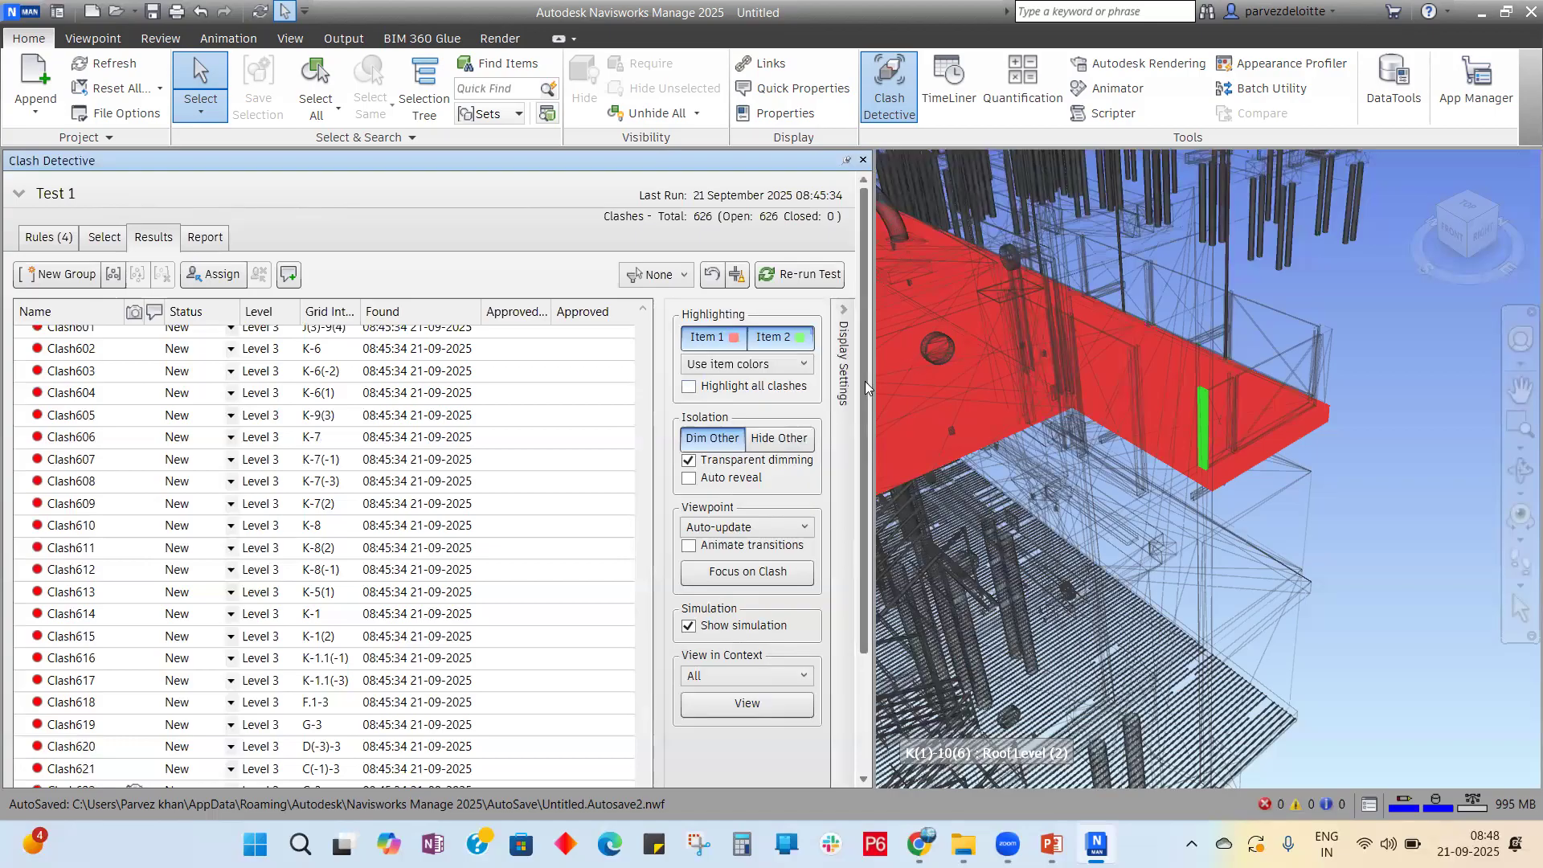
Step: In Test 1's Report tab, keep Current test and choose HTML (Tabular) as the format
scroll(867, 388, "down", 3)
scroll(539, 445, "down", 1)
scroll(539, 440, "up", 20)
left_click_drag(865, 422, 890, 235)
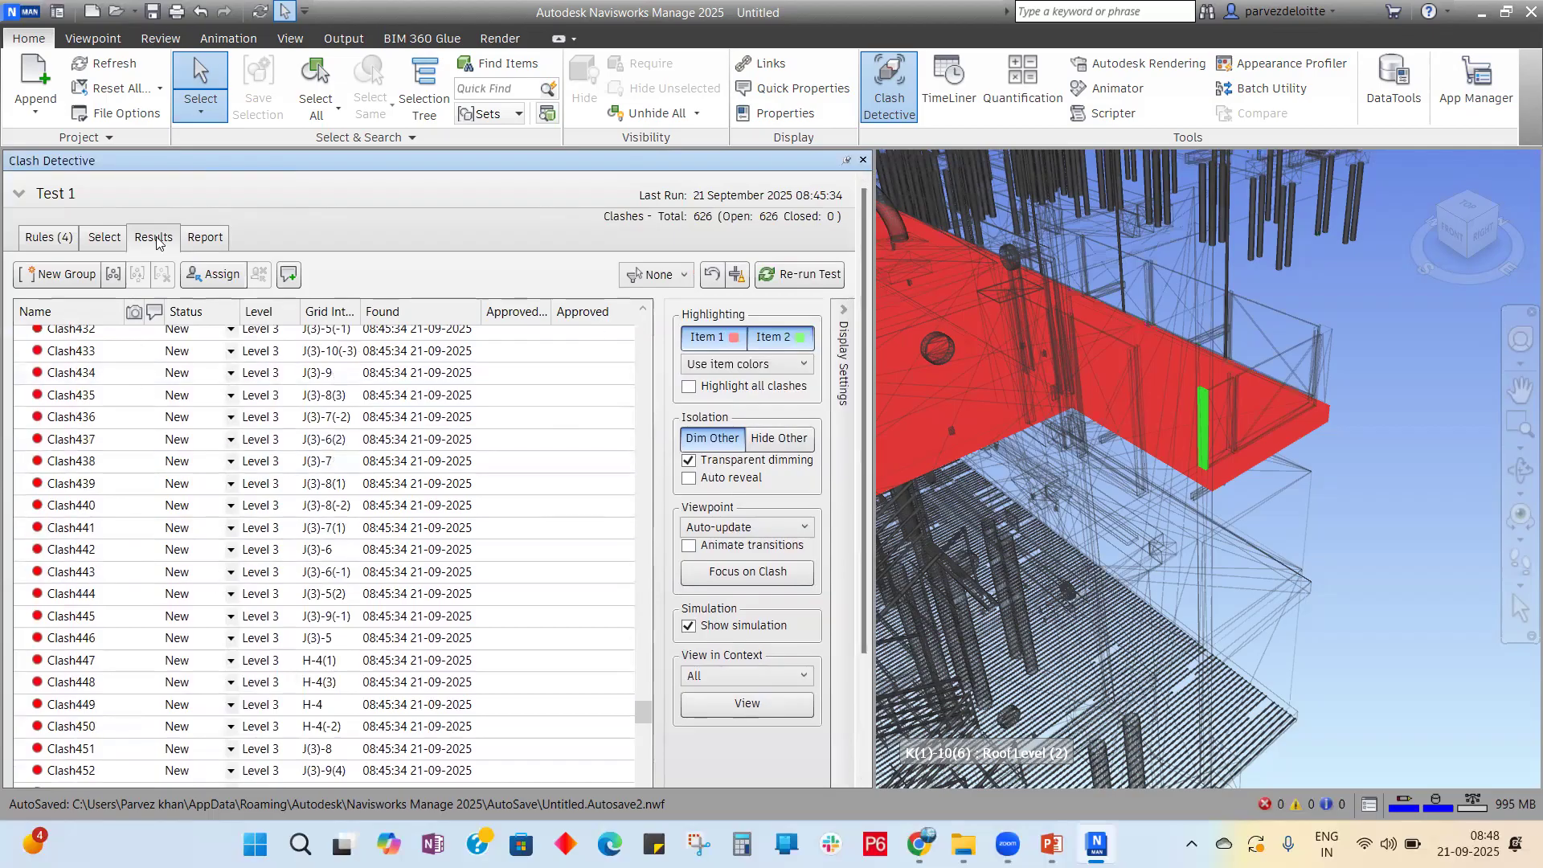
left_click(205, 237)
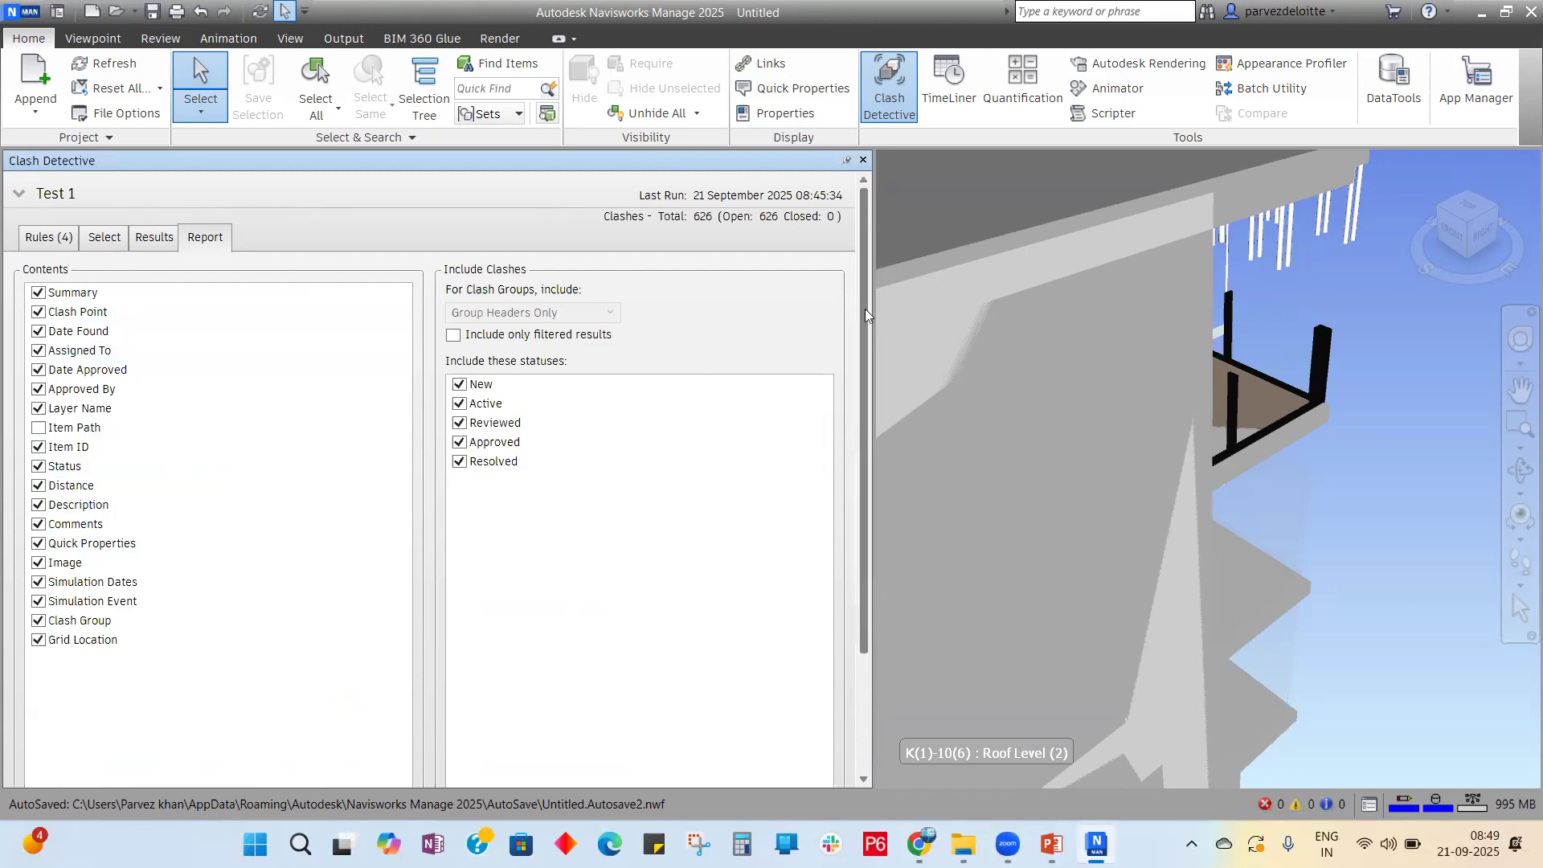
left_click_drag(864, 314, 850, 491)
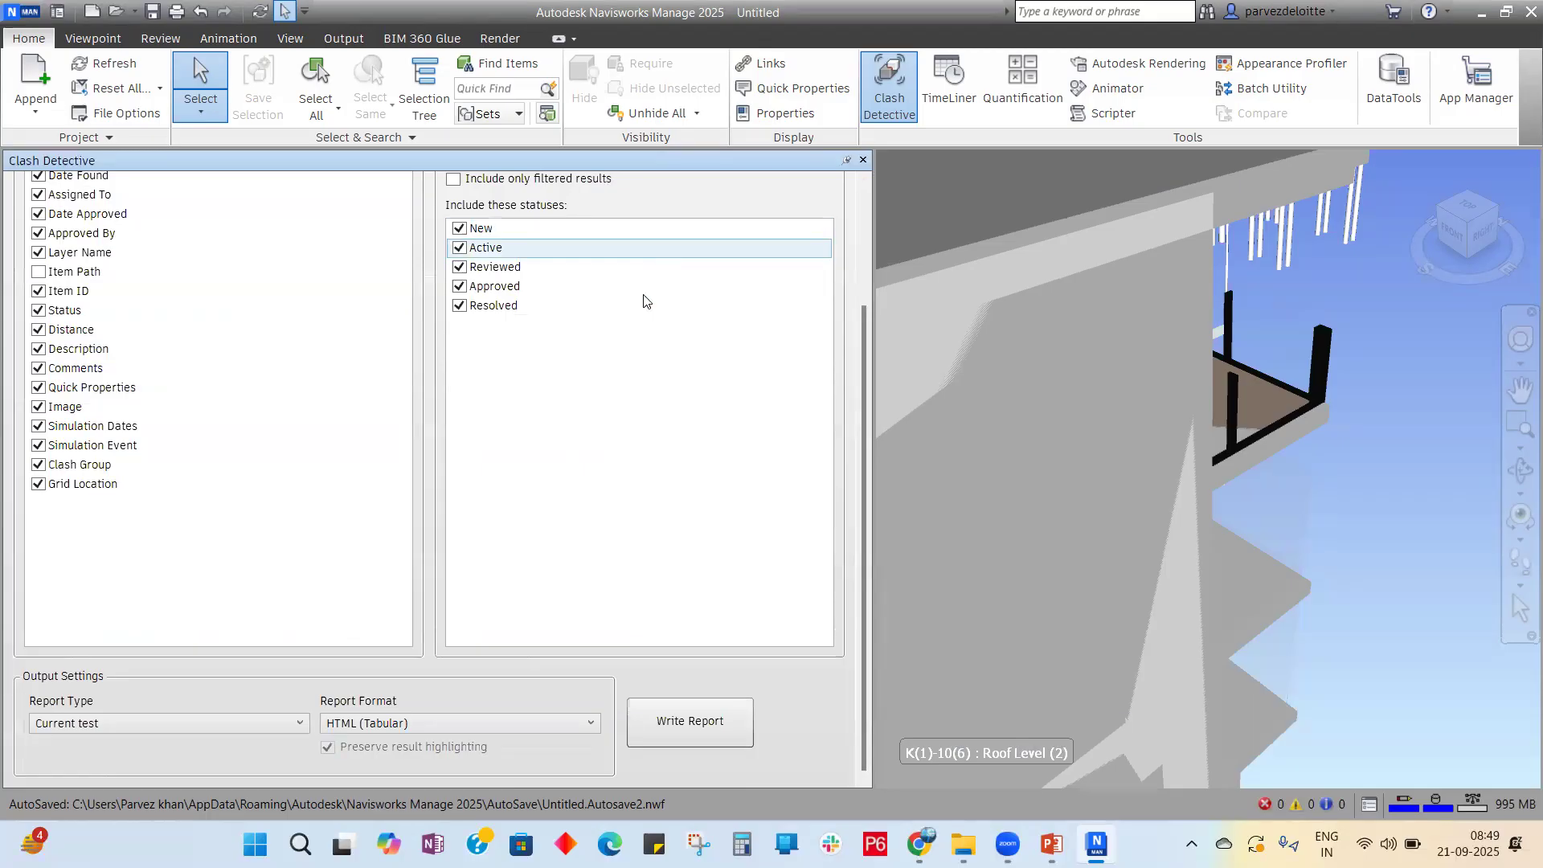
left_click_drag(860, 466, 844, 561)
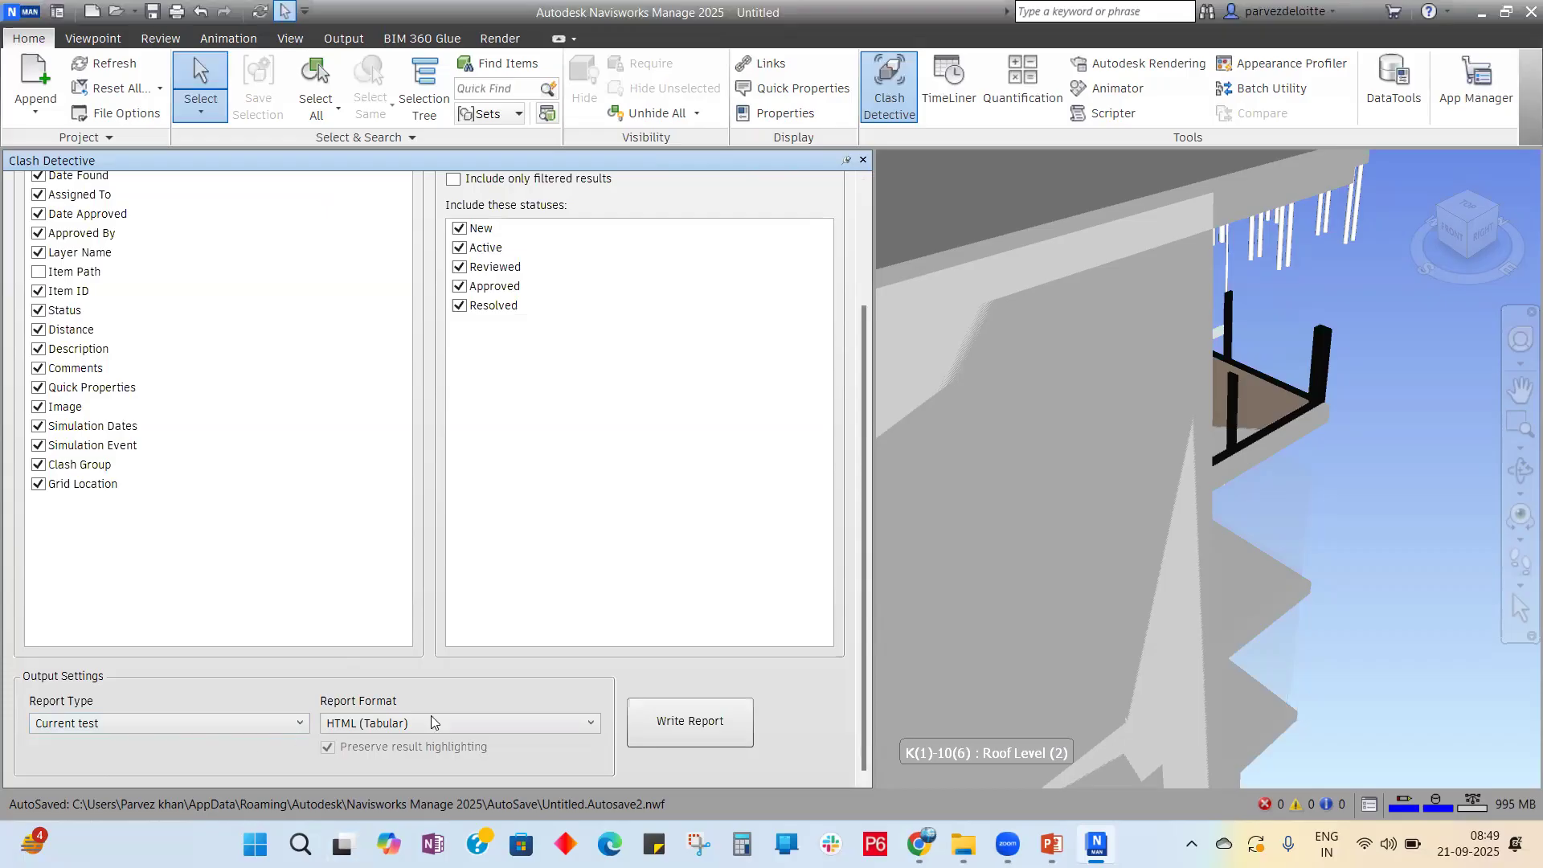
left_click(589, 728)
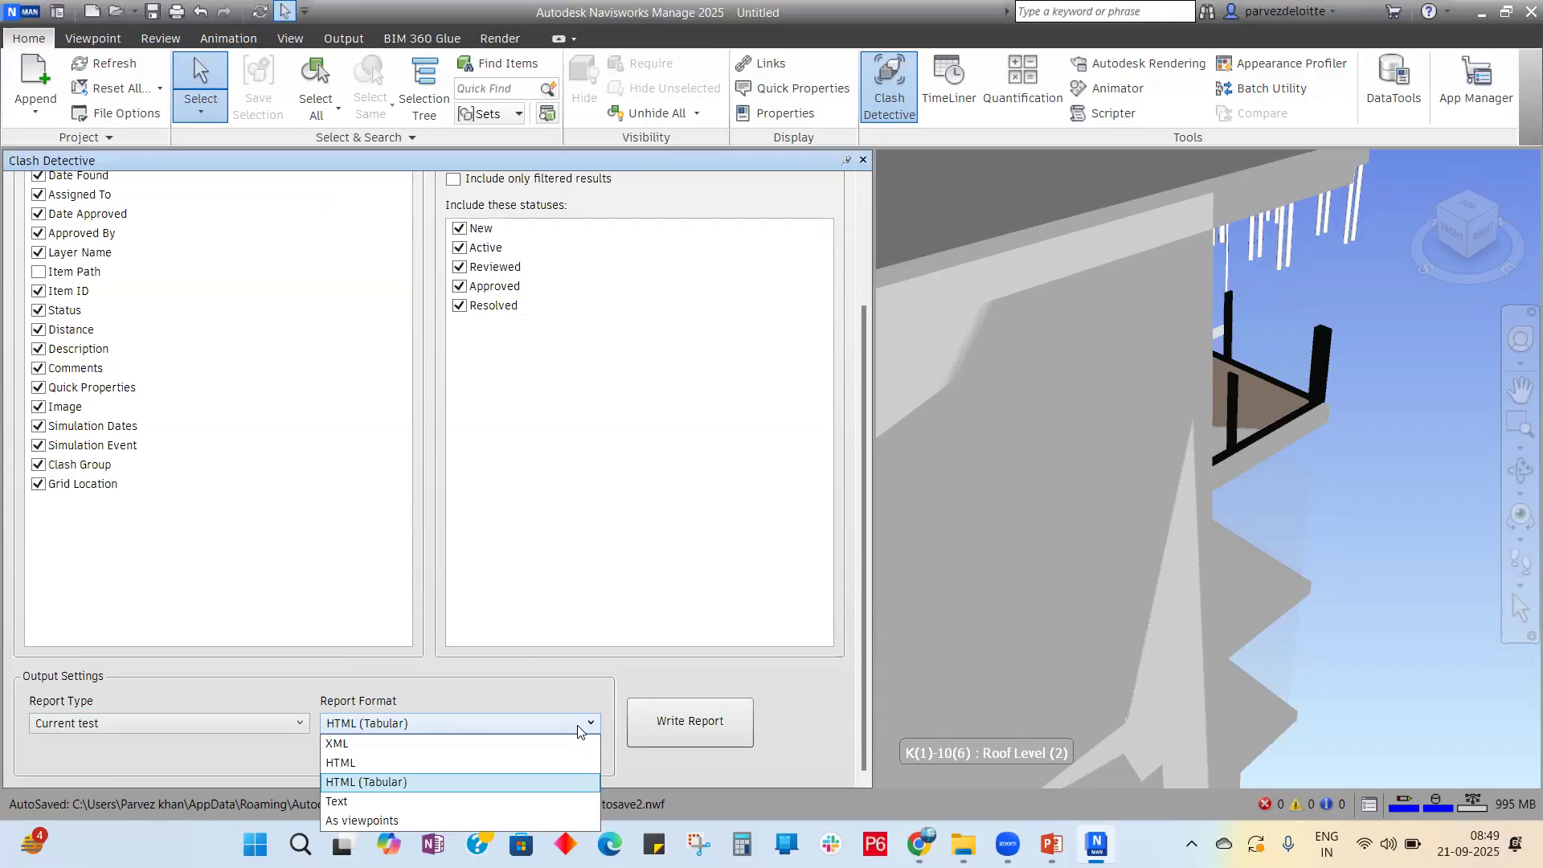
left_click(439, 779)
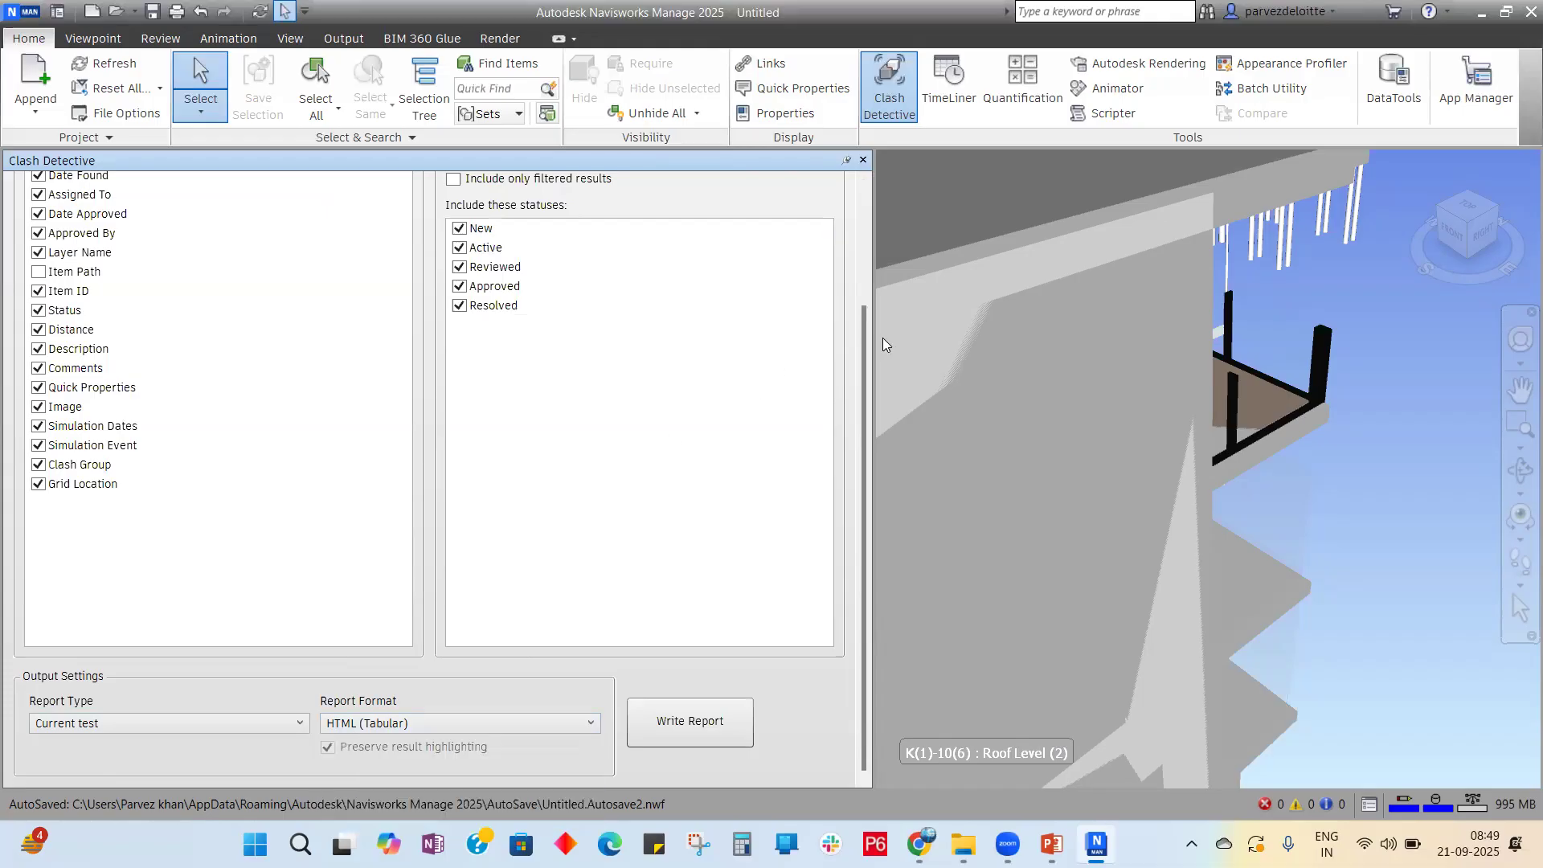
Step: Write the report and save it as STR_Vs_Arc_1 on the Desktop
left_click(714, 713)
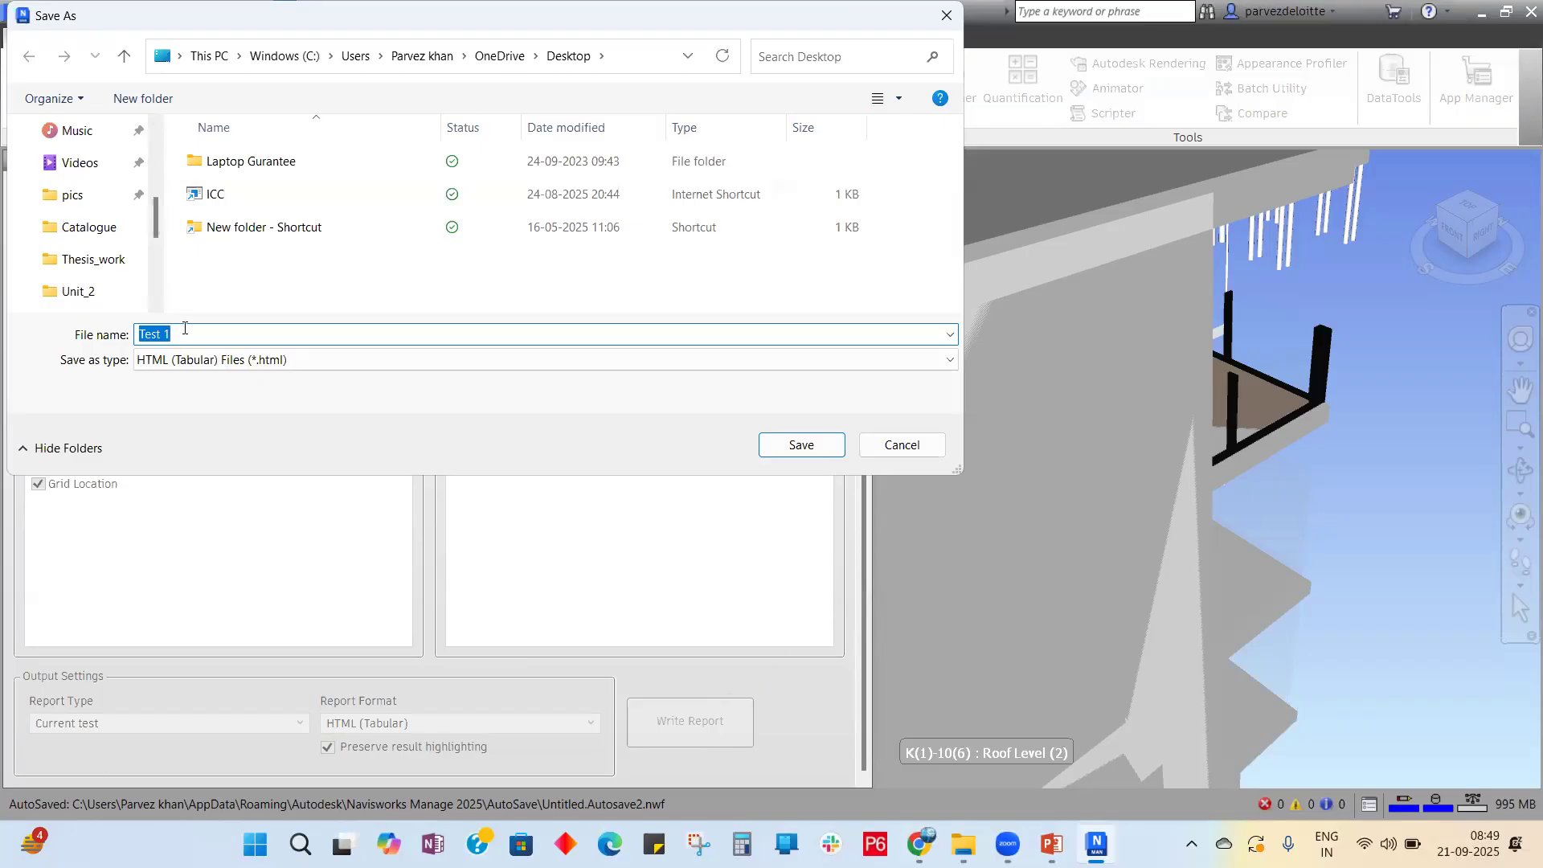
type("STR_Vs_Arc_1")
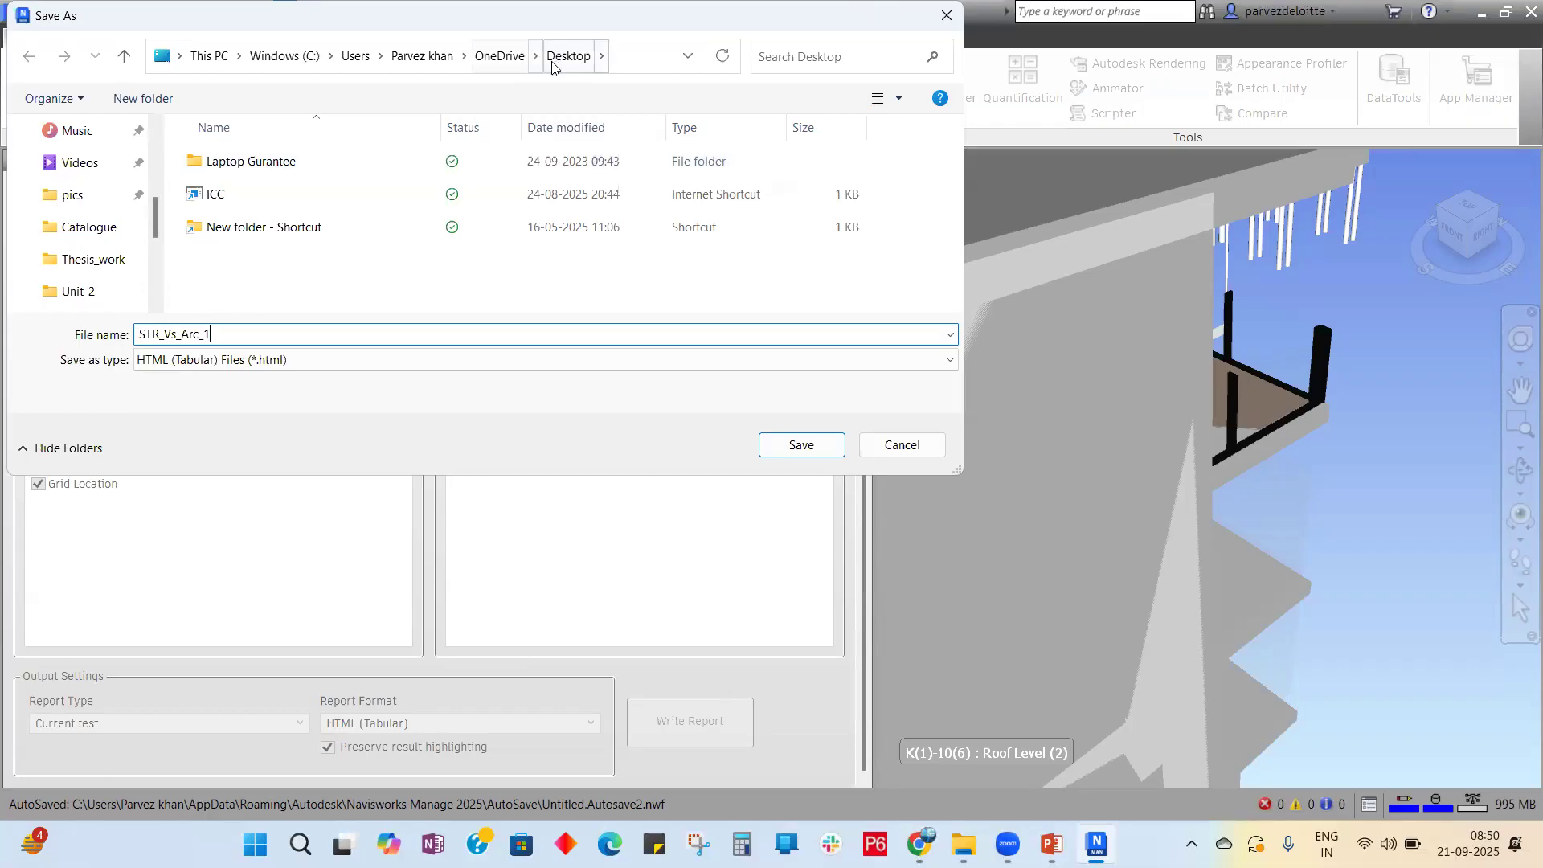
left_click(801, 446)
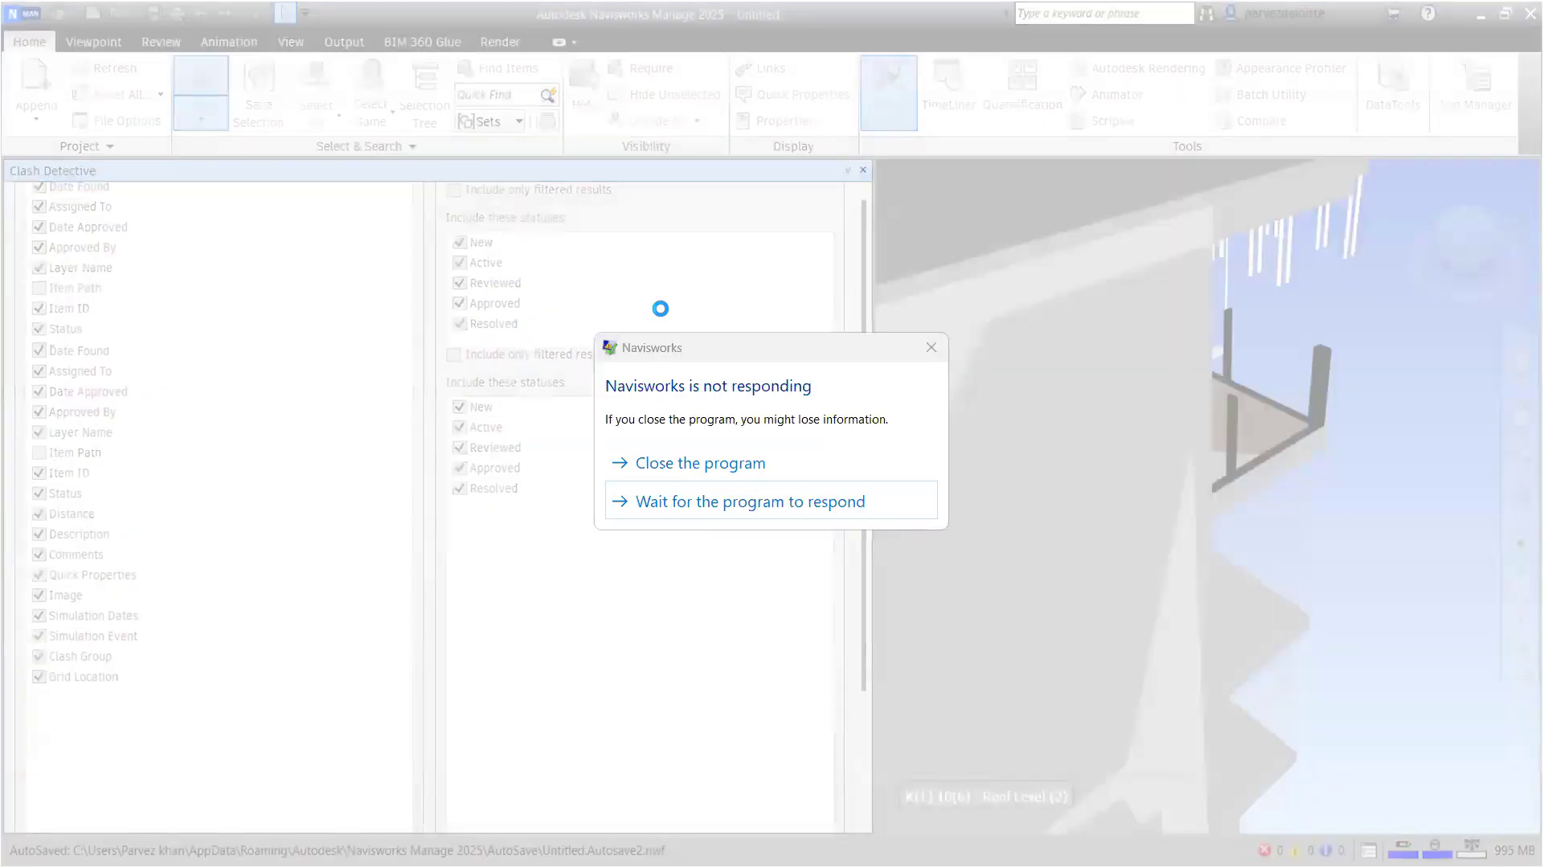
Step: Keep waiting through the not-responding warning until export finishes, then minimize Navisworks
left_click(819, 505)
left_click(821, 503)
left_click(820, 505)
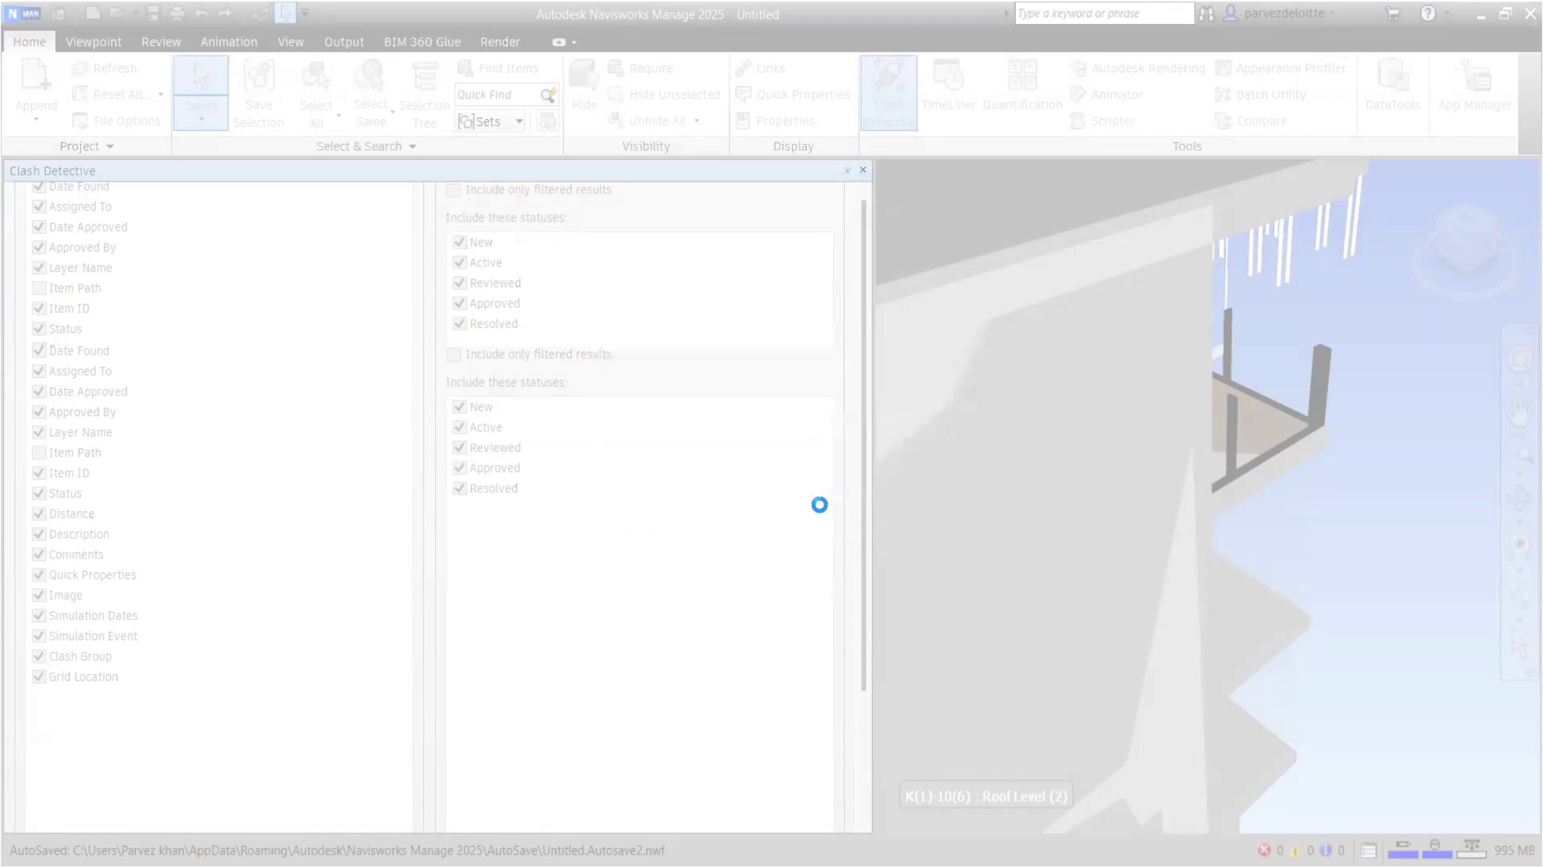
left_click(820, 503)
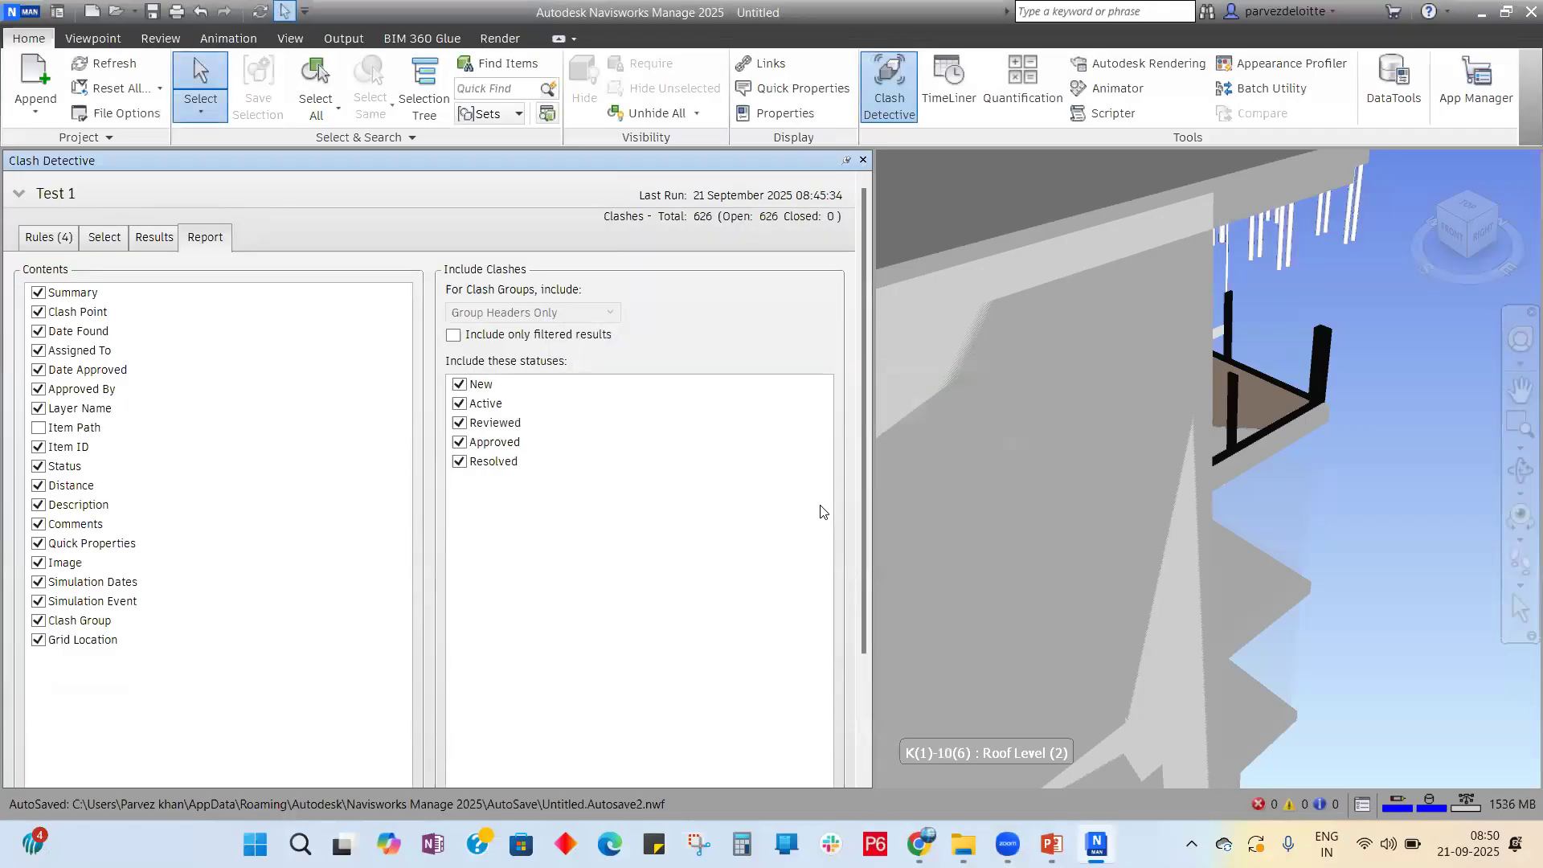
left_click(1483, 14)
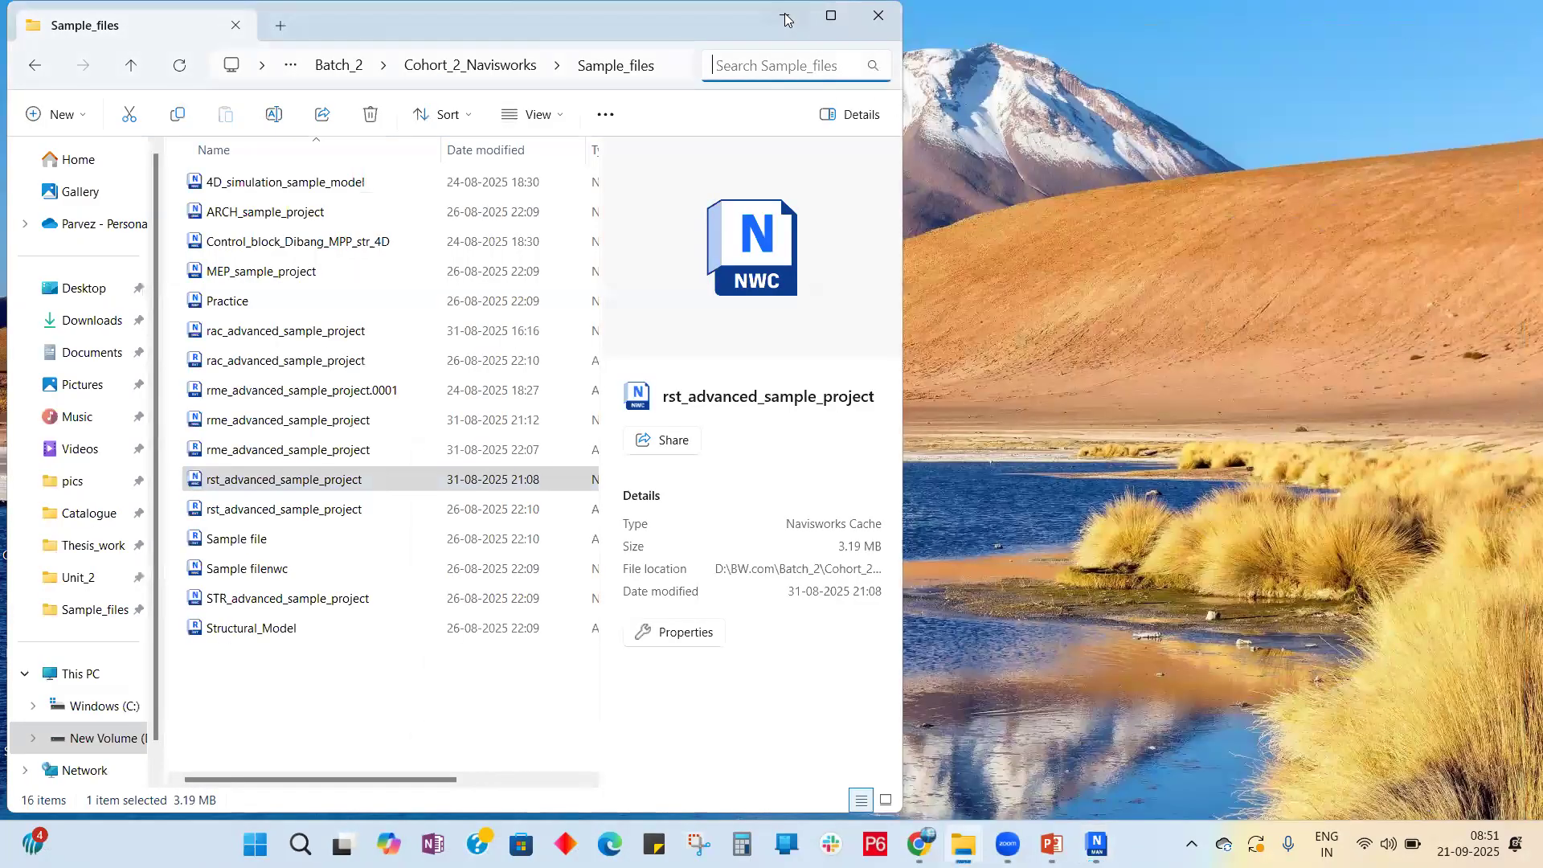
Step: Minimize the Sample_files folder and open the STR_Vs_Arc_1 report from the desktop
left_click(786, 16)
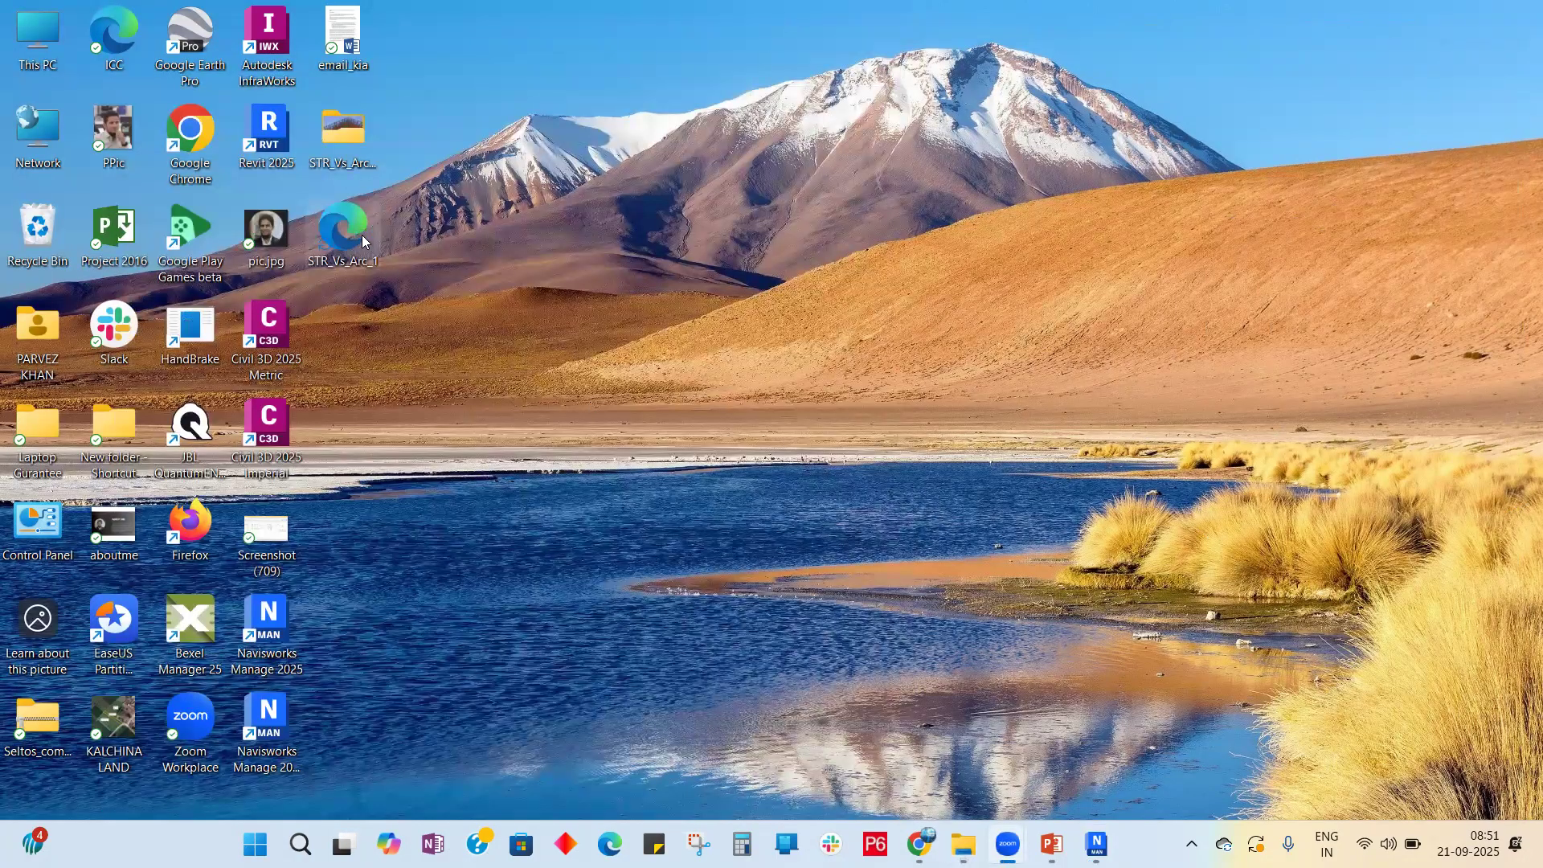
double_click(364, 241)
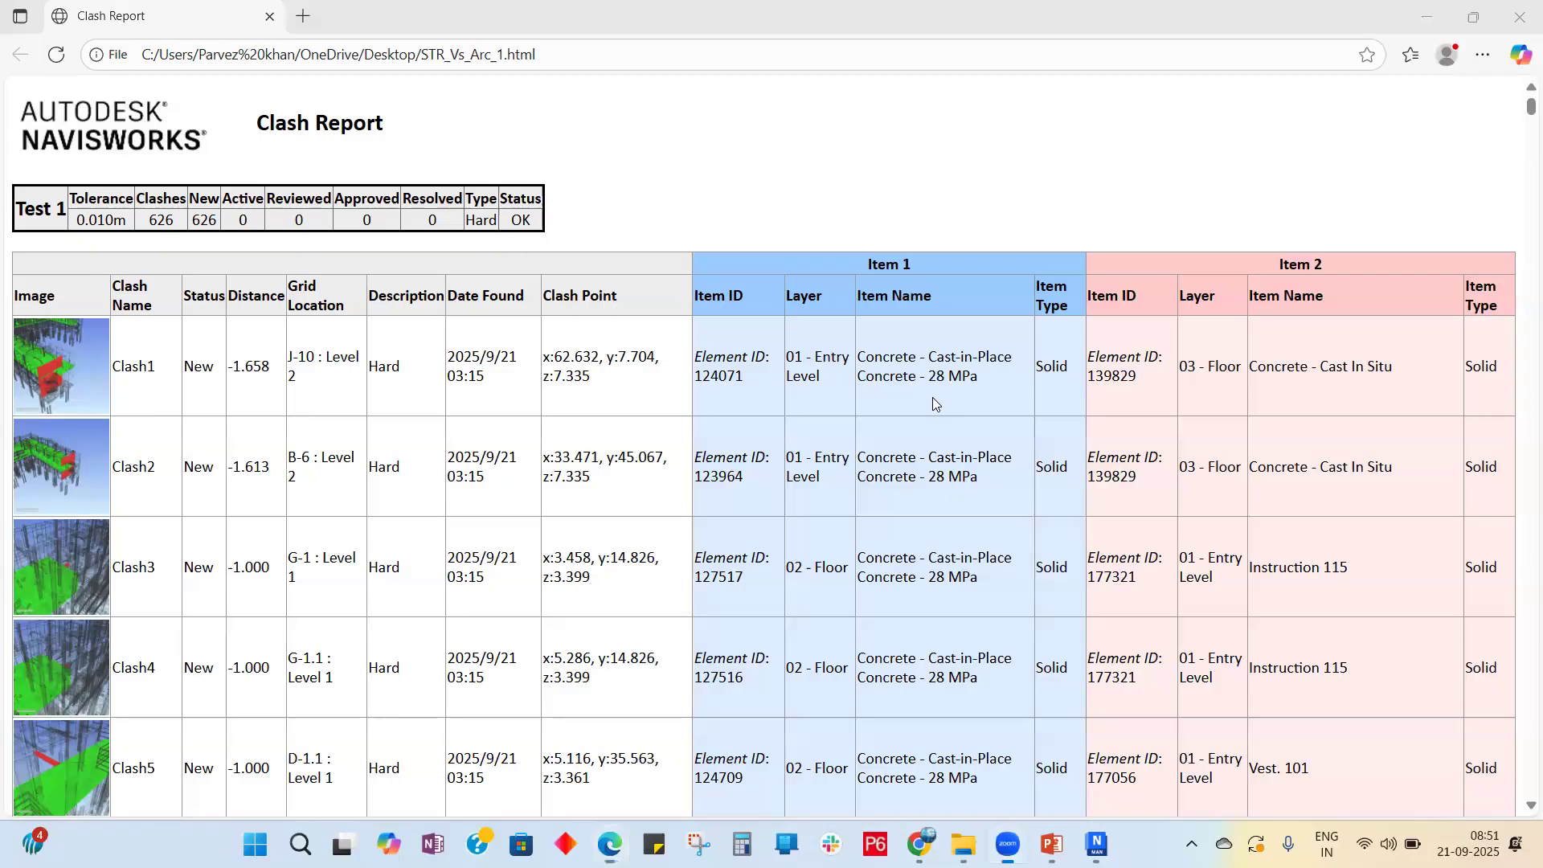
Step: Circle the Item 1 columns labelled 'Str', circle the Item 2 columns, and underline Clash3
mouse_move(981, 407)
left_mouse_down()
mouse_move(892, 151)
mouse_move(751, 193)
left_mouse_up()
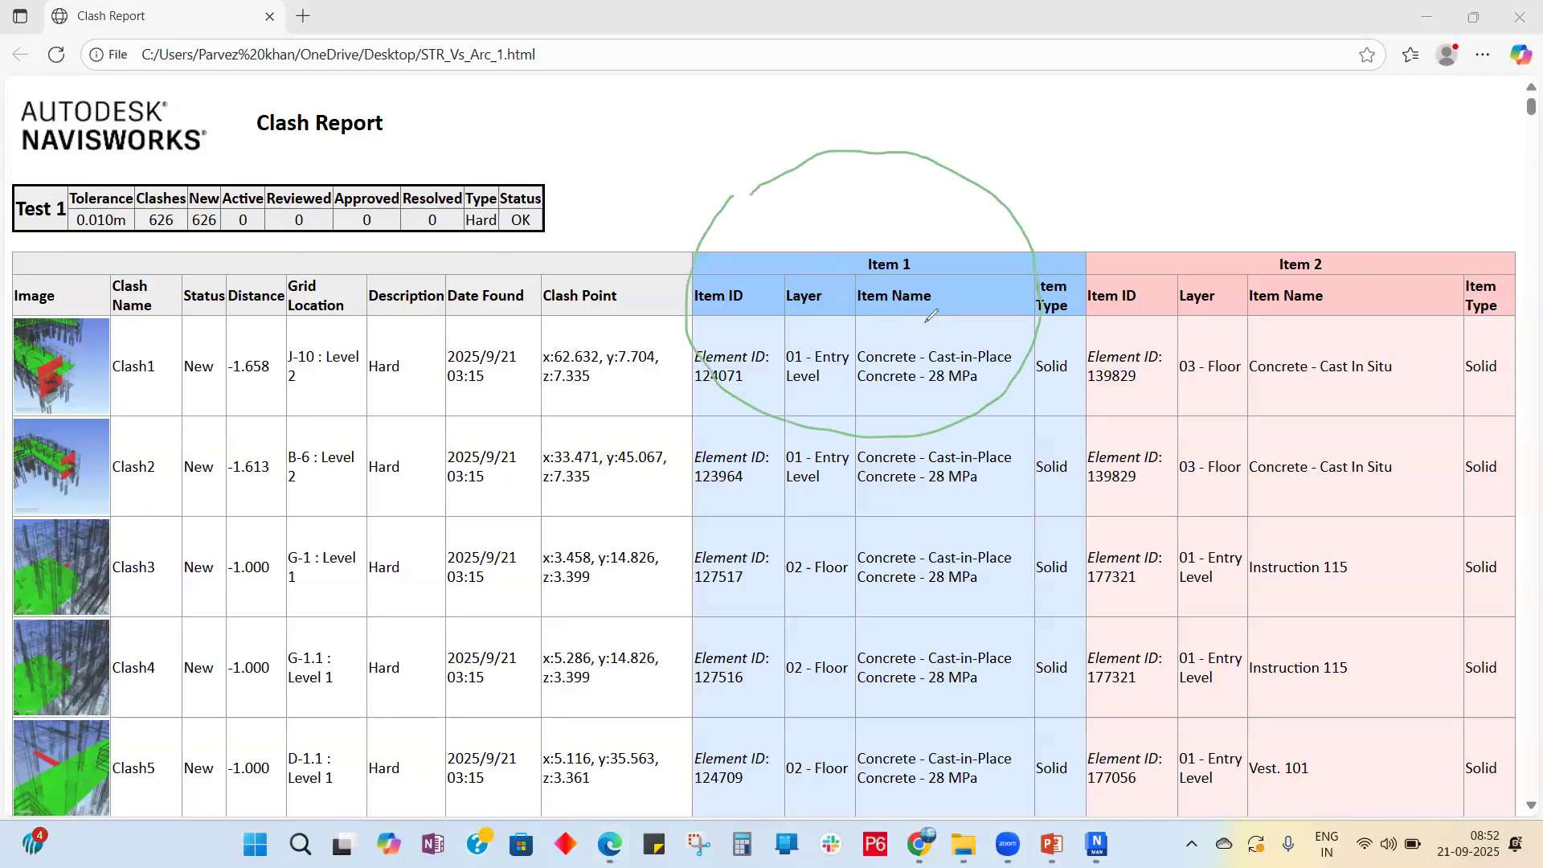
left_click_drag(848, 158, 830, 204)
left_click_drag(861, 151, 881, 203)
left_click_drag(892, 165, 884, 203)
mouse_move(1336, 166)
left_mouse_down()
mouse_move(1227, 173)
mouse_move(1425, 384)
left_mouse_up()
left_click_drag(1474, 250, 1284, 182)
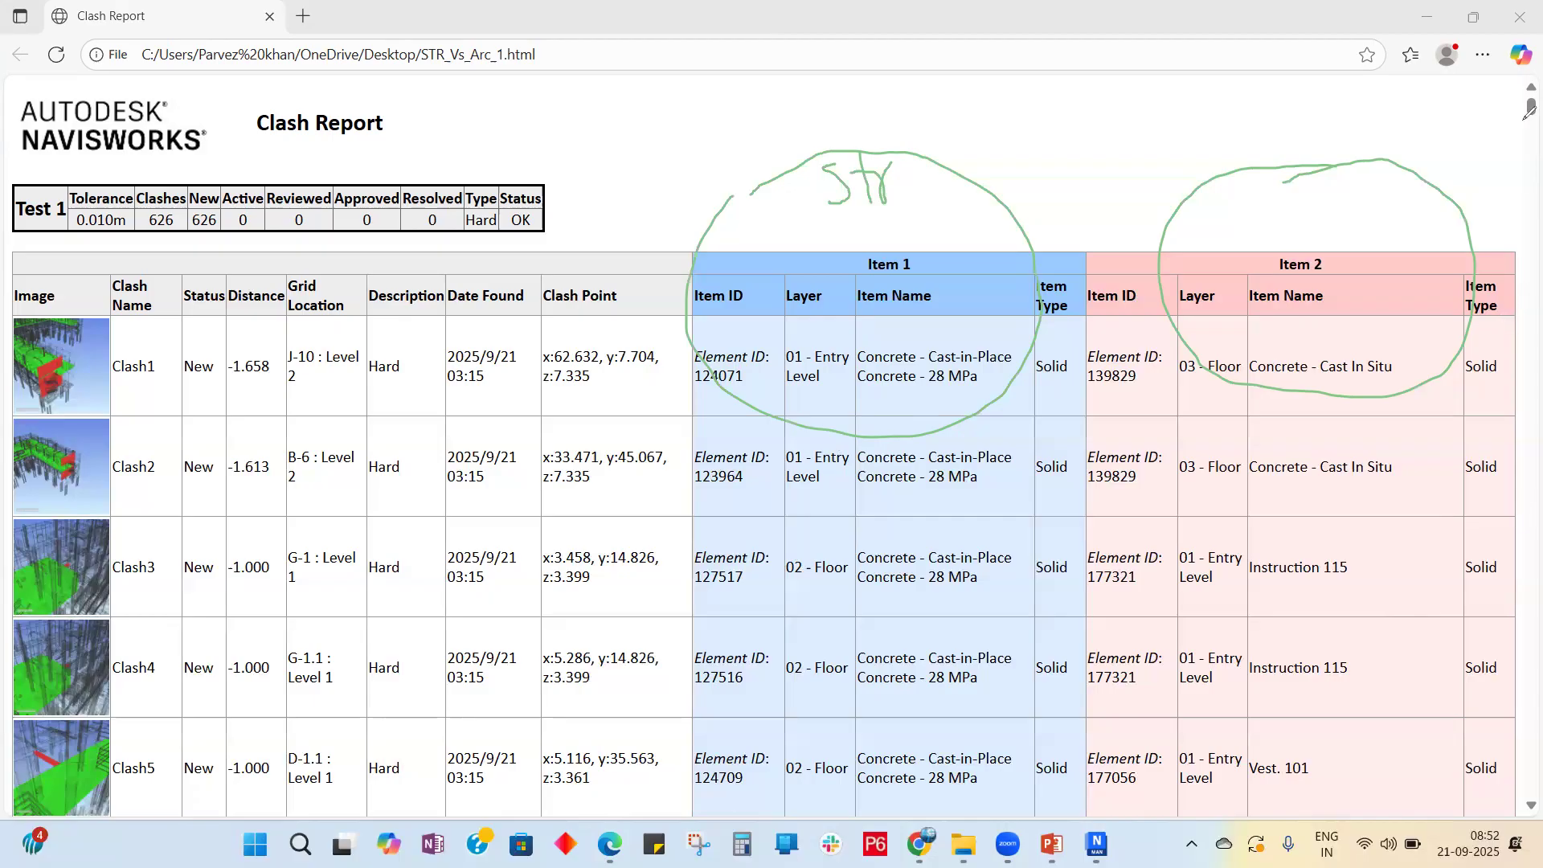
left_click_drag(80, 556, 255, 529)
Step: Erase the circle and label drawn around Item 1 on the clash report
left_click(1127, 112)
left_click_drag(1126, 111, 637, 283)
mouse_move(922, 161)
left_mouse_down()
mouse_move(864, 170)
mouse_move(1201, 242)
left_mouse_up()
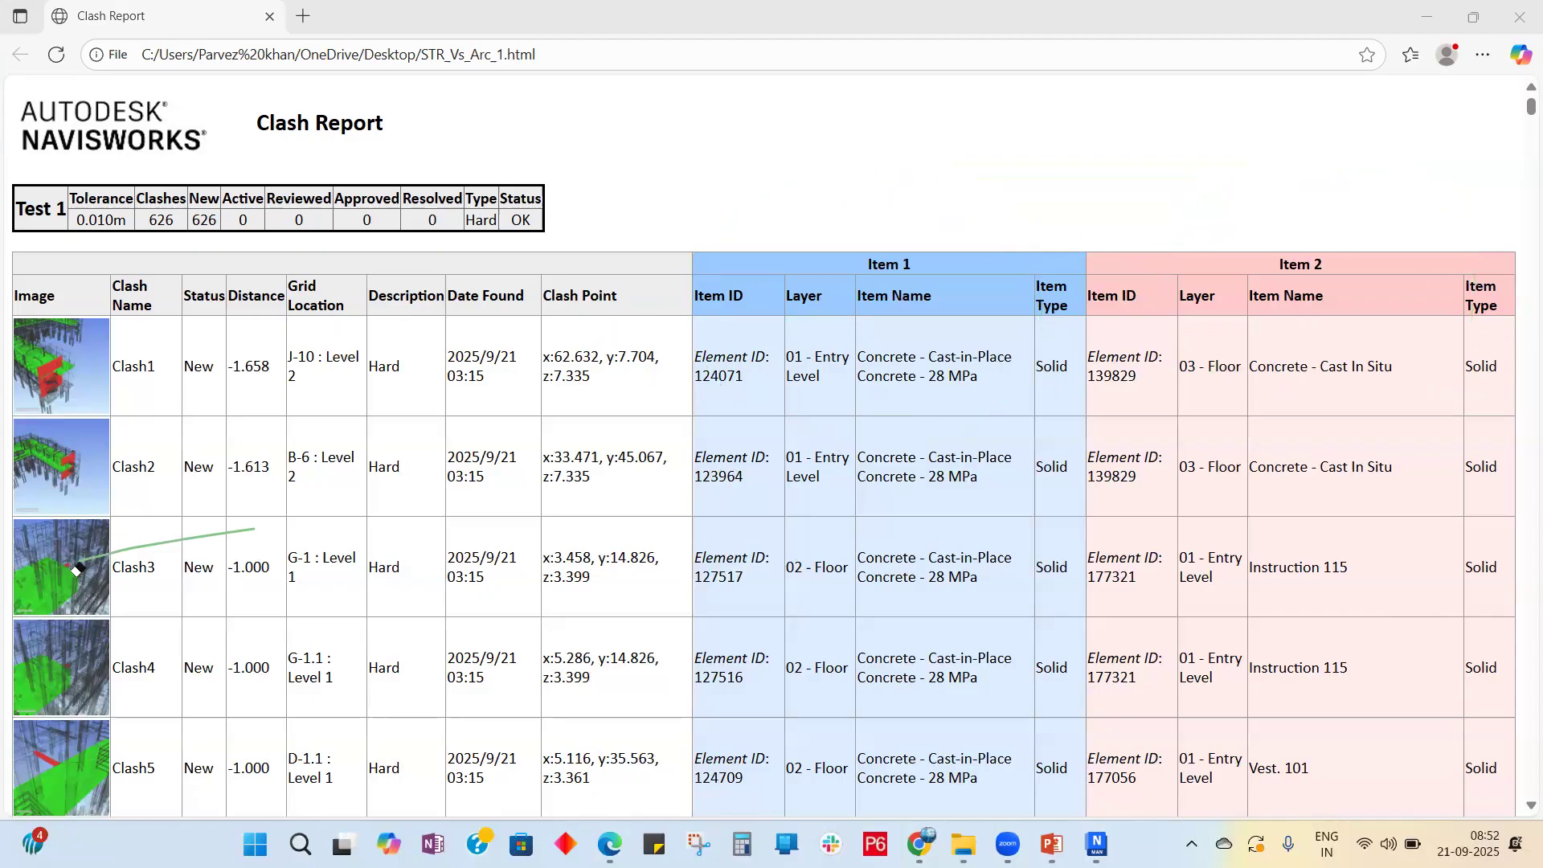
scroll(326, 352, "down", 10)
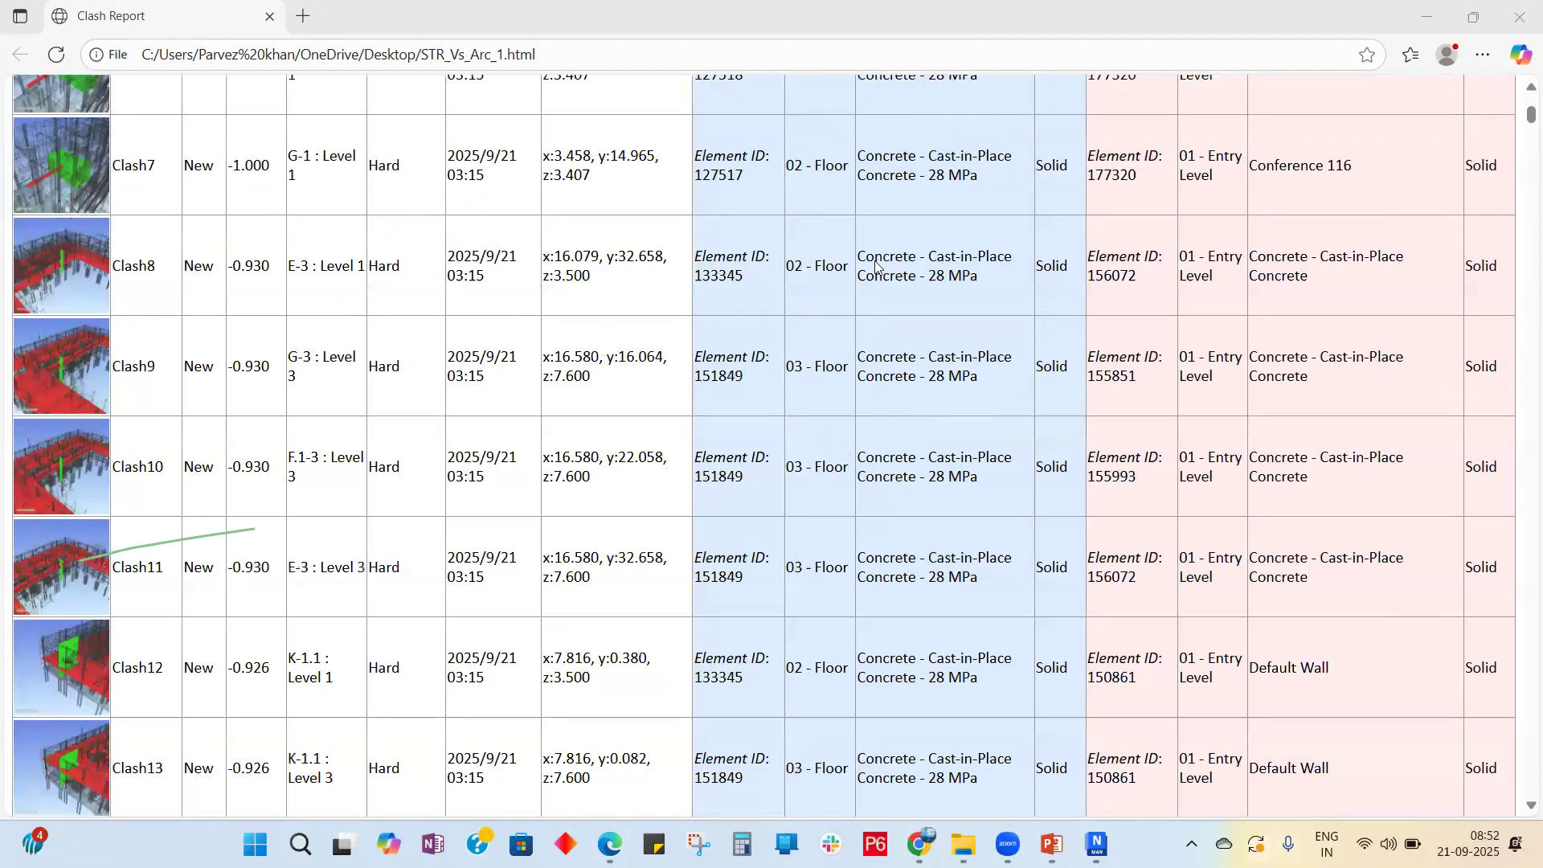
scroll(326, 351, "up", 10)
Step: Clear the text selection, erase the line across the Clash3 row, and close Edge
left_click_drag(205, 566, 229, 462)
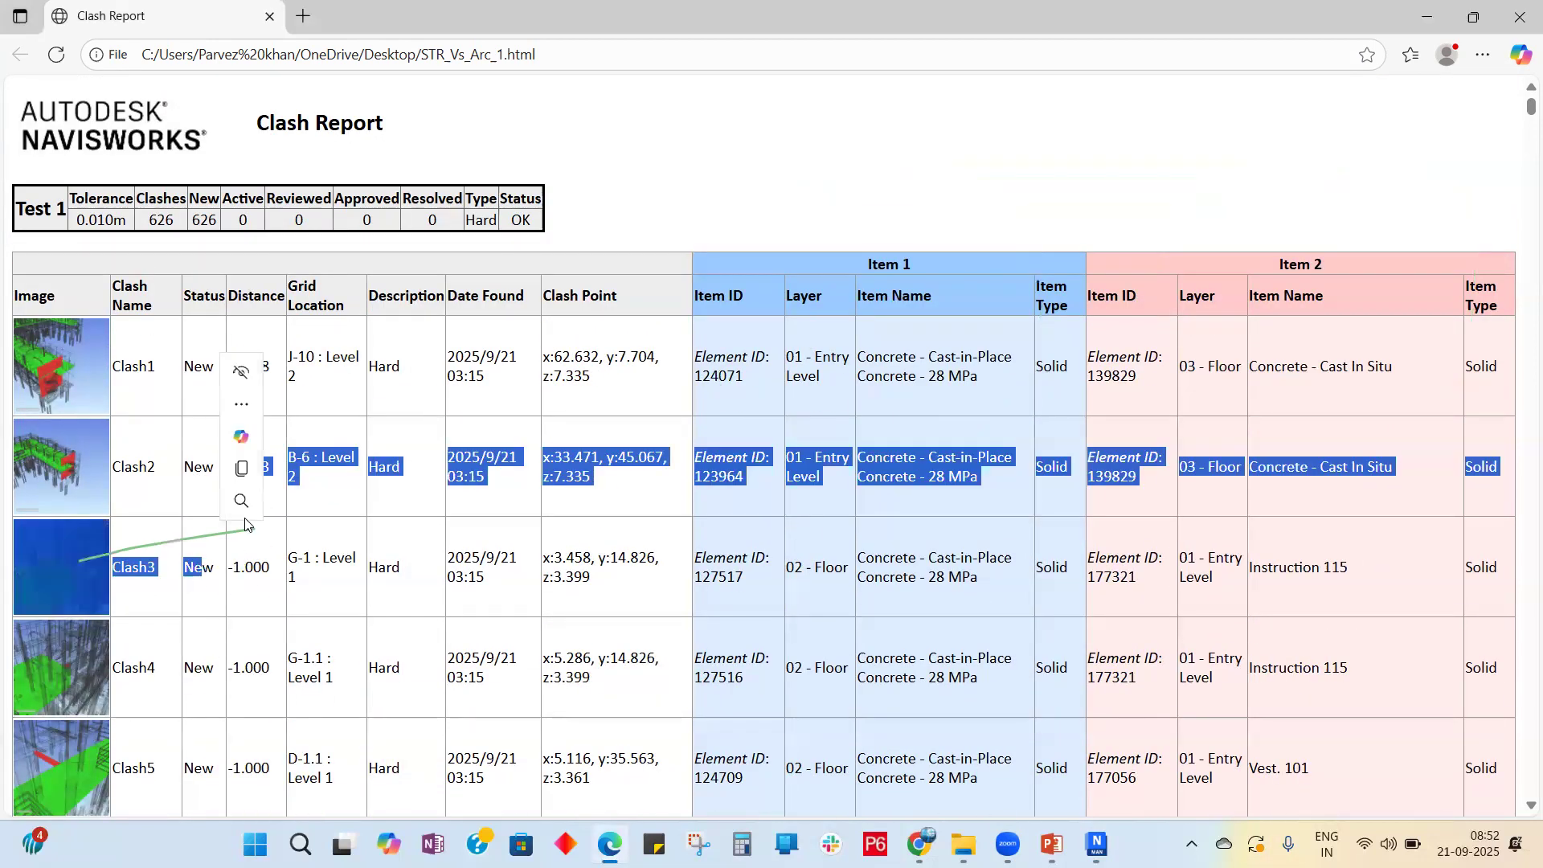
left_click(808, 167)
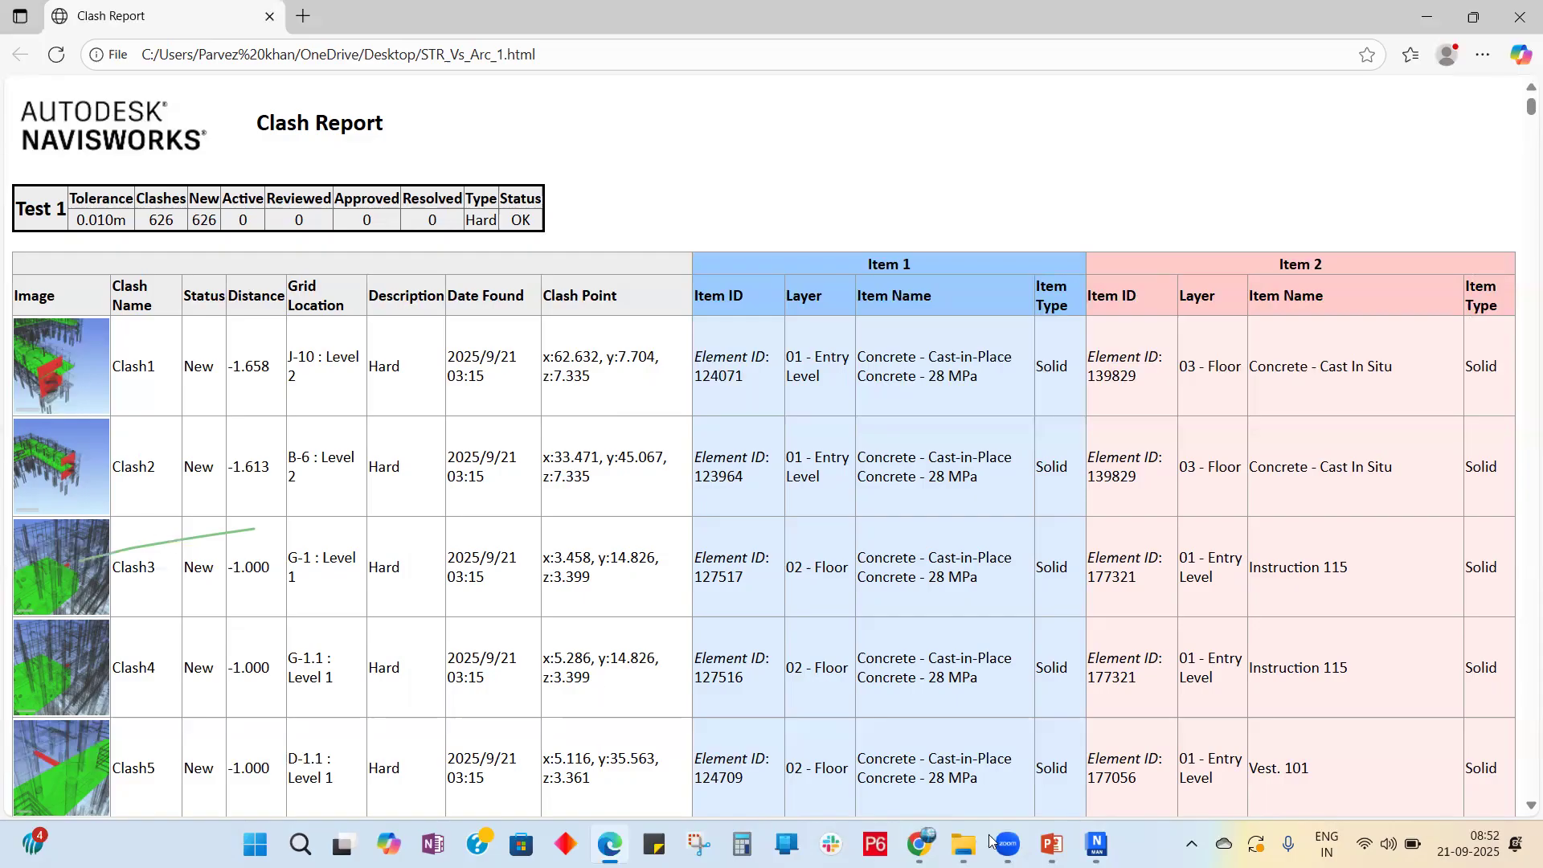
left_click(240, 528)
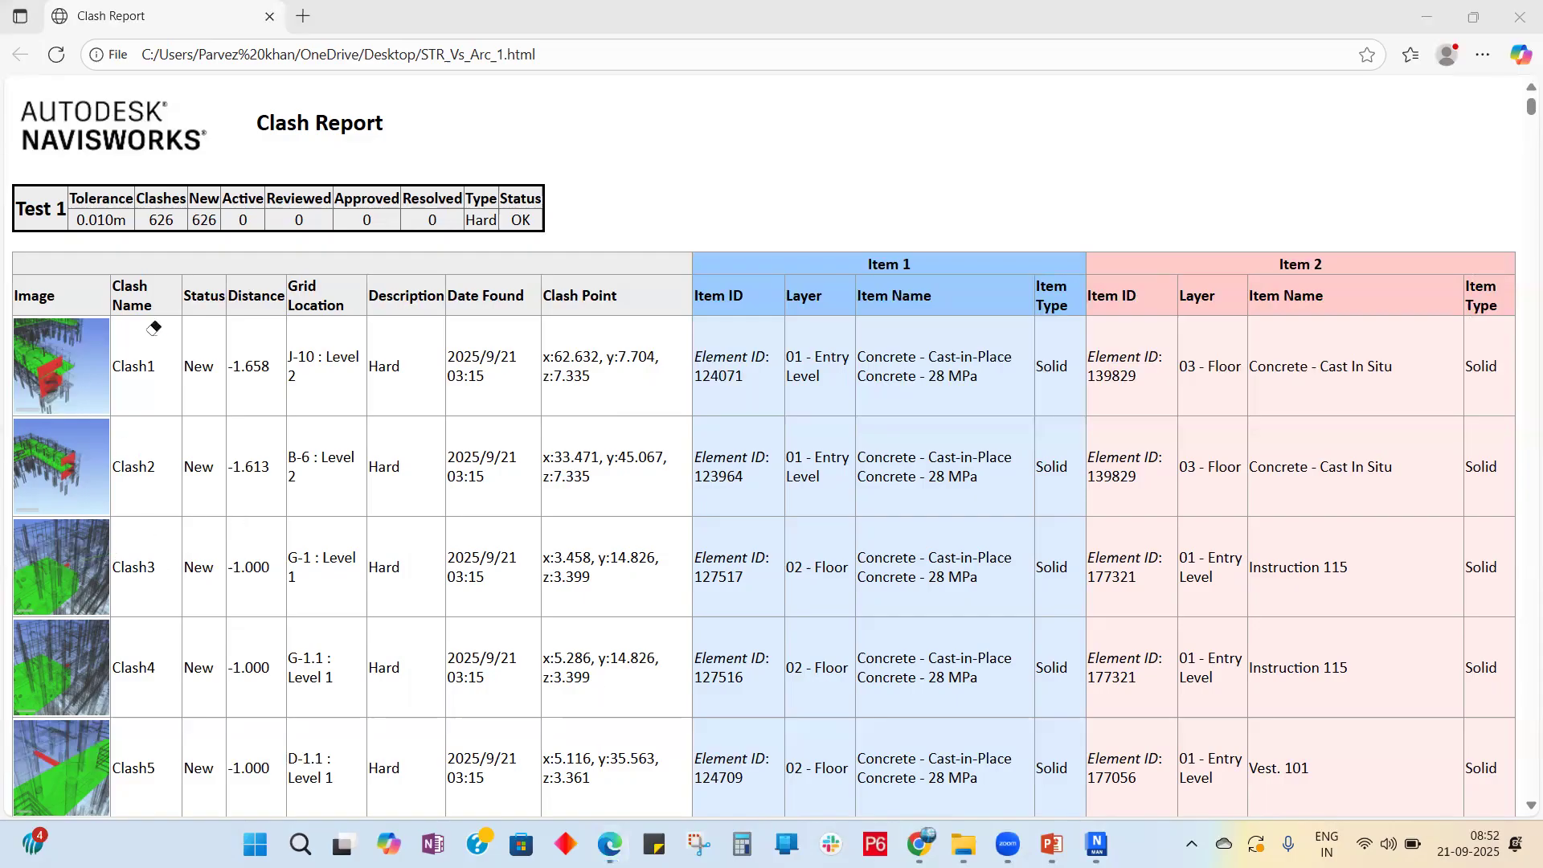
left_click(1519, 16)
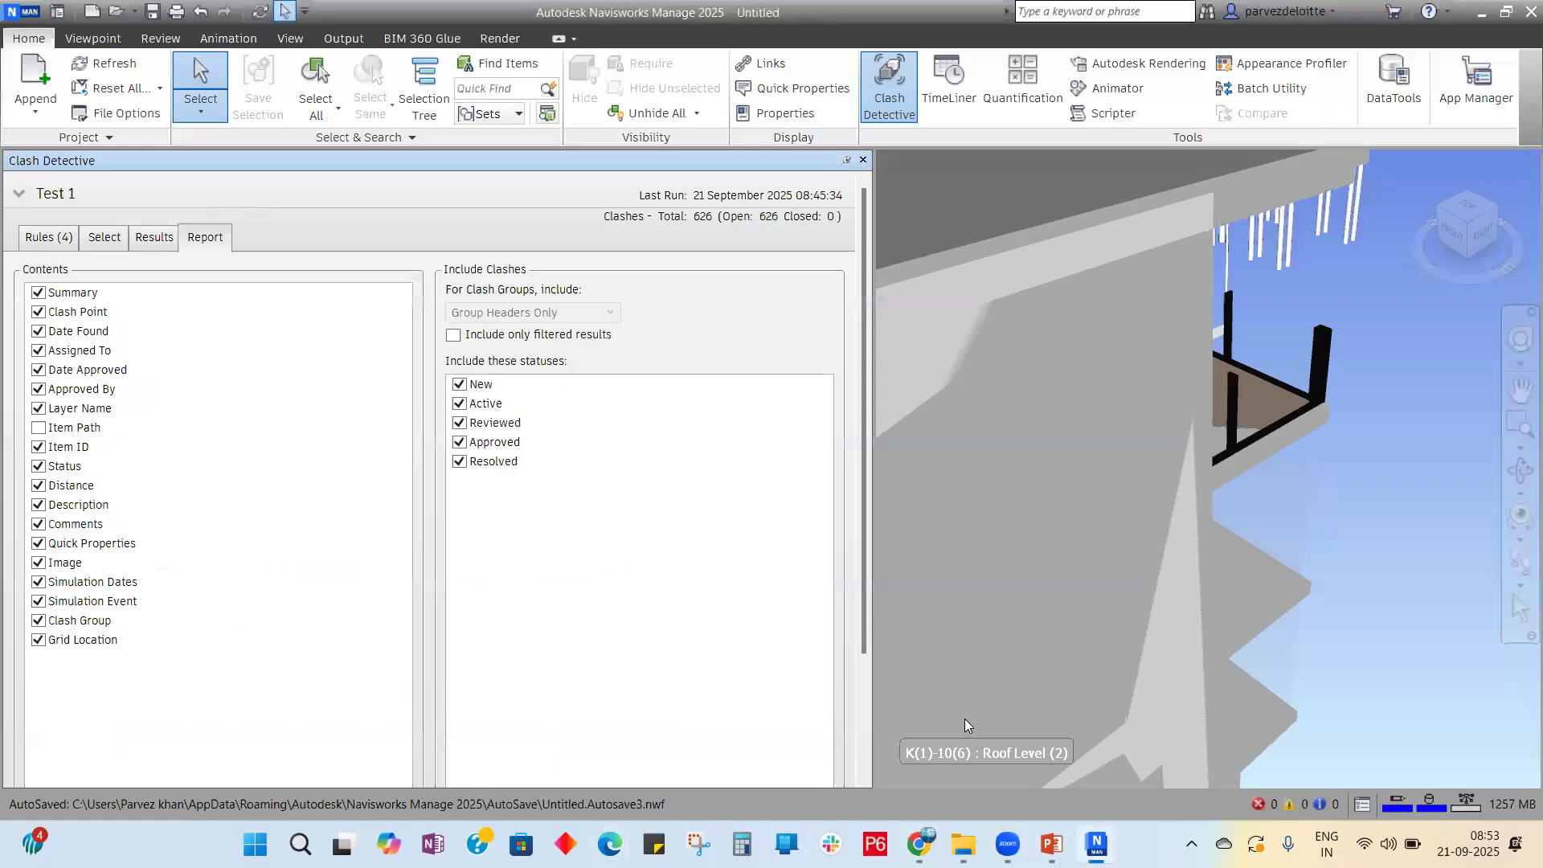
Step: Close the Clash Detective panel and bring the PowerPoint slide show to the front
left_click(862, 161)
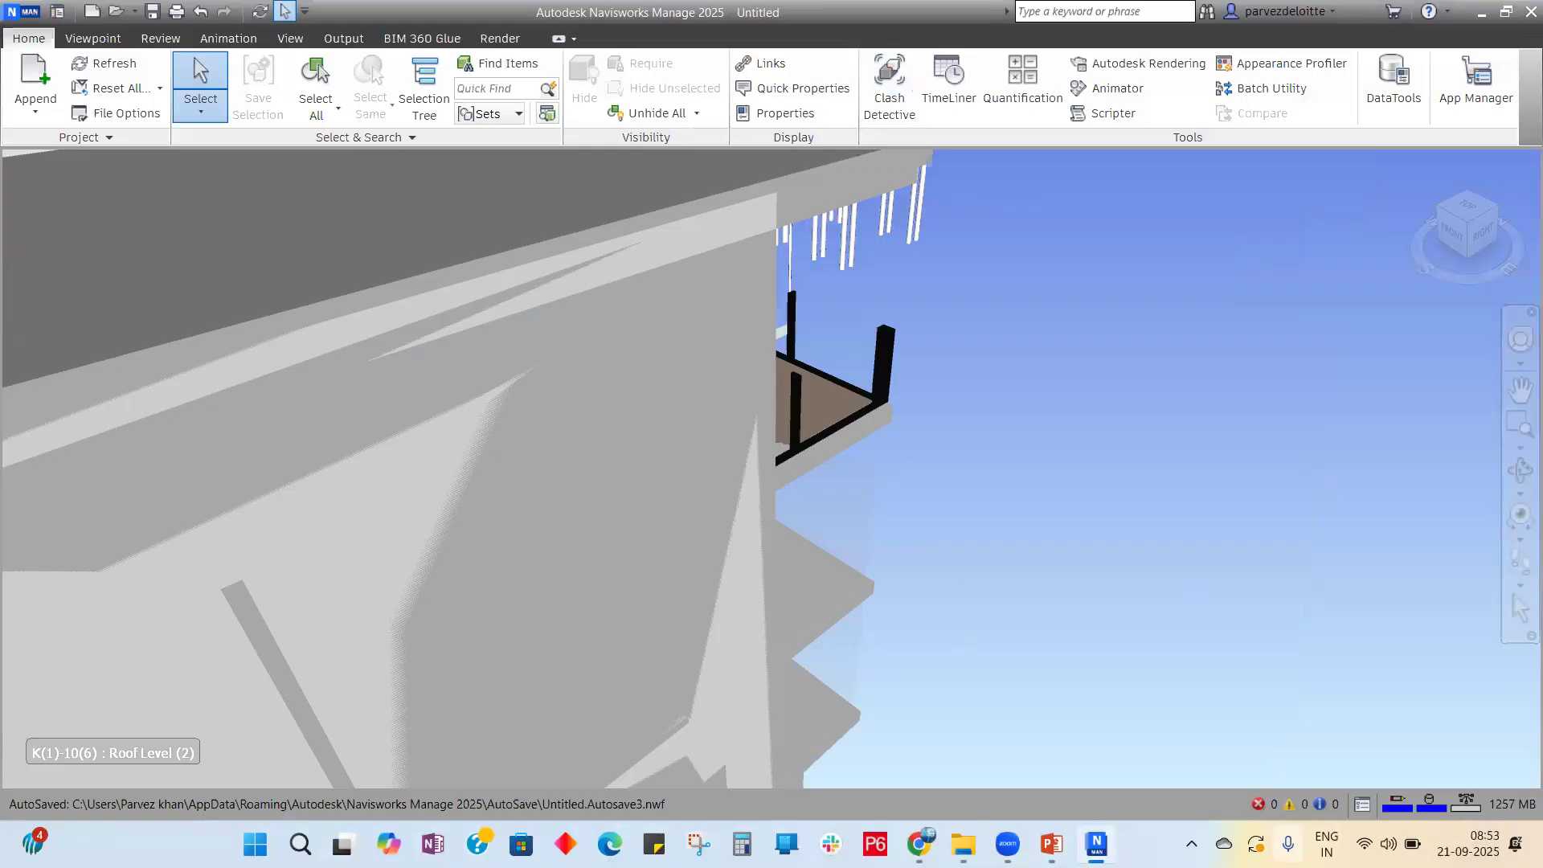
left_click(1051, 844)
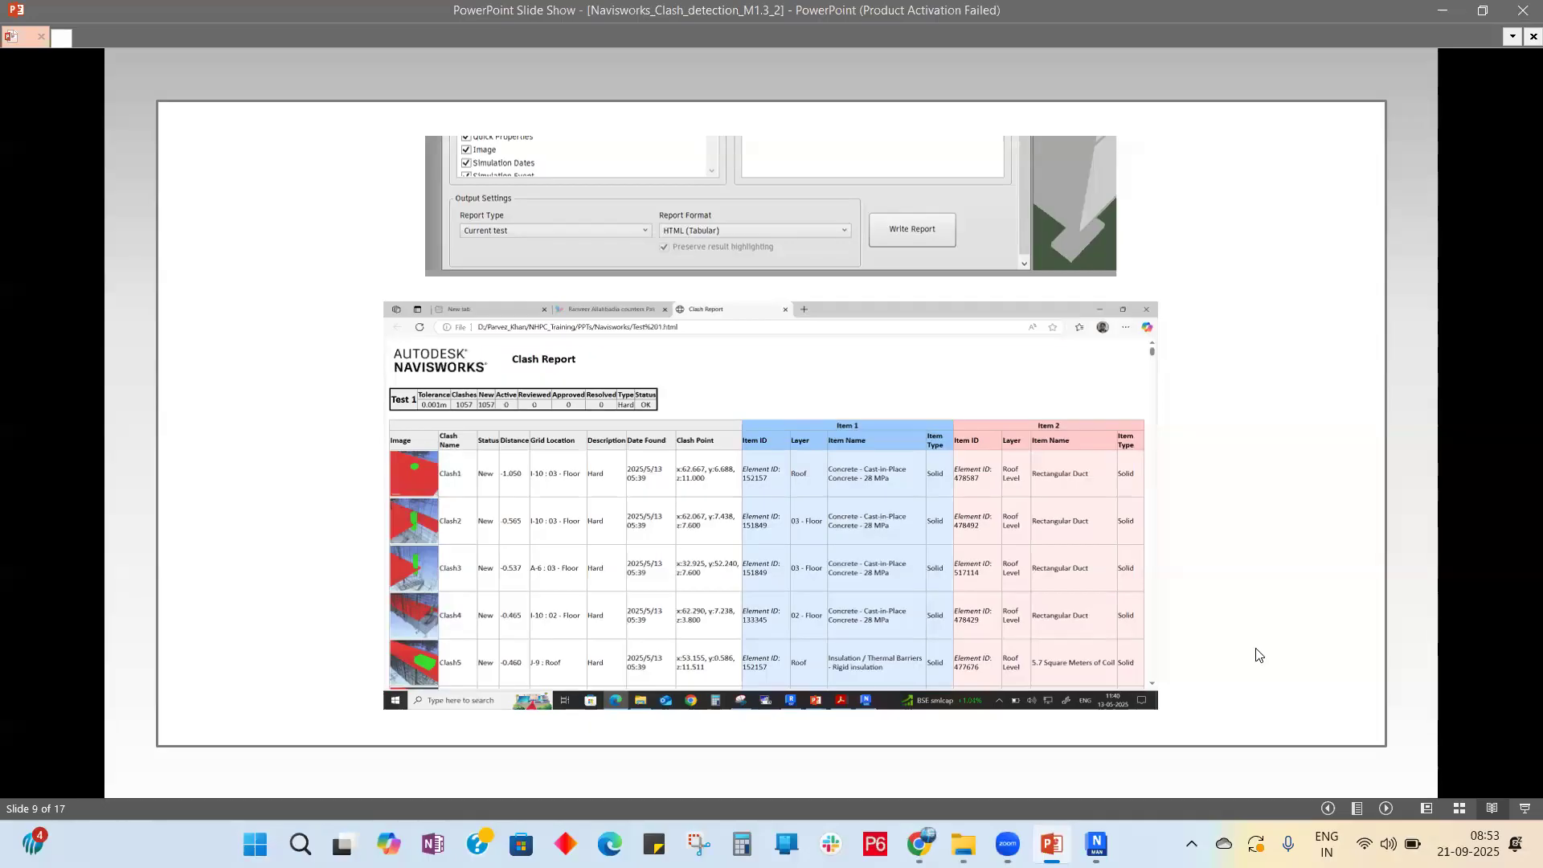
Step: Advance the slide show from the clash report slide to the Now Navisworks slide
left_click(1000, 565)
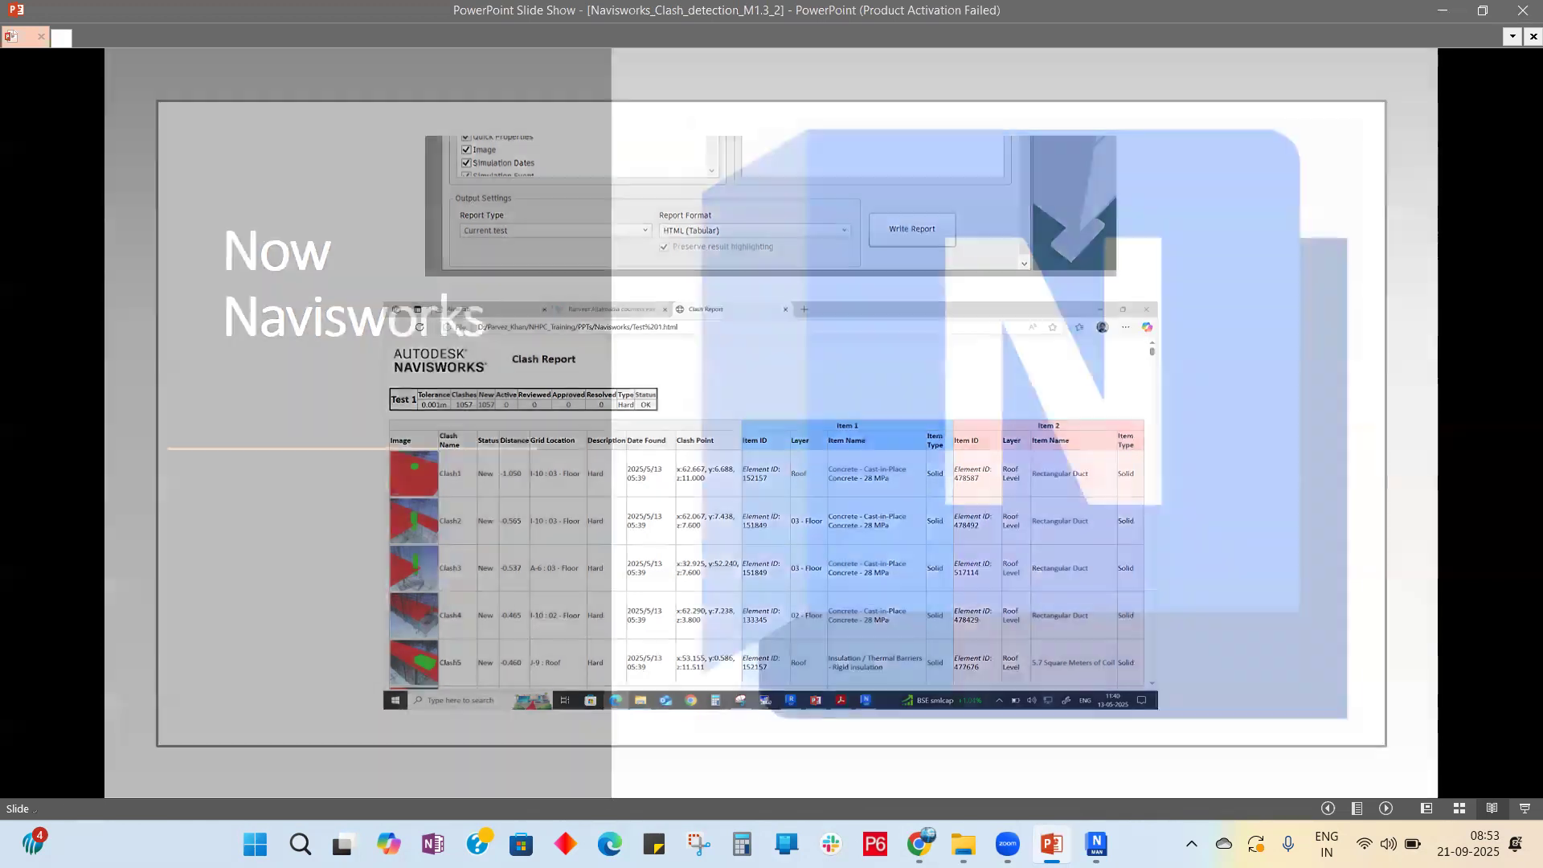
key("Left")
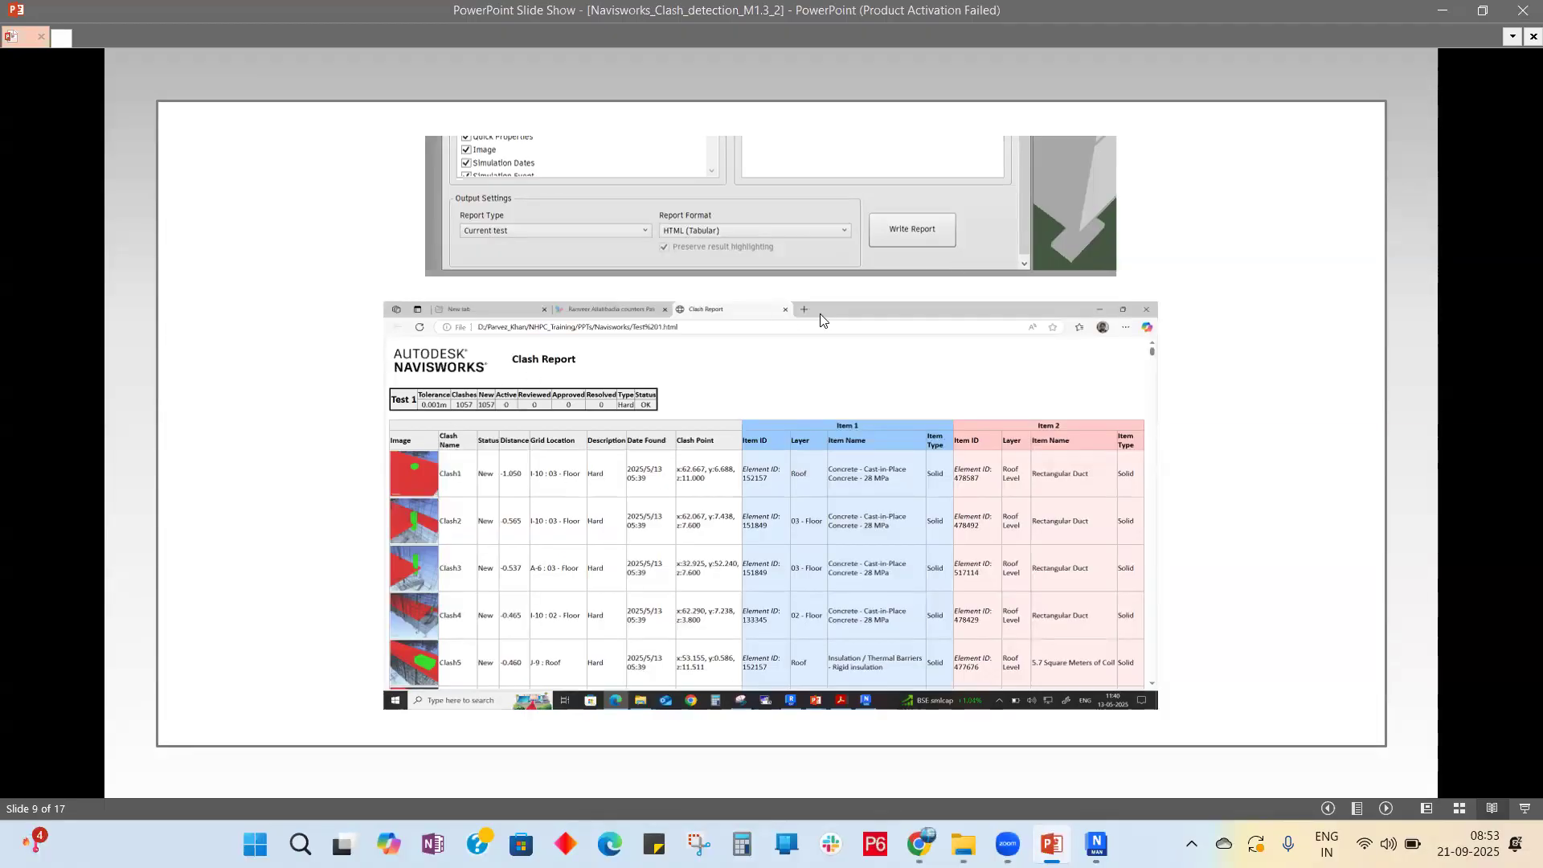
left_click(1271, 530)
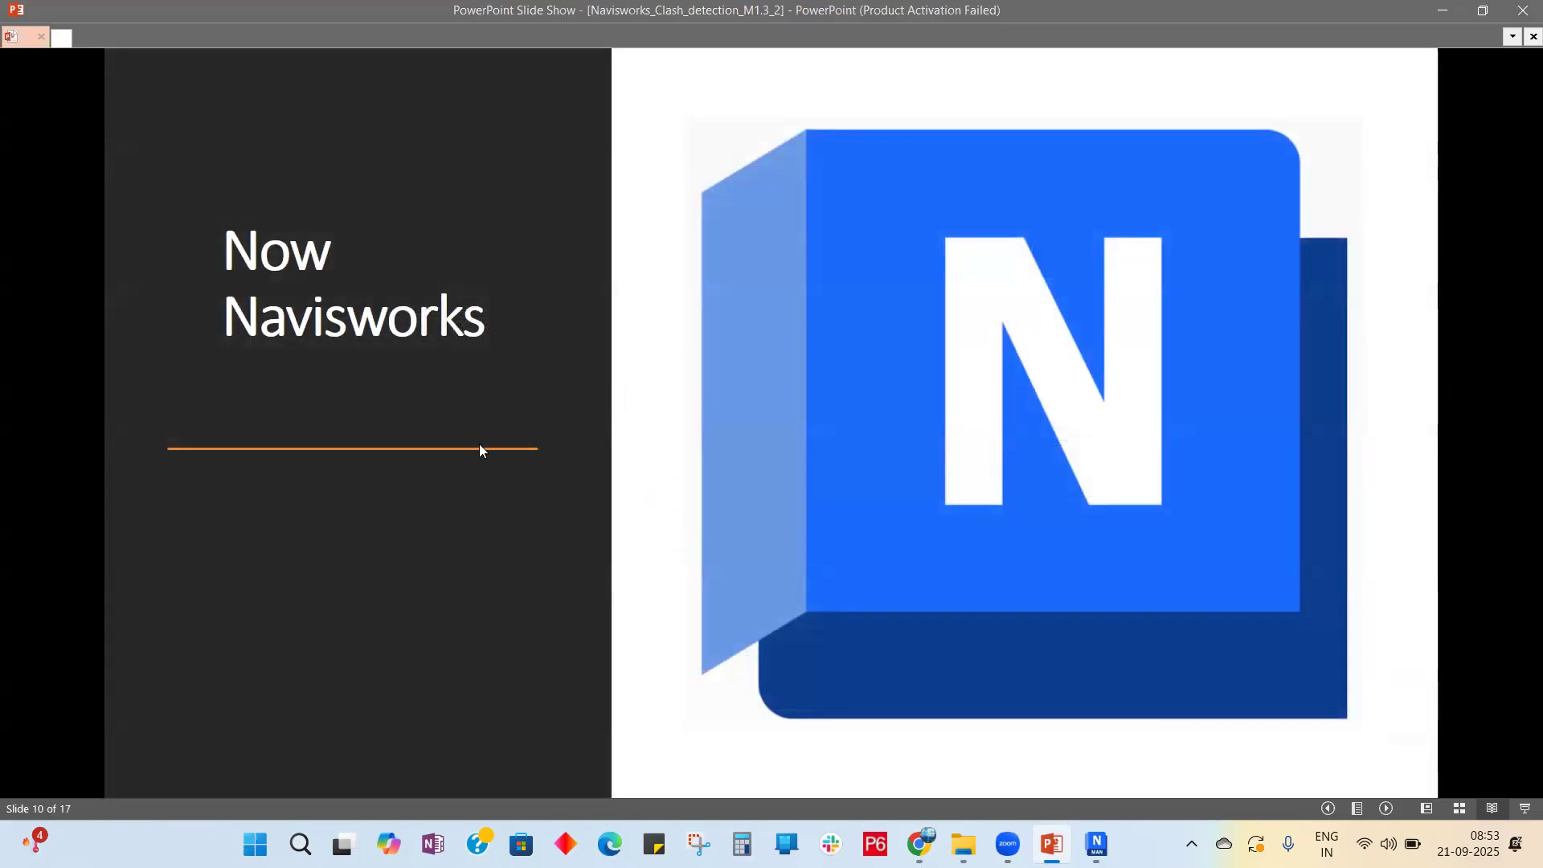
Step: Settle on the Switch Back to Revit slide, then bring Navisworks to the front
left_click(498, 540)
left_click(498, 540)
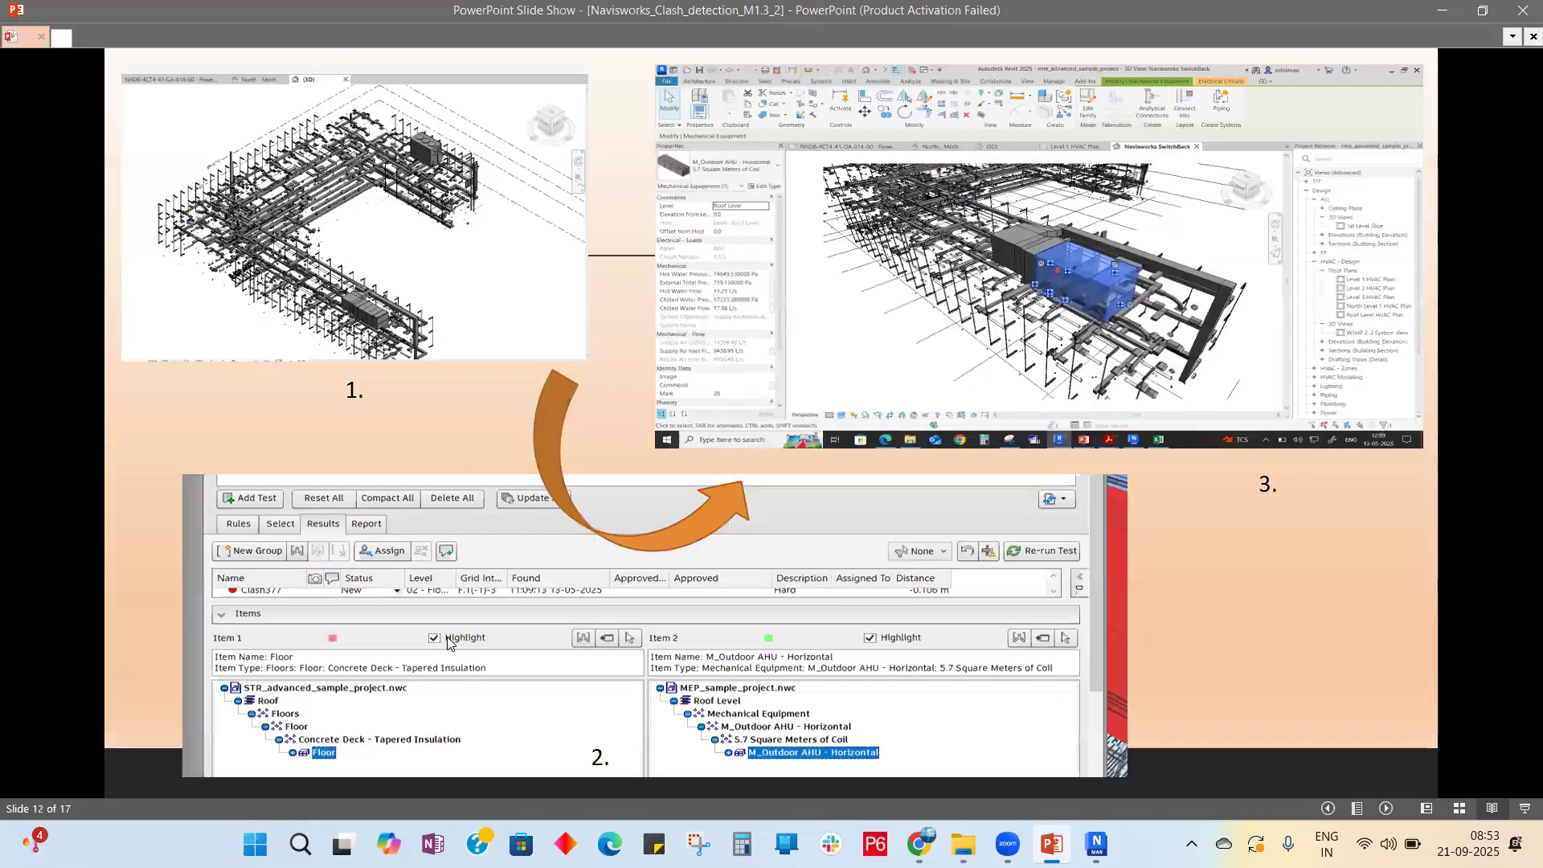
key("Left")
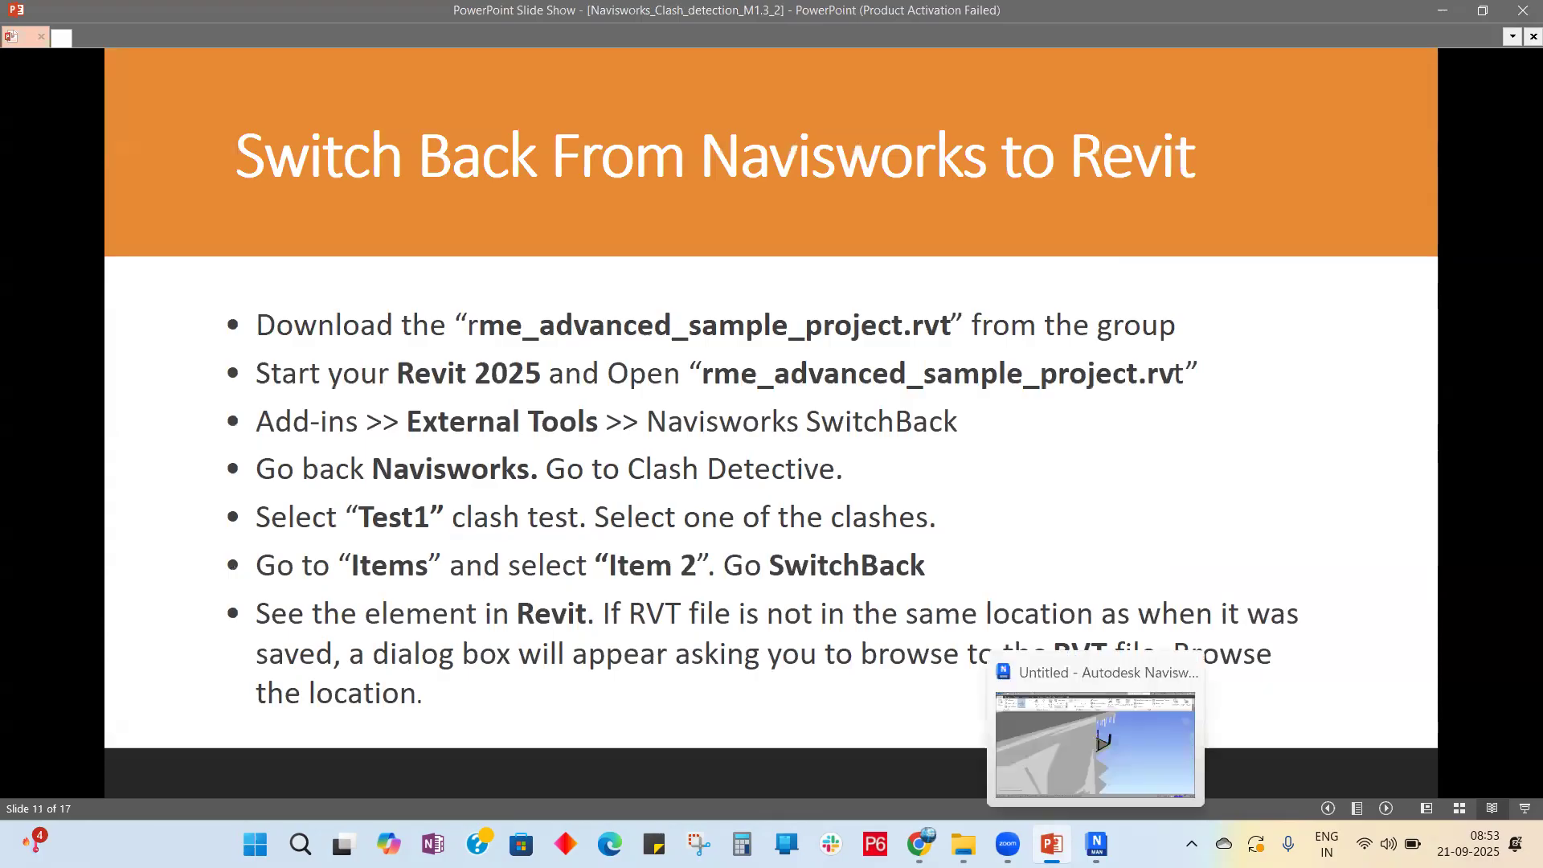
left_click(1097, 844)
Step: Zoom out to fit the entire building model and dismiss the taskbar window previews
scroll(1125, 398, "down", 10)
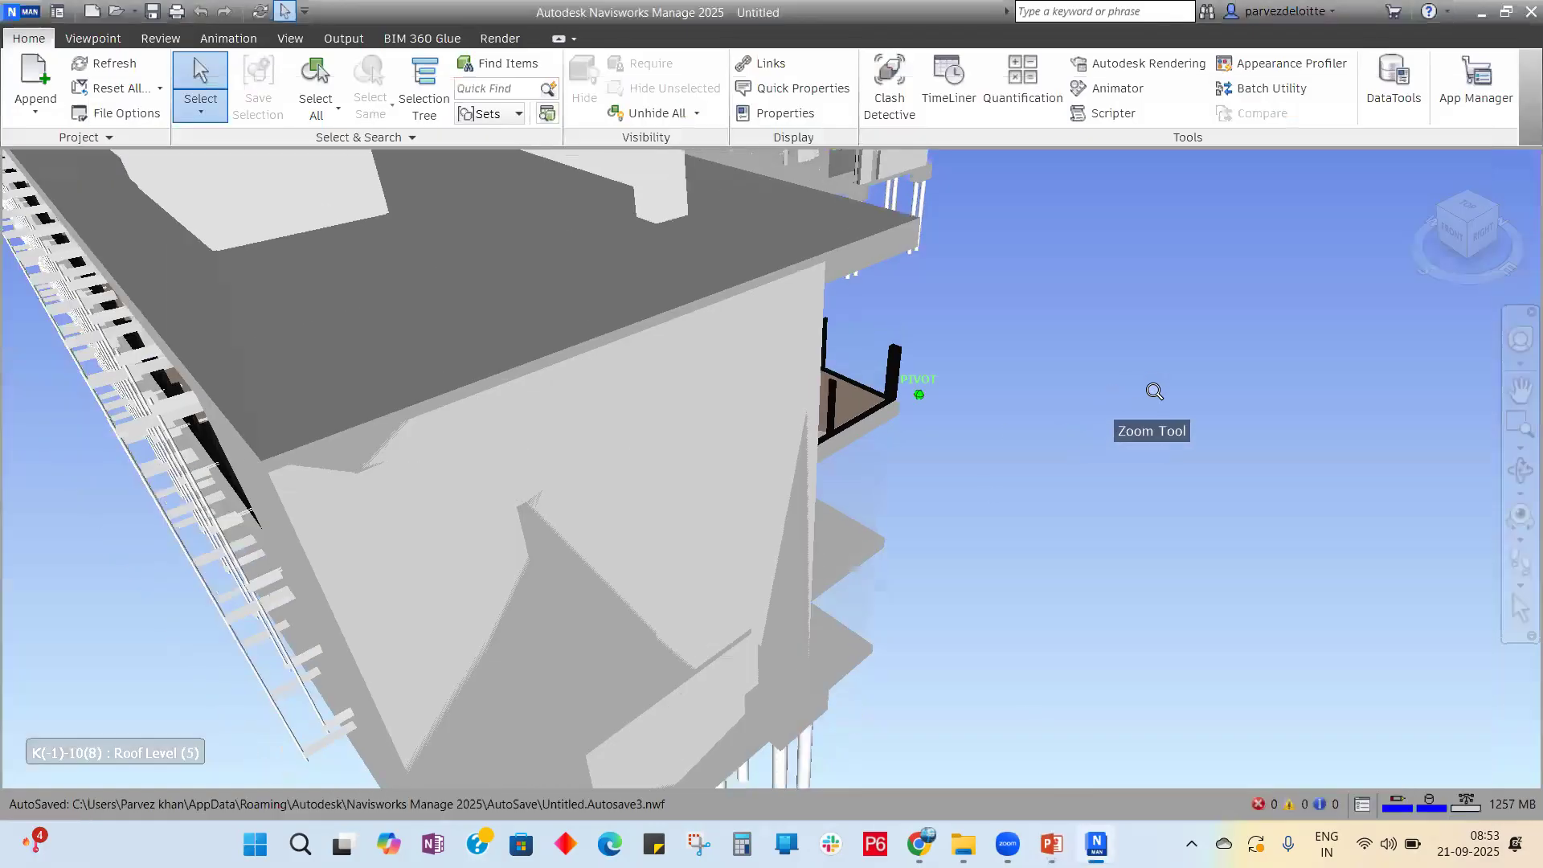
scroll(1061, 450, "down", 2)
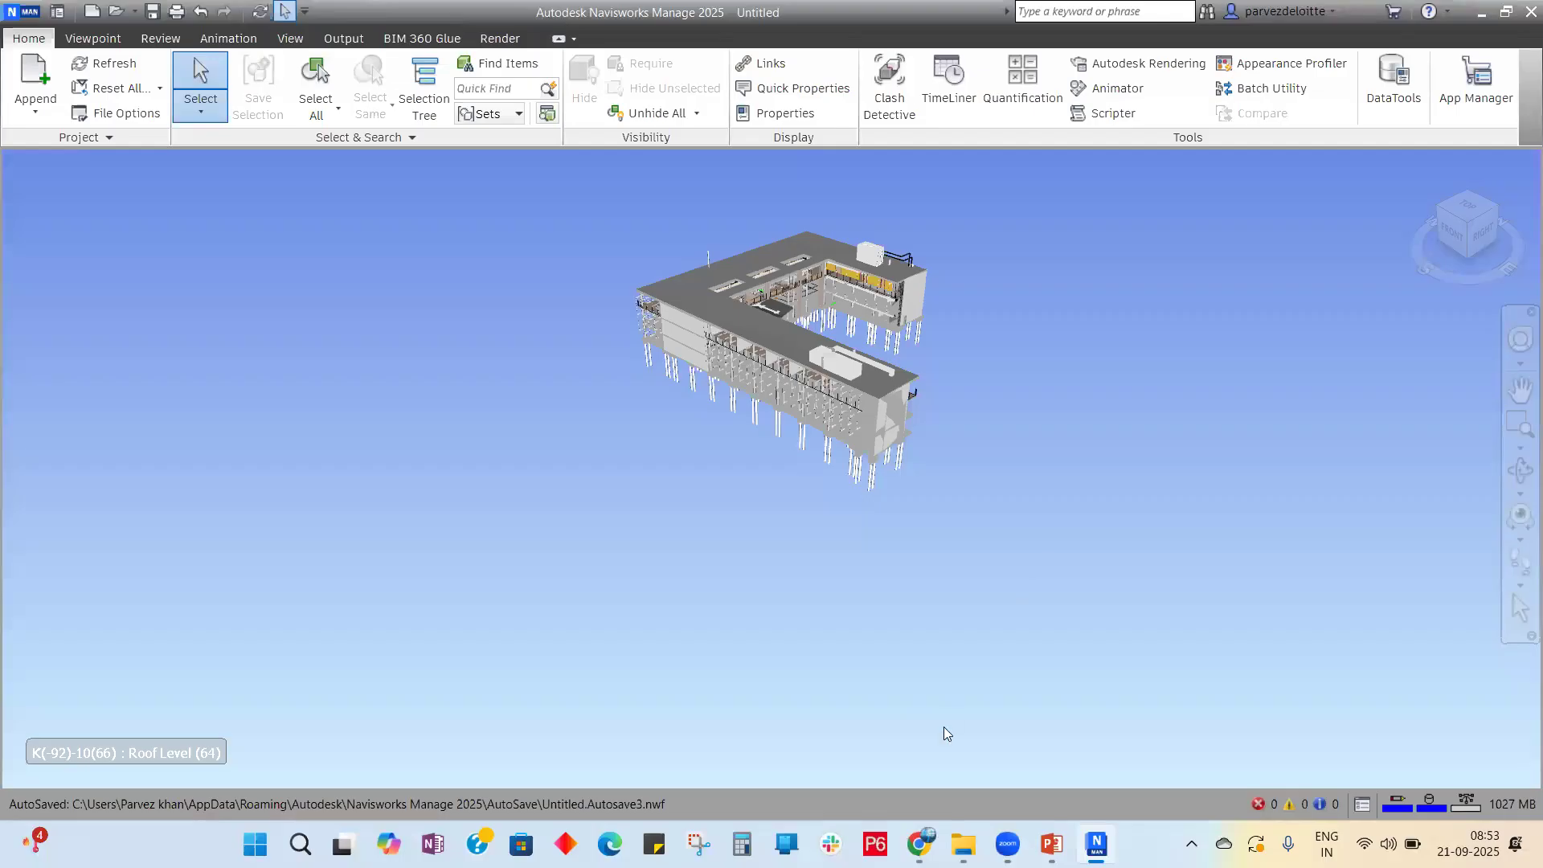
mouse_move(1008, 844)
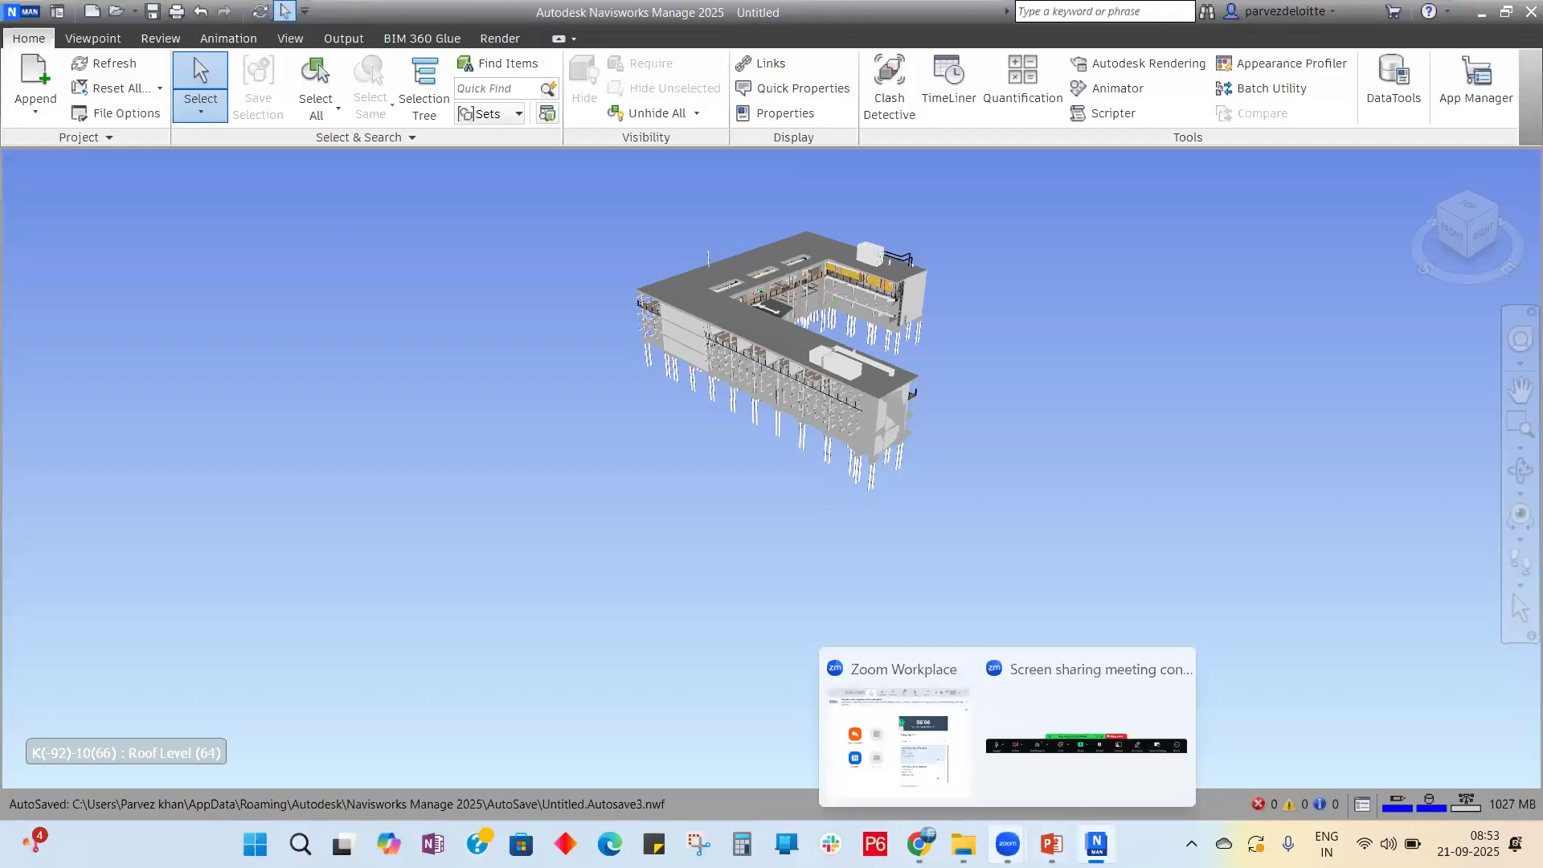
left_click(1002, 836)
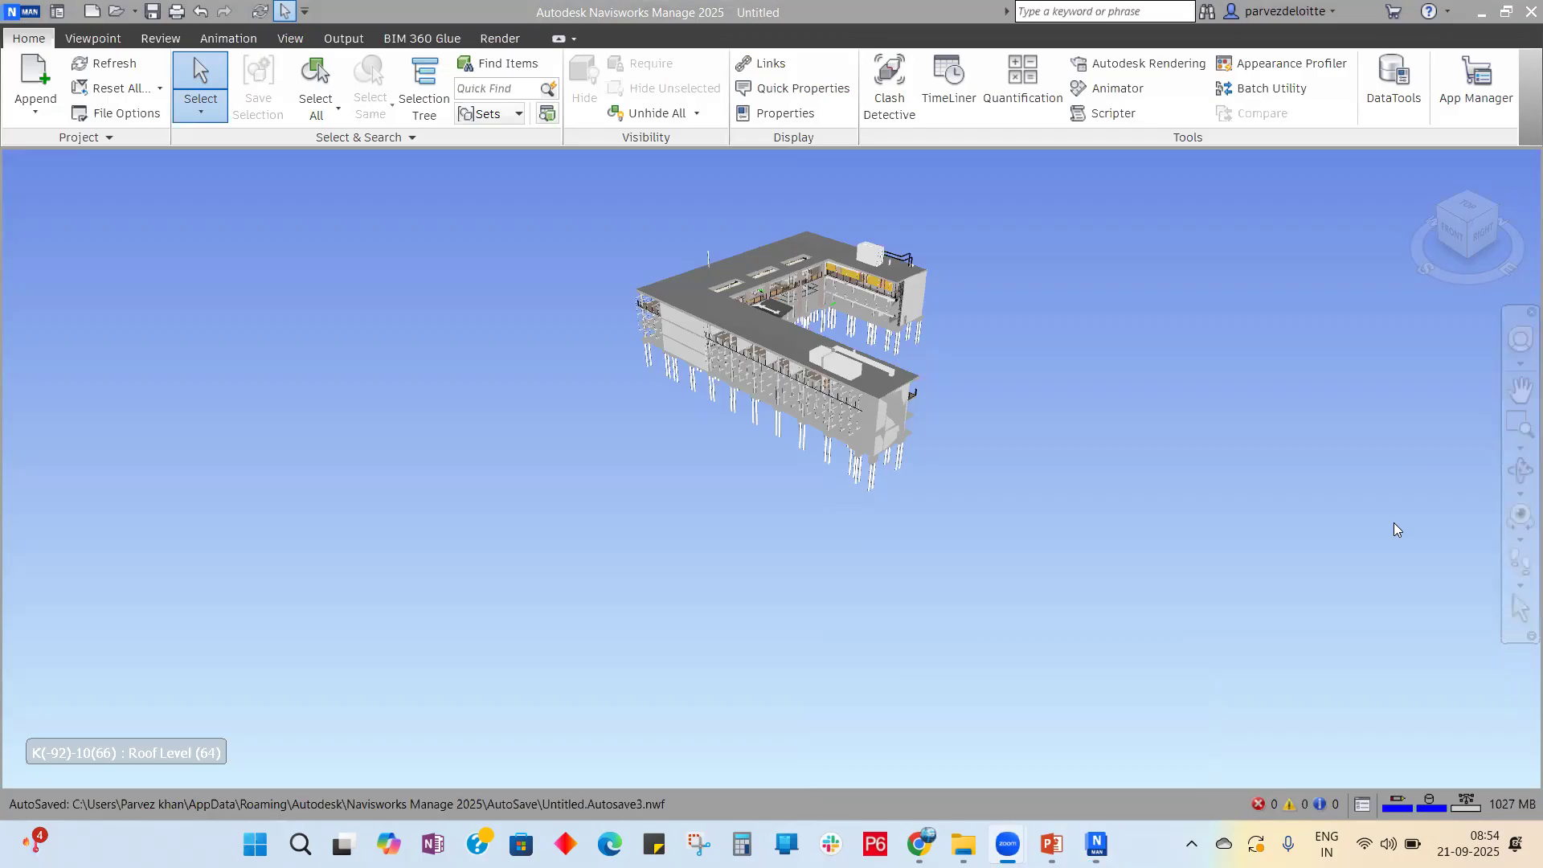
mouse_move(1080, 838)
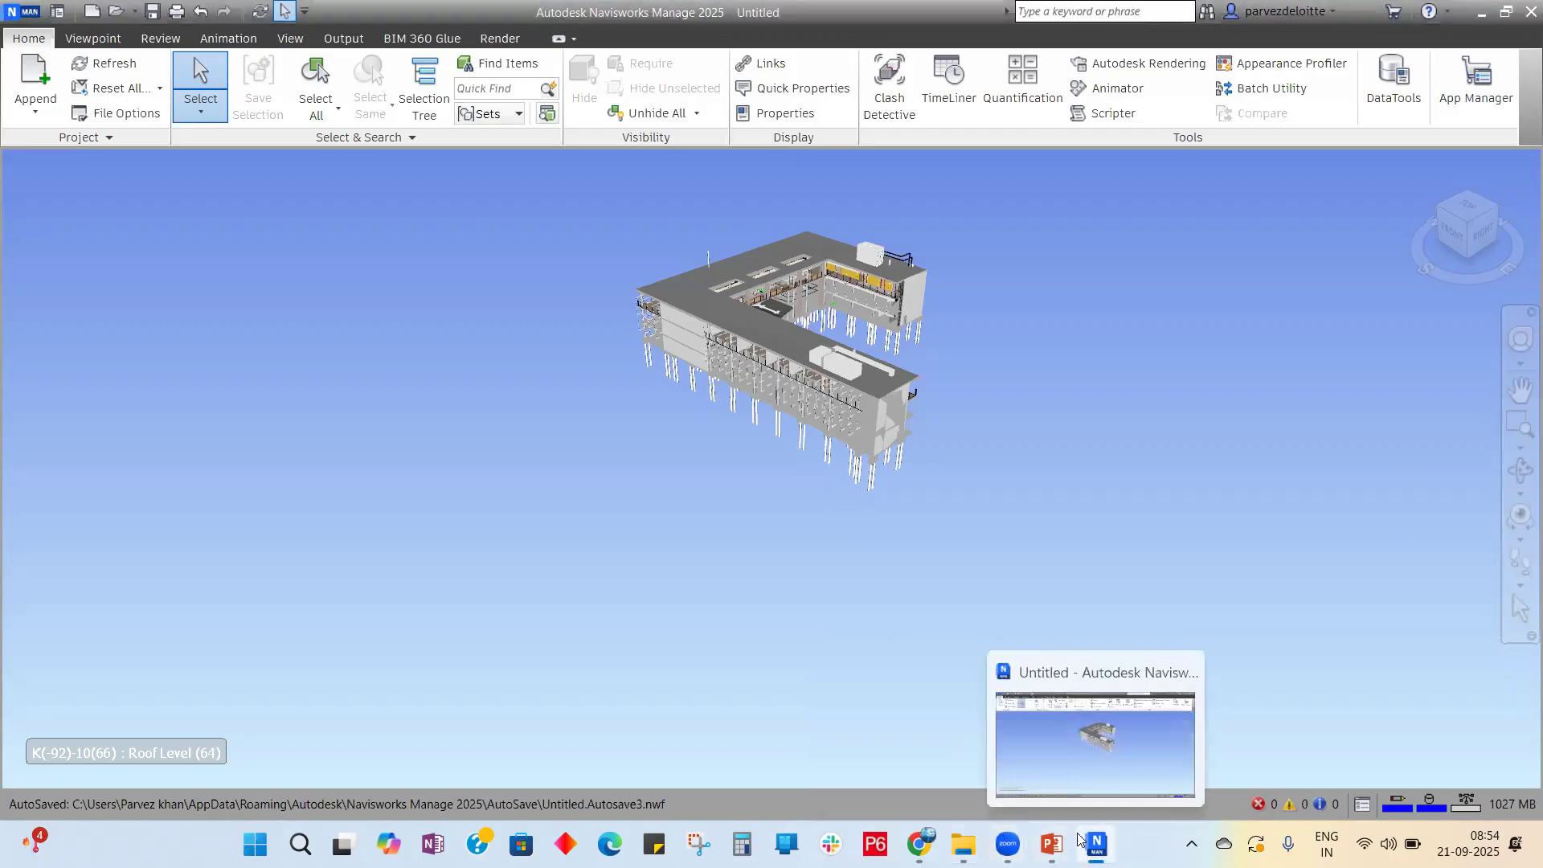